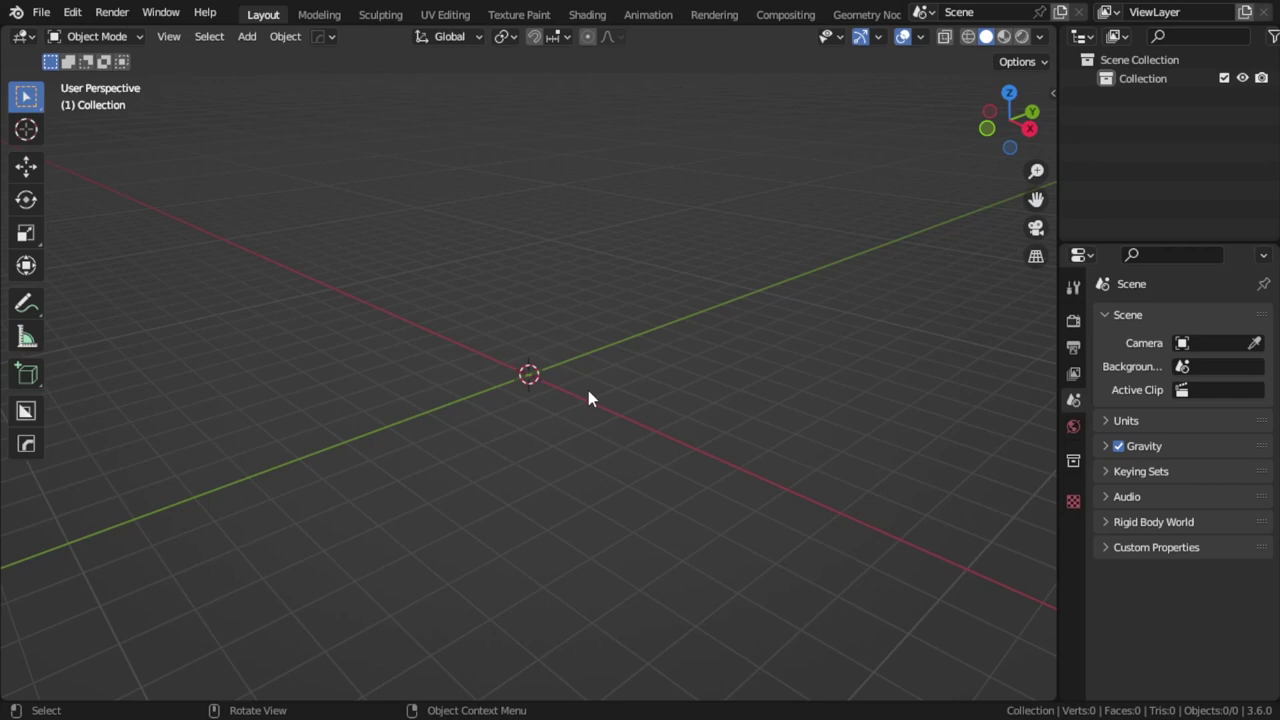
Add a plane and view it from the top in Edit Mode.
mouse_move(597, 355)
middle_mouse_down()
mouse_move(580, 357)
mouse_move(557, 403)
middle_mouse_up()
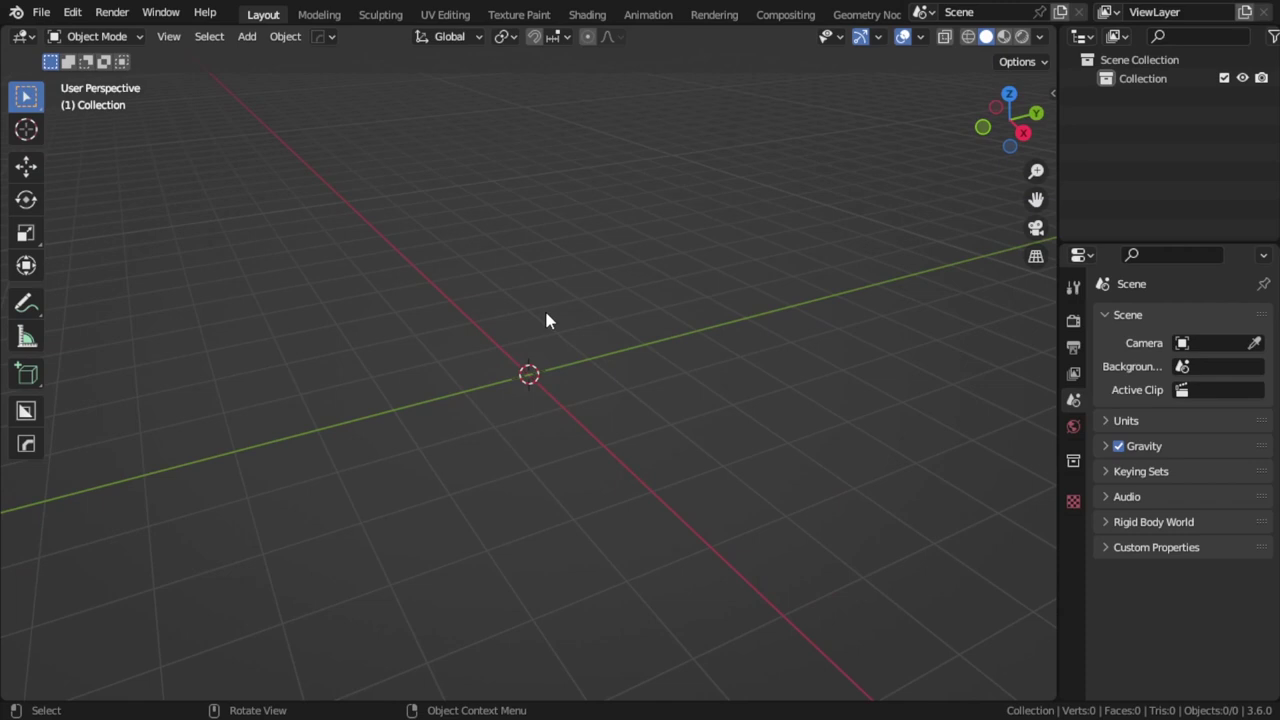
key("shift+a")
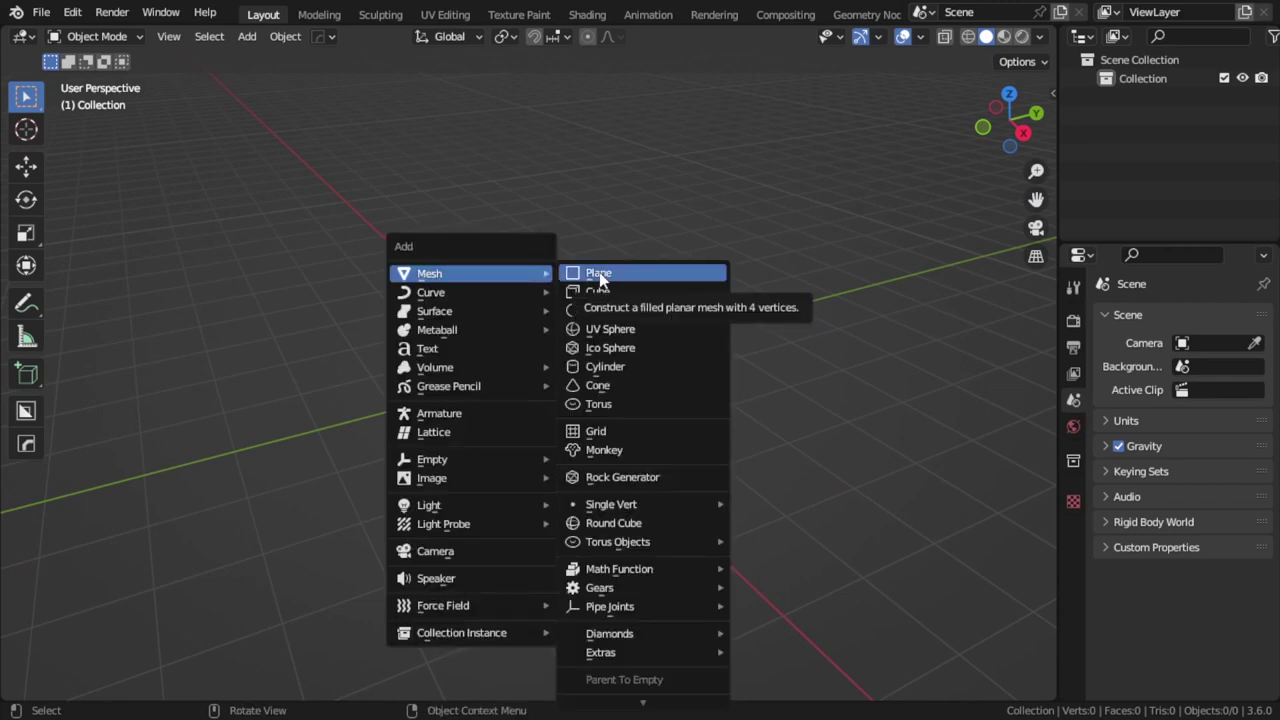
left_click(600, 280)
key("KP_7")
key("Tab")
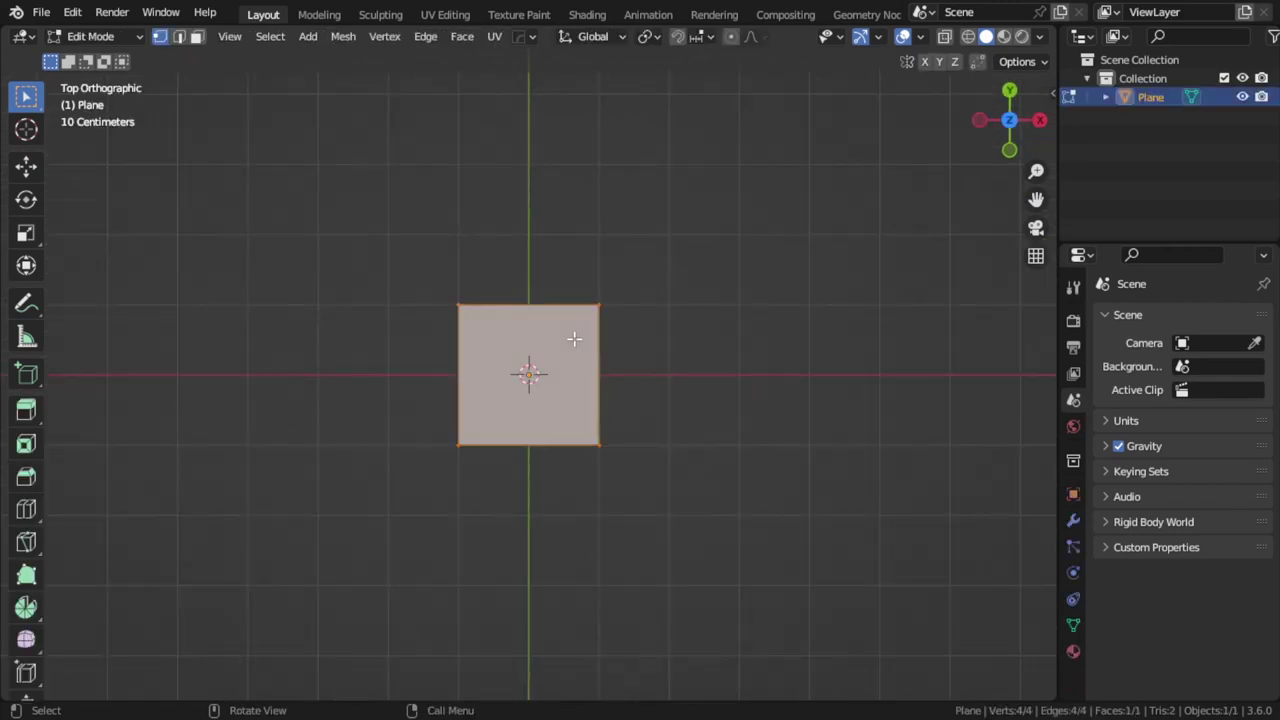
scroll(571, 345, "up", 2)
scroll(578, 406, "down", 1)
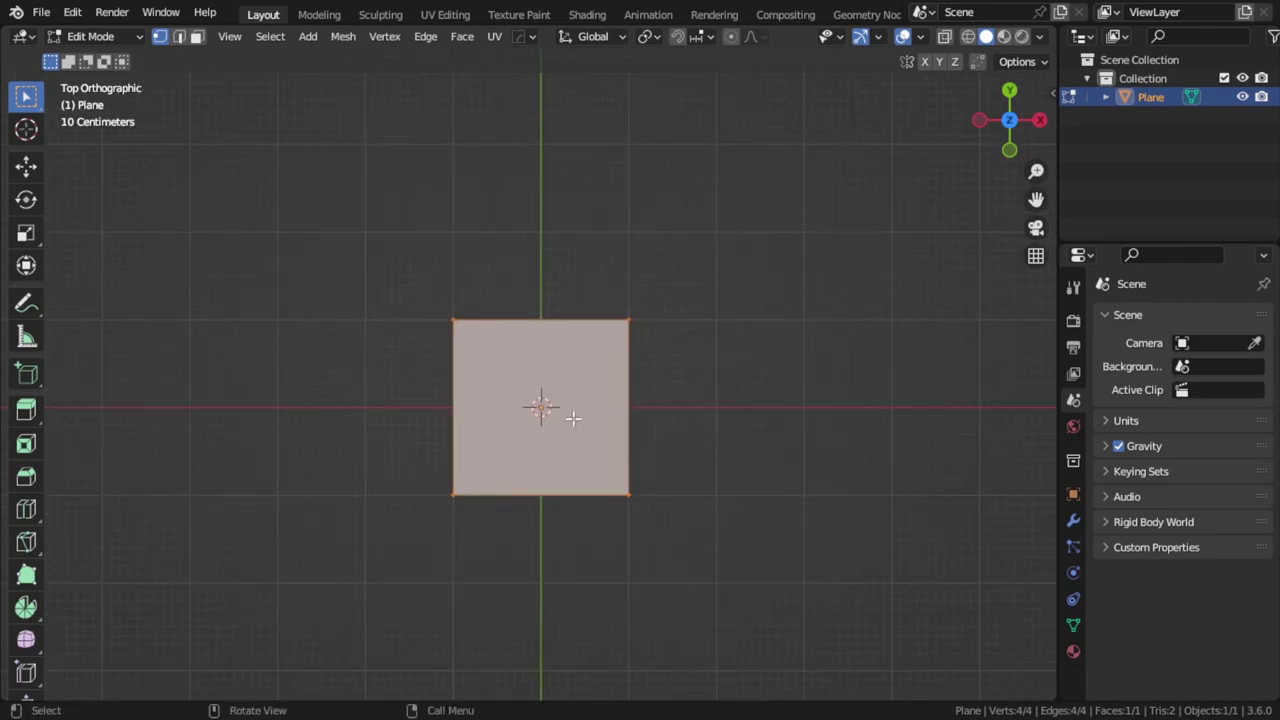
Loop-cut the plane down its vertical middle and delete the left-half vertices.
key("ctrl+r")
left_click(531, 326)
left_click(453, 321, "shift")
key("x")
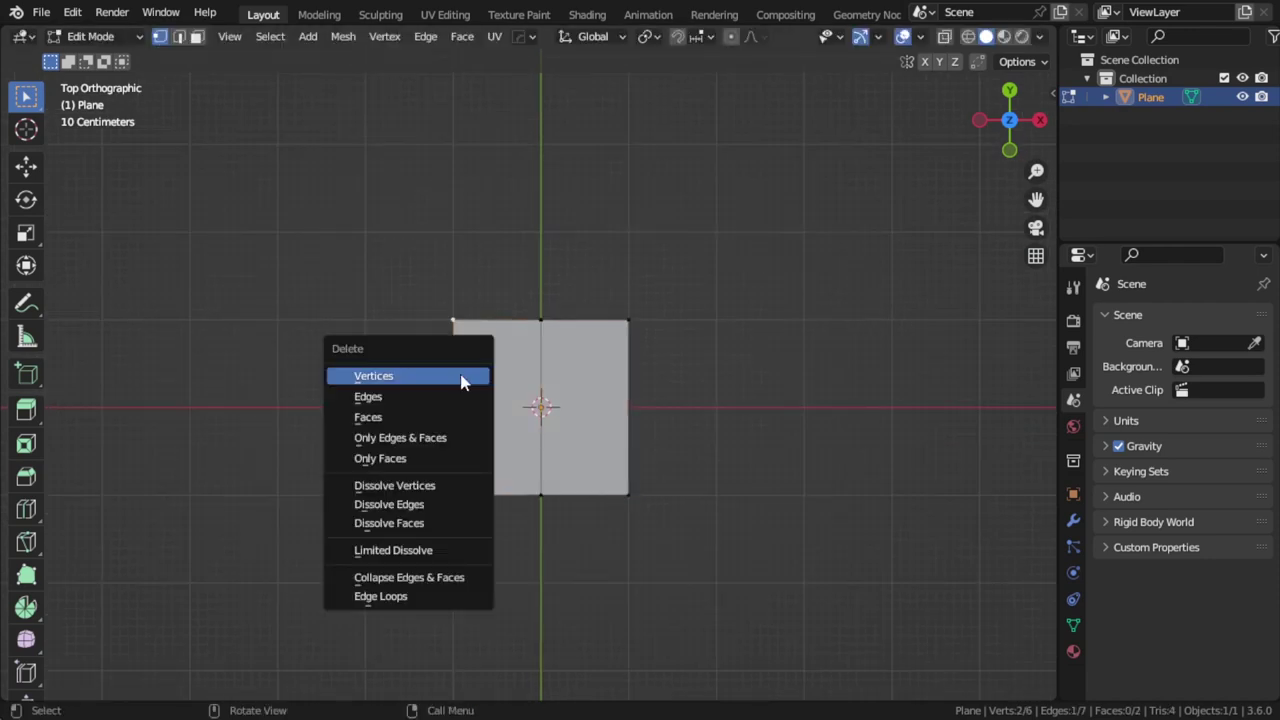
left_click(462, 377)
Add a Mirror modifier to the half plane.
left_click(1074, 521)
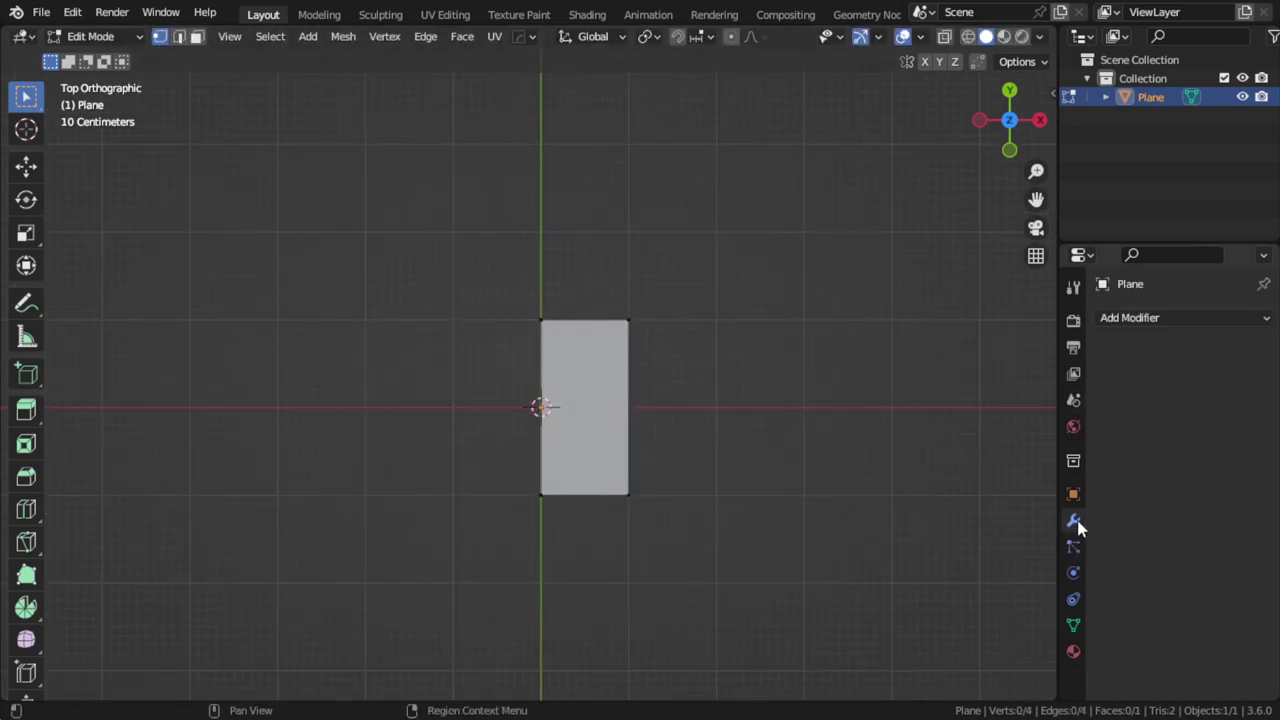
left_click(1128, 318)
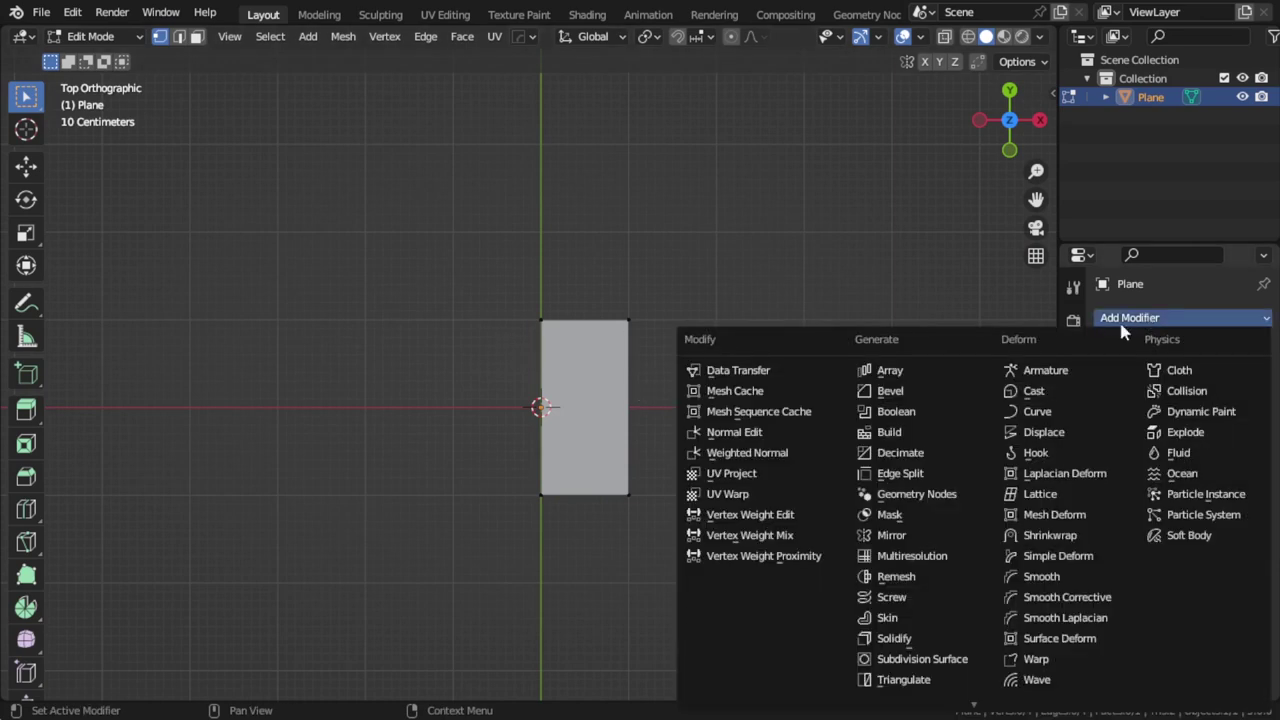
left_click(885, 515)
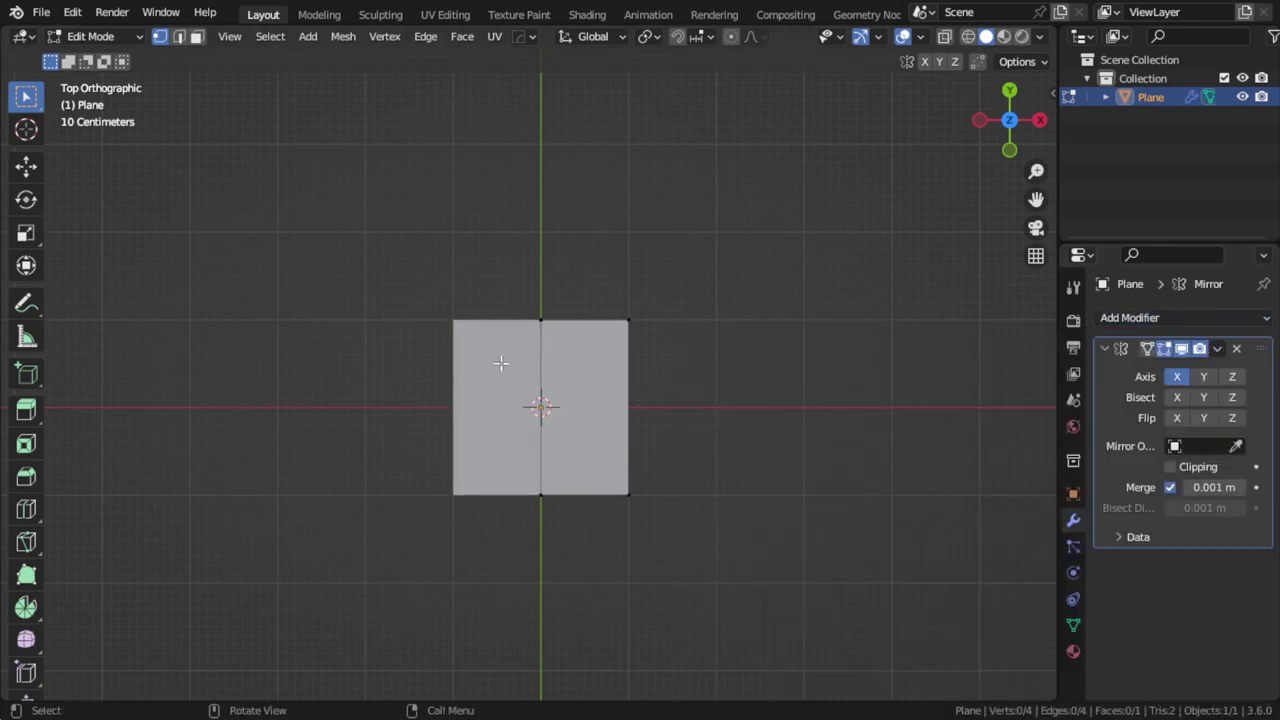
scroll(604, 357, "up", 2)
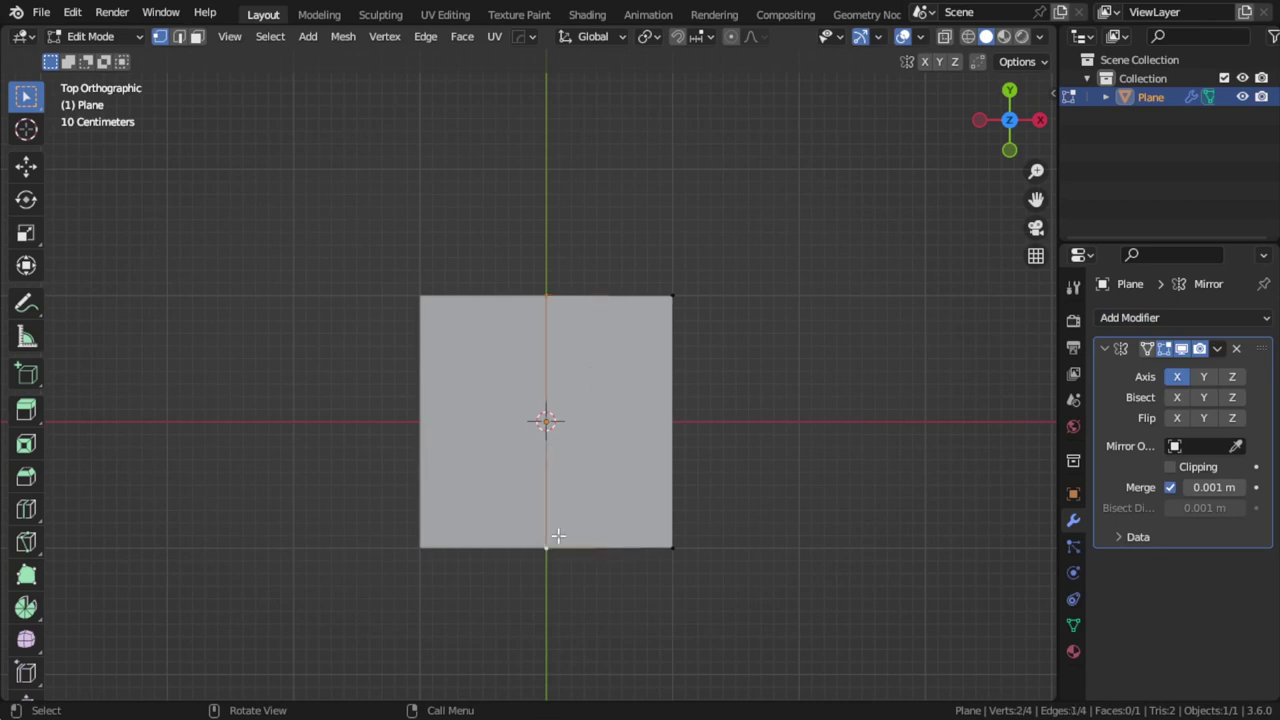
Pull the bottom-centre vertex down into a point and raise the top-right corner along Y.
key("g")
key("y")
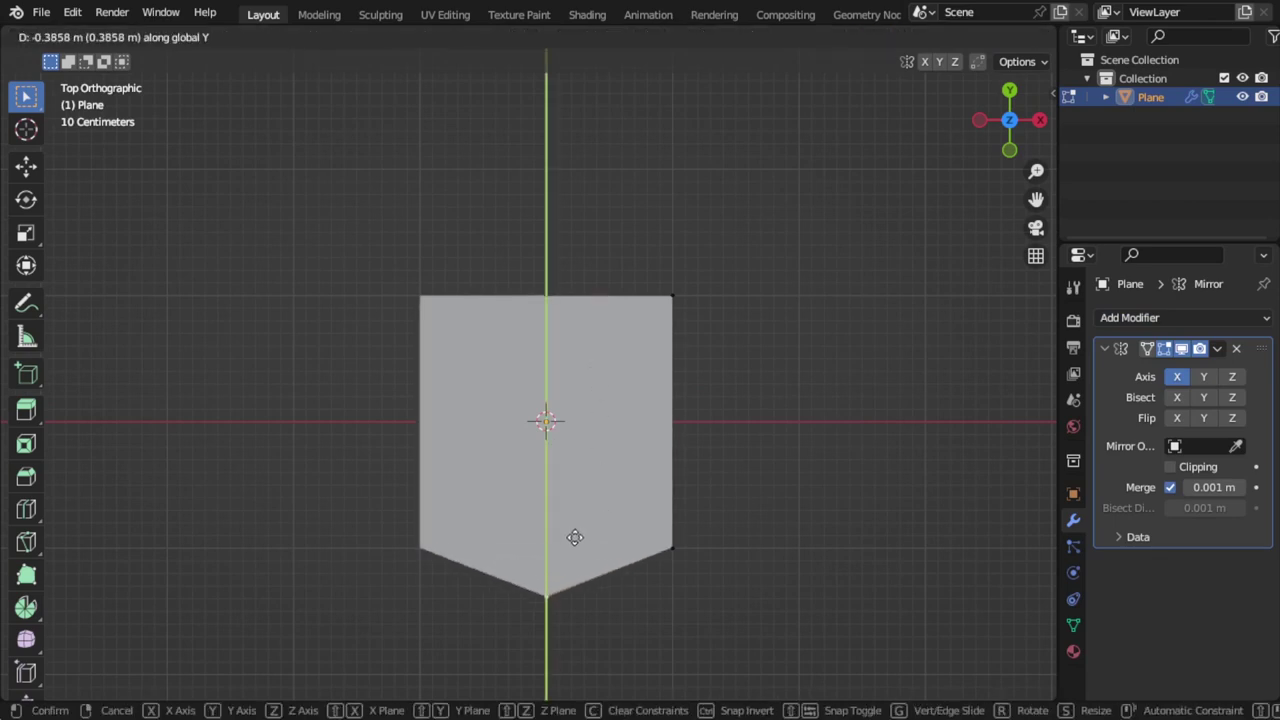
left_click(588, 503)
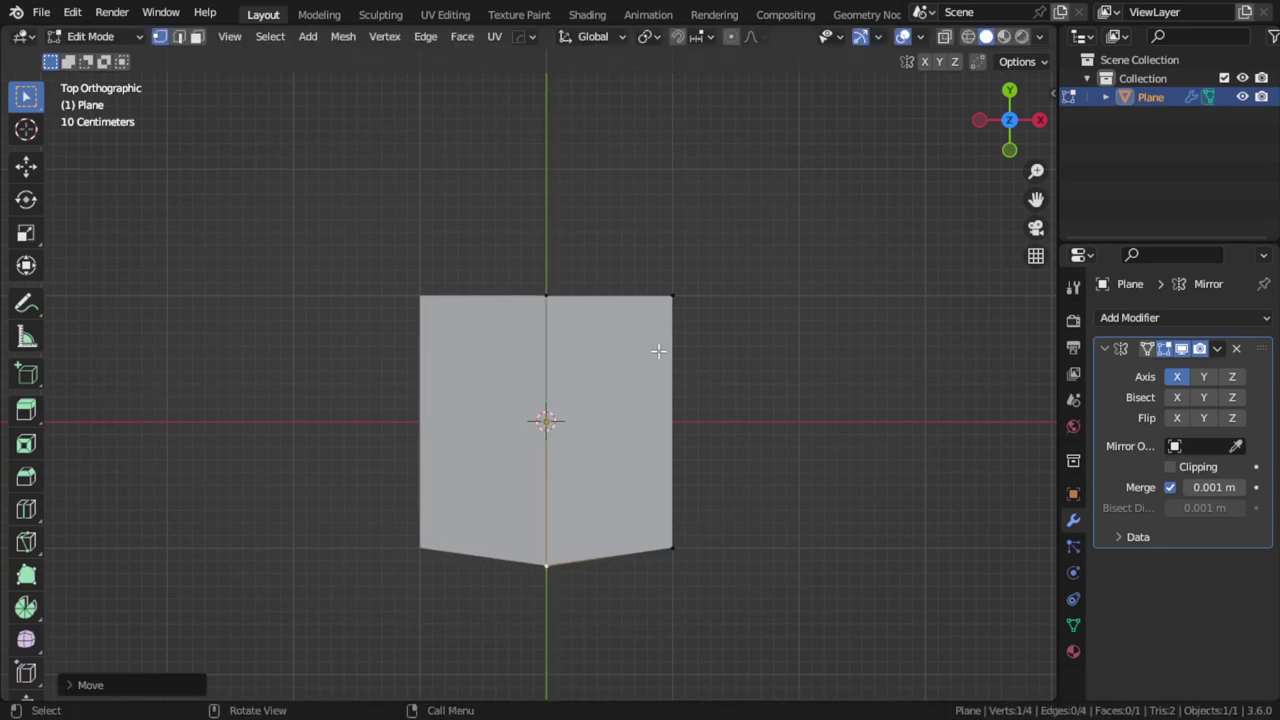
left_click(670, 297)
key("g")
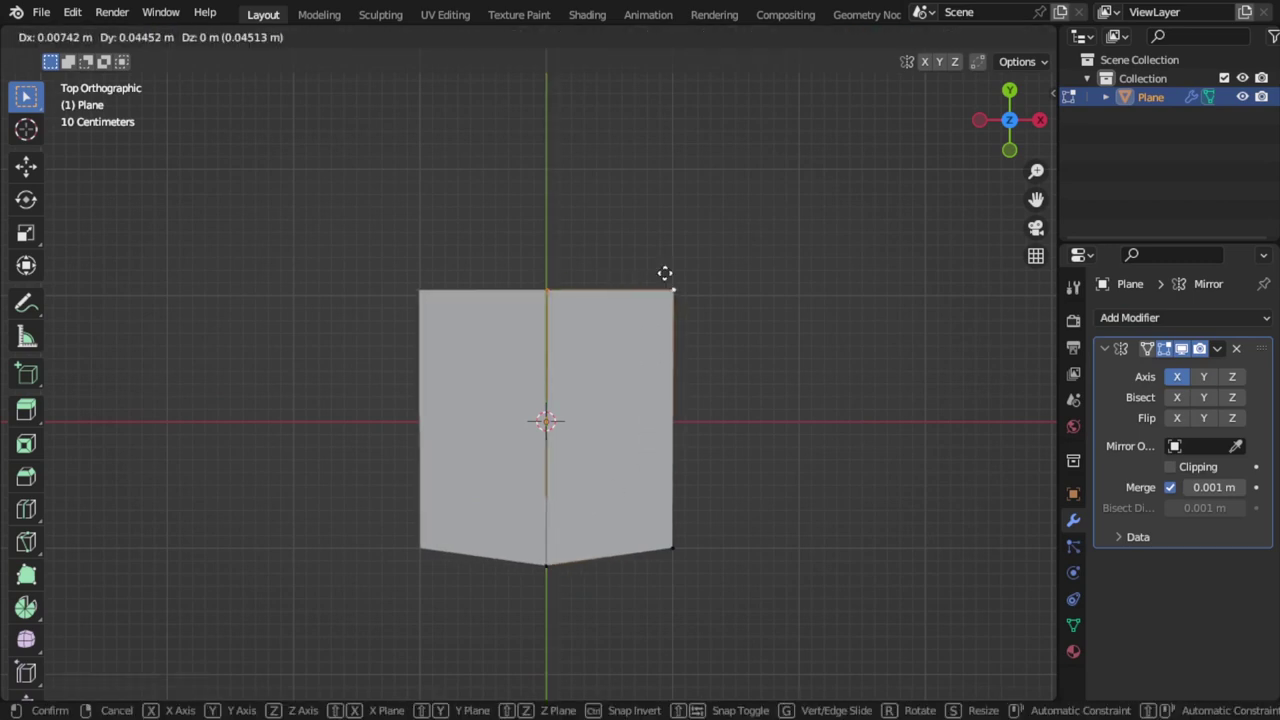
key("y")
left_click(664, 232)
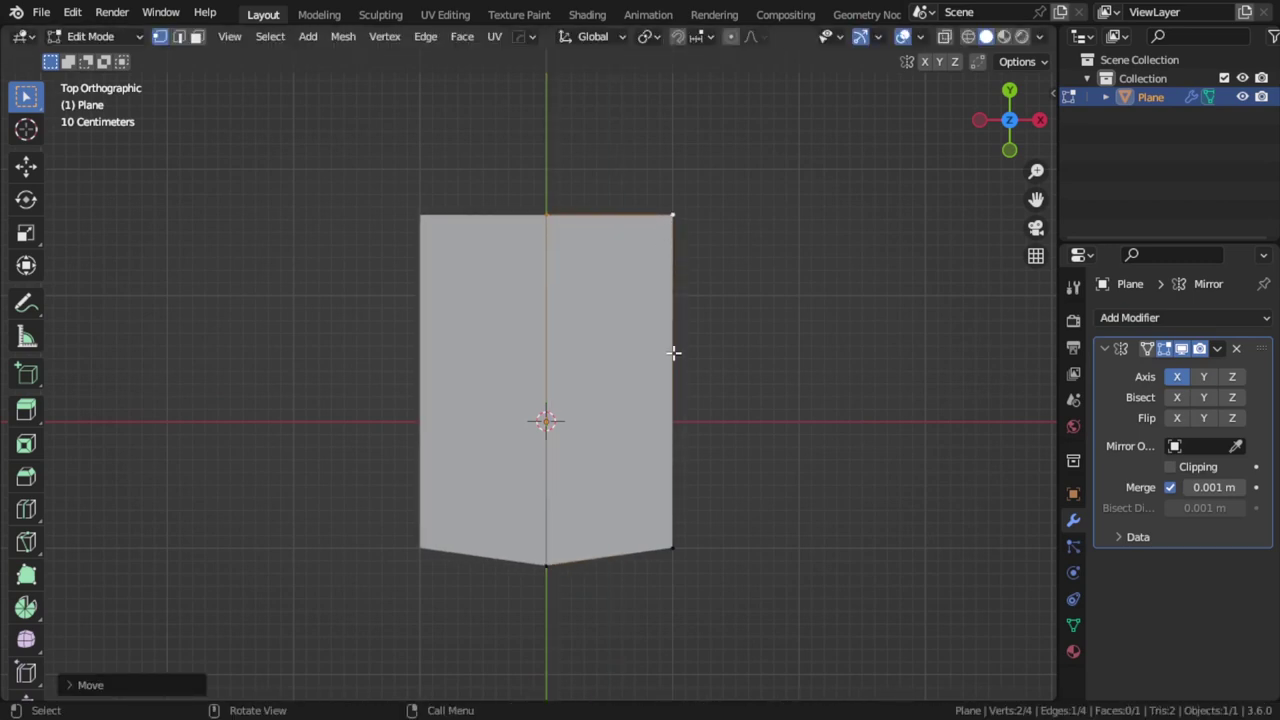
Add a centred horizontal loop cut and flatten it with a Y scale.
key("ctrl+r")
scroll(671, 350, "up", 1)
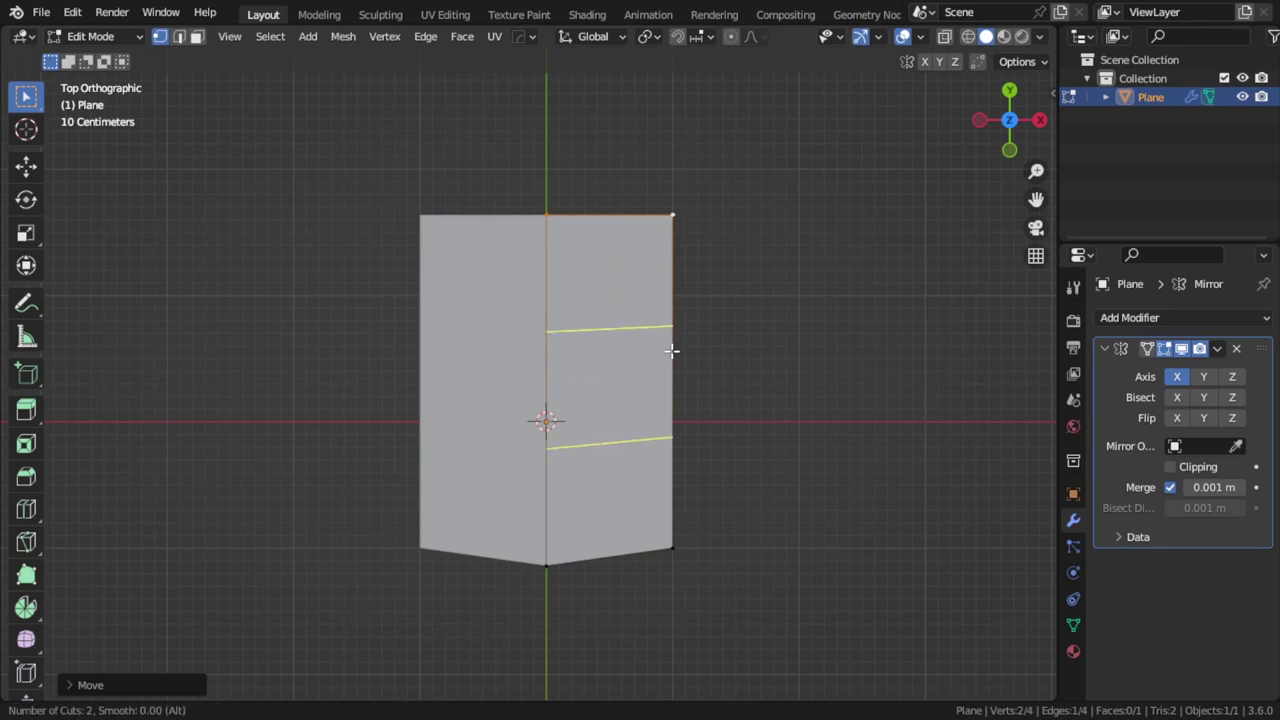
scroll(671, 350, "down", 1)
left_click(672, 349)
right_click(673, 349)
key("s")
key("y")
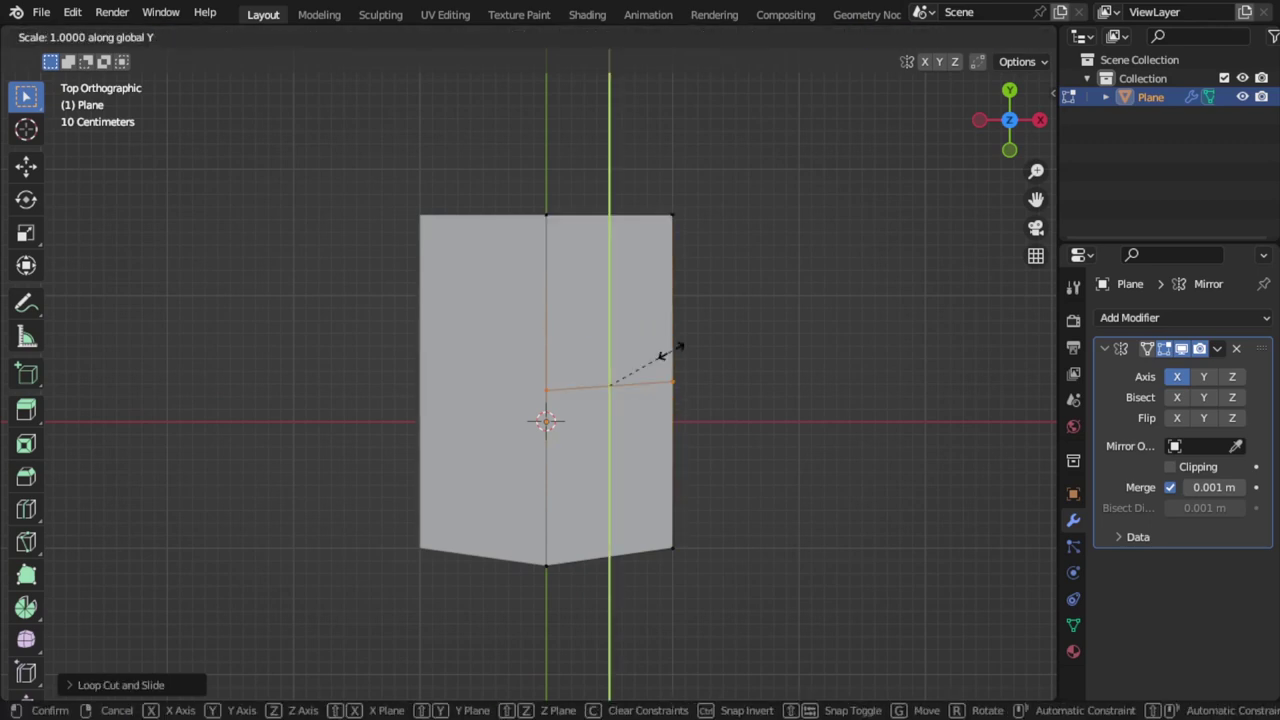
key("Return")
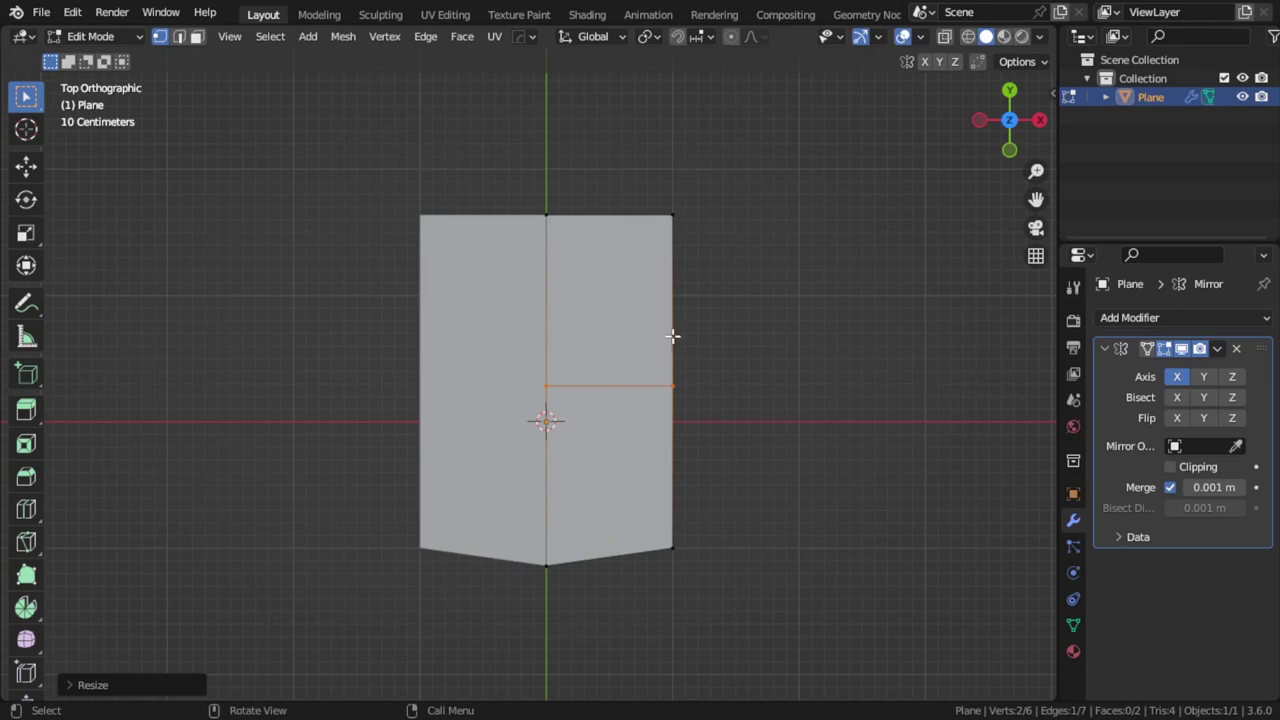
Bevel the new edge into a band and pinch its side edge inward along X.
key("ctrl+b")
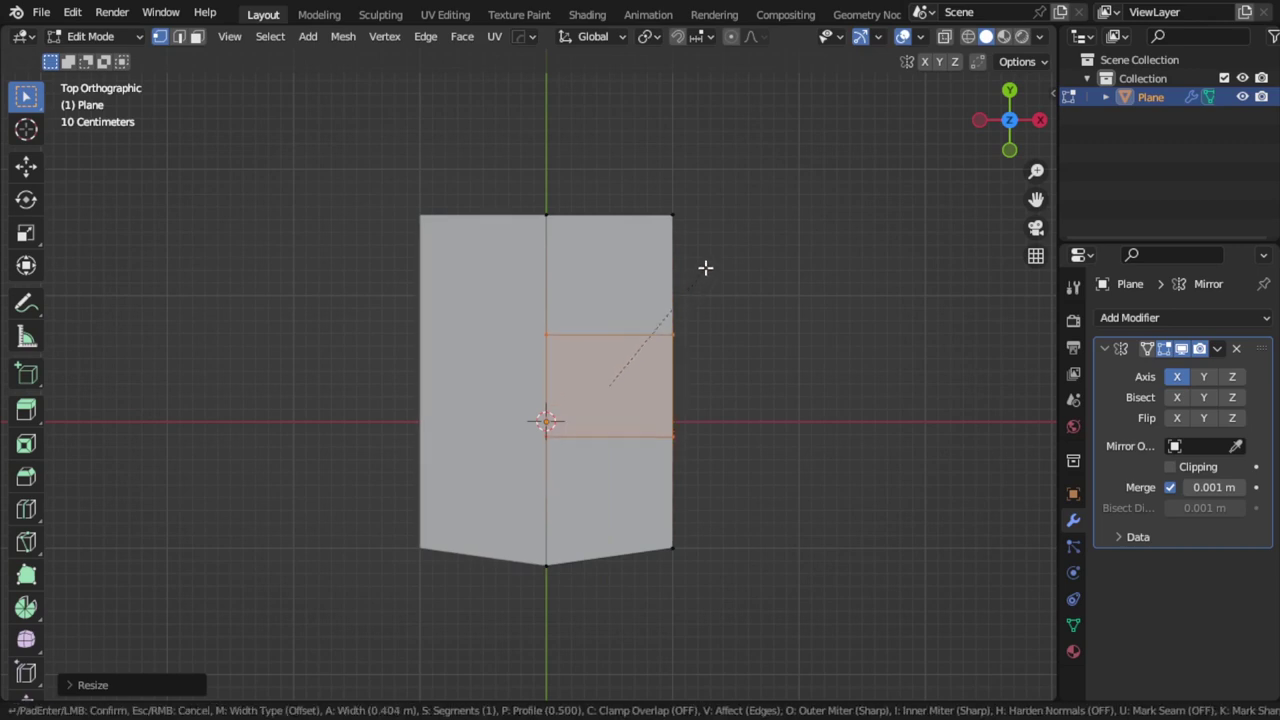
left_click(706, 268)
left_click(678, 418, "shift")
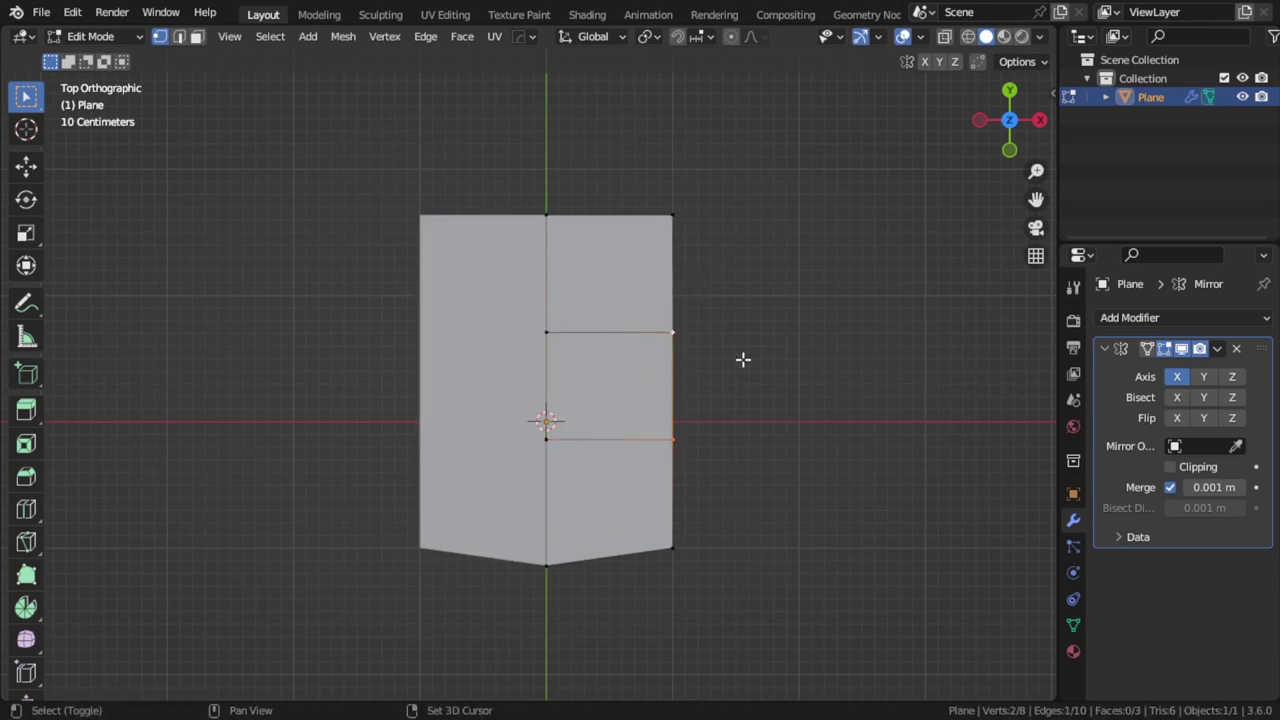
key("g")
key("x")
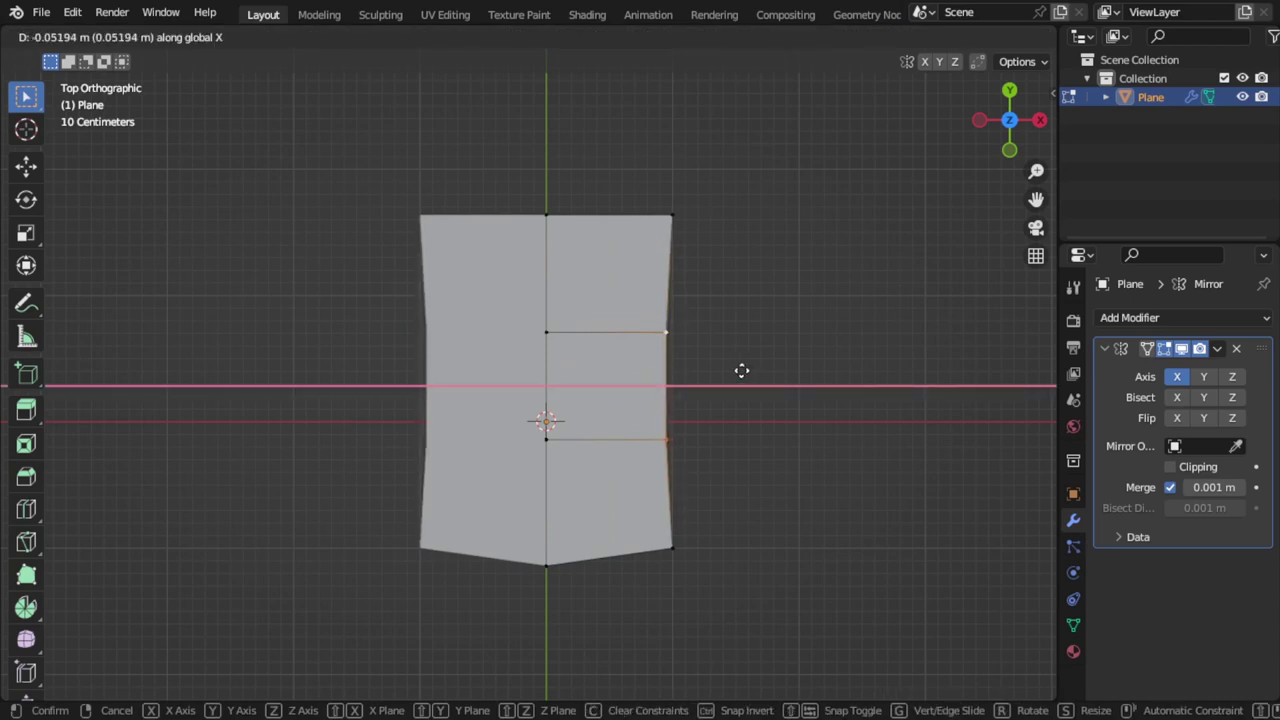
left_click(740, 369)
key("Tab")
mouse_move(732, 373)
middle_mouse_down()
mouse_move(651, 314)
mouse_move(551, 289)
mouse_move(596, 305)
middle_mouse_up()
Nudge the top-right edge slightly upward along Y in top view.
key("KP_7")
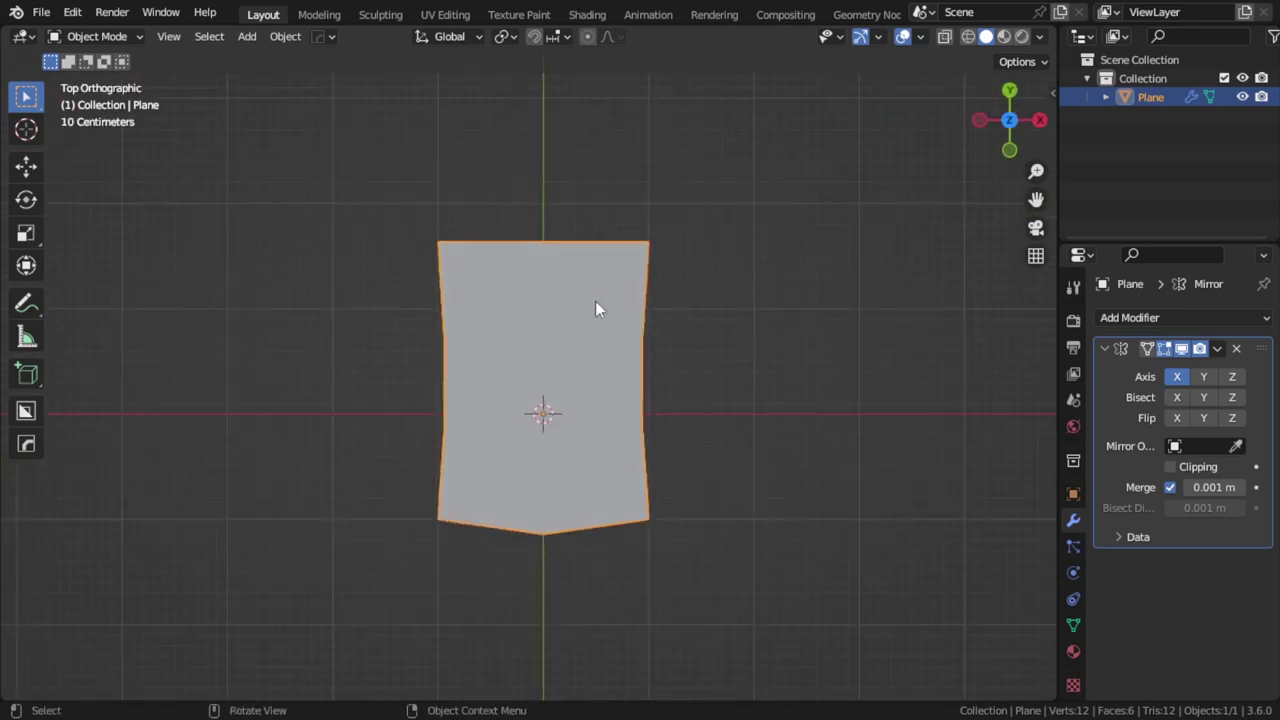
key("Tab")
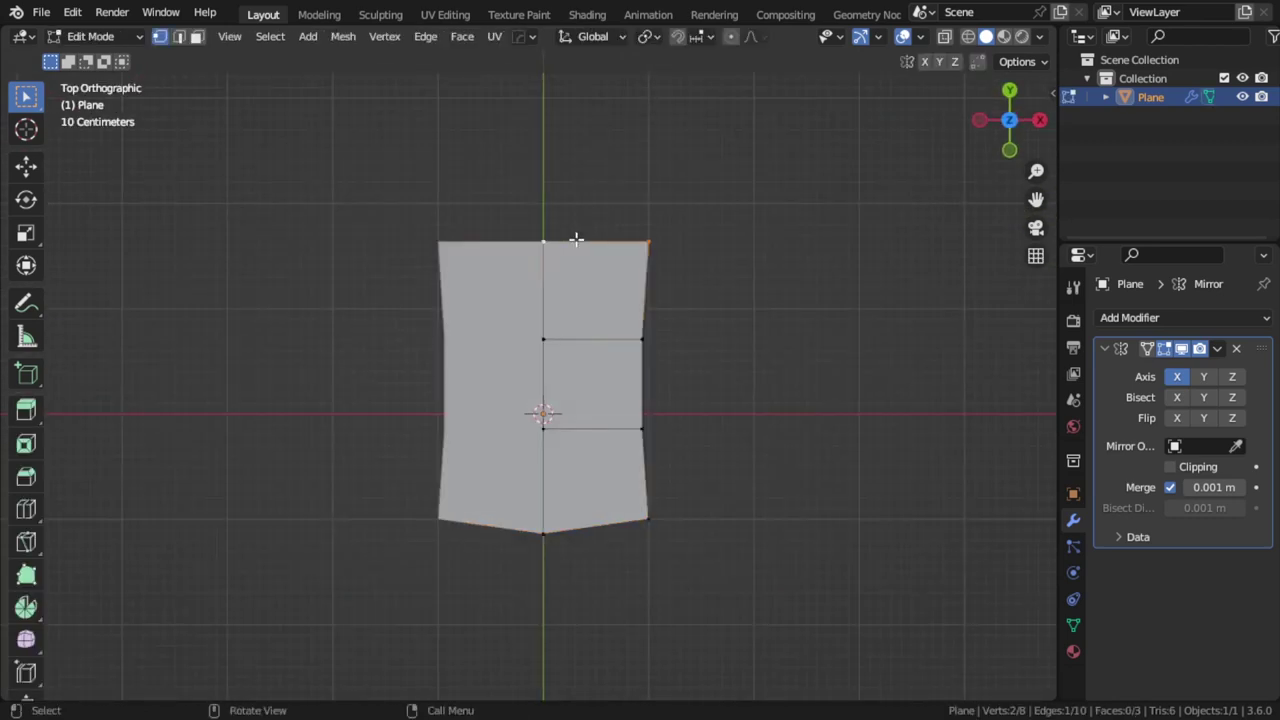
key("g")
key("y")
left_click(582, 244)
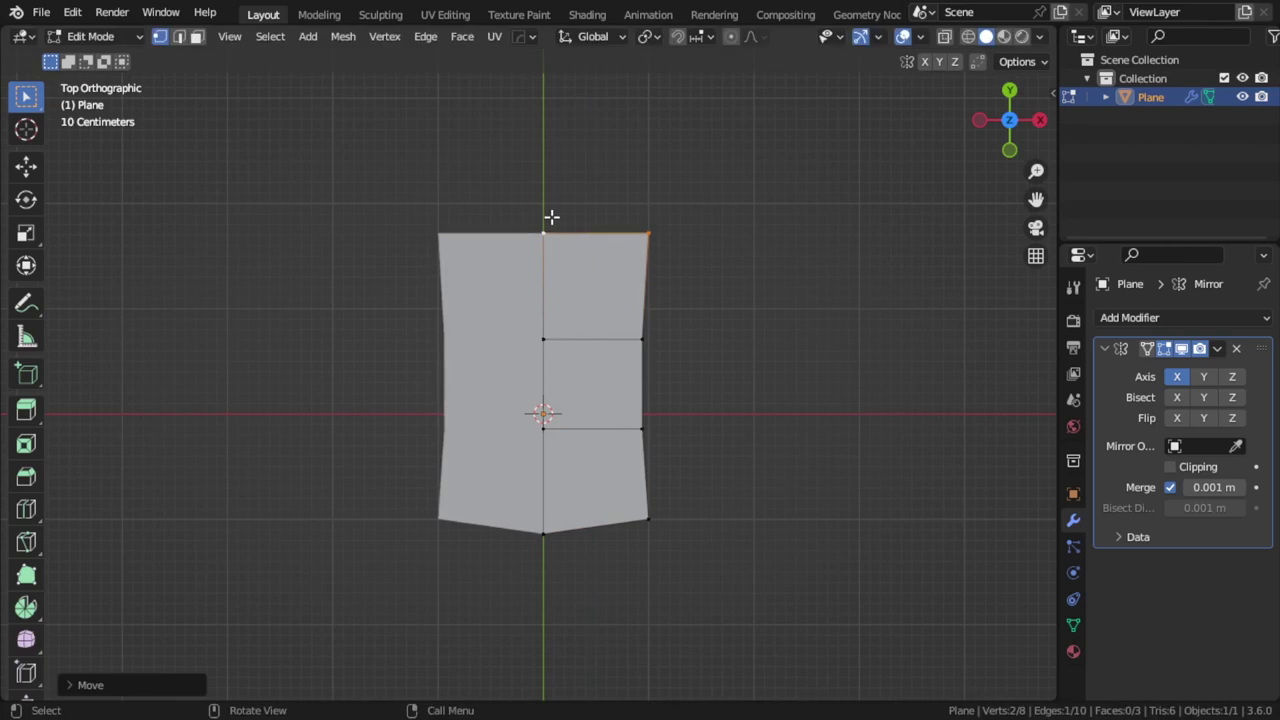
Raise the top-centre vertex into a point, then select everything and extrude upward.
left_click(551, 228)
key("g")
key("y")
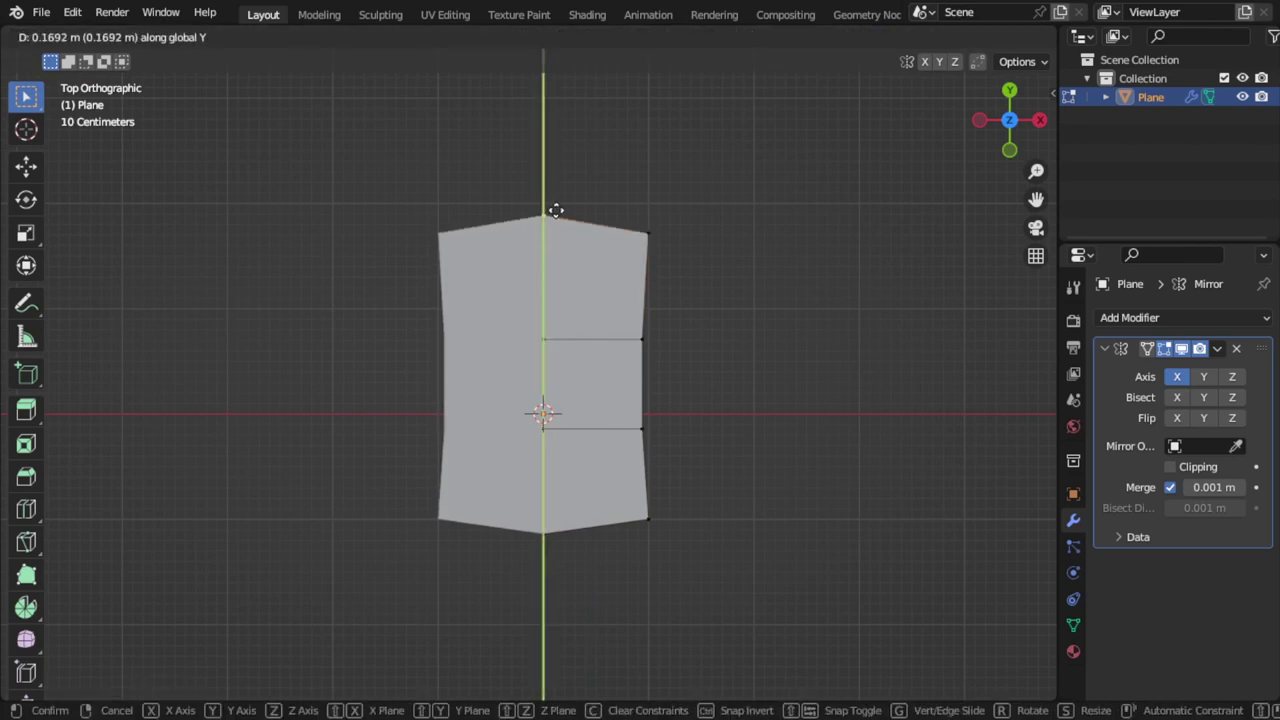
left_click(555, 212)
key("a")
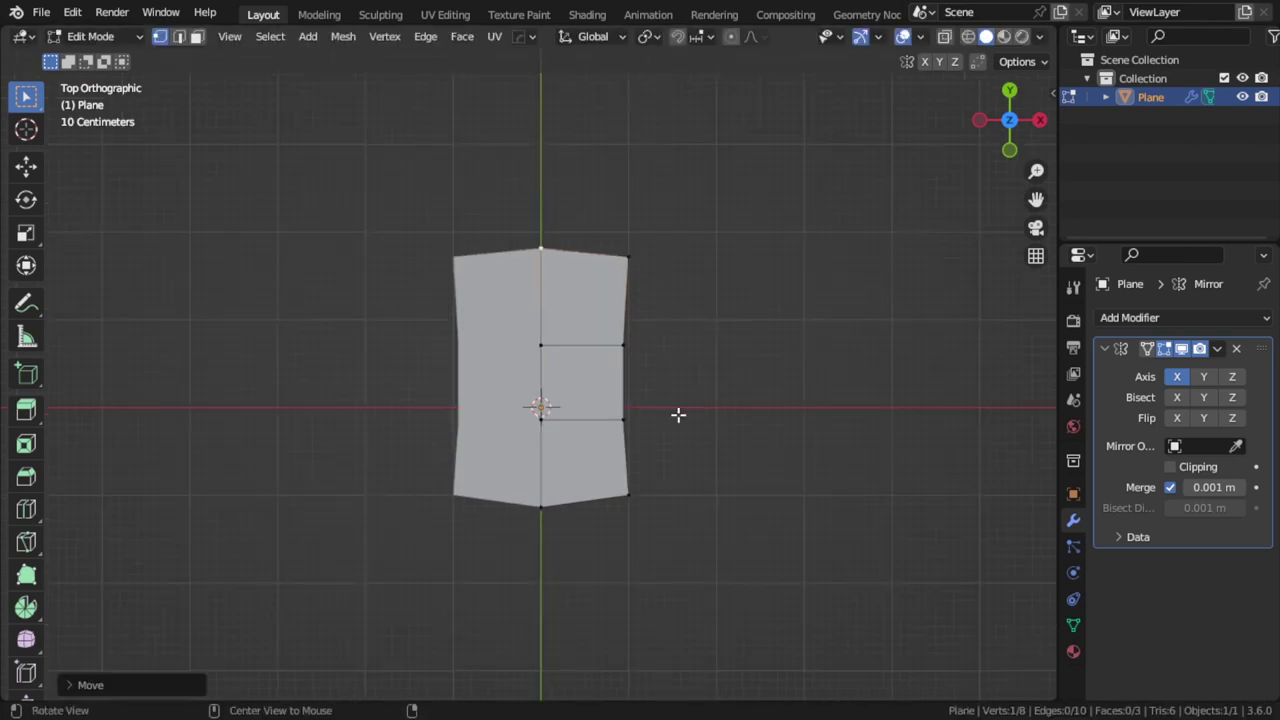
mouse_move(677, 417)
middle_mouse_down()
mouse_move(517, 249)
mouse_move(621, 463)
mouse_move(601, 423)
mouse_move(614, 434)
mouse_move(577, 437)
mouse_move(600, 500)
mouse_move(562, 451)
middle_mouse_up()
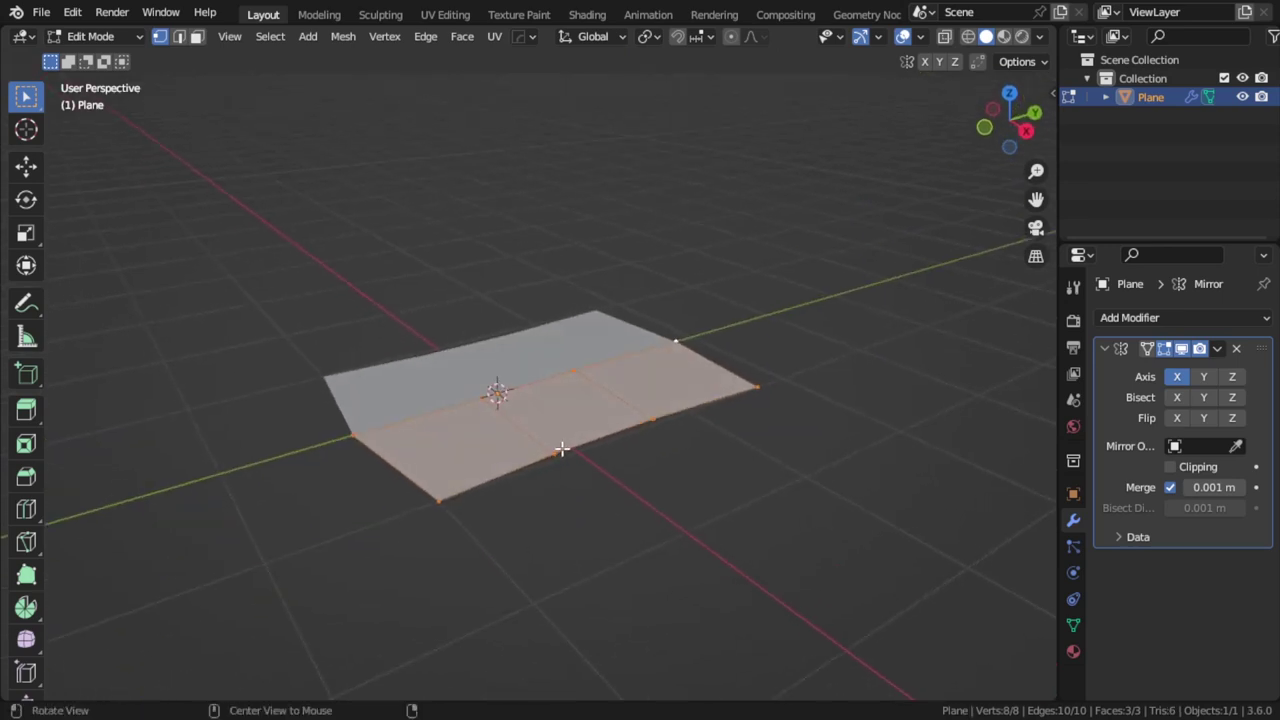
key("e")
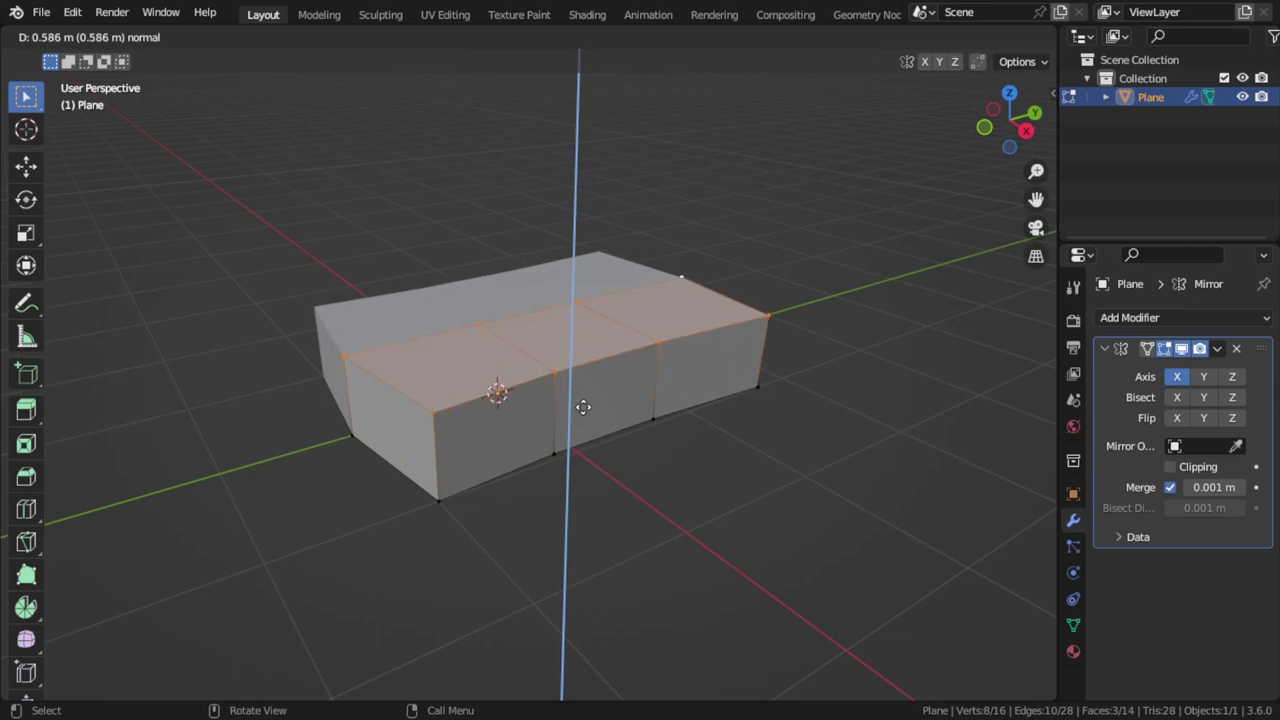
Confirm the slab's thickness and view it from the right side.
left_click(583, 457)
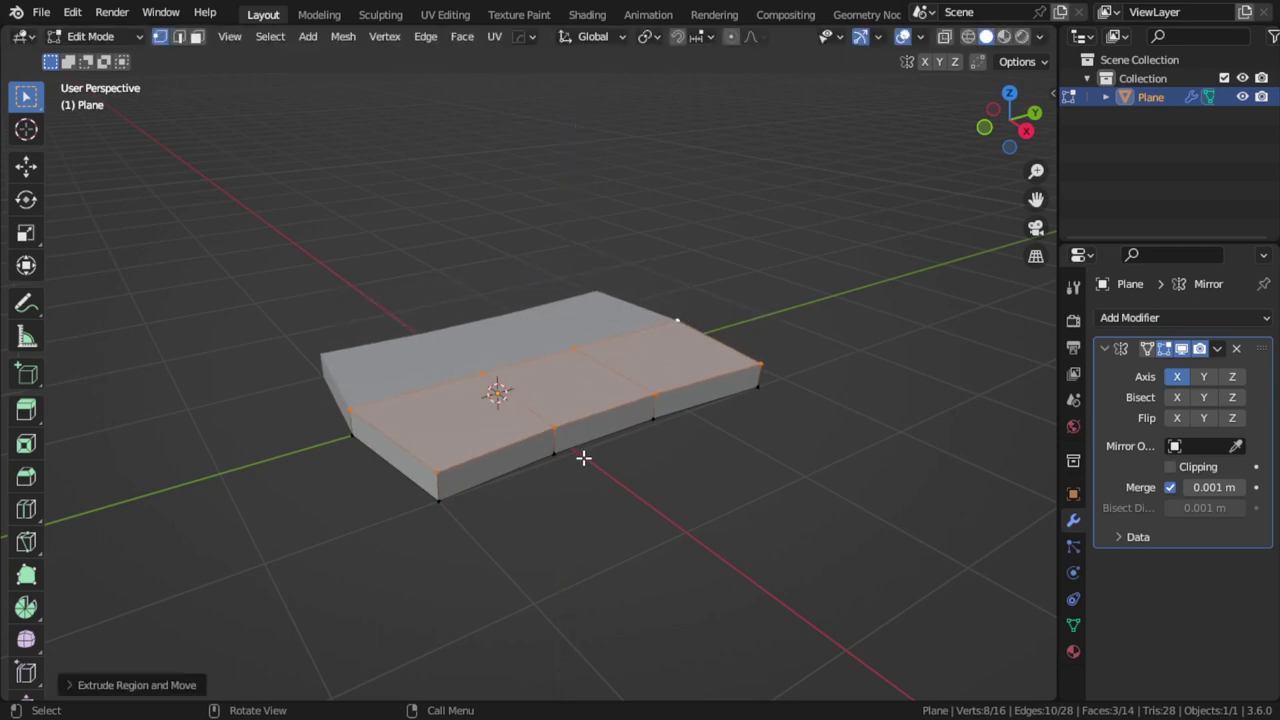
key("KP_1")
key("KP_3")
scroll(583, 457, "up", 2)
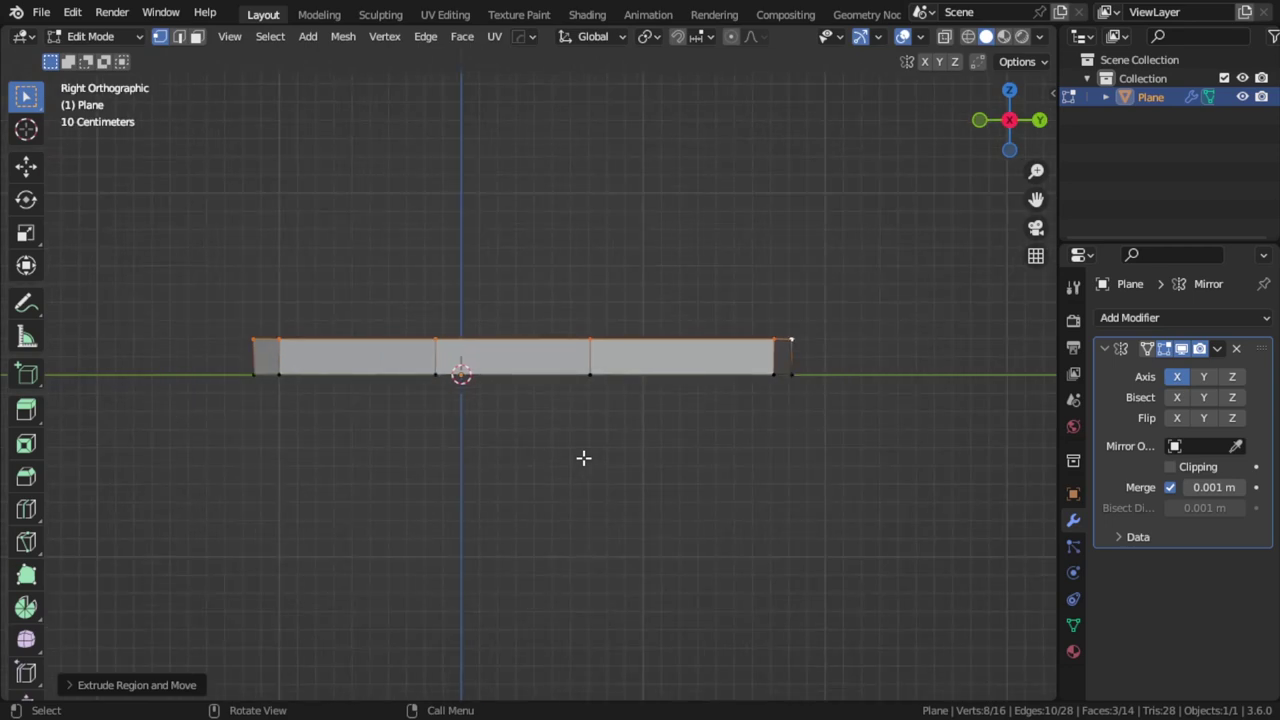
scroll(583, 457, "up", 1)
key("ctrl+f")
key("Escape")
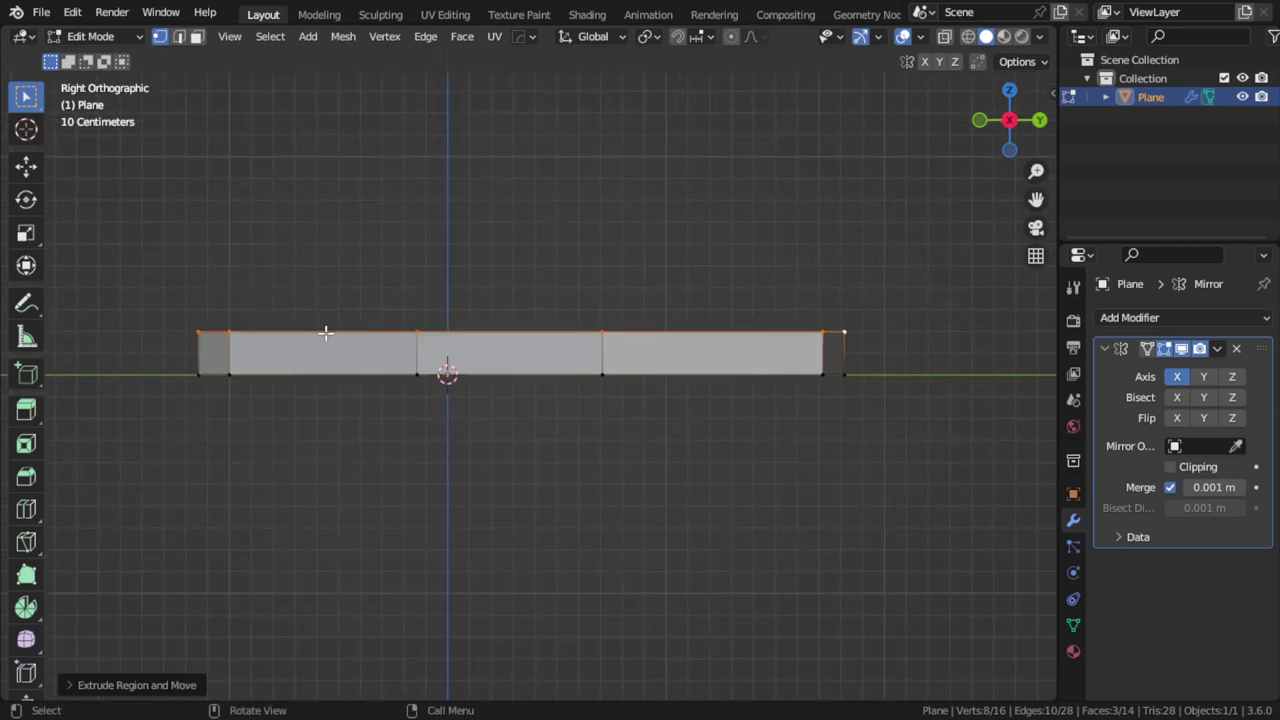
Add two loop cuts, one near the slab's end and one across the right part.
key("ctrl+r")
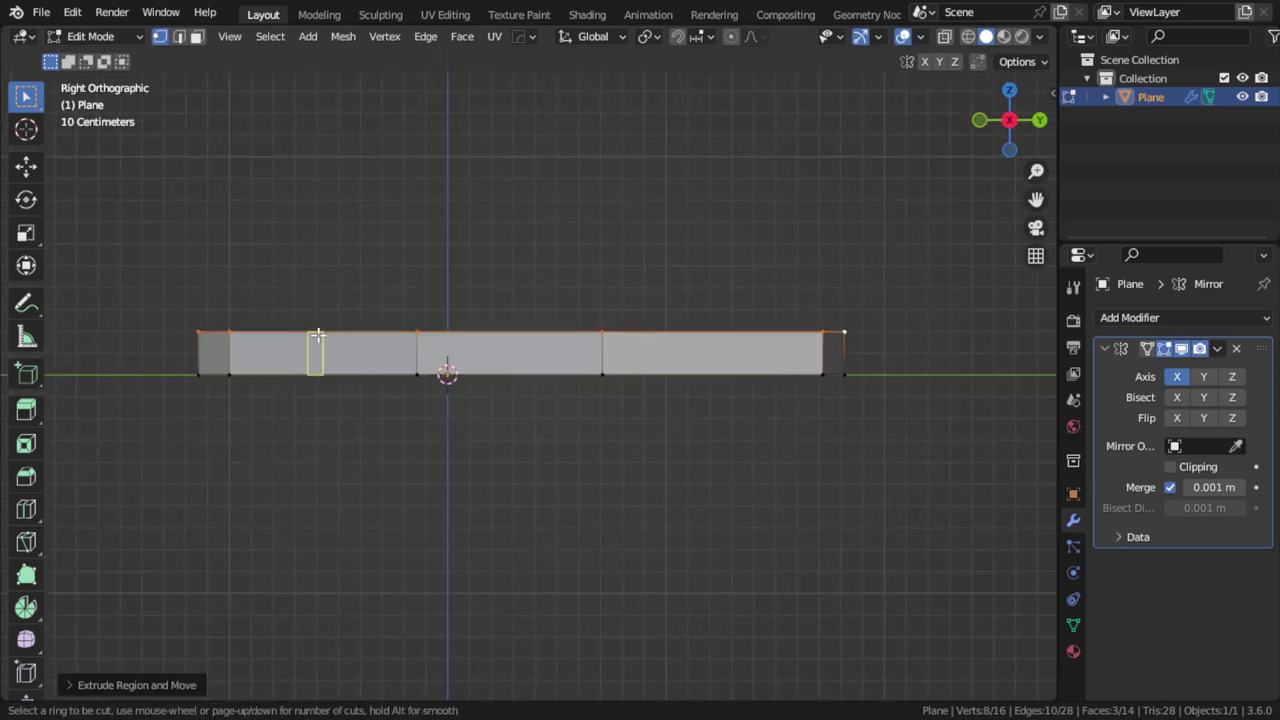
left_click(316, 335)
middle_click_drag(318, 352, 351, 420)
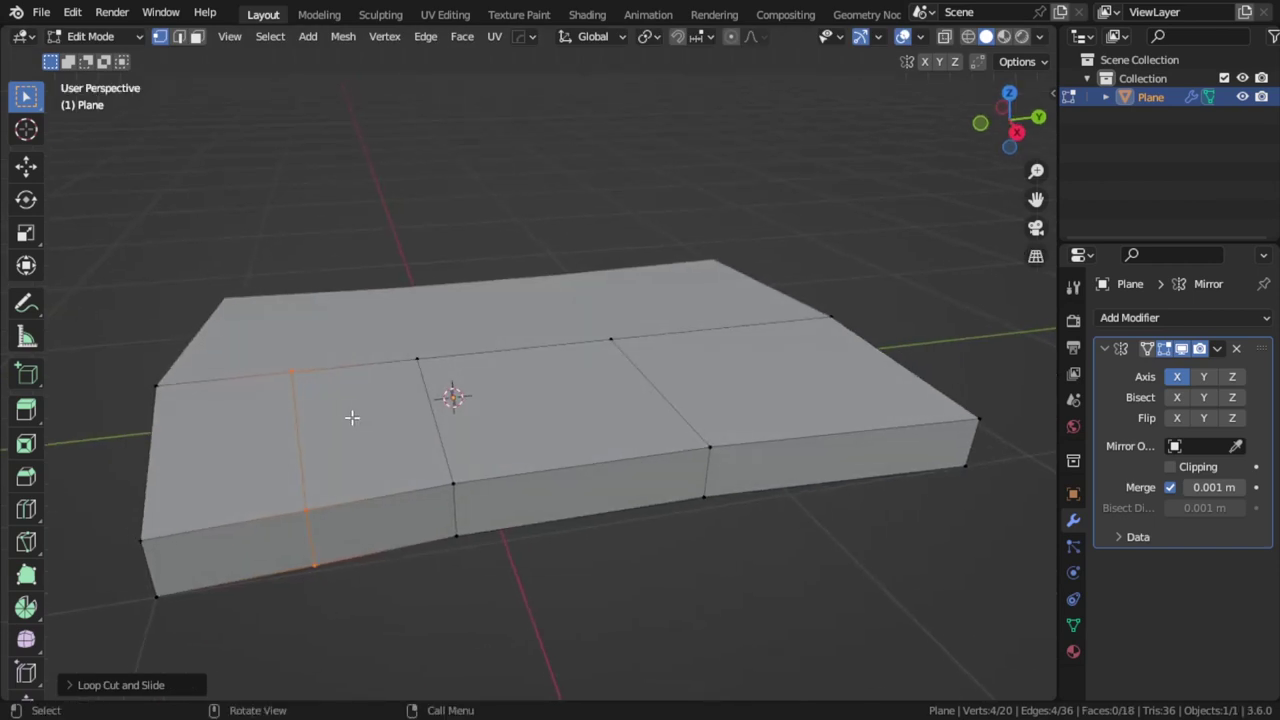
key("ctrl+r")
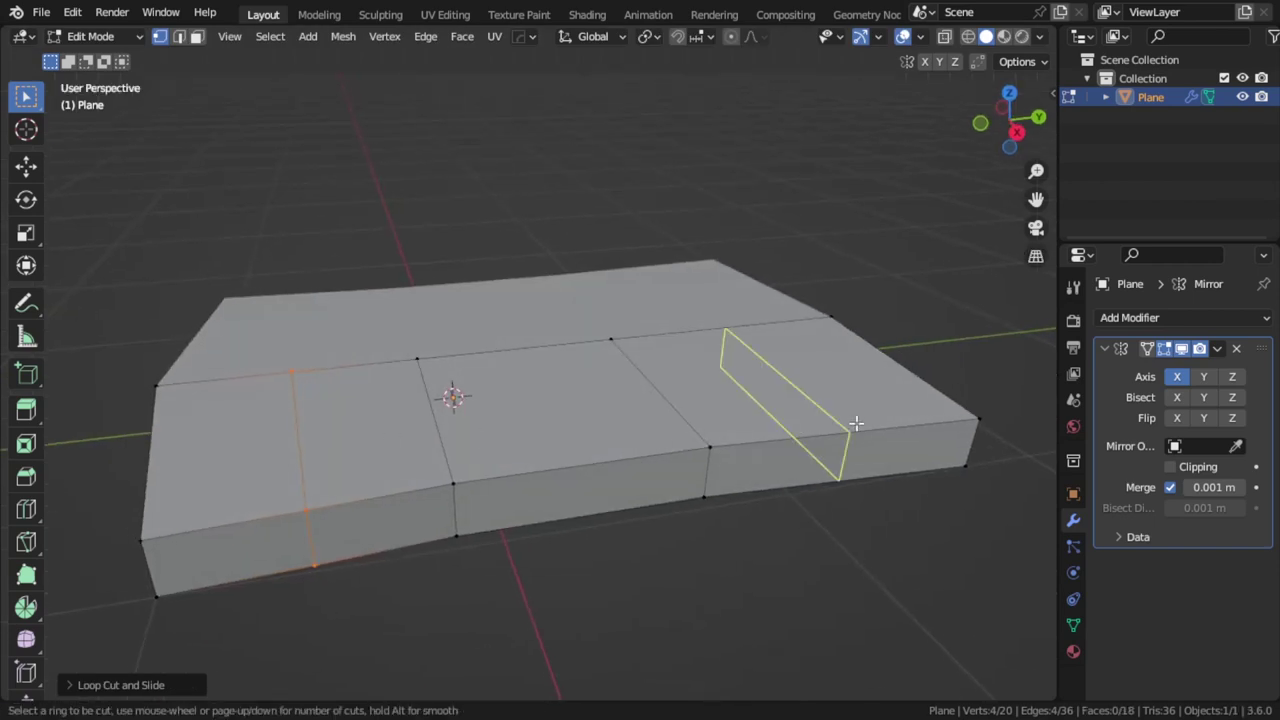
left_click(850, 428)
middle_click_drag(845, 432, 801, 467)
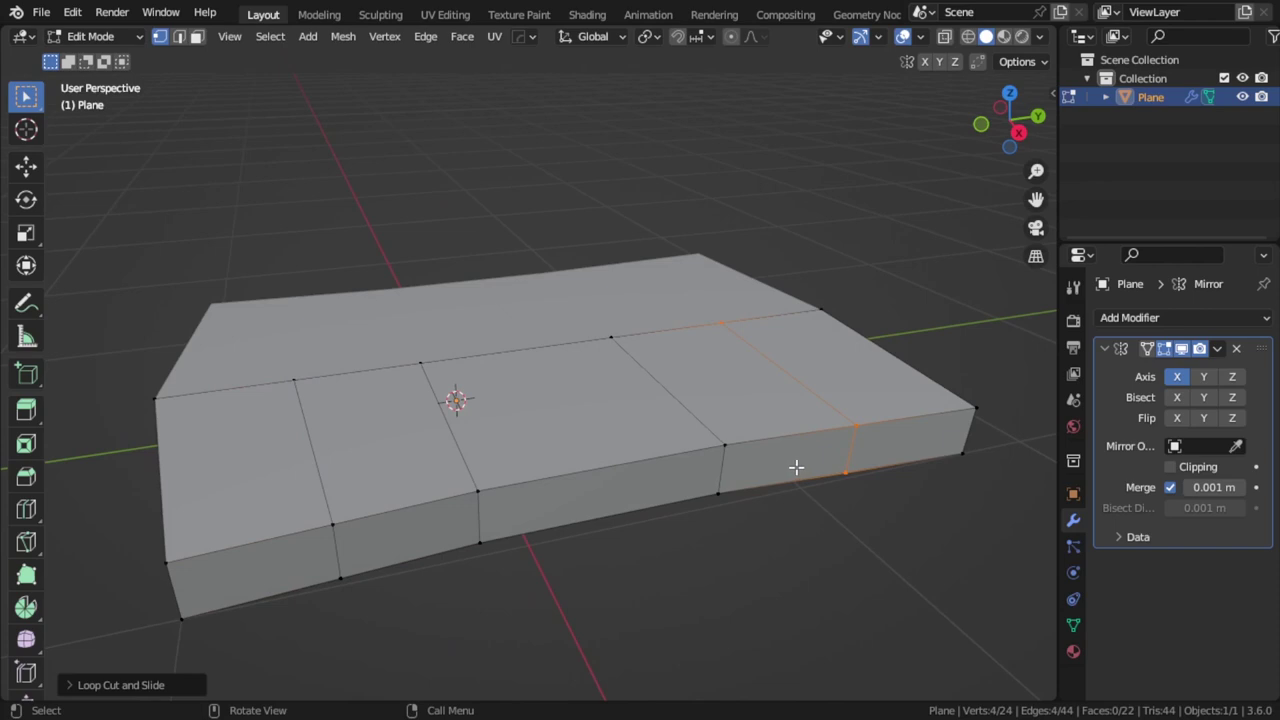
Extrude three alternating top faces upward twice into raised blocks.
key("3")
left_click(837, 385)
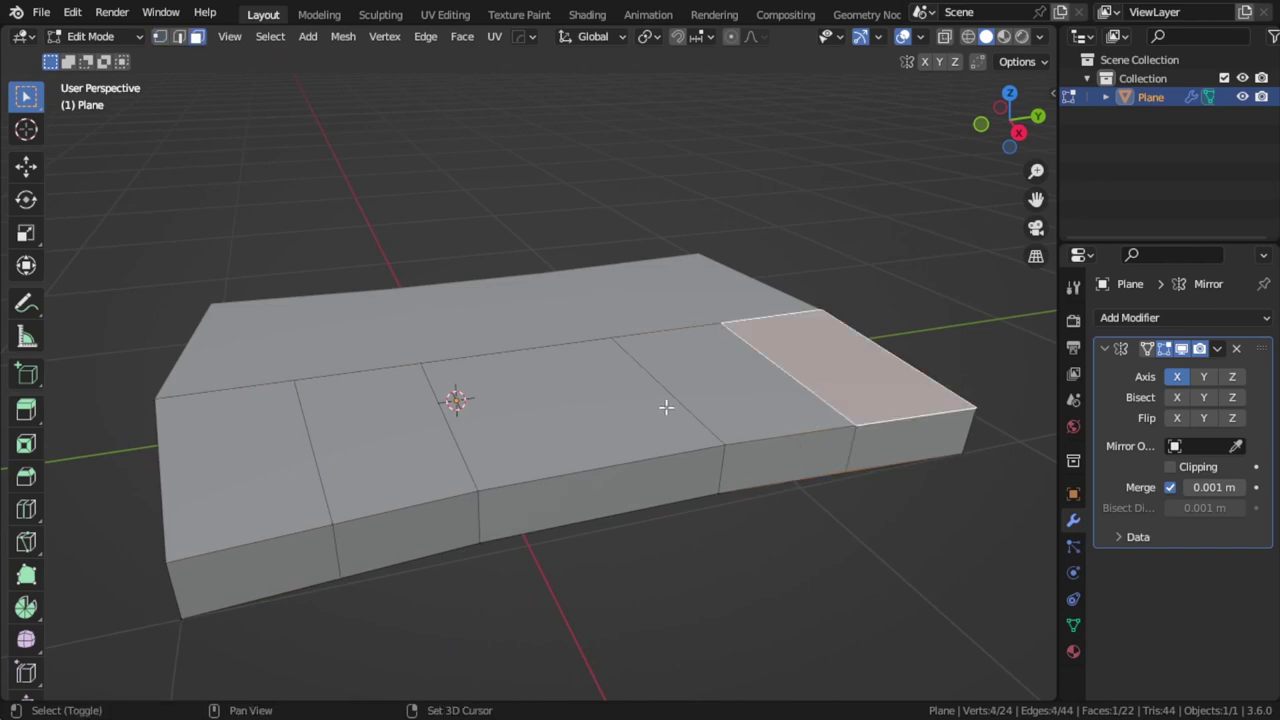
left_click(612, 417, "shift")
left_click(277, 460, "shift")
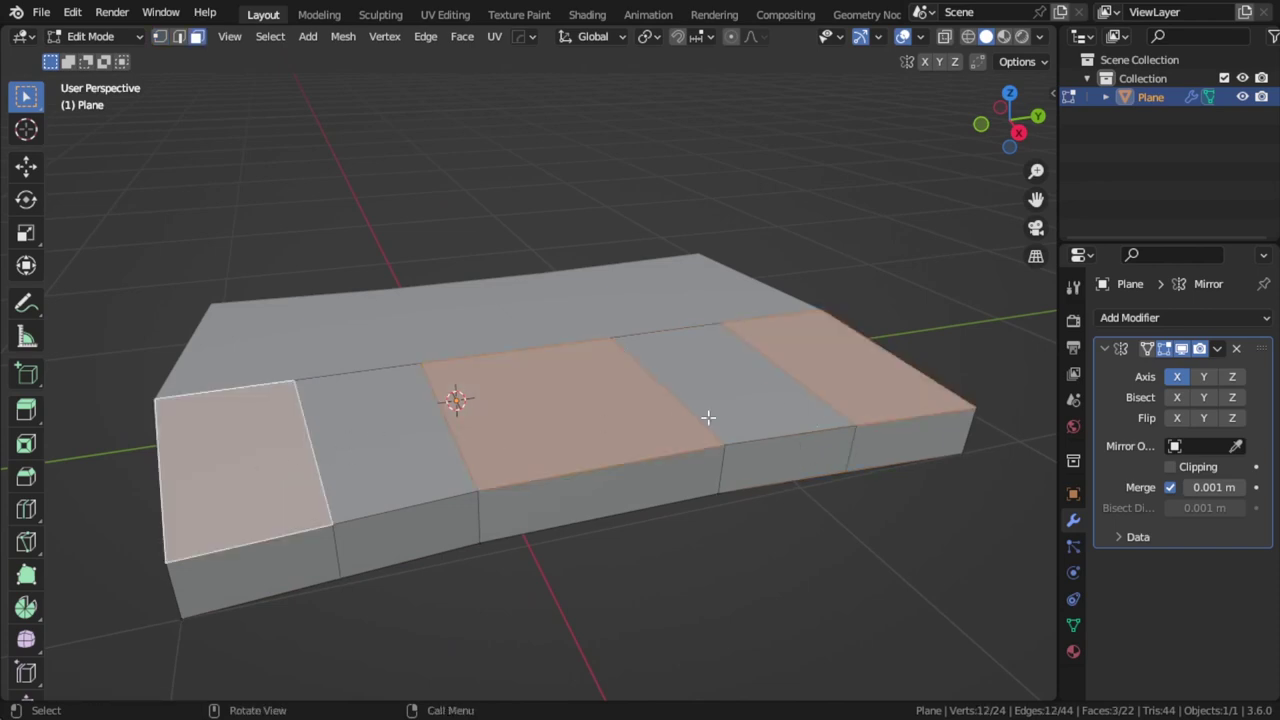
key("e")
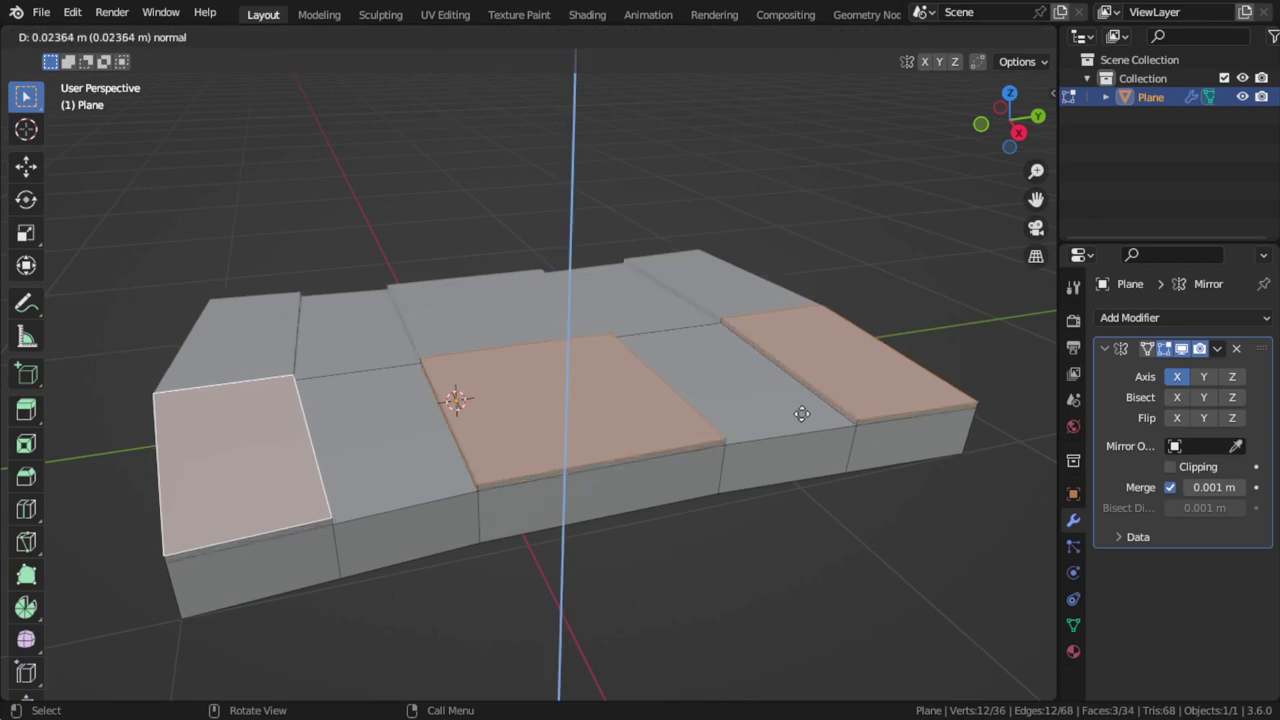
left_click(801, 398)
key("e")
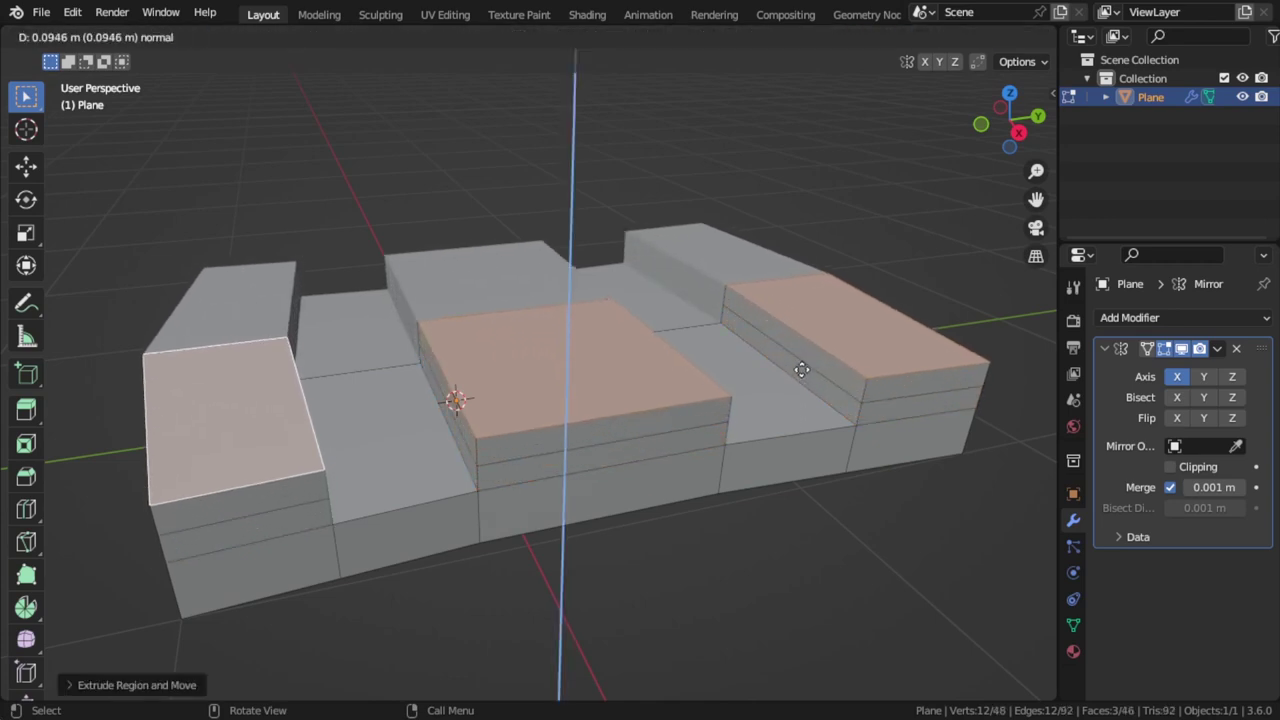
left_click(805, 335)
left_click(814, 329)
mouse_move(814, 329)
middle_mouse_down()
mouse_move(827, 368)
mouse_move(605, 371)
middle_mouse_up()
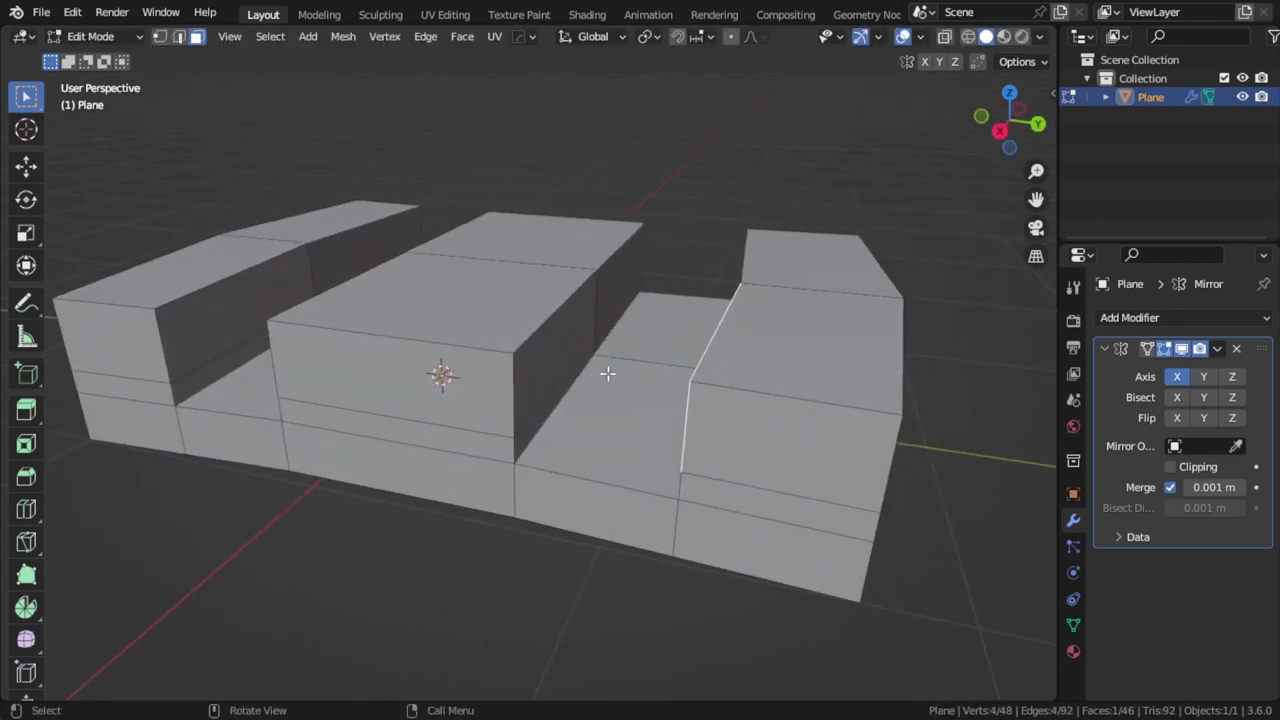
Bridge both gaps between the raised blocks with LoopTools Bridge.
left_click(578, 390, "shift")
right_click(602, 385)
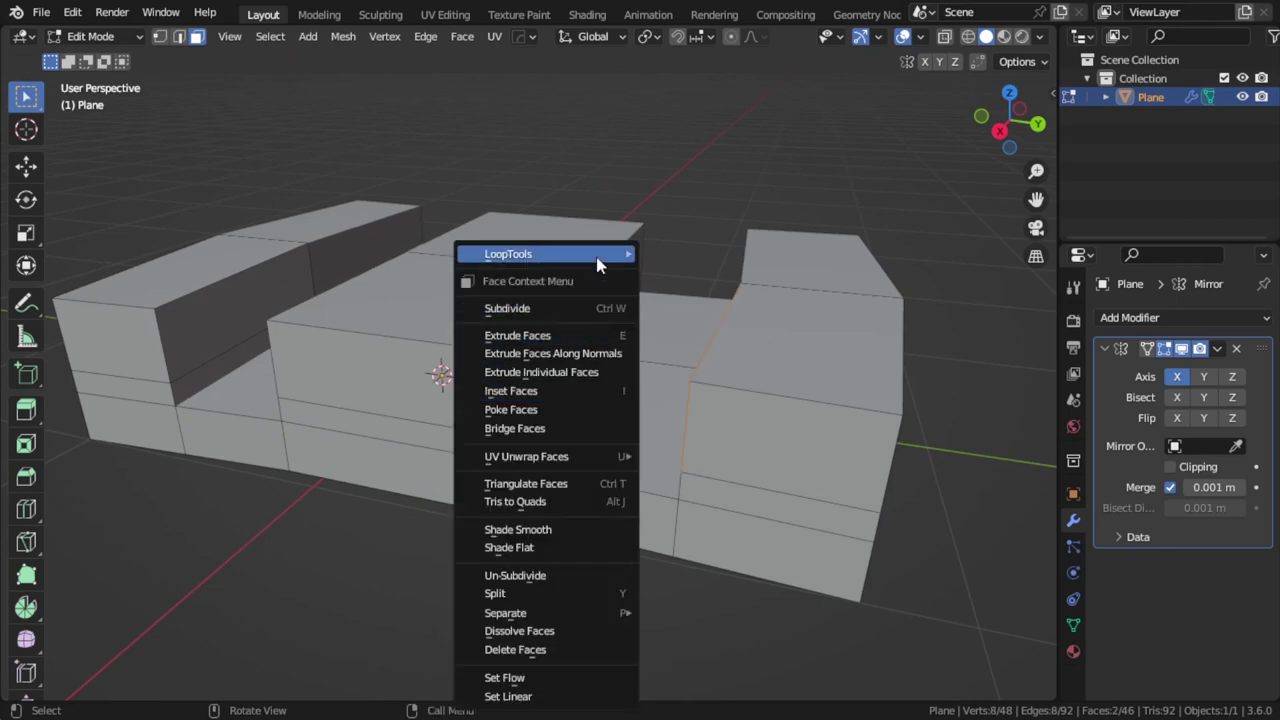
mouse_move(545, 254)
left_click(682, 256)
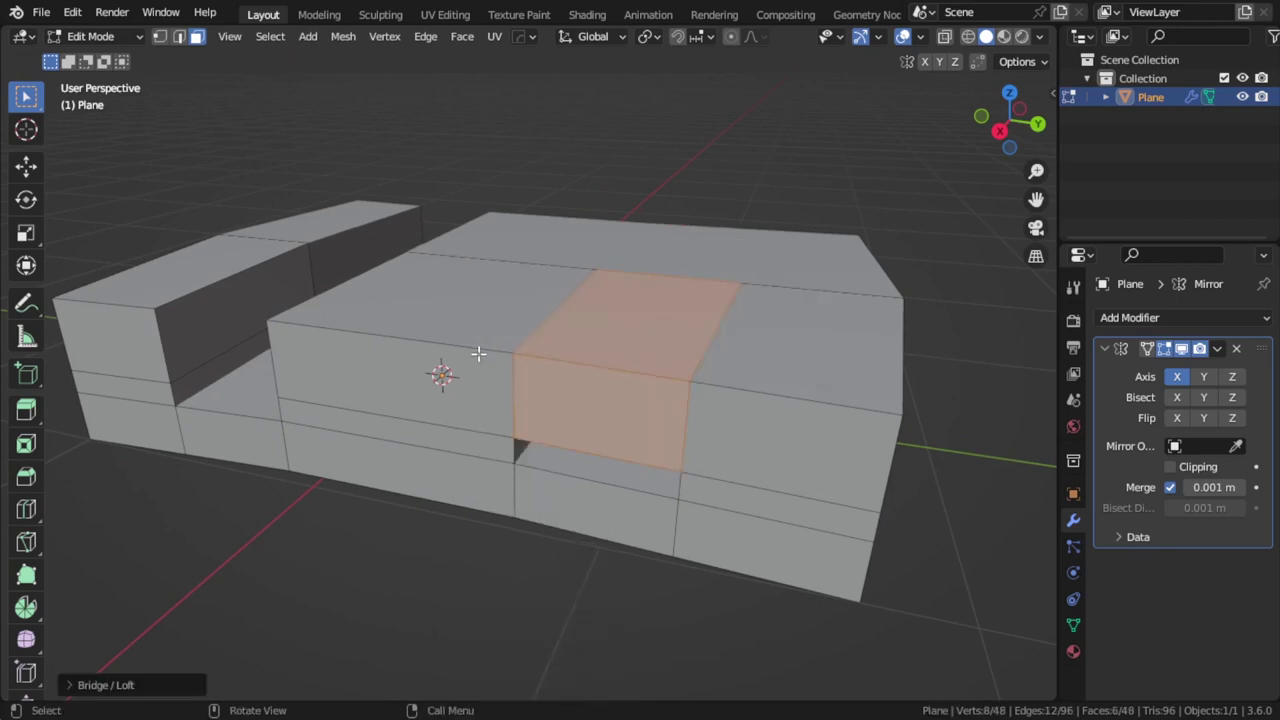
middle_click_drag(478, 353, 495, 353)
left_click(240, 323)
mouse_move(240, 323)
middle_mouse_down()
mouse_move(349, 349)
mouse_move(503, 349)
middle_mouse_up()
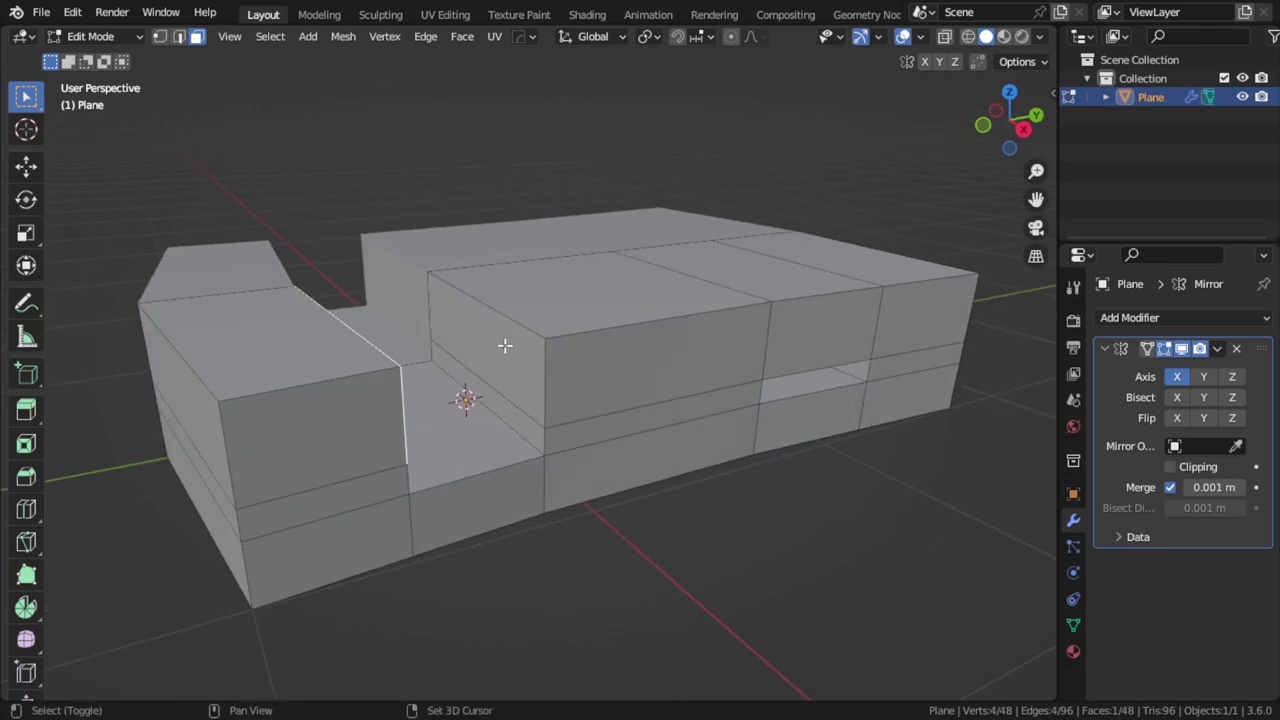
left_click(503, 349)
right_click(512, 352)
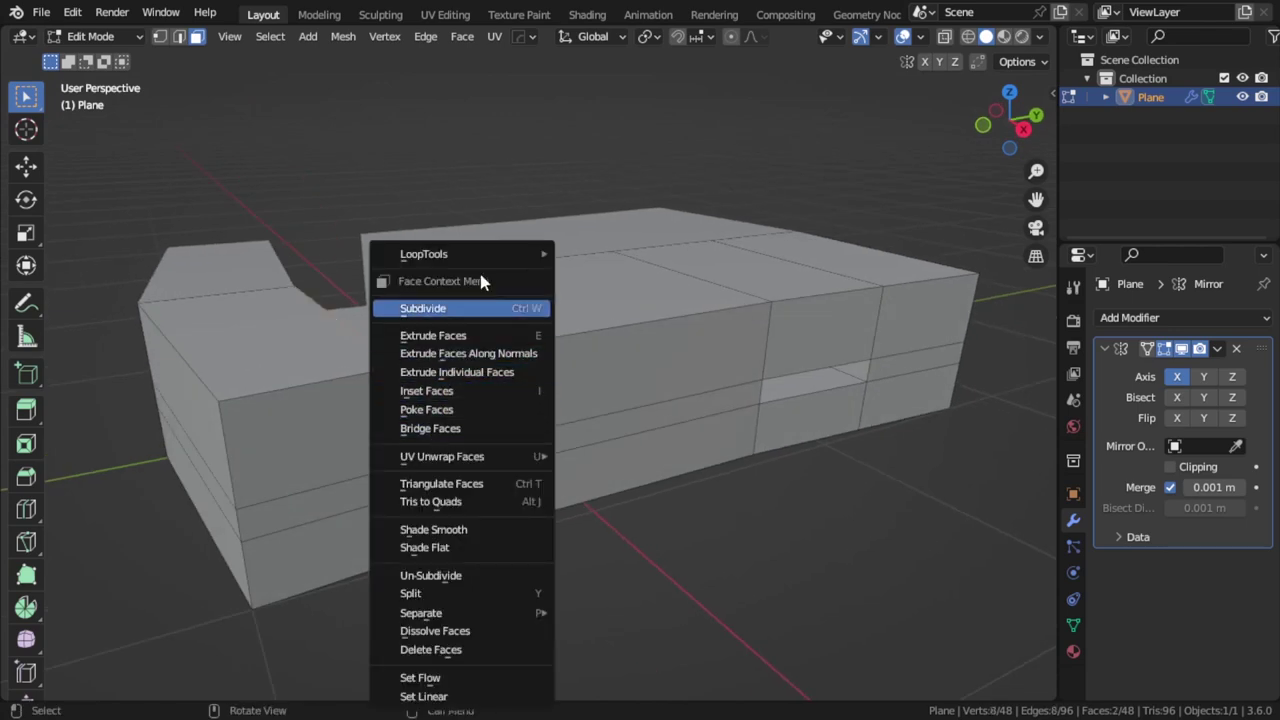
mouse_move(440, 254)
left_click(605, 256)
middle_click_drag(591, 303, 594, 380)
Delete the two lower side faces in Right view to open wheel wells.
key("Tab")
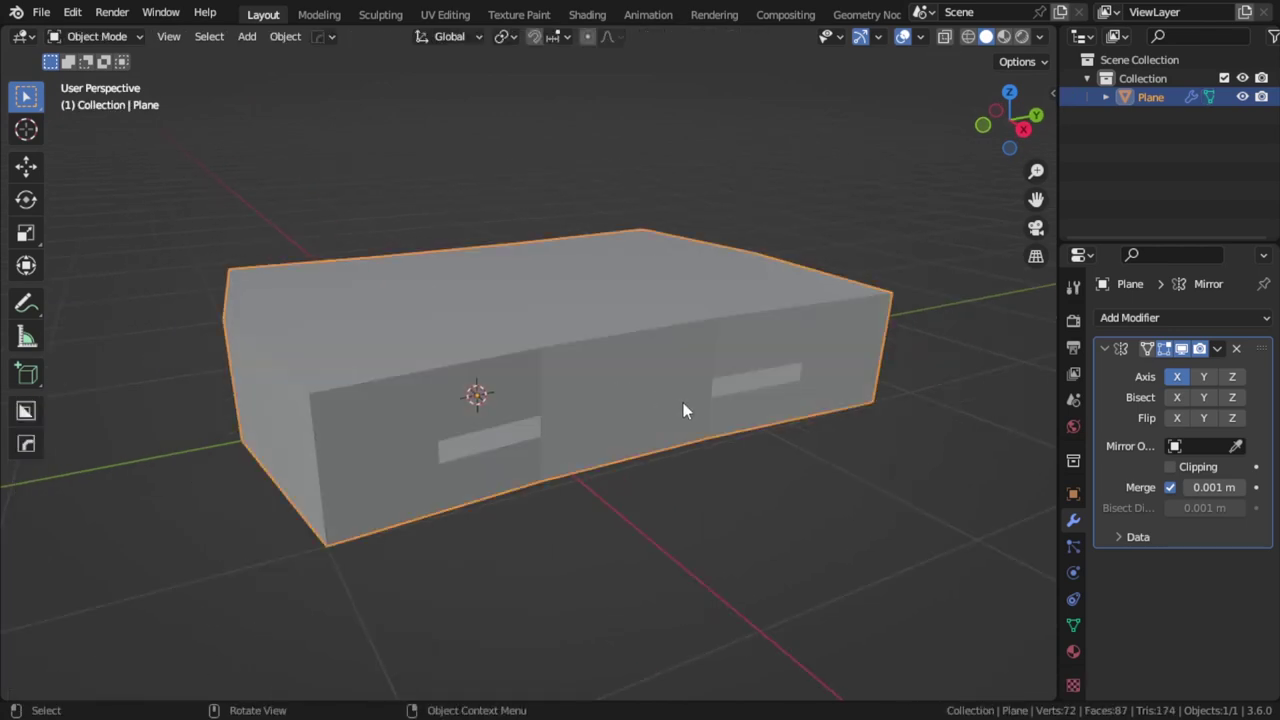
key("Tab")
mouse_move(689, 406)
middle_mouse_down()
mouse_move(649, 394)
mouse_move(664, 389)
mouse_move(609, 337)
mouse_move(709, 337)
mouse_move(601, 357)
mouse_move(629, 329)
middle_mouse_up()
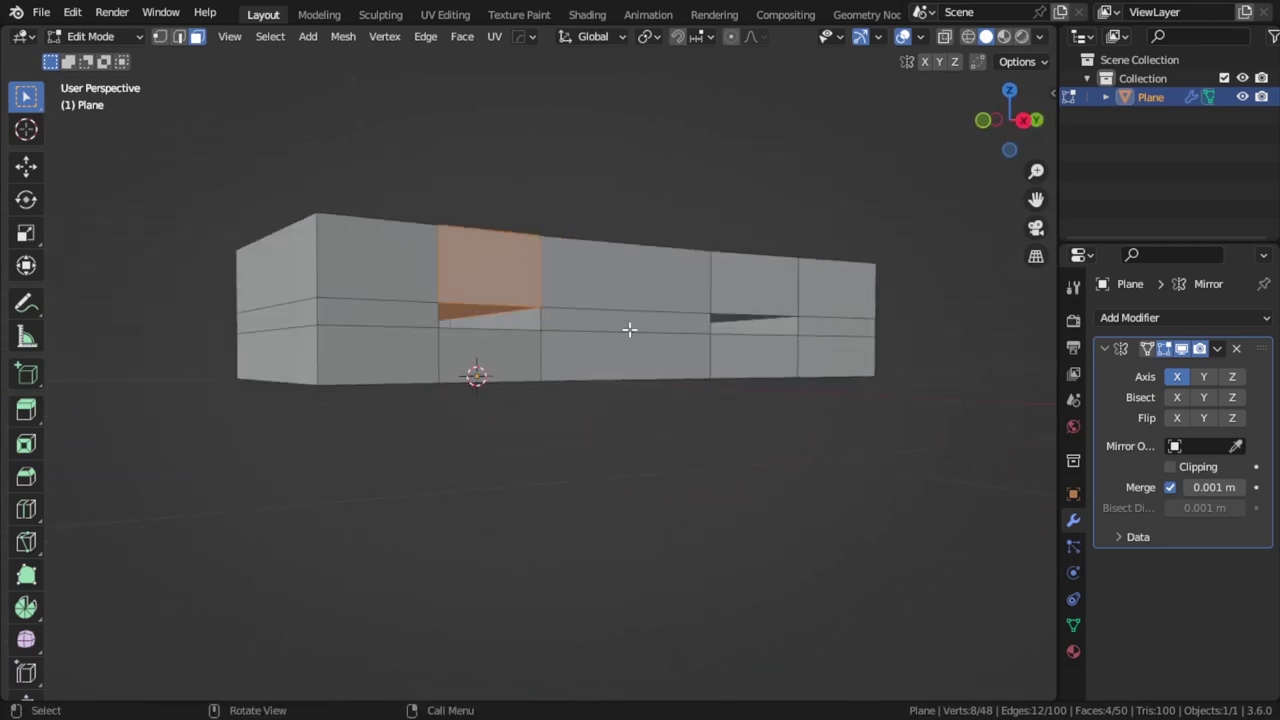
key("KP_3")
scroll(629, 329, "up", 2)
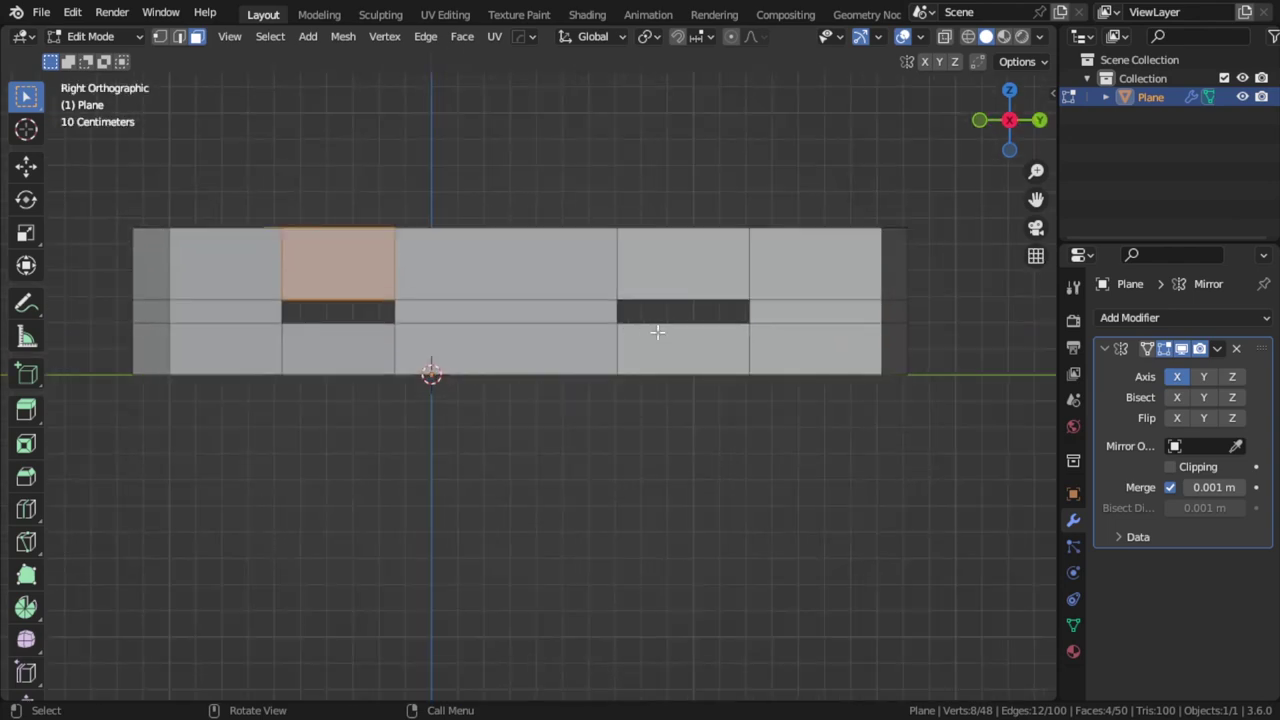
left_click(691, 336)
left_click(691, 336, "alt")
left_click(338, 329, "shift")
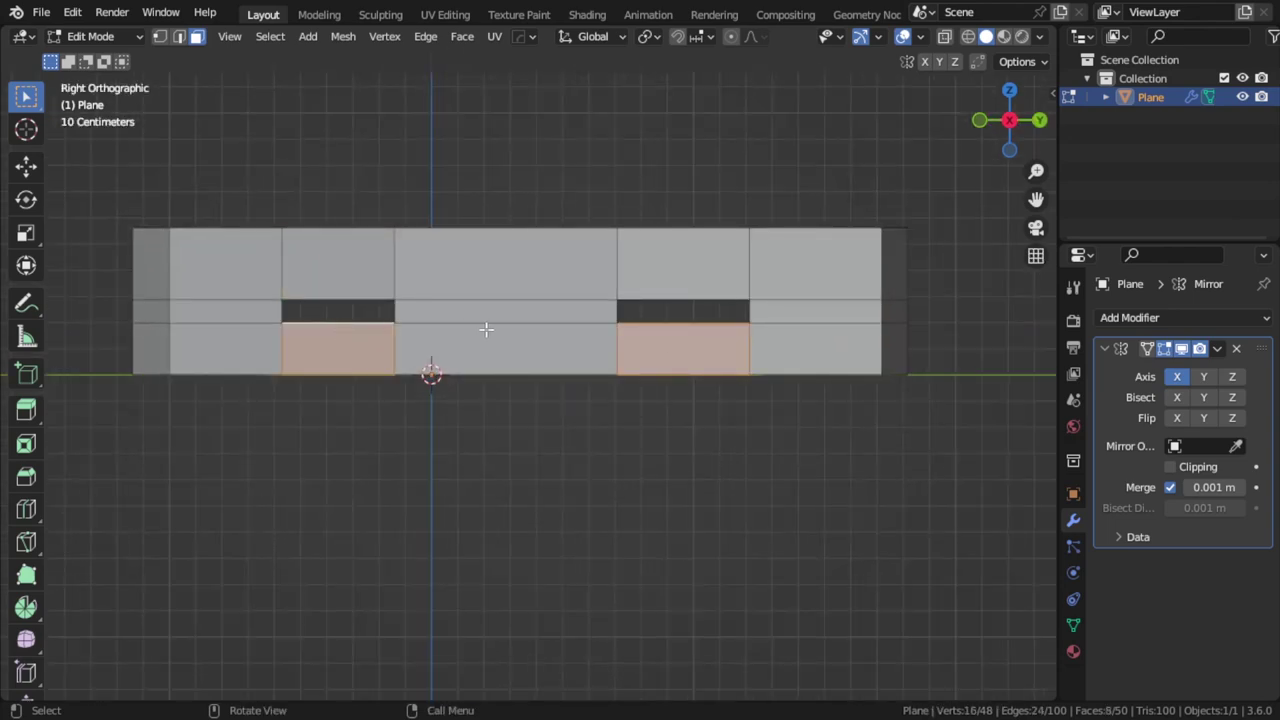
key("x")
left_click(426, 352)
mouse_move(609, 351)
middle_mouse_down()
mouse_move(656, 359)
mouse_move(623, 357)
middle_mouse_up()
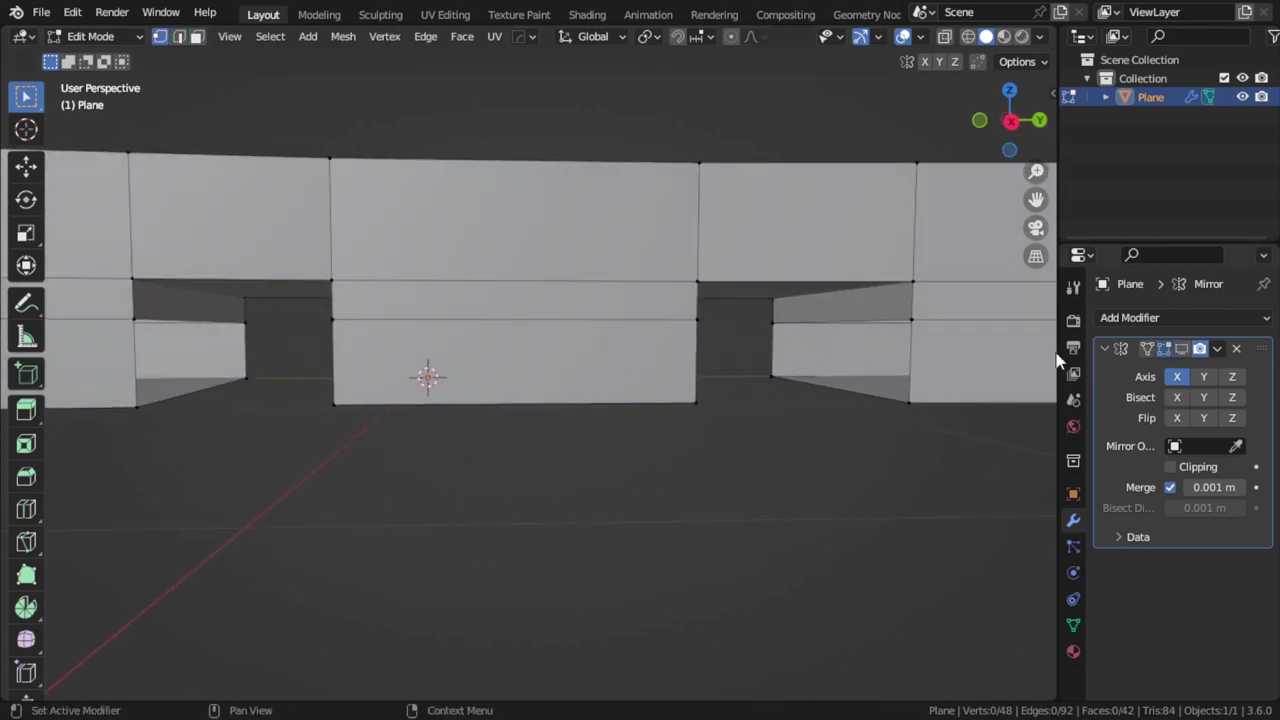
middle_click_drag(740, 340, 762, 376)
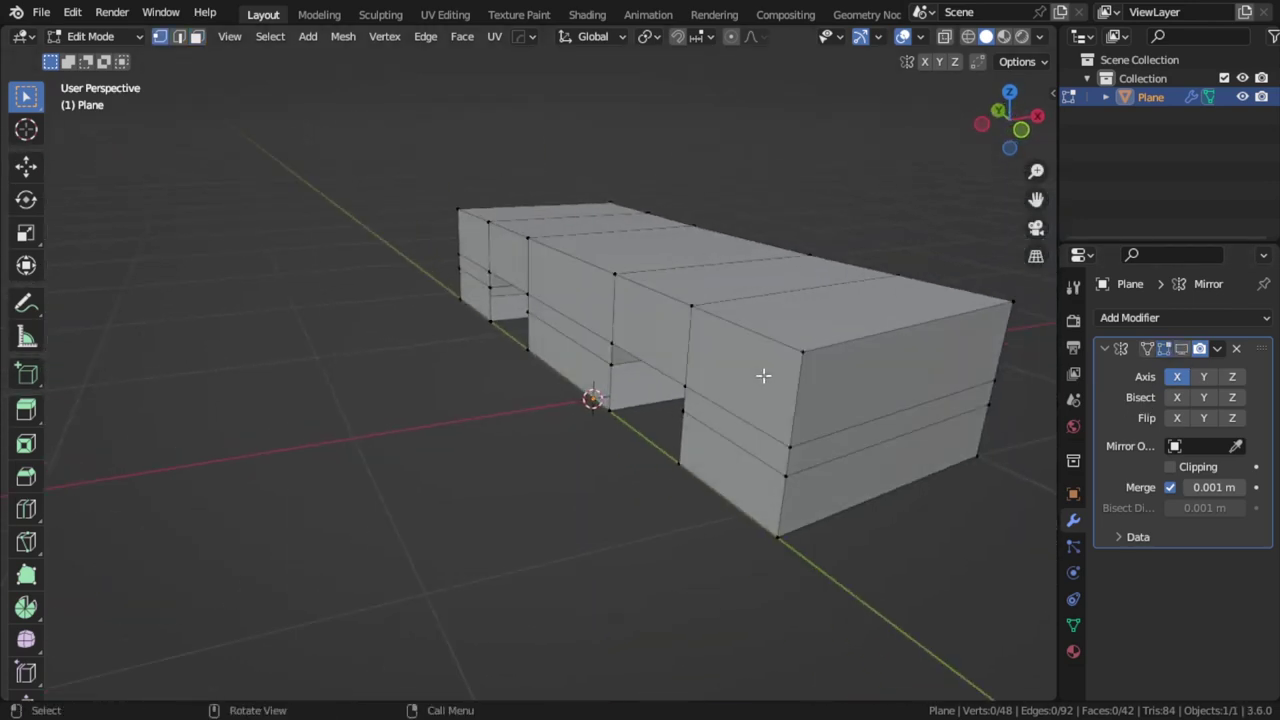
Box-select the centre-line vertices in top wireframe view and delete only their faces.
key("KP_7")
key("z")
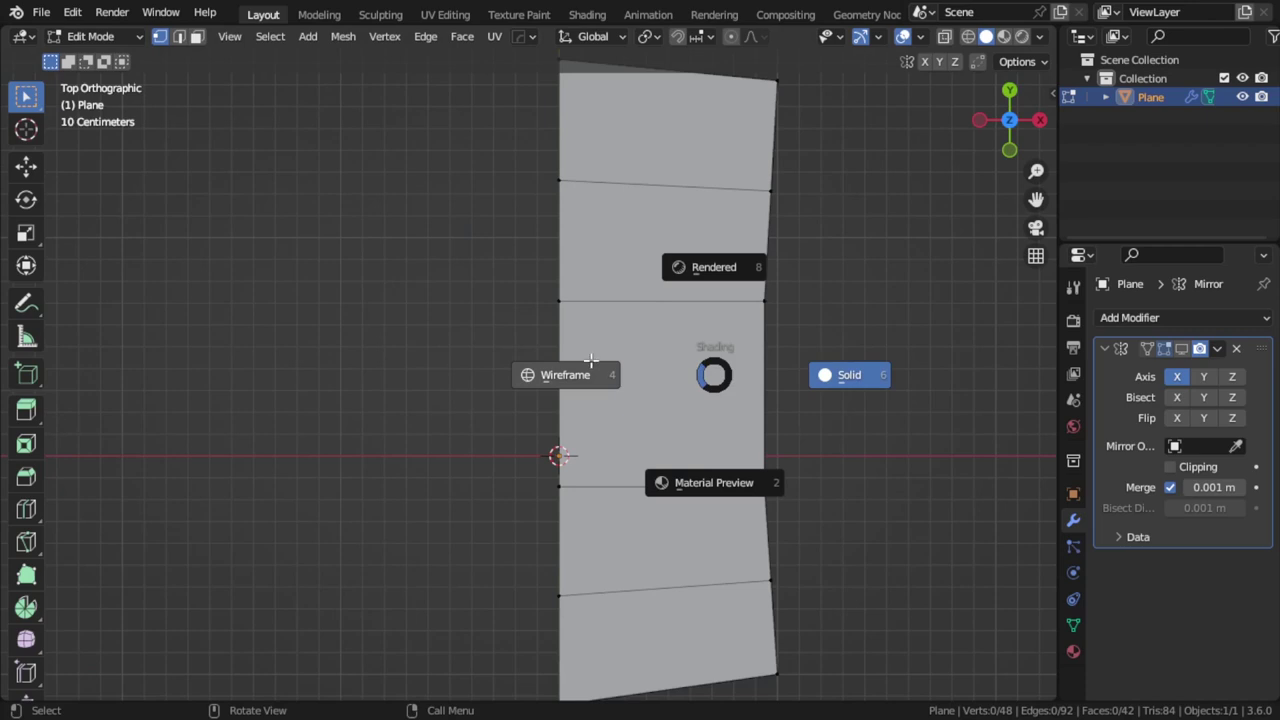
left_click(591, 360)
key("a")
key("alt+a")
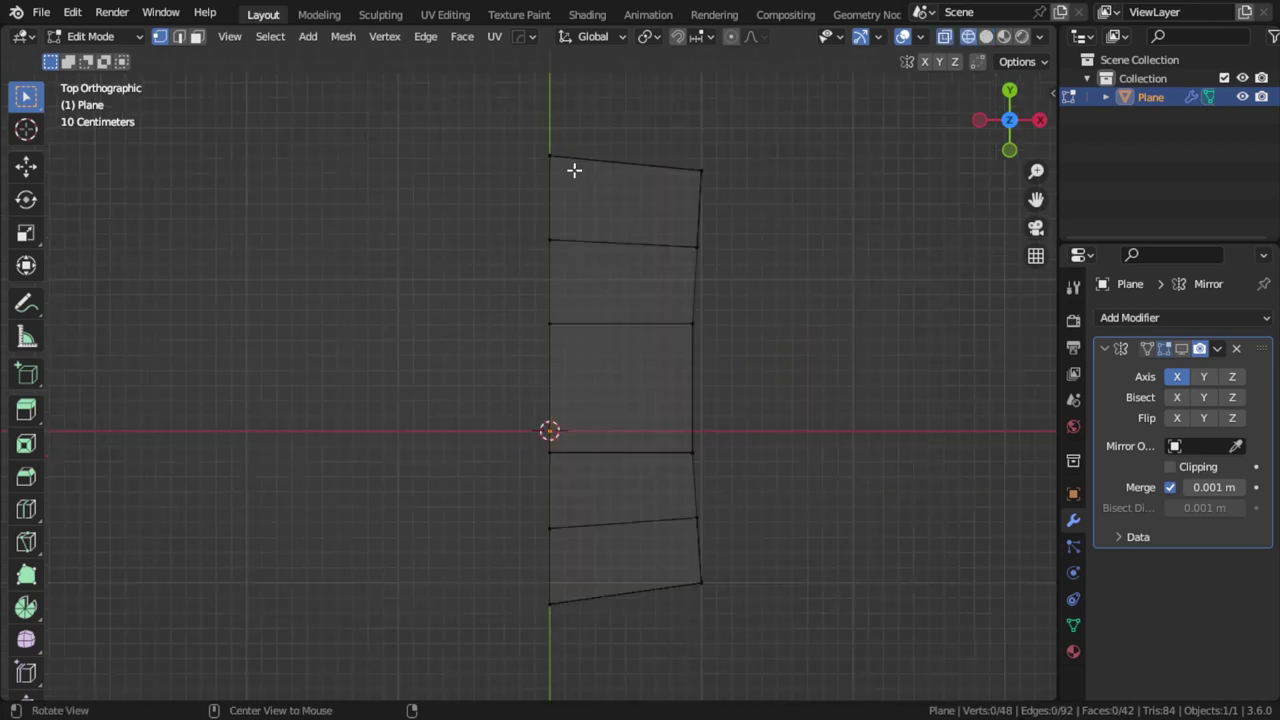
key("b")
left_click_drag(586, 117, 503, 634)
key("x")
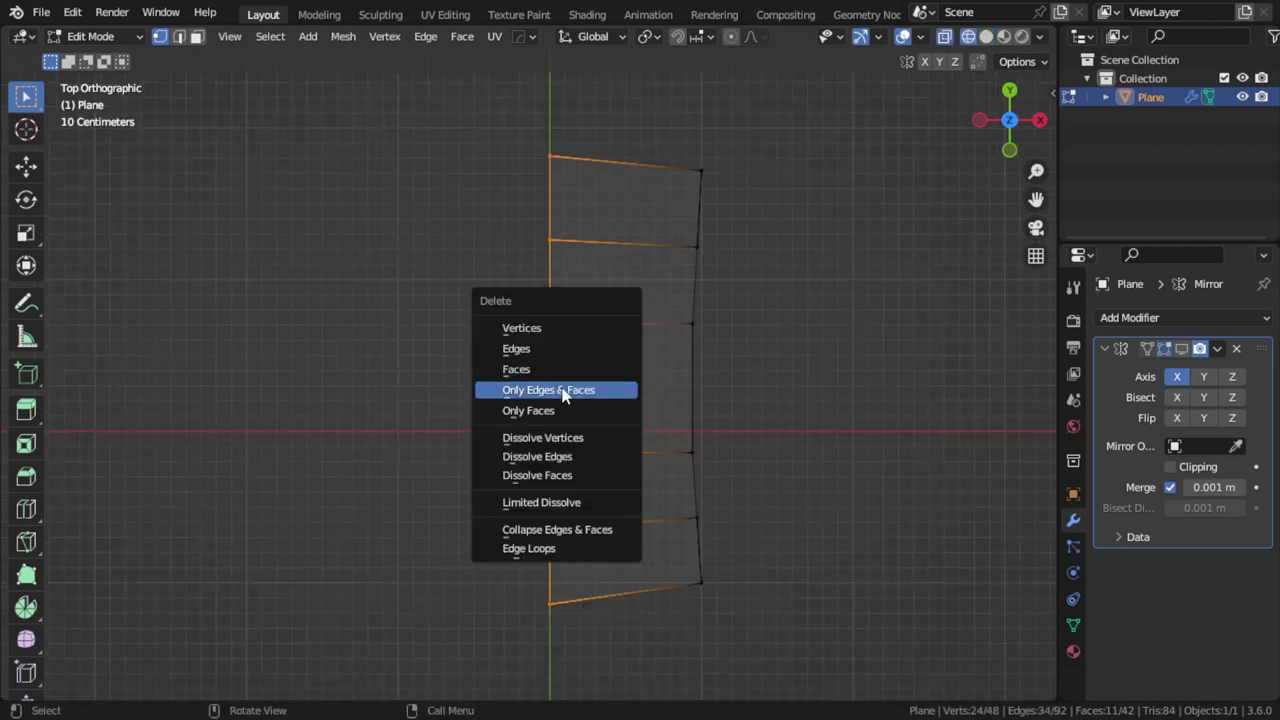
left_click(520, 369)
Return to solid shading and enable the Mirror modifier's edit-mode display.
key("shift+z")
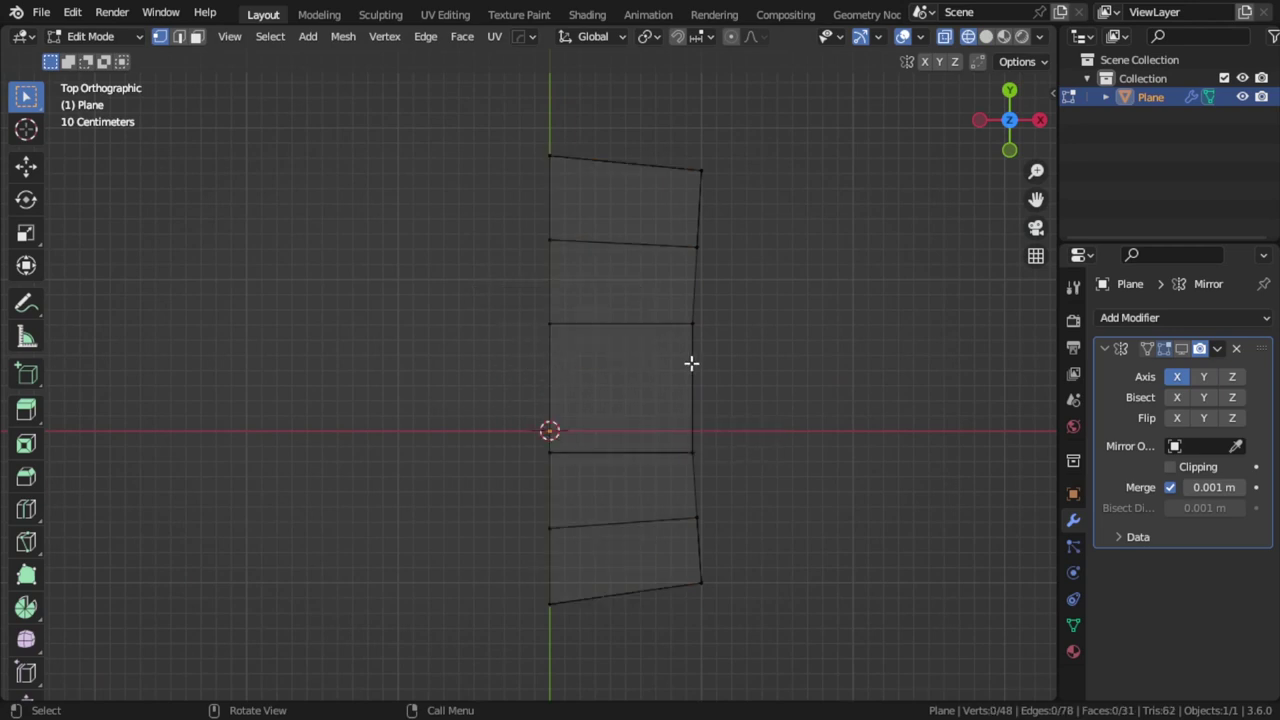
left_click(1184, 350)
middle_click_drag(557, 405, 640, 290)
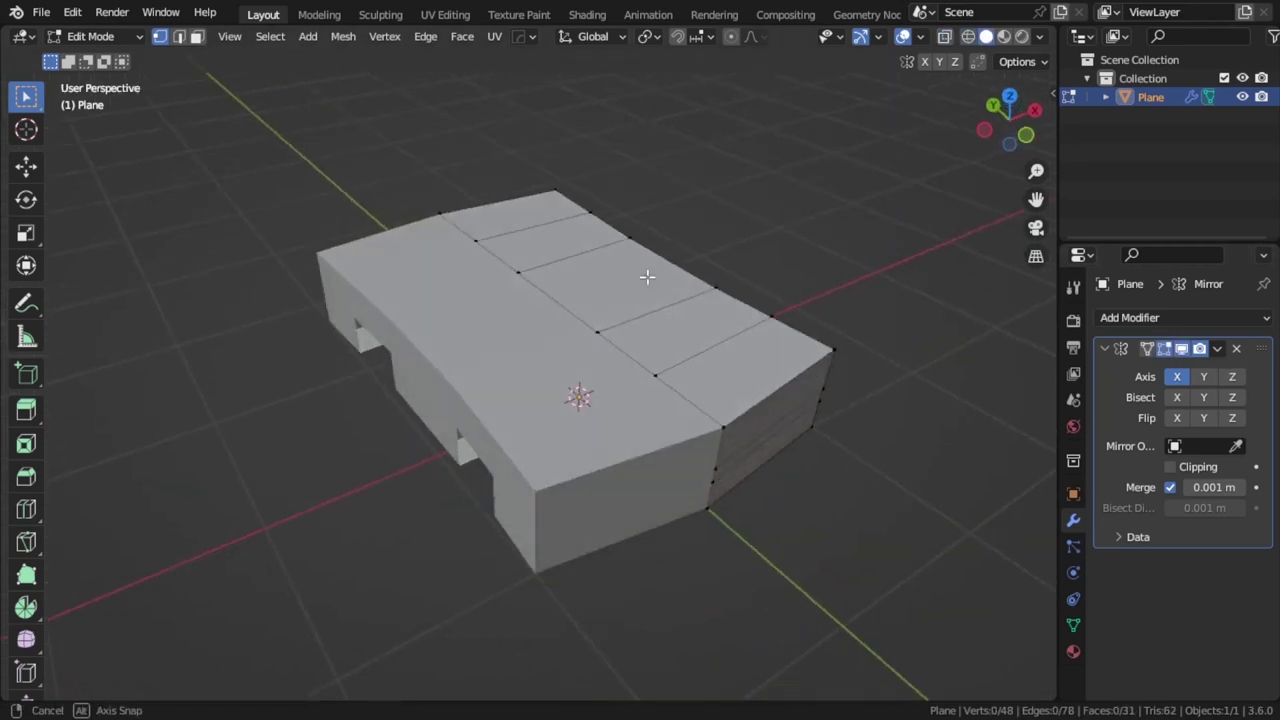
left_click(1183, 352)
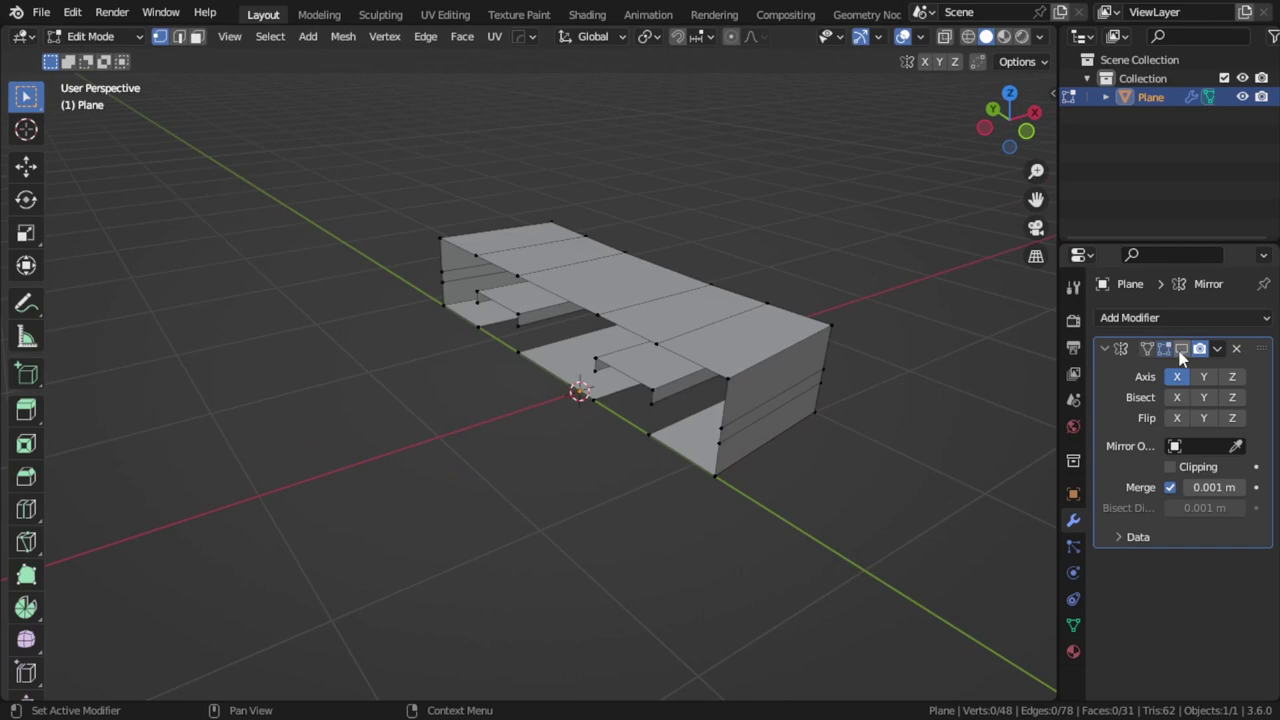
left_click(1183, 350)
mouse_move(590, 350)
middle_mouse_down()
mouse_move(678, 394)
mouse_move(686, 343)
mouse_move(619, 358)
middle_mouse_up()
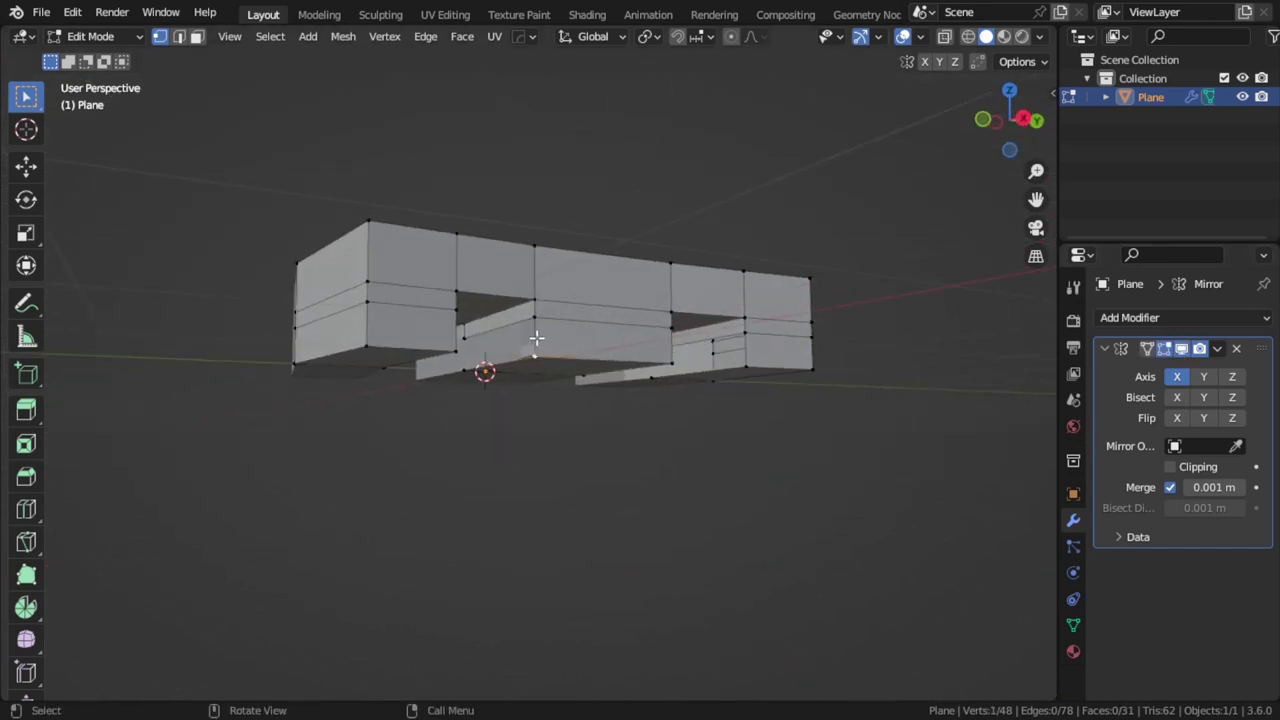
Fill a new face from four vertices, drop the stray triangle, and view the side in Object Mode.
key("f")
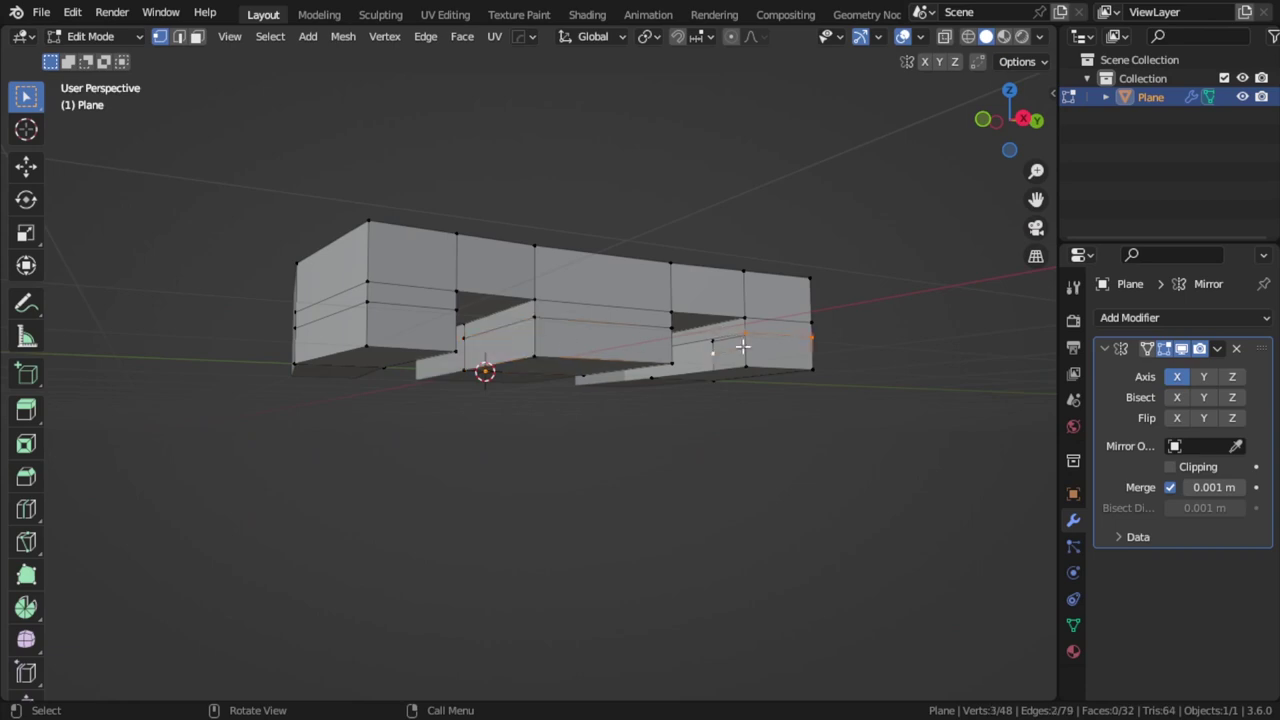
key("ctrl+z")
mouse_move(747, 354)
middle_mouse_down()
mouse_move(700, 410)
mouse_move(702, 433)
mouse_move(723, 386)
mouse_move(600, 446)
middle_mouse_up()
key("Tab")
key("KP_3")
scroll(697, 391, "up", 3)
scroll(697, 393, "up", 2)
scroll(600, 446, "up", 1)
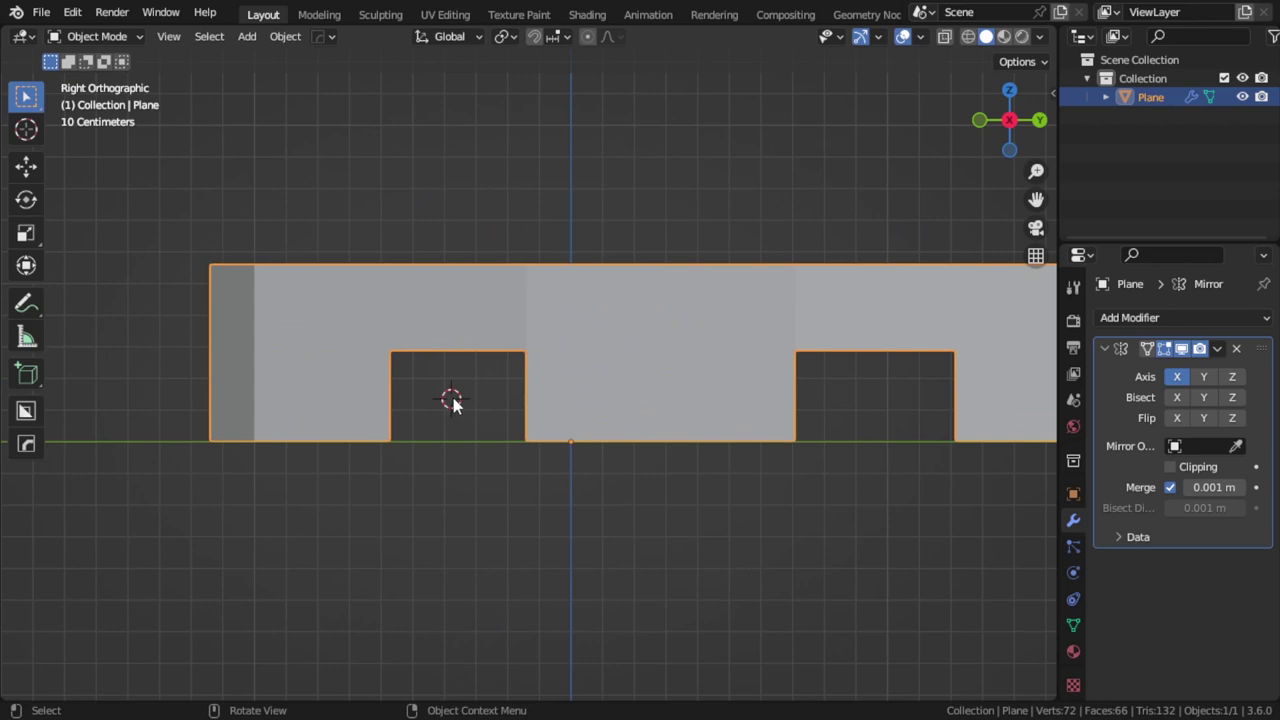
Add a 24-vertex cylinder and rotate it 90° on Y to face sideways.
key("shift+a")
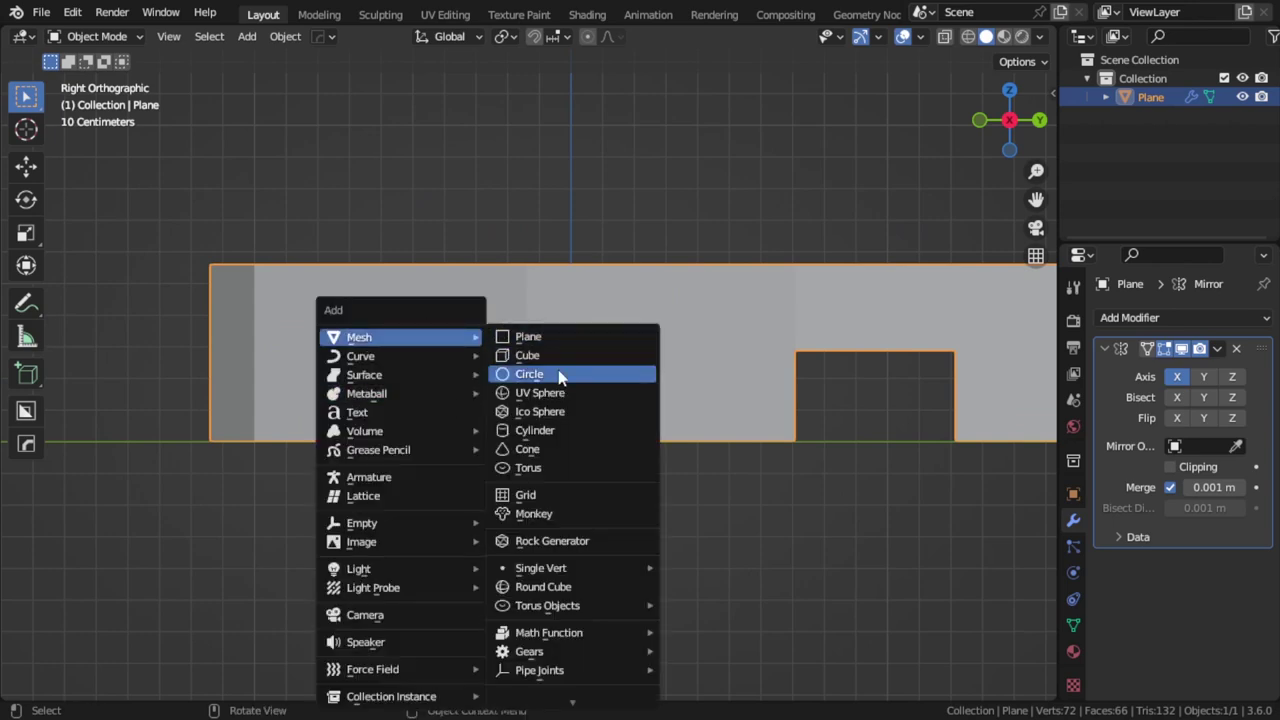
left_click(556, 430)
left_click(170, 685)
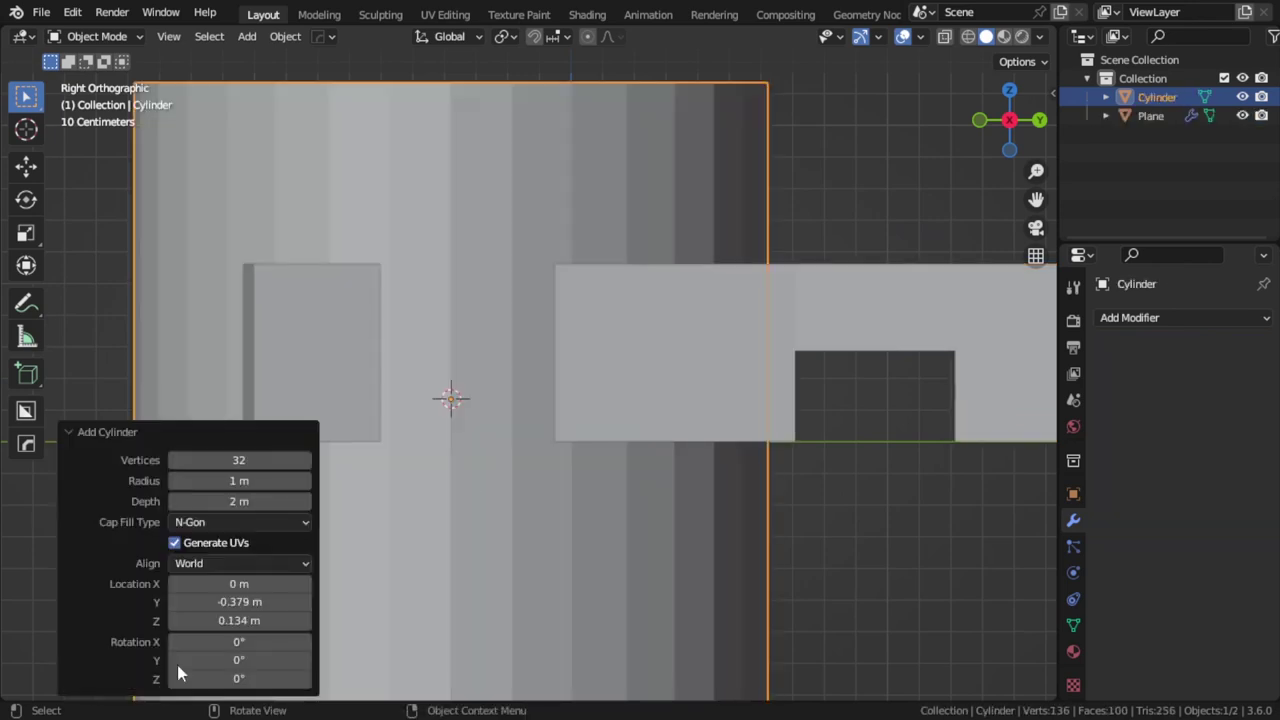
left_click(250, 460)
type("24")
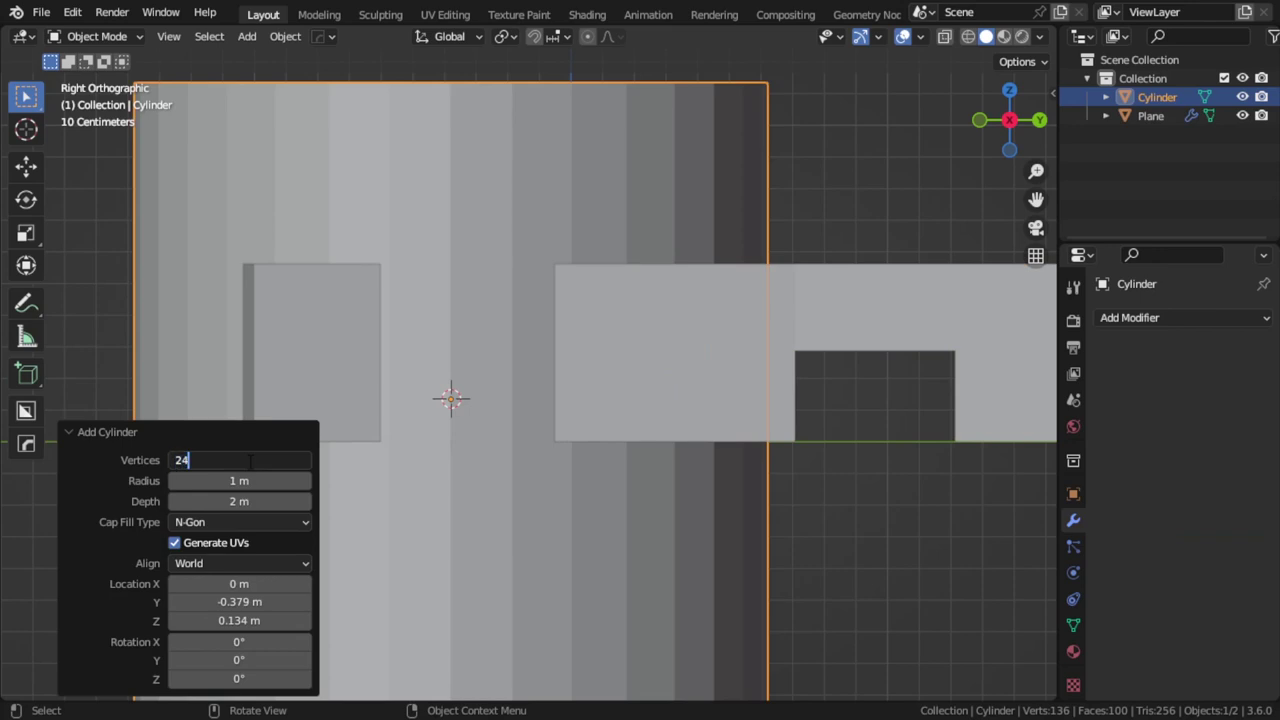
key("Return")
left_click(202, 441)
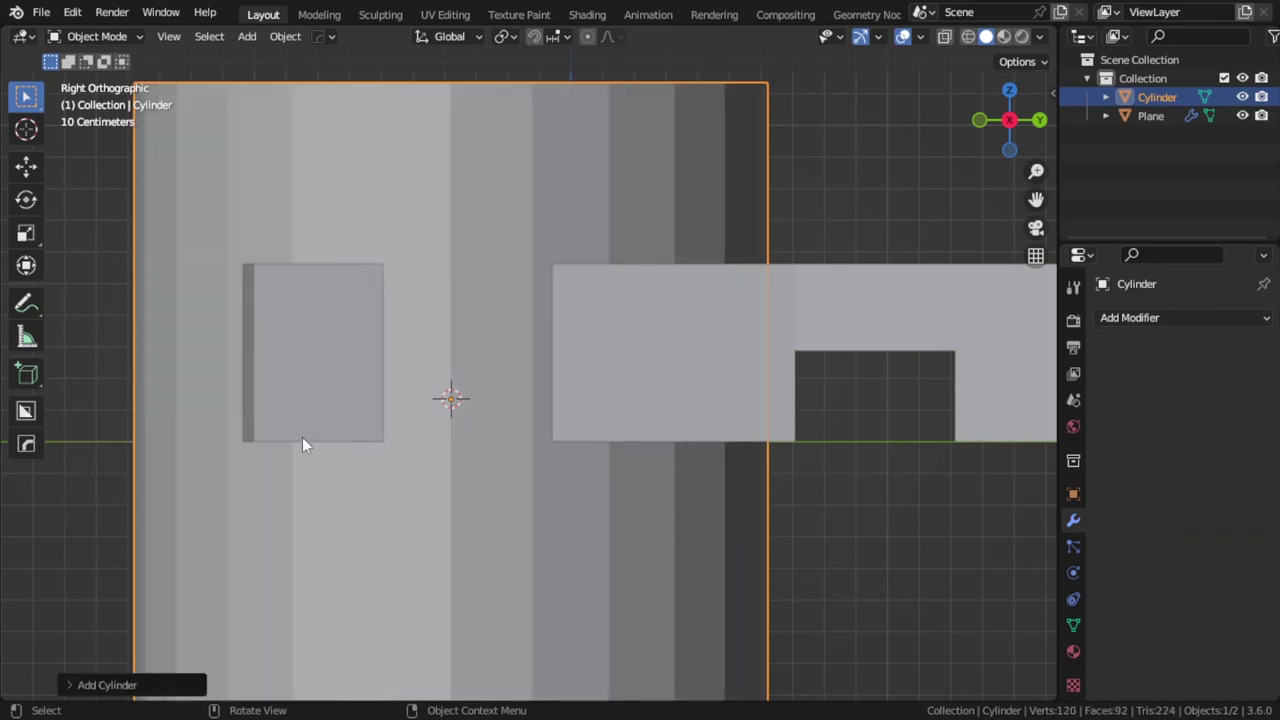
key("r")
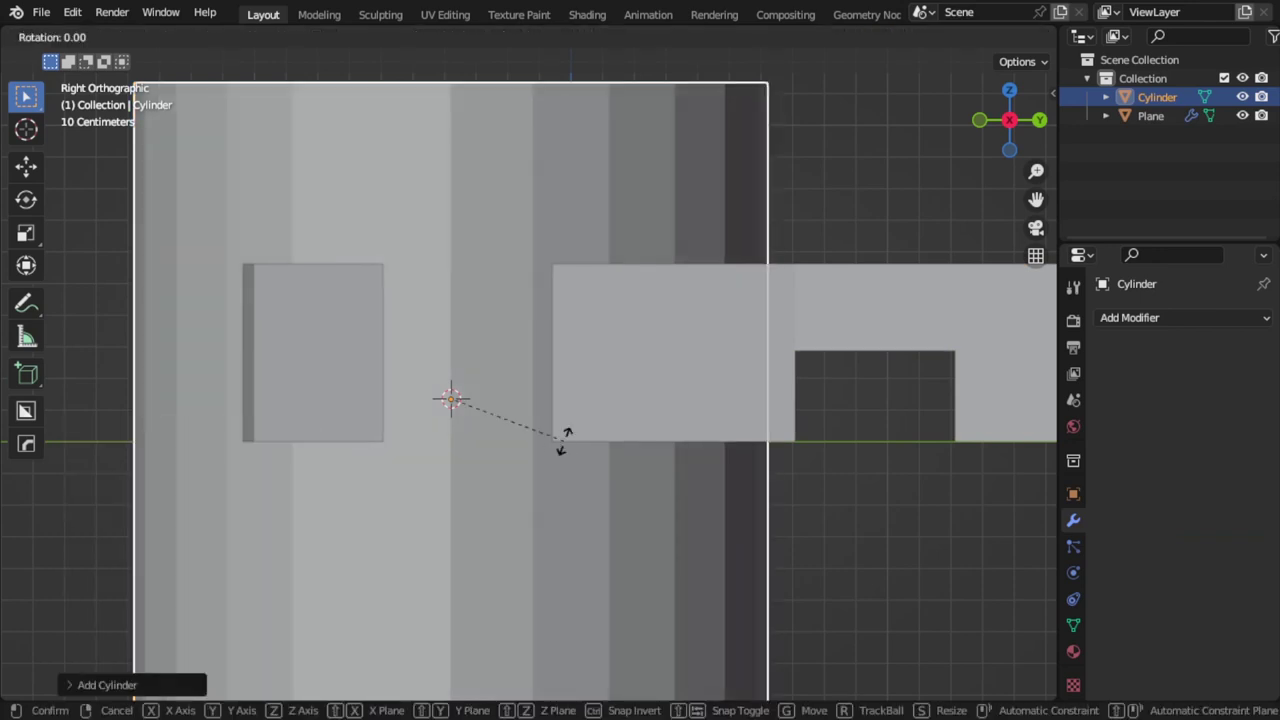
type("y90")
key("Return")
Scale the cylinder down and position it to fit the front wheel notch.
key("s")
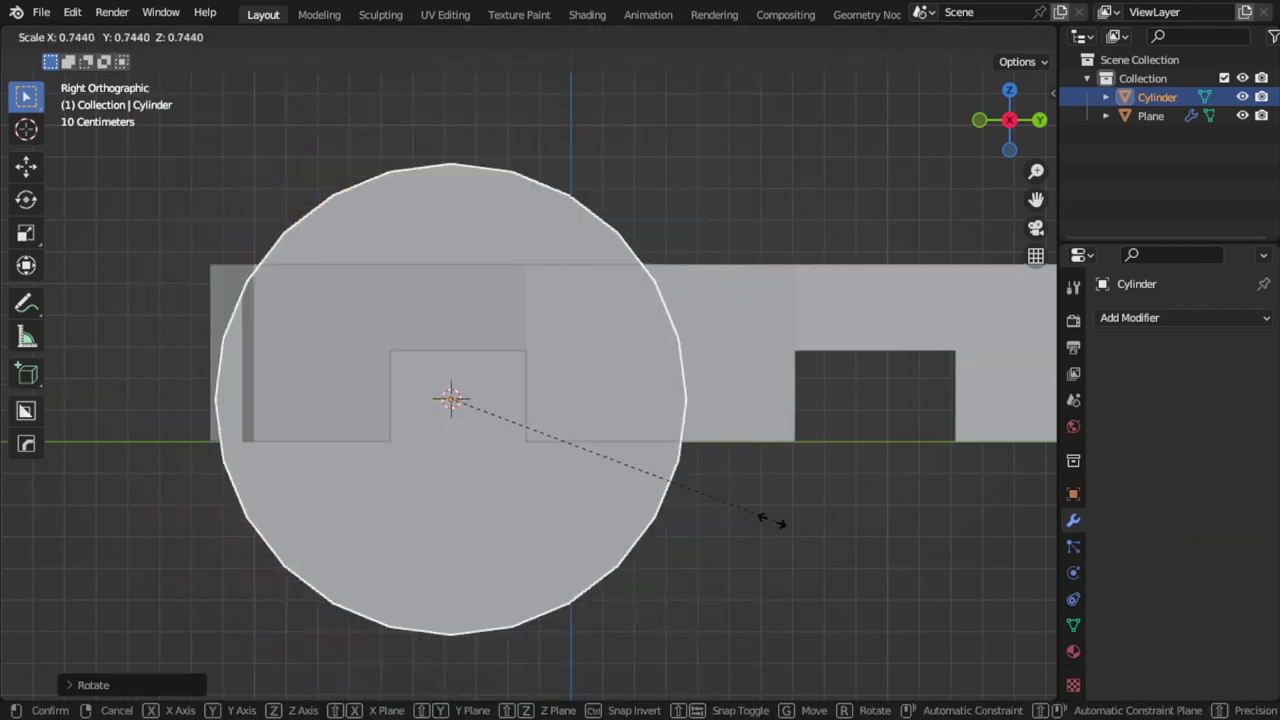
left_click(590, 441)
scroll(635, 480, "up", 2)
key("s")
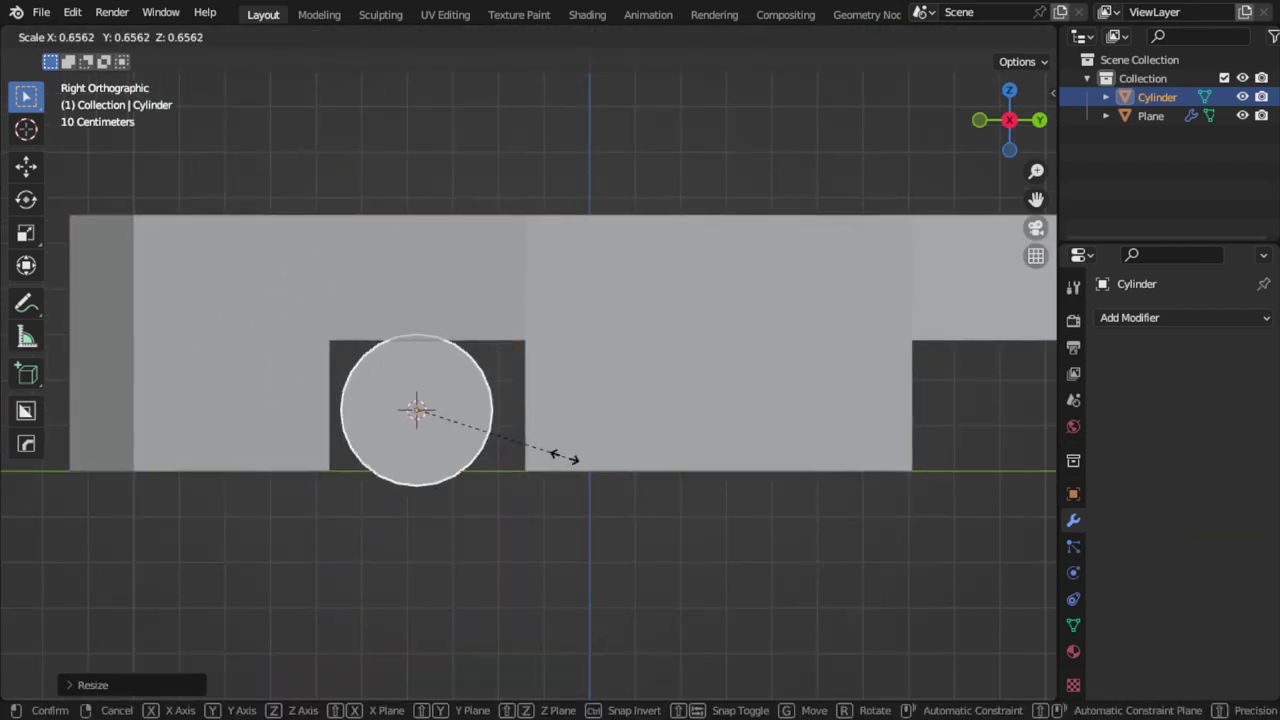
left_click(584, 476)
key("g")
left_click(602, 505)
key("s")
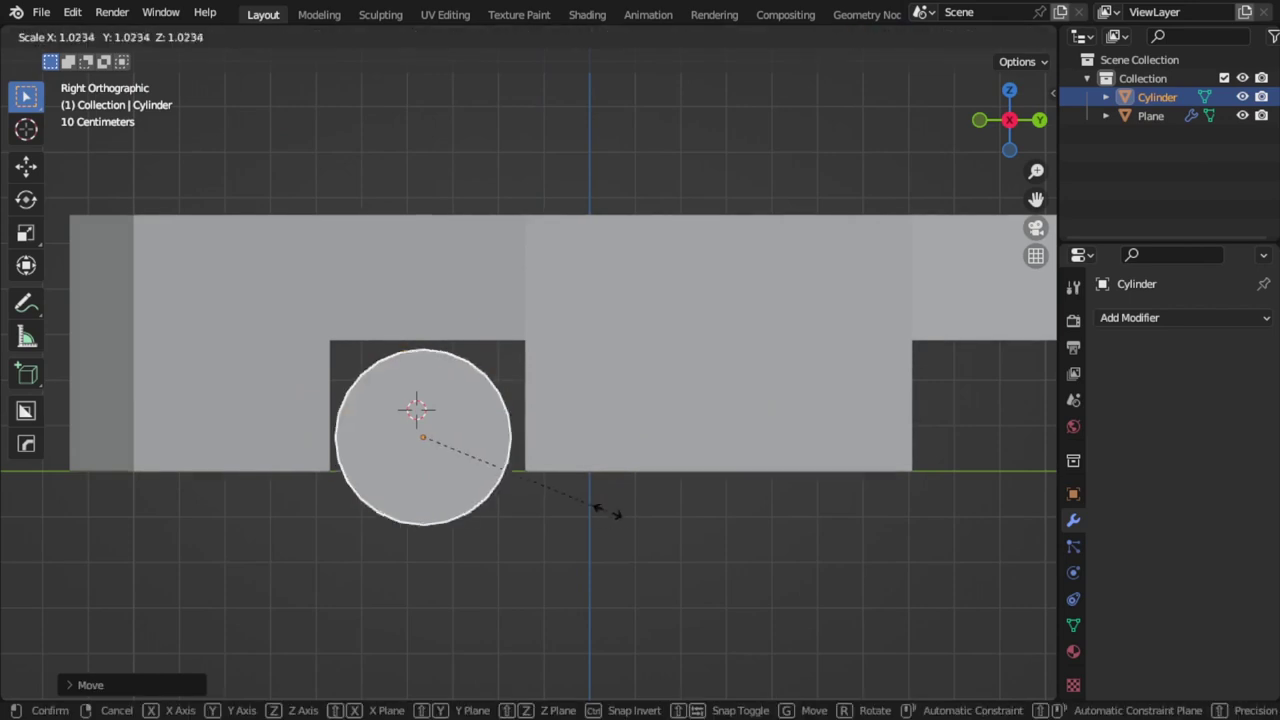
key("Escape")
key("s")
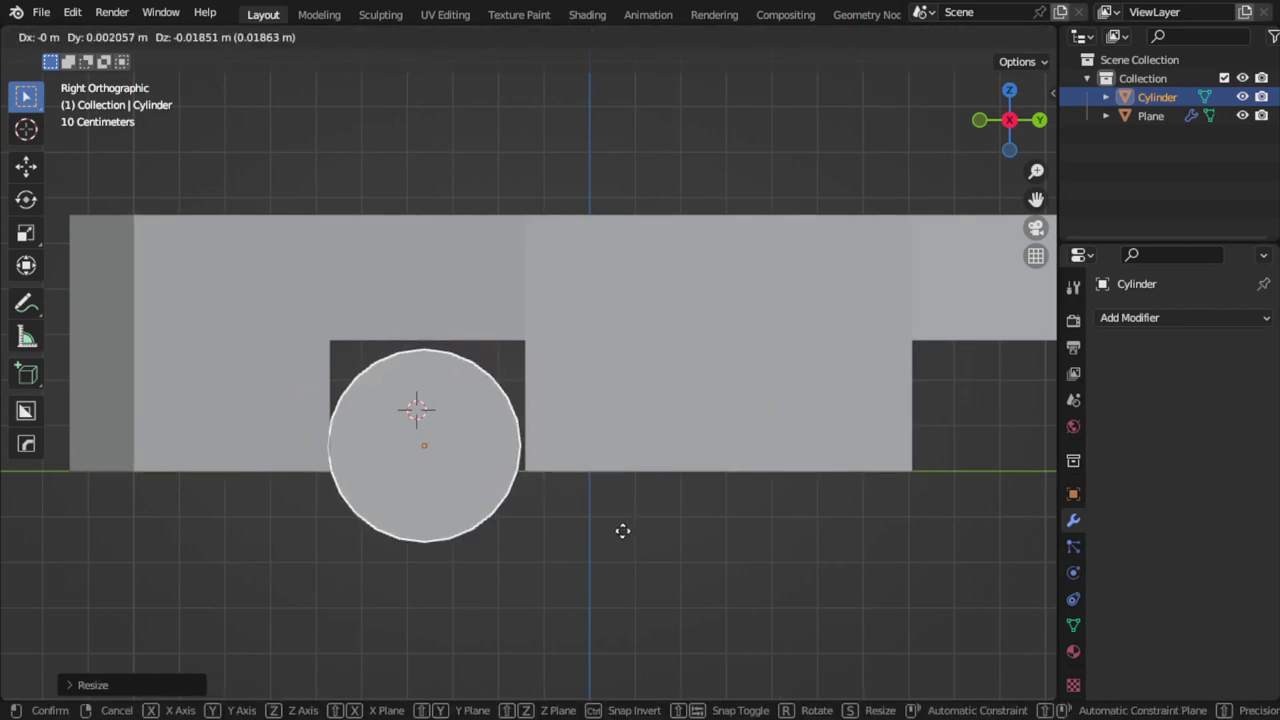
key("Escape")
In a front wireframe view, narrow the wheel by scaling it along X.
scroll(613, 526, "down", 4)
middle_click_drag(613, 526, 630, 440)
key("KP_1")
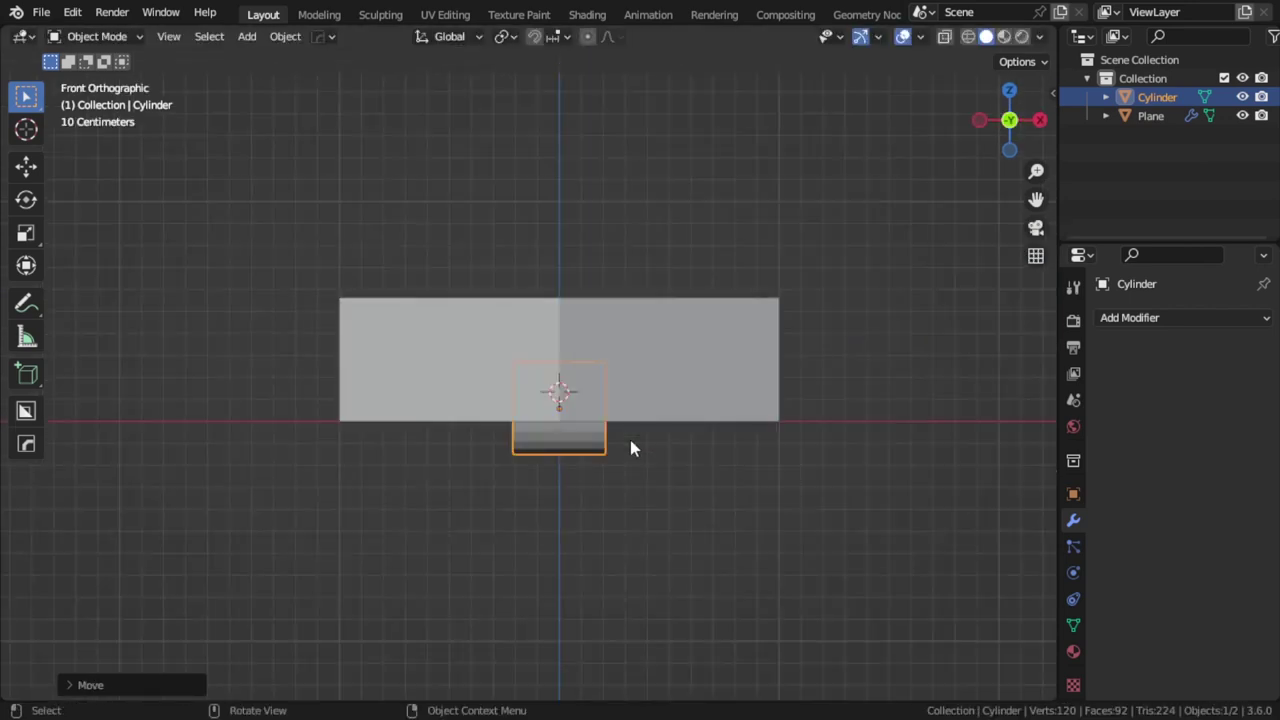
key("z")
left_click(297, 477)
key("s")
key("x")
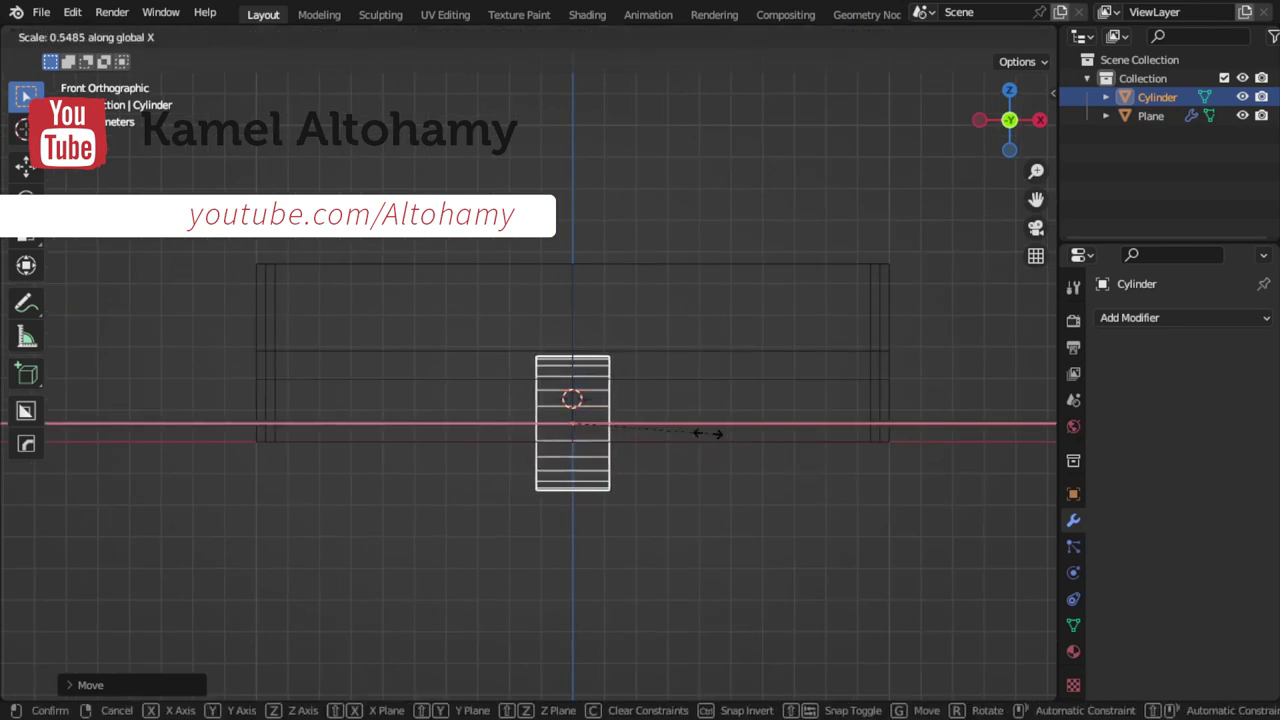
left_click(706, 440)
Move the wheel out along X to the side of the car body, back in solid shading.
key("g")
key("x")
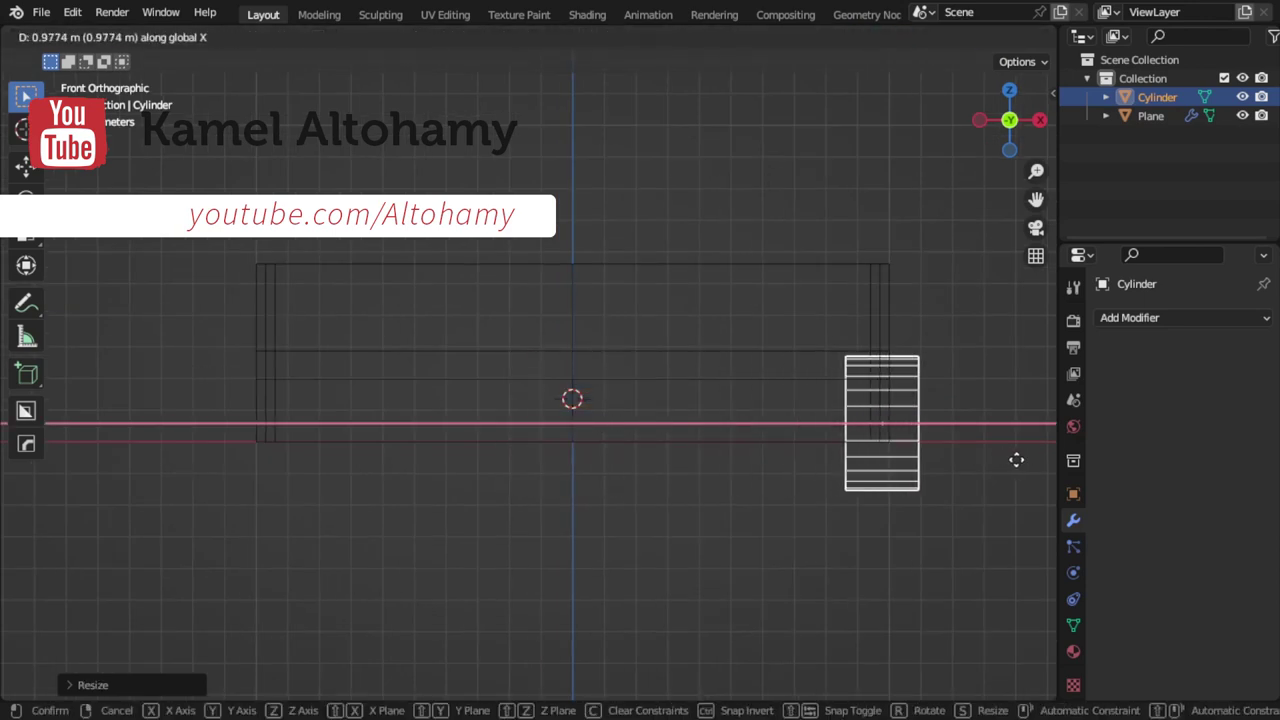
left_click(997, 459)
key("z")
left_click(965, 457)
mouse_move(965, 457)
middle_mouse_down()
mouse_move(842, 479)
mouse_move(620, 394)
mouse_move(614, 380)
middle_mouse_up()
key("Tab")
Select the wheel's outer face and inset it twice to form the rim rings.
key("3")
left_click(580, 391)
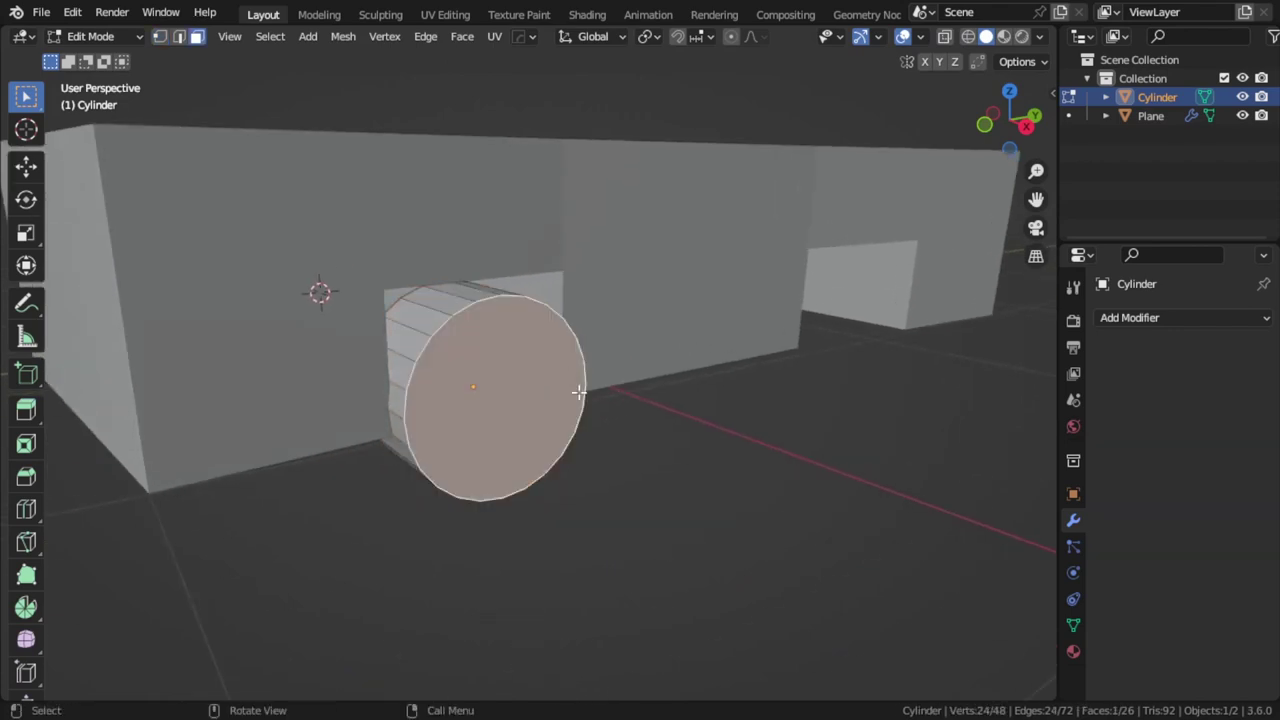
scroll(725, 492, "up", 4)
key("i")
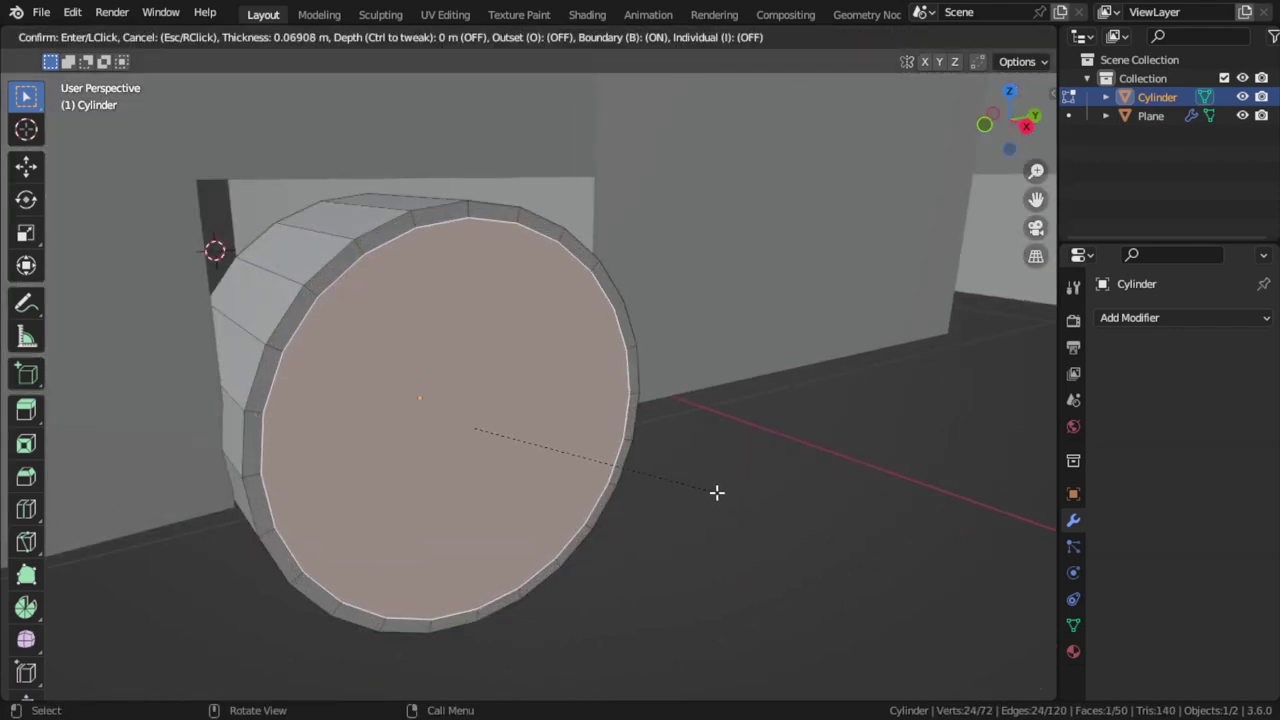
left_click(716, 492)
key("i")
left_click(682, 487)
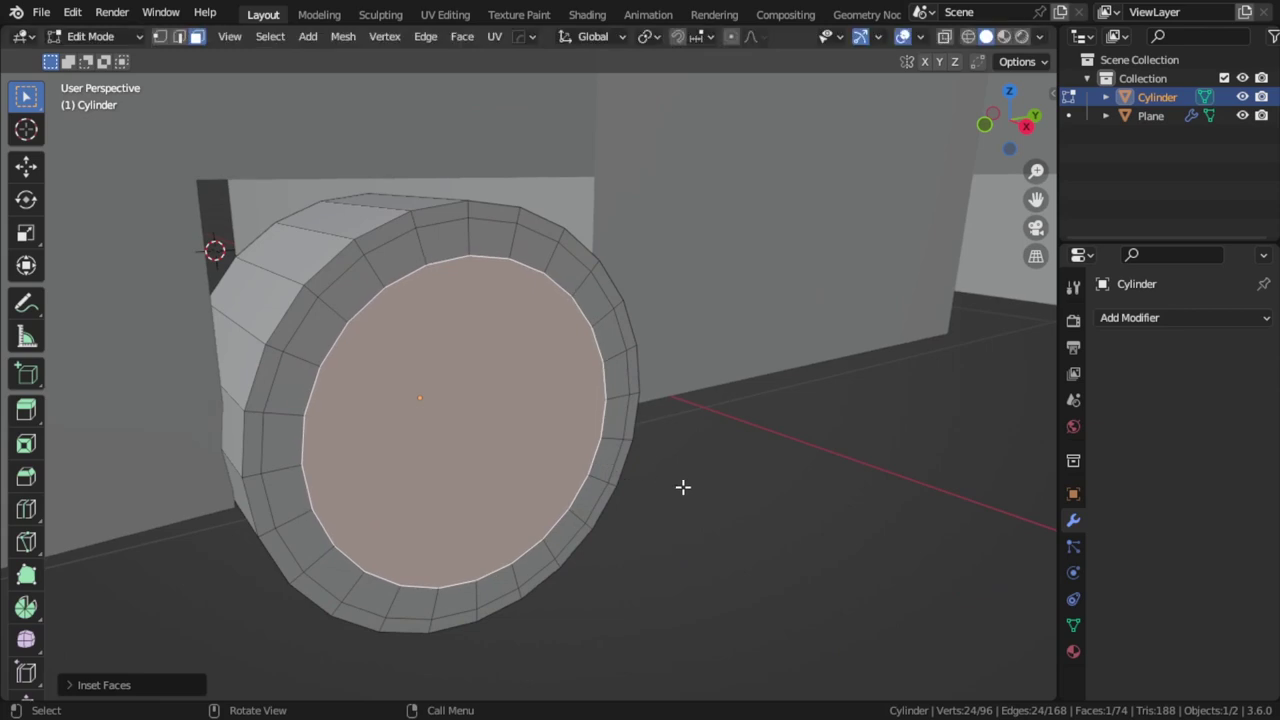
Push the centre face in along X, inset a small hub and extrude it outward twice.
key("g")
key("x")
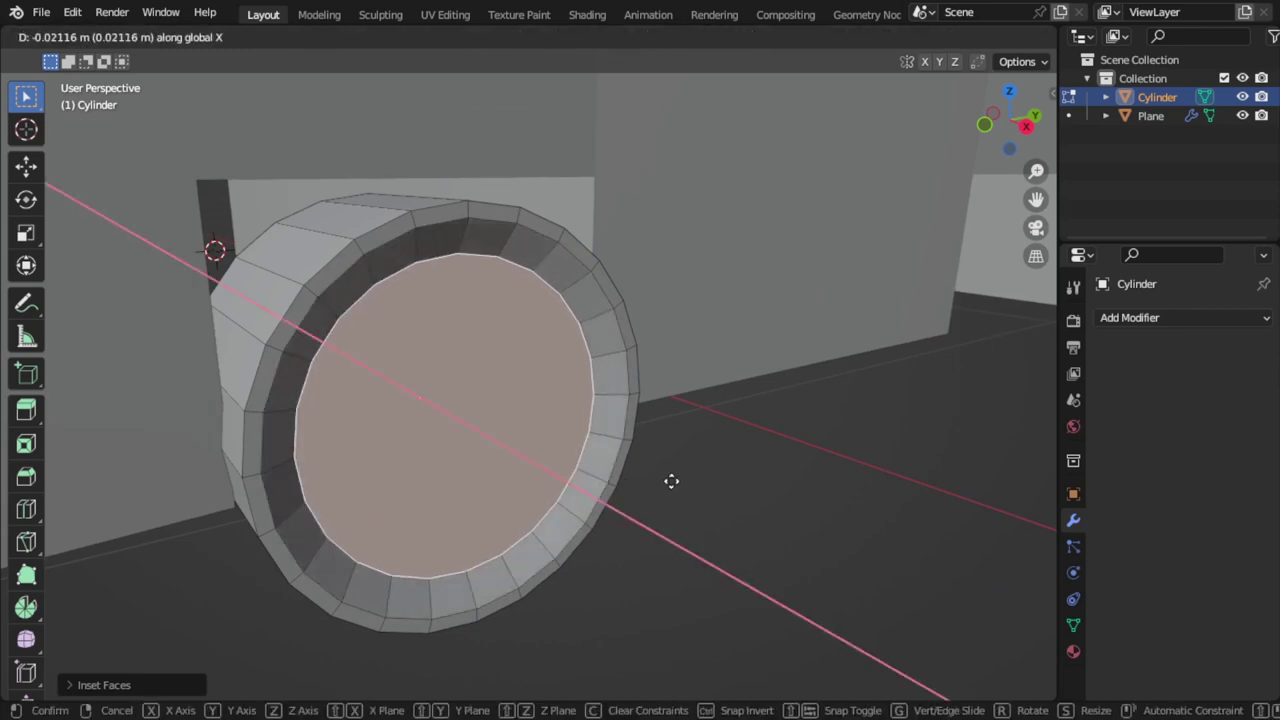
left_click(678, 482)
key("i")
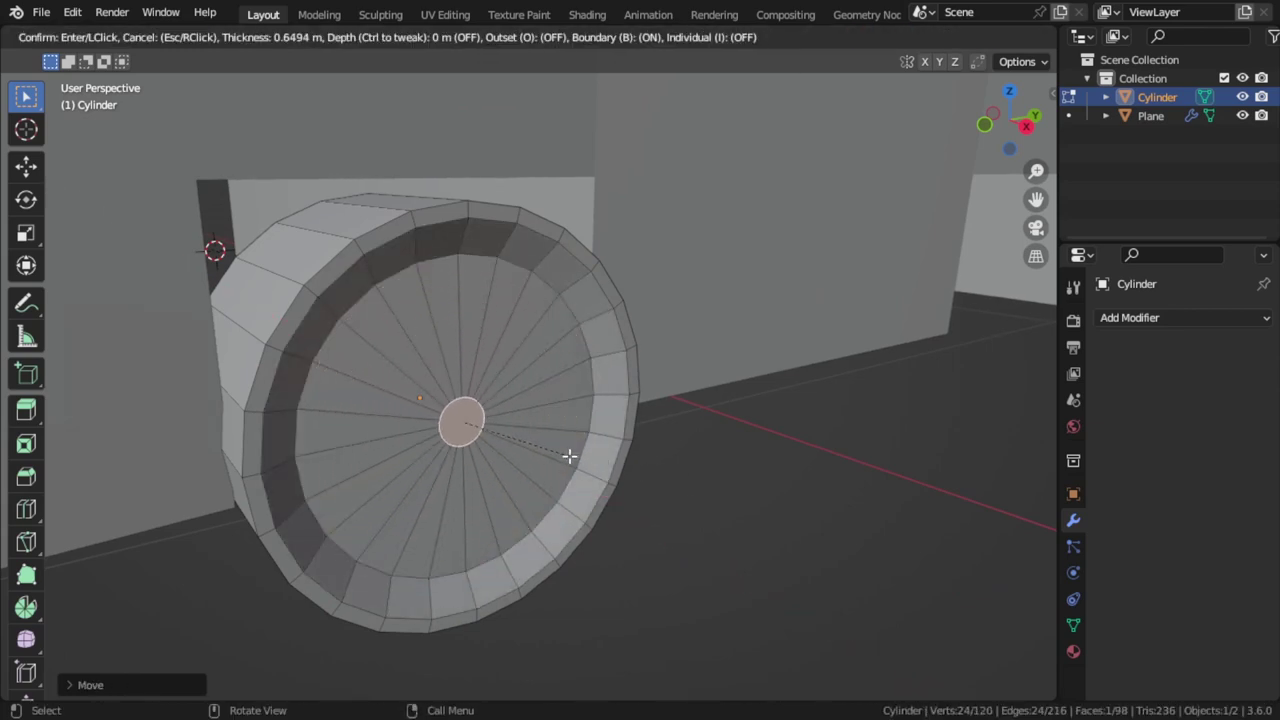
left_click(569, 456)
key("e")
left_click(563, 449)
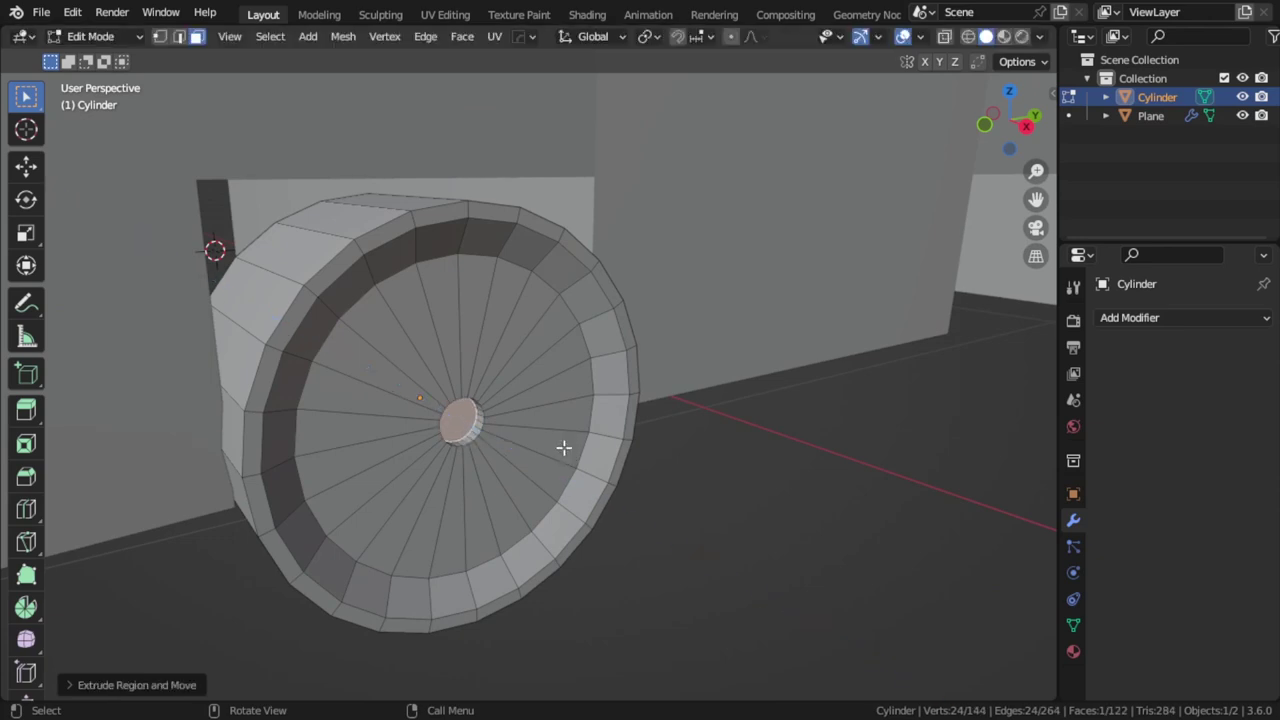
key("e")
left_click(557, 437)
middle_click_drag(555, 419, 581, 432)
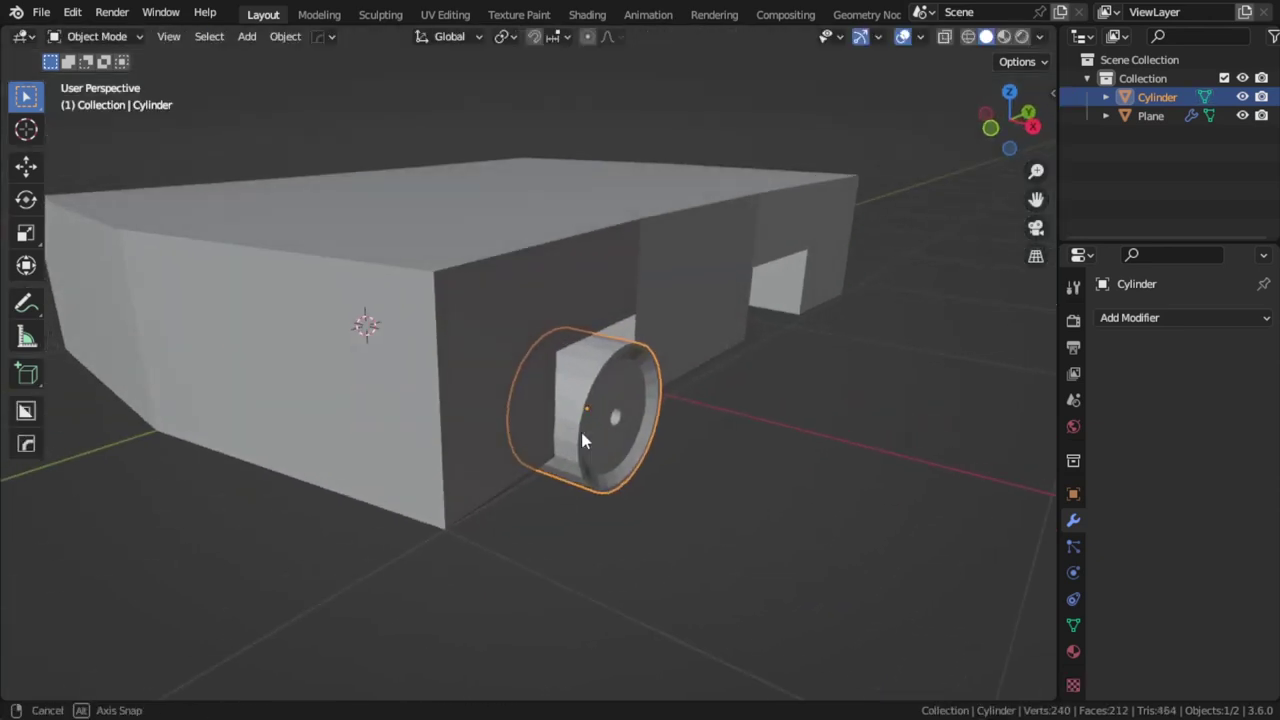
middle_click_drag(640, 466, 628, 440)
Add a Mirror modifier to the wheel using Plane as mirror object, with Y axis unticked.
left_click(1160, 318)
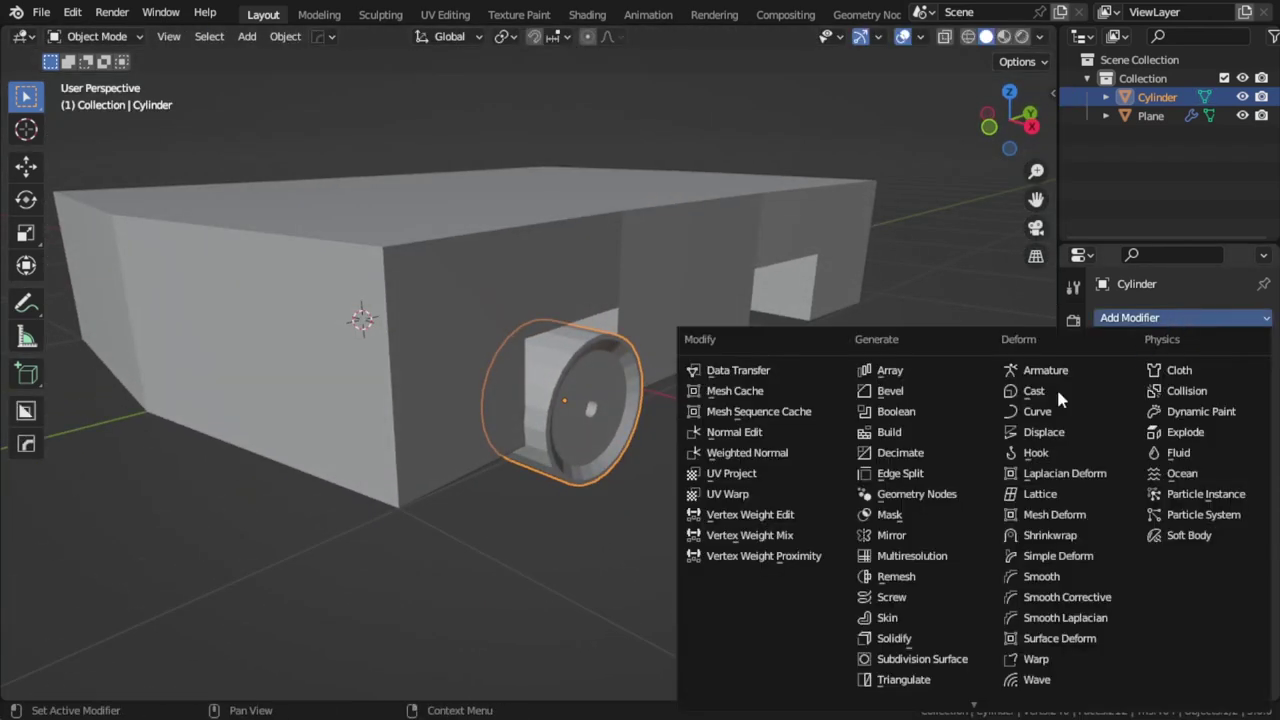
left_click(897, 537)
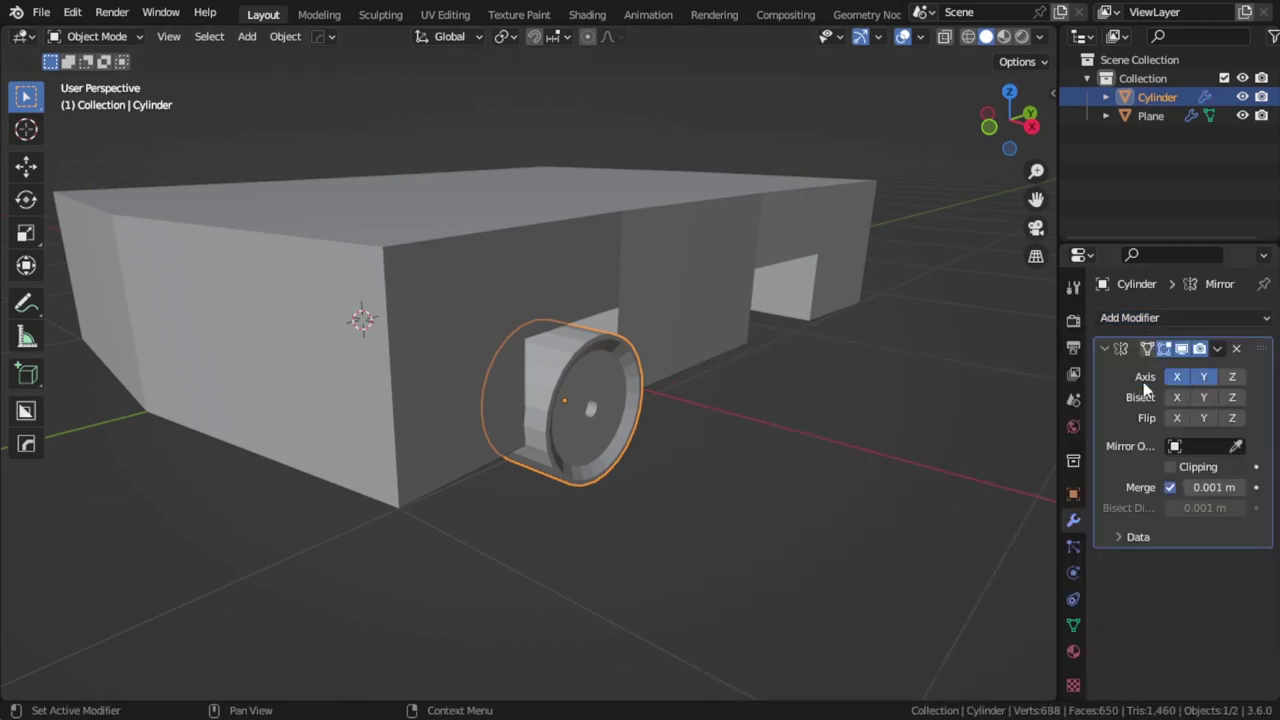
left_click(1237, 446)
left_click(694, 283)
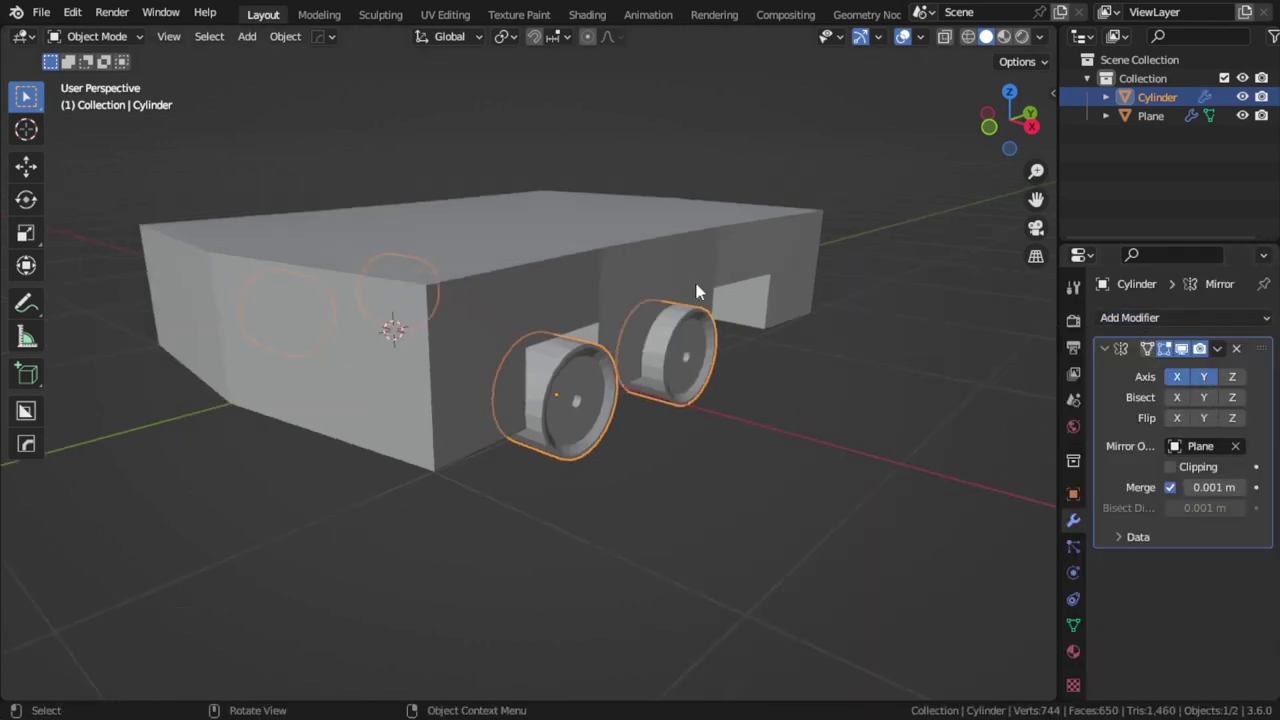
middle_click_drag(694, 283, 634, 366)
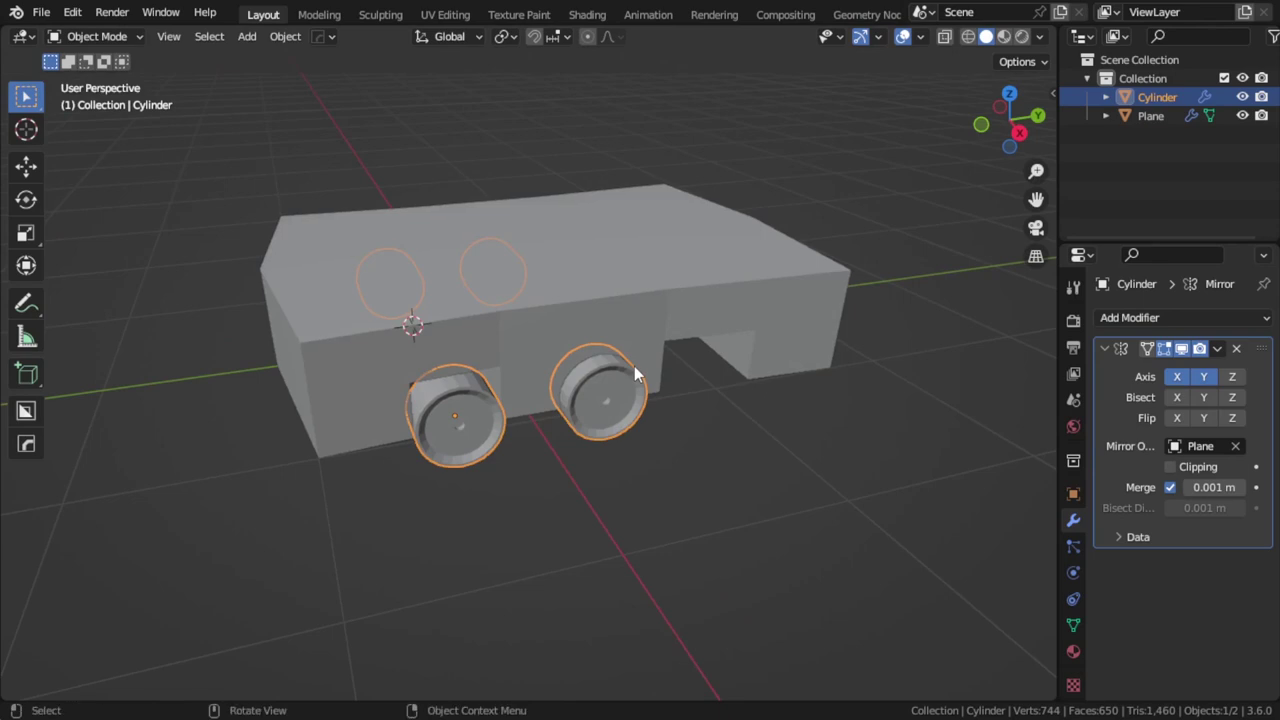
key("KP_7")
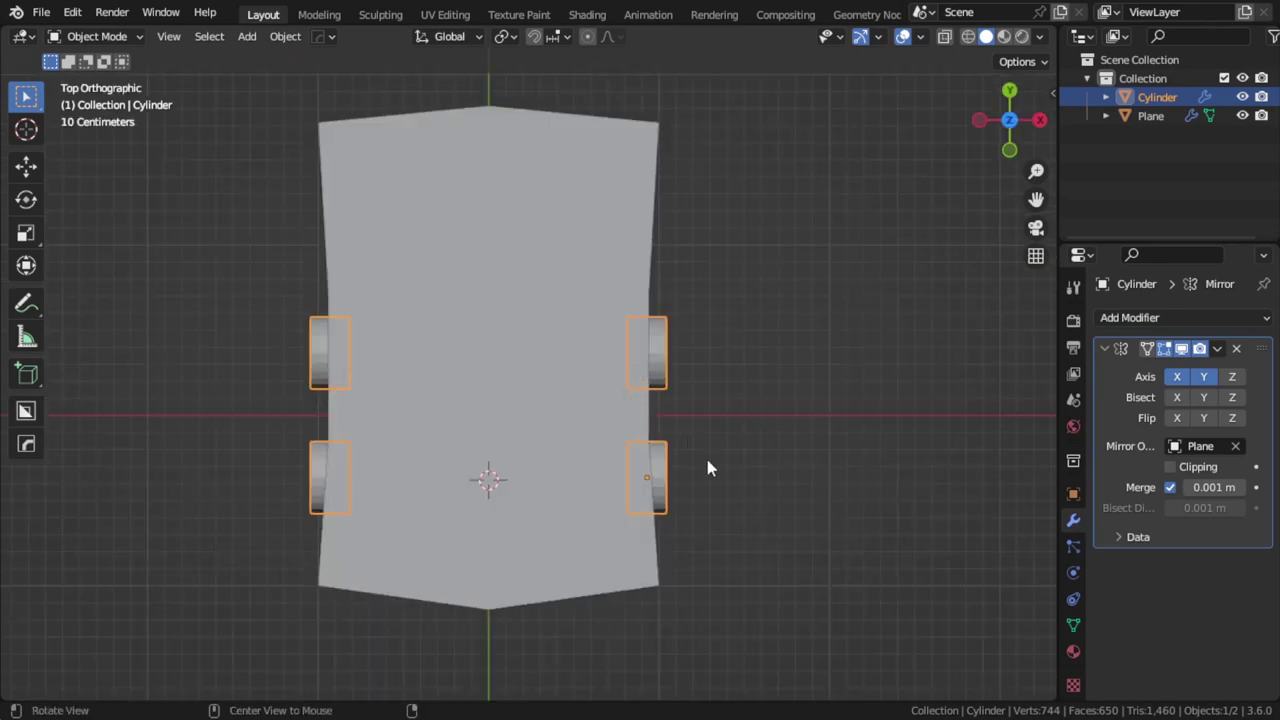
middle_click_drag(707, 467, 523, 343)
left_click(1201, 377)
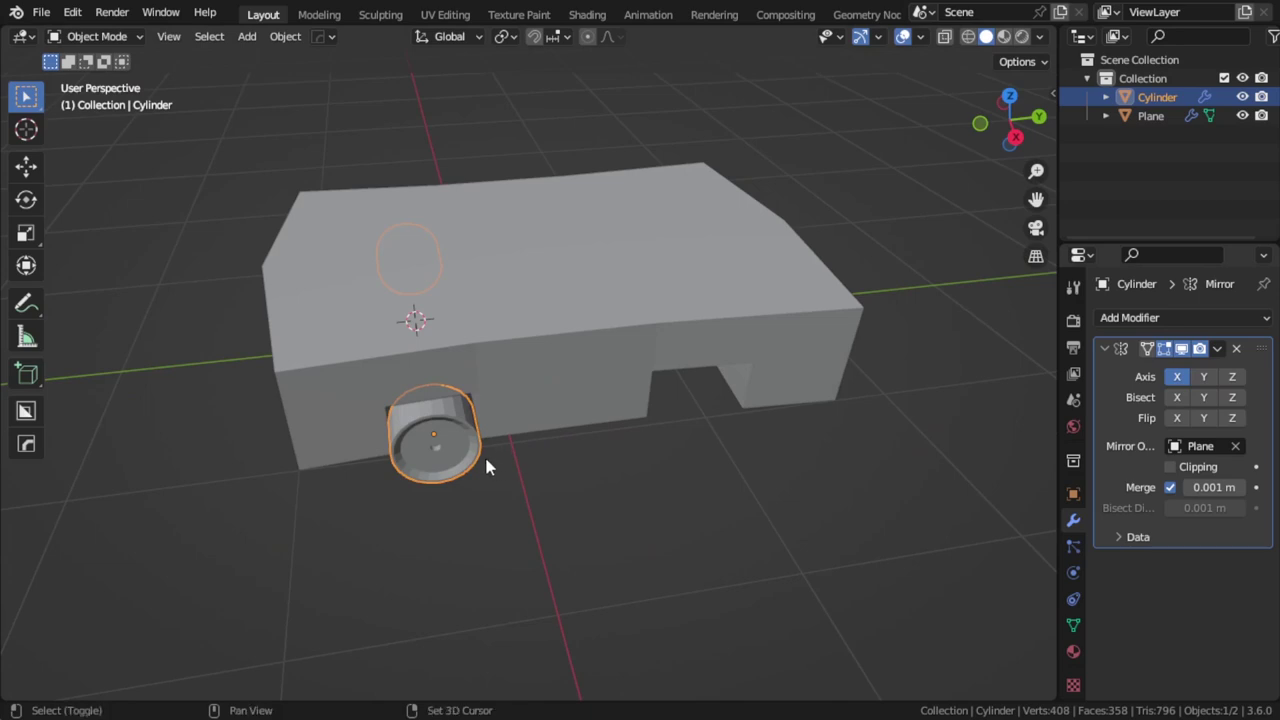
Duplicate the wheel along Y into the rear notch, then select the car body.
key("shift+d")
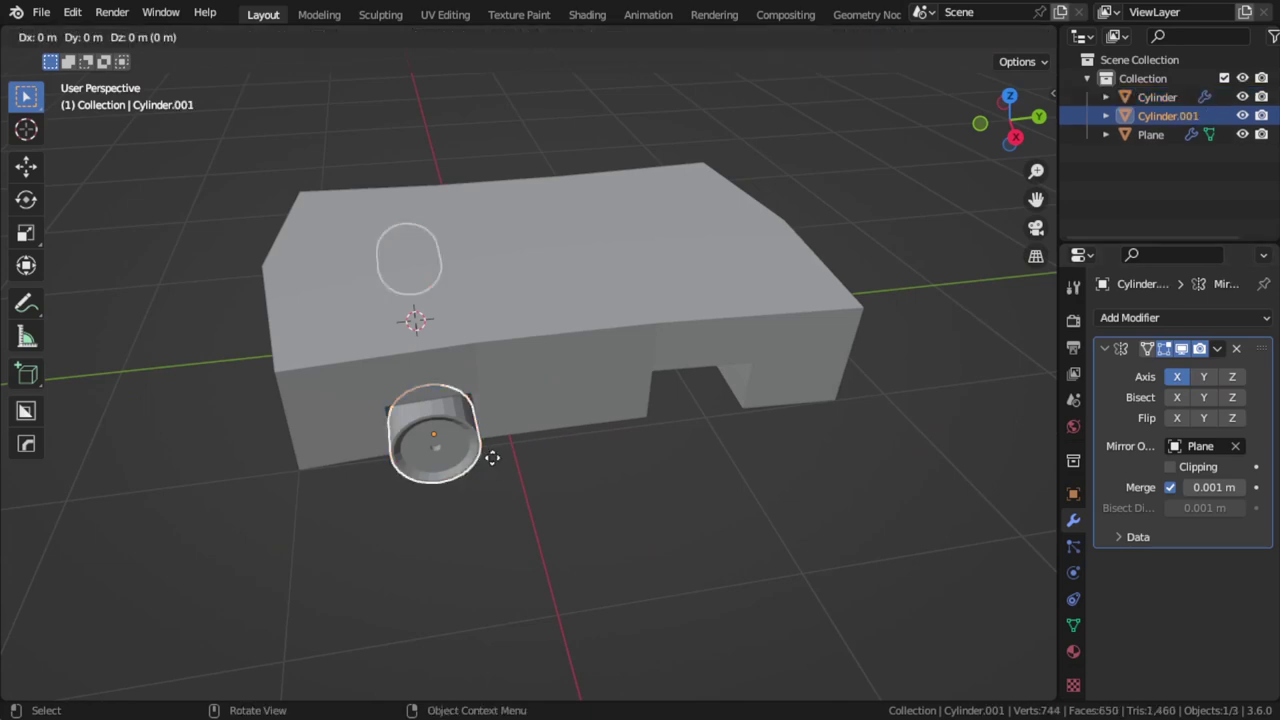
key("y")
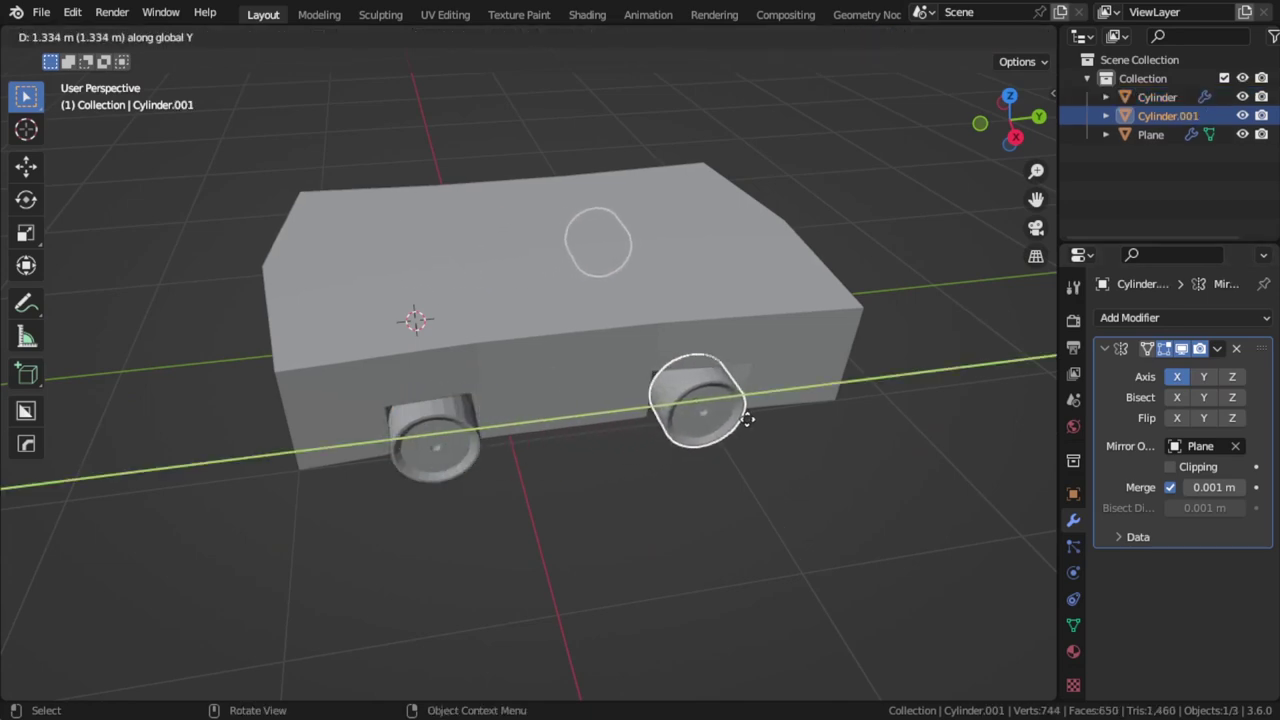
left_click(748, 424)
scroll(747, 419, "down", 4)
key("alt+a")
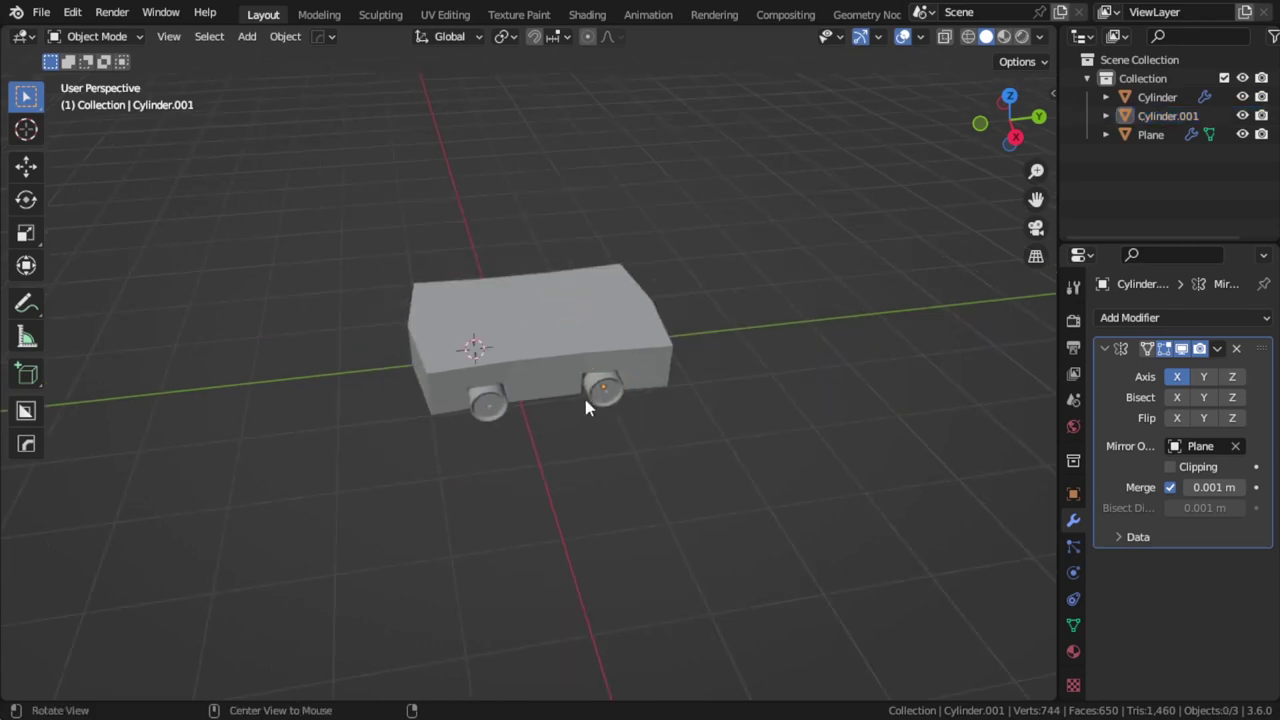
mouse_move(583, 394)
middle_mouse_down()
mouse_move(628, 362)
mouse_move(652, 378)
mouse_move(630, 403)
middle_mouse_up()
left_click(657, 320)
In Edit Mode, add two loop cuts across the car body's top.
key("Tab")
scroll(630, 403, "up", 2)
scroll(629, 402, "up", 2)
key("ctrl+r")
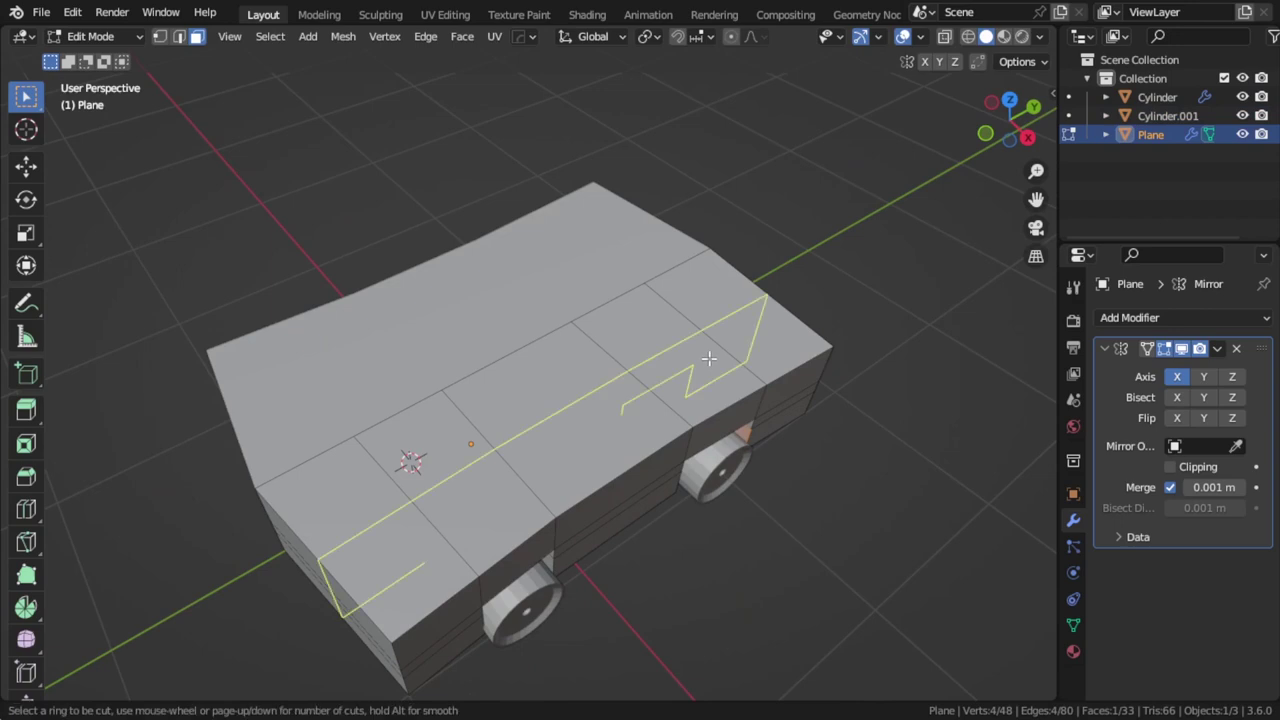
left_click(702, 364)
right_click(705, 365)
key("g")
key("g")
left_click(737, 386)
key("ctrl+r")
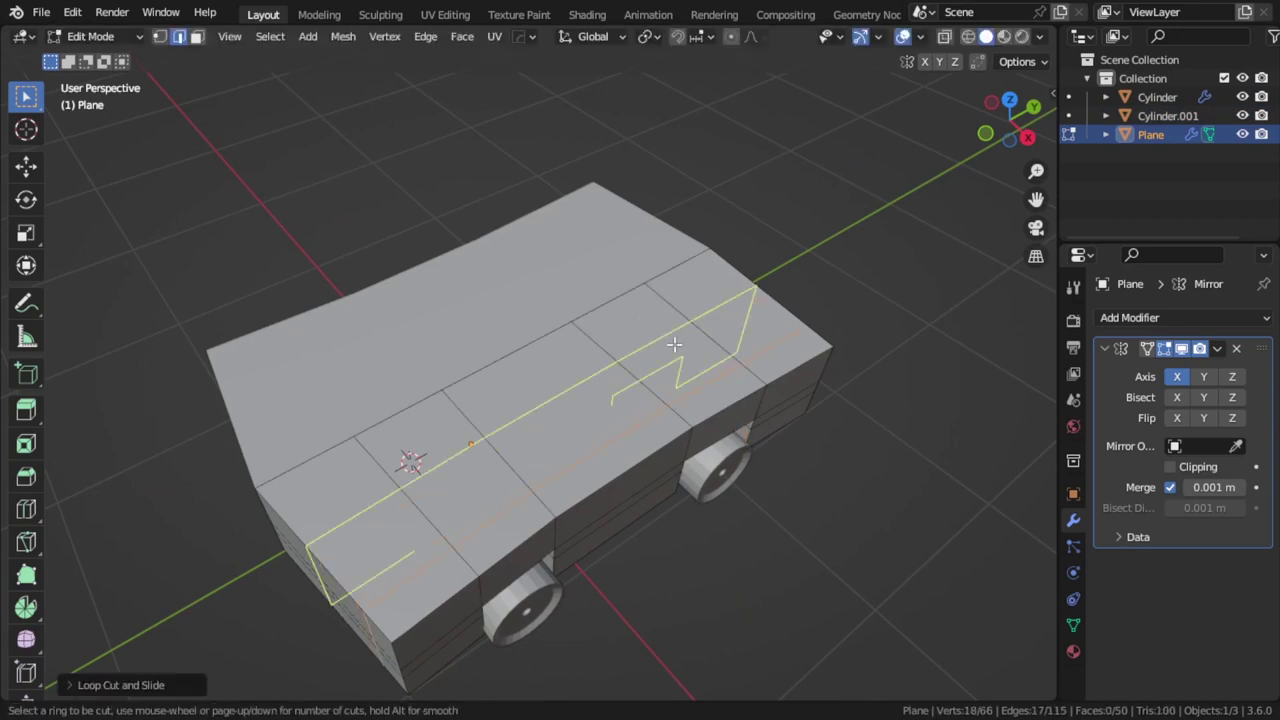
left_click(684, 353)
left_click(705, 364)
scroll(730, 369, "up", 1)
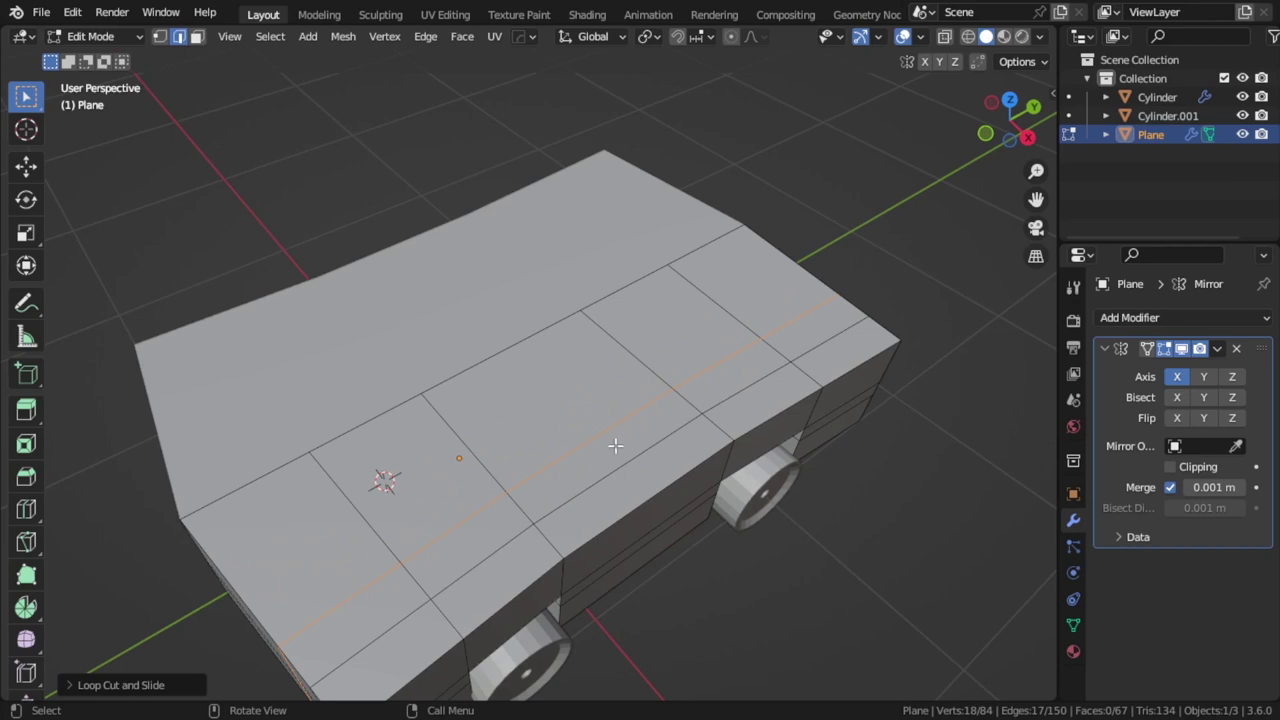
Slide the new top edges to slant the future pillar positions.
key("3")
left_click(514, 510)
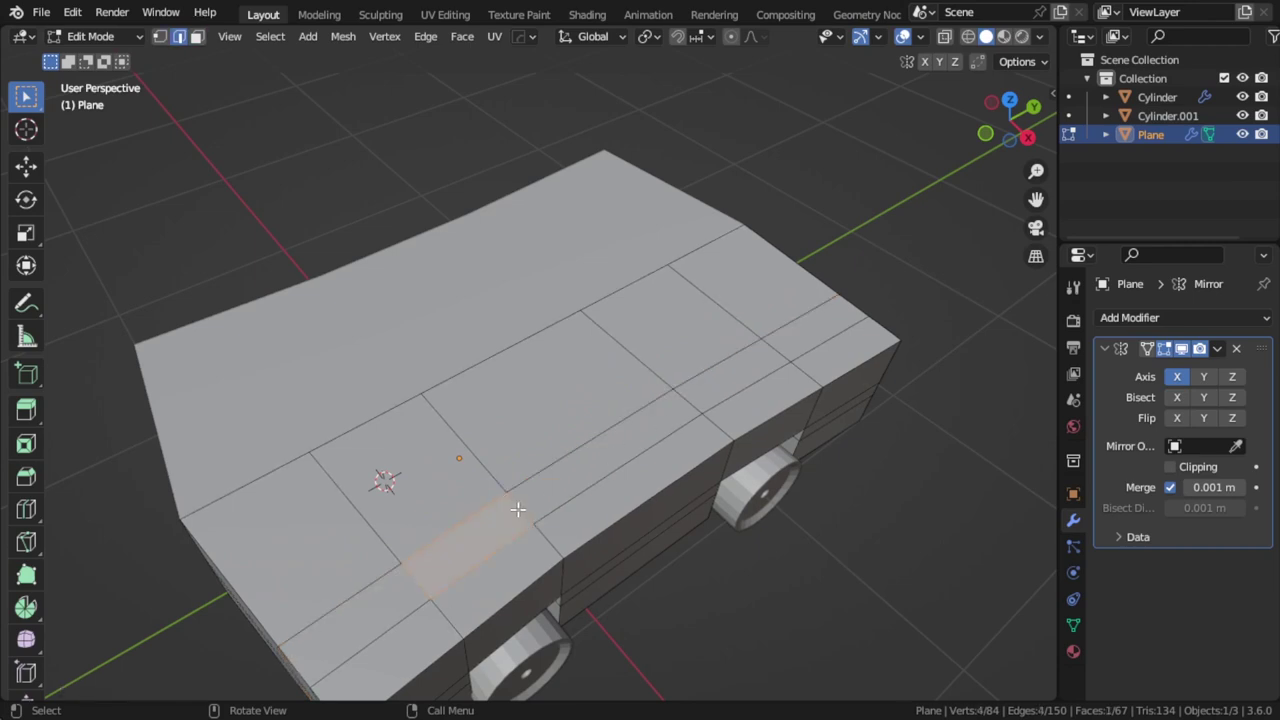
key("g")
key("g")
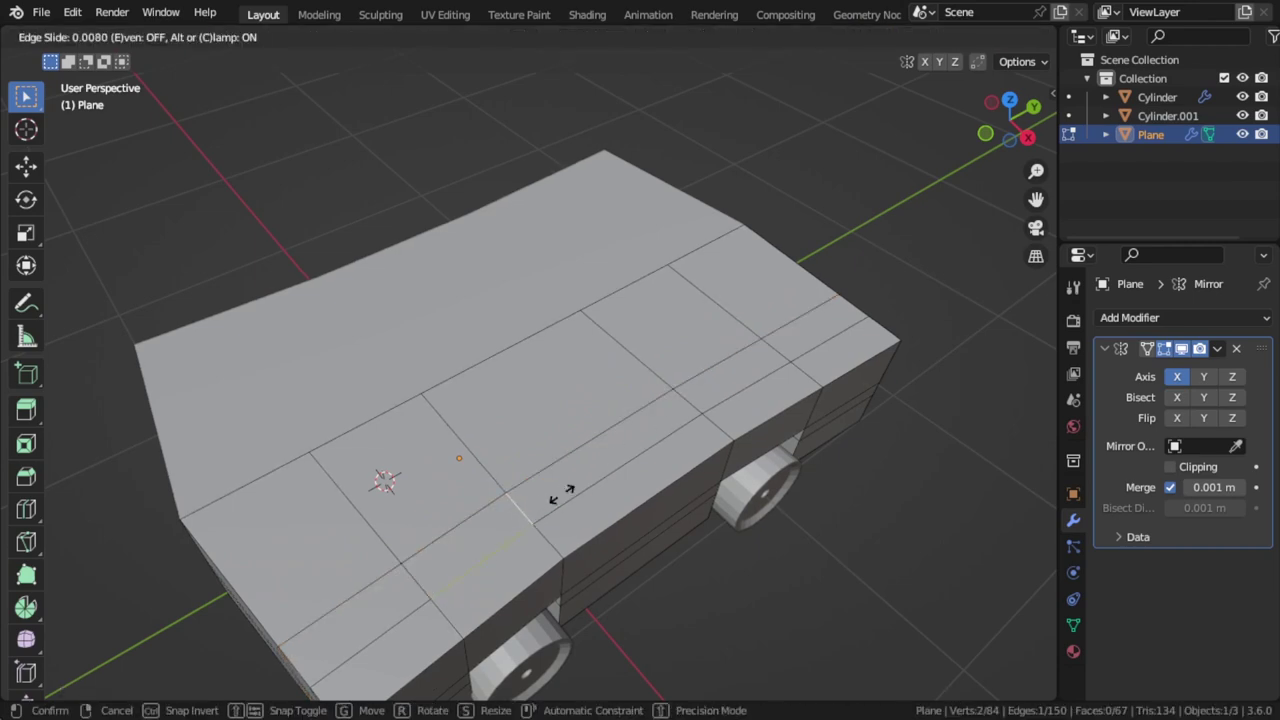
left_click(481, 534)
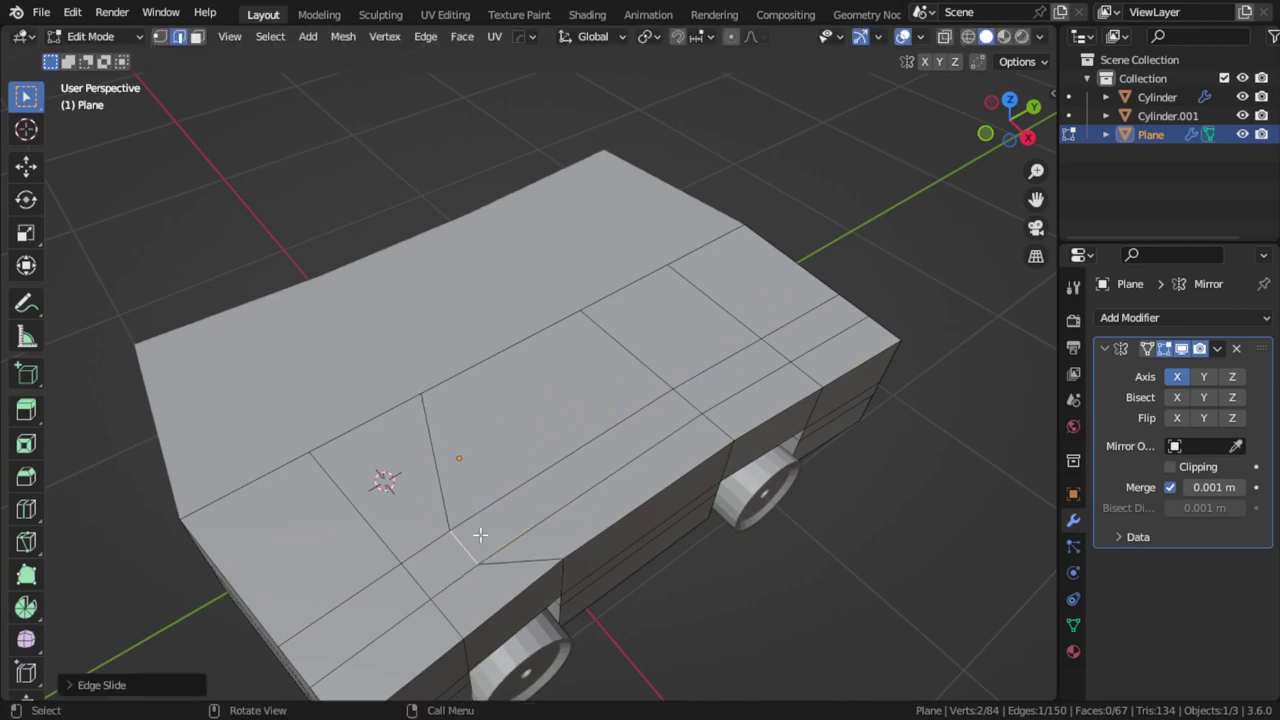
left_click(706, 398)
key("g")
key("g")
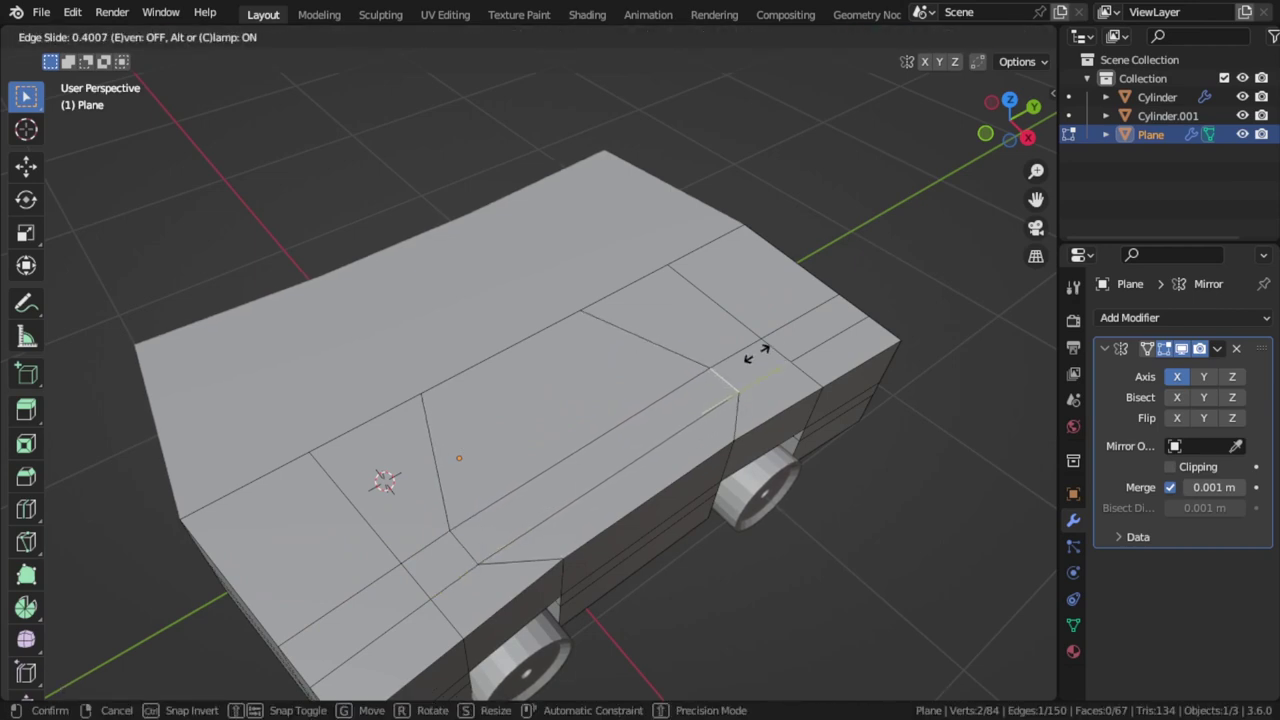
left_click(780, 333)
Extrude two top faces upward into pillar bases, viewed from the side.
key("3")
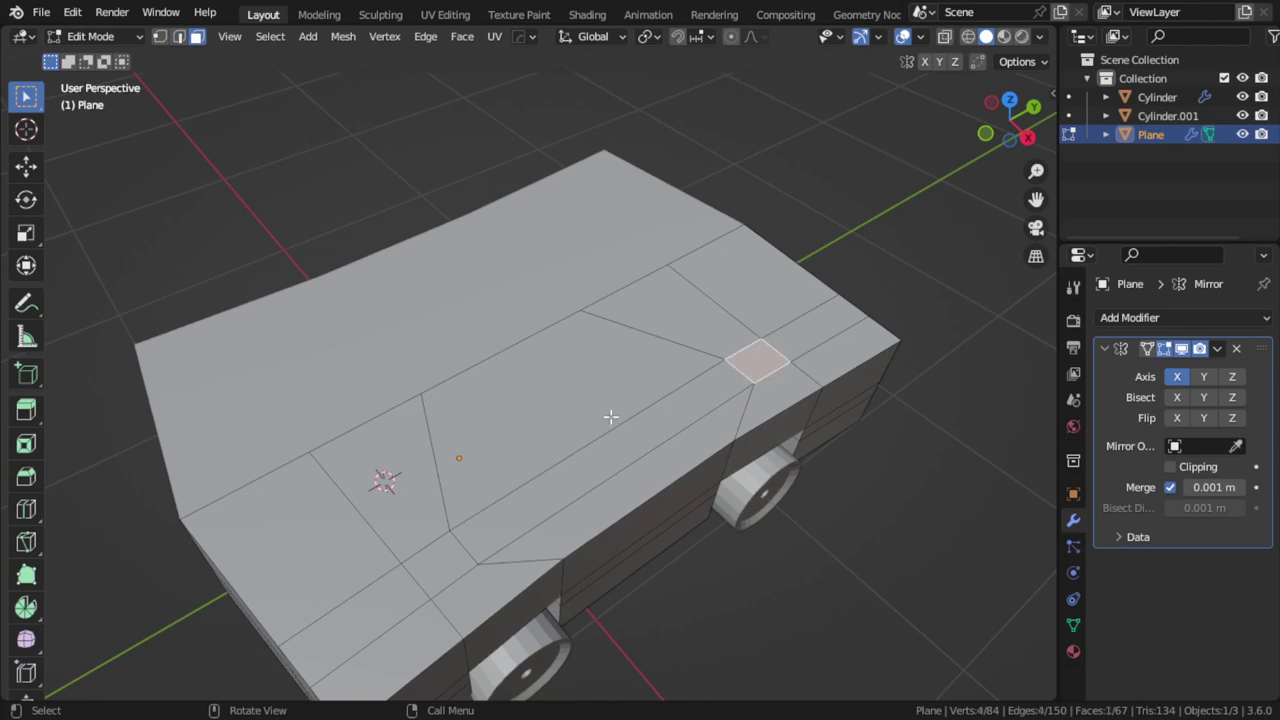
left_click(437, 556, "shift")
key("e")
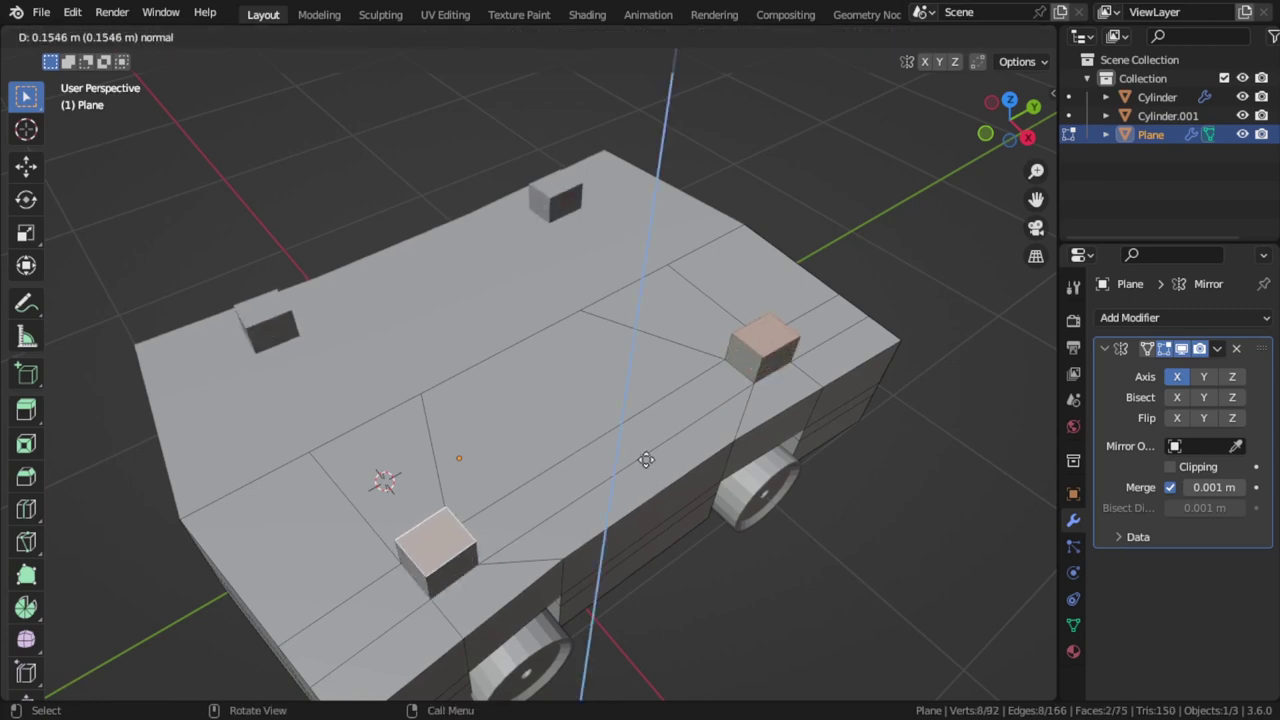
left_click(650, 452)
scroll(650, 452, "down", 4)
middle_click_drag(650, 452, 676, 350)
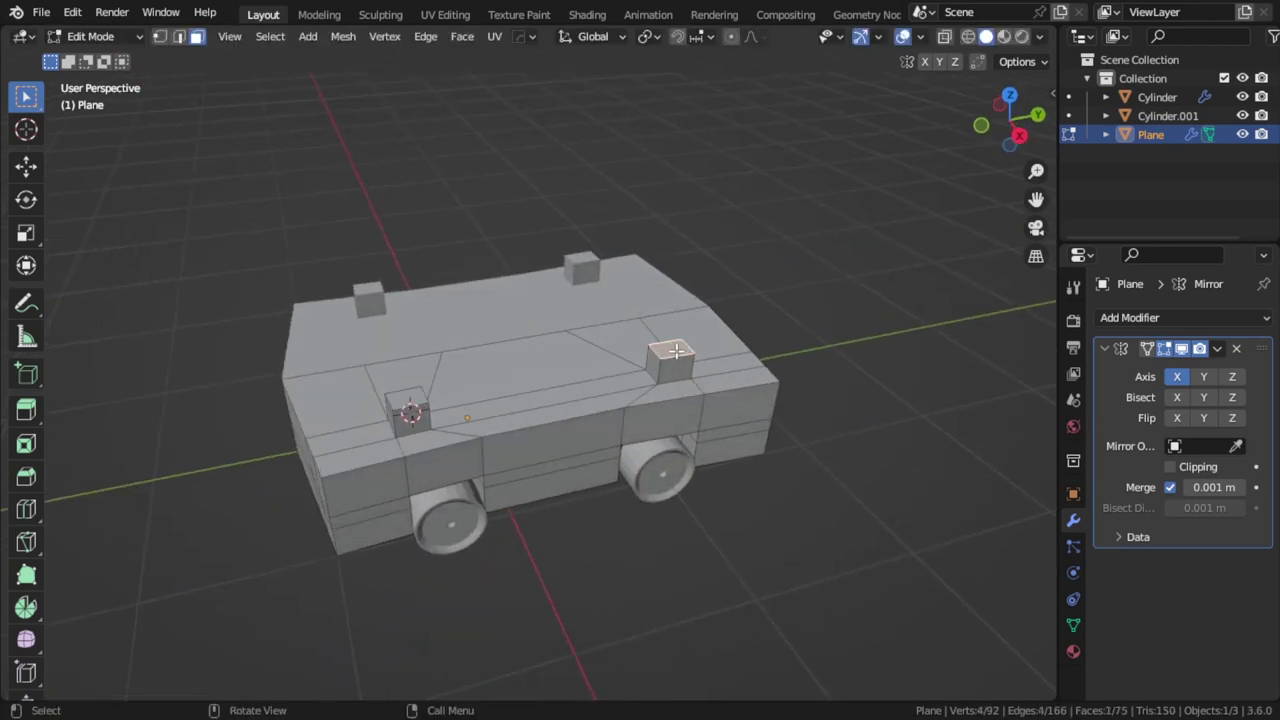
key("KP_3")
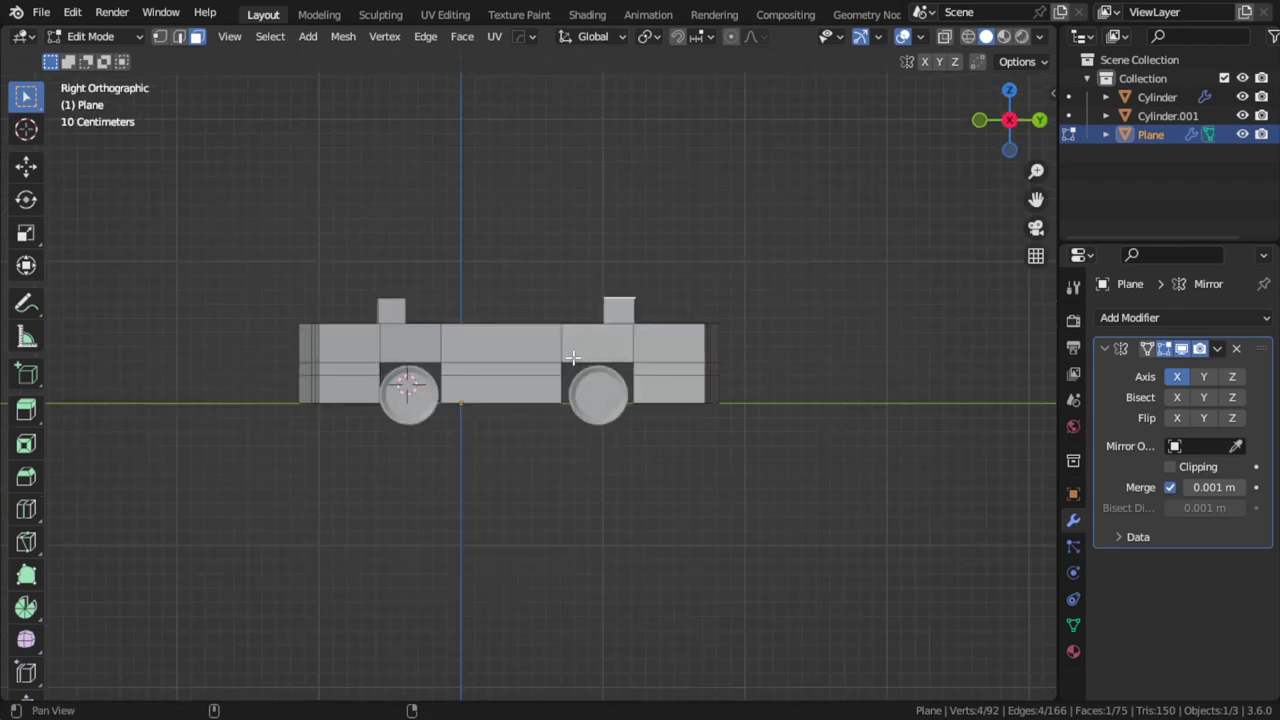
mouse_move(572, 357)
middle_mouse_down("shift")
mouse_move(511, 466)
mouse_move(598, 548)
middle_mouse_up("shift")
scroll(511, 466, "up", 2)
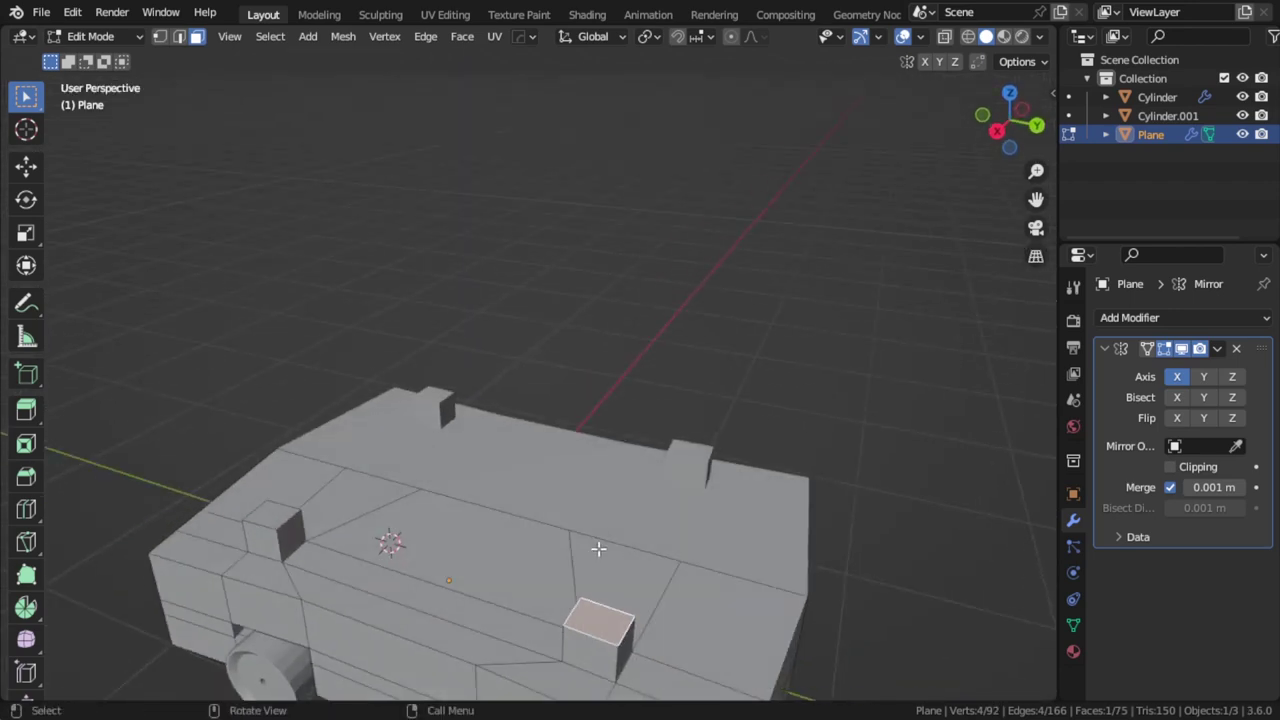
scroll(599, 549, "down", 2)
key("KP_3")
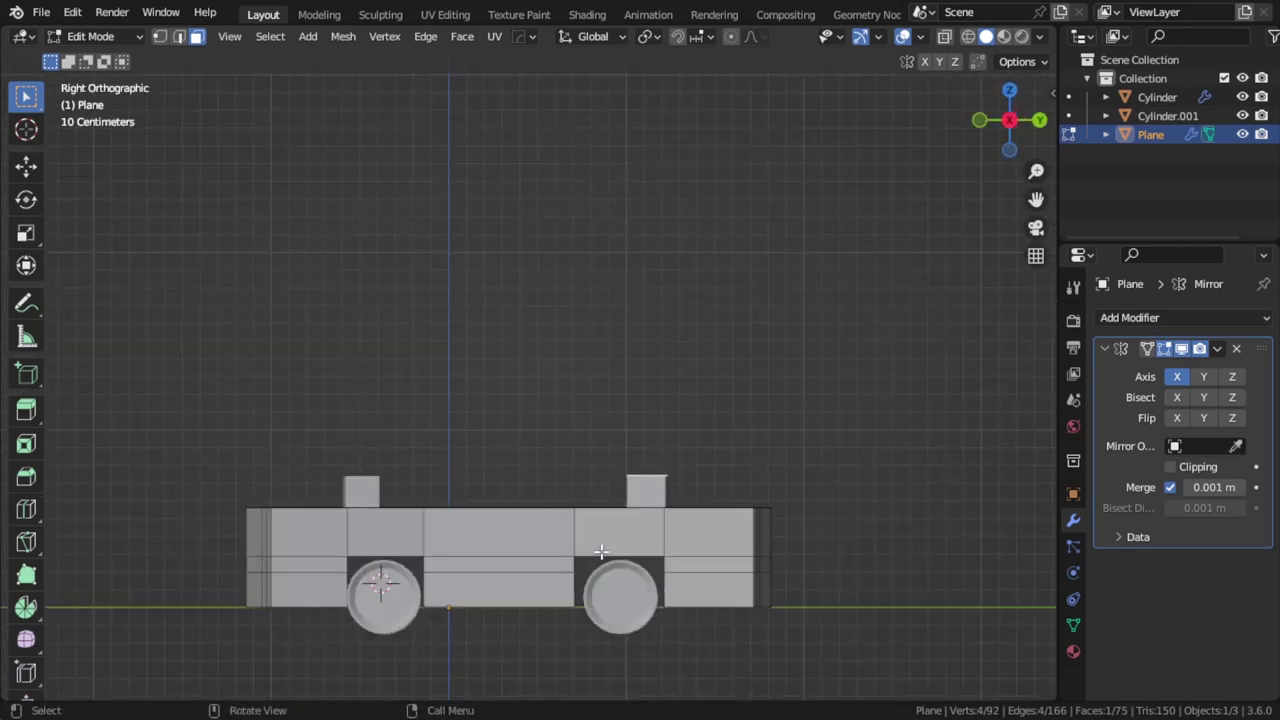
scroll(677, 505, "up", 3)
Extrude three arch segments from the pillar with Ctrl+right-click and bridge the faces closed.
right_click(596, 400, "ctrl")
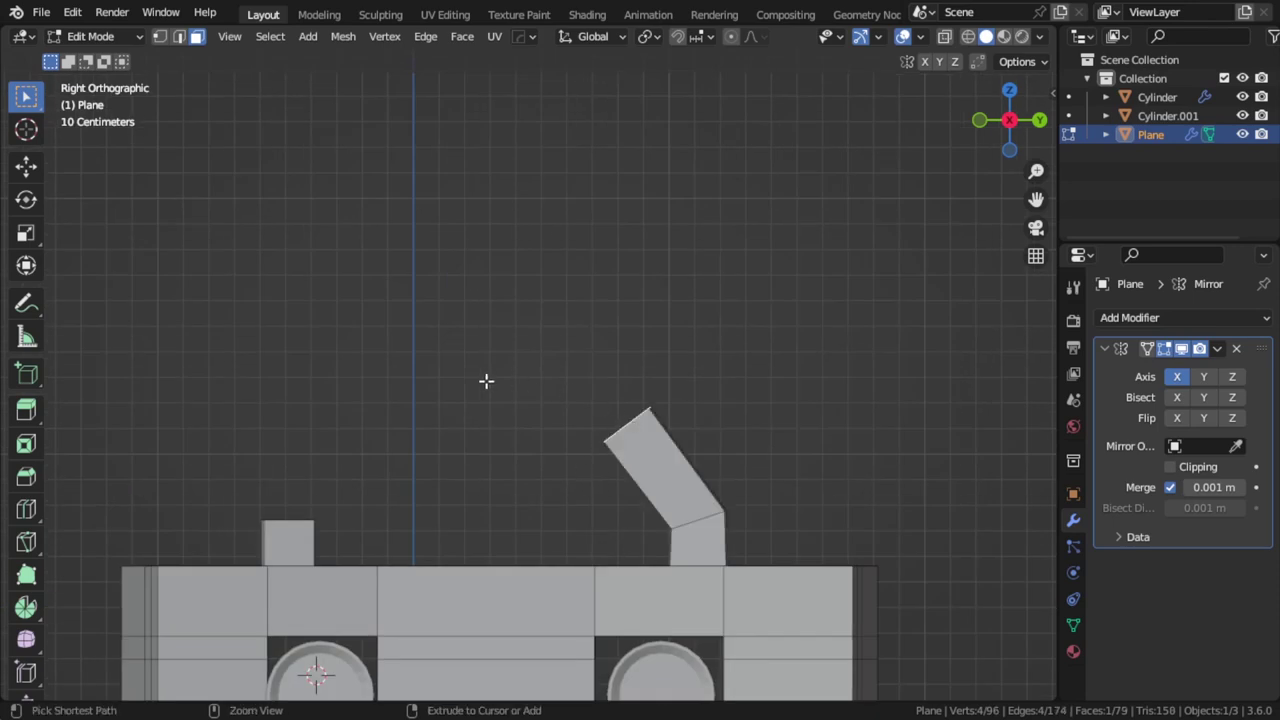
right_click(487, 382, "ctrl")
right_click(380, 388, "ctrl")
mouse_move(357, 420)
middle_mouse_down()
mouse_move(361, 518)
mouse_move(325, 591)
mouse_move(472, 480)
middle_mouse_up()
right_click(496, 402)
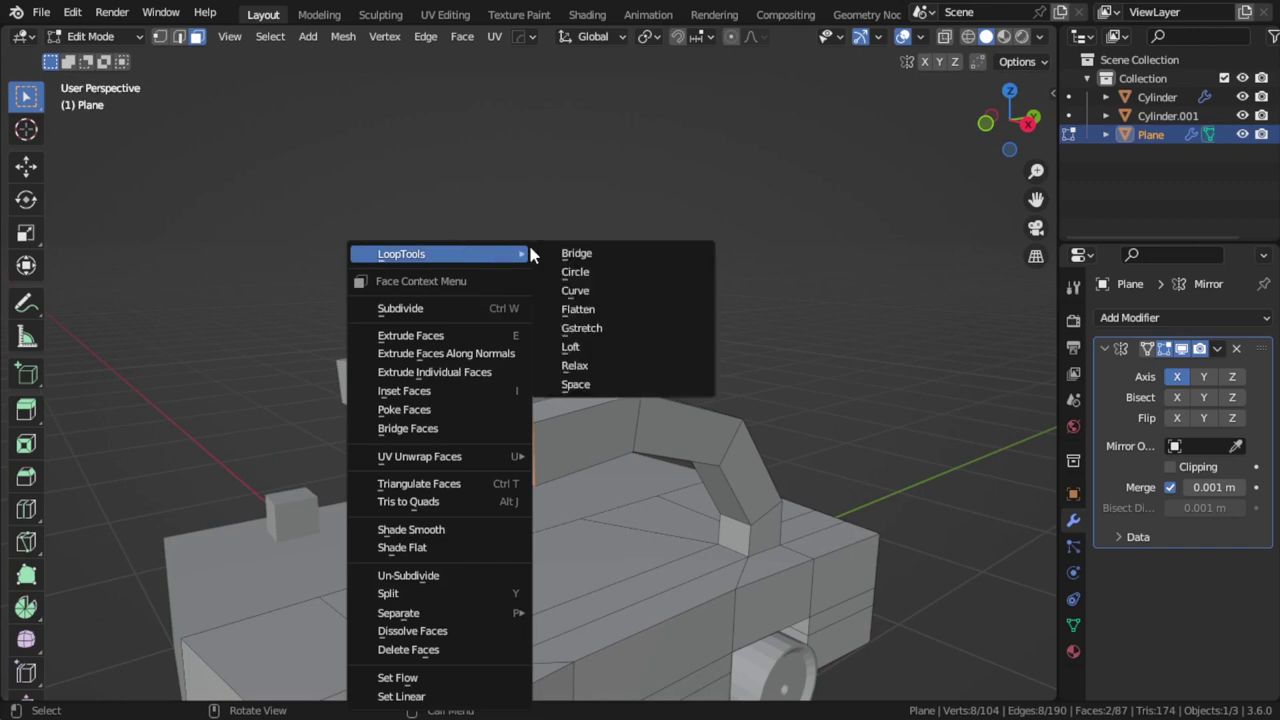
left_click(568, 258)
middle_click_drag(531, 366, 497, 374)
scroll(483, 374, "down", 3)
scroll(486, 420, "up", 3)
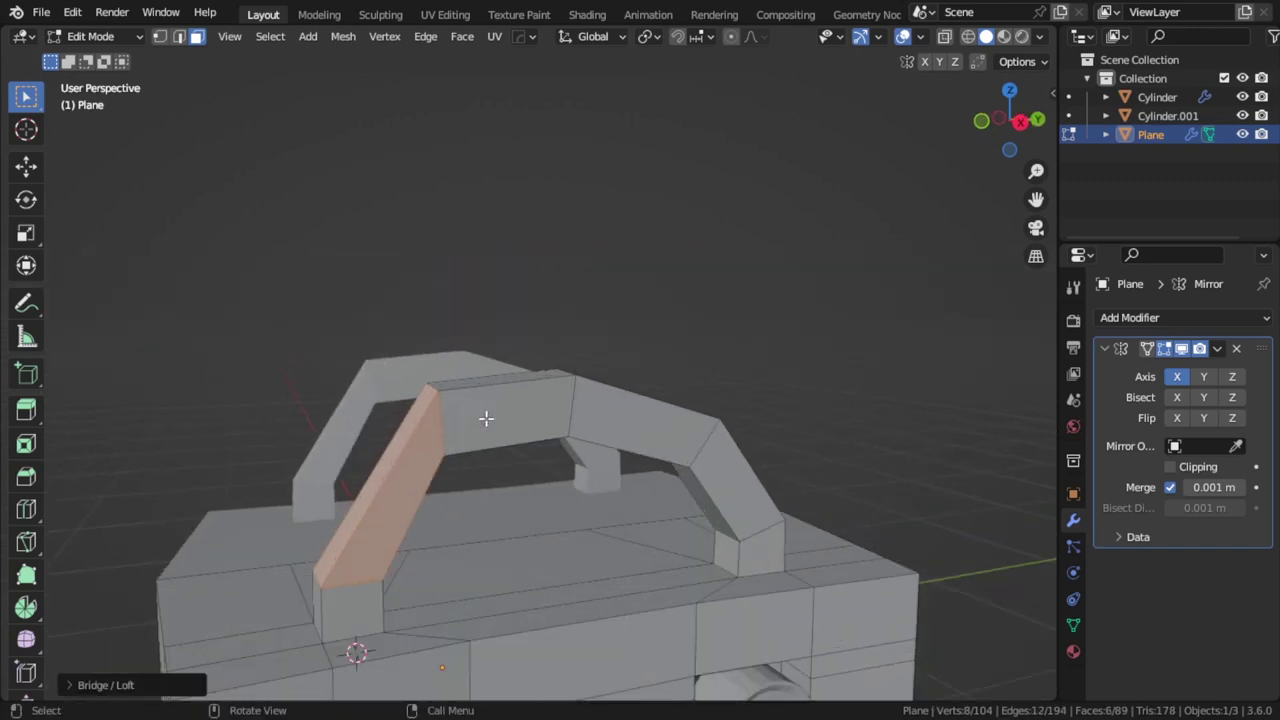
Rotate the edge loop at the arch's corner to even out its angle.
key("2")
left_click(445, 422, "alt")
key("KP_3")
scroll(494, 420, "up", 3)
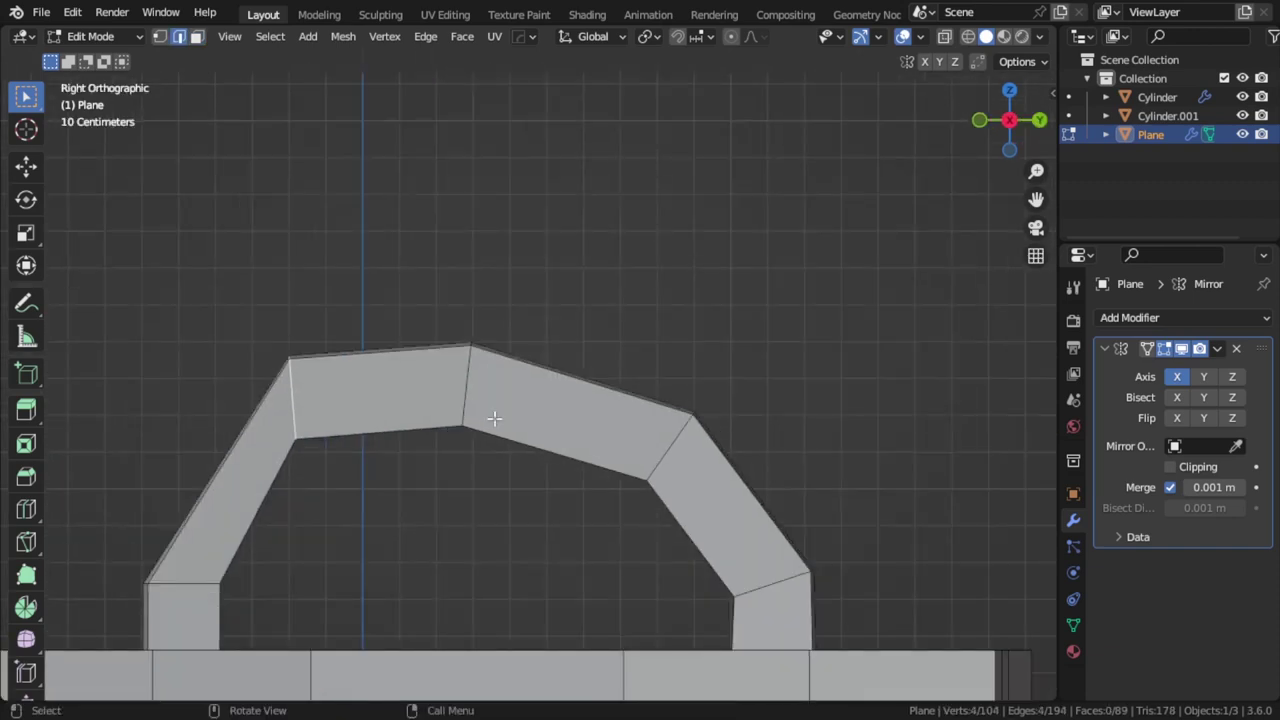
scroll(493, 421, "up", 1)
key("r")
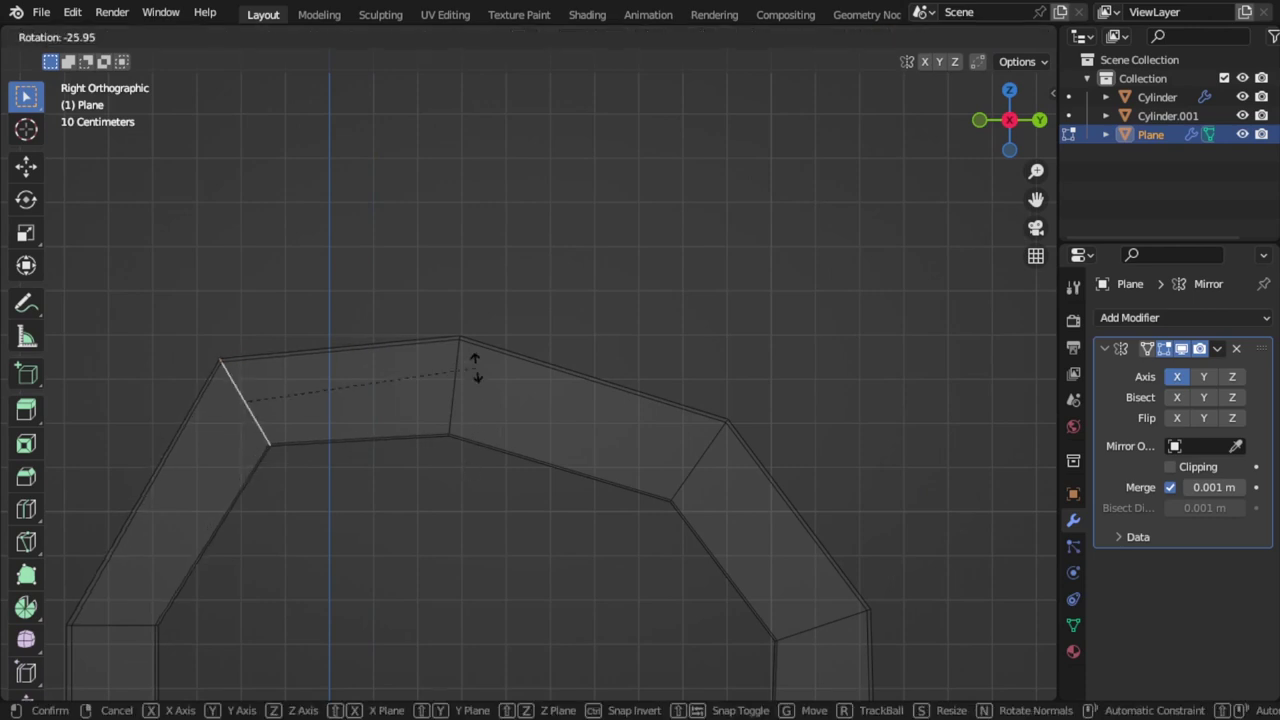
left_click(476, 365)
scroll(476, 365, "down", 2)
key("z")
left_click(761, 421)
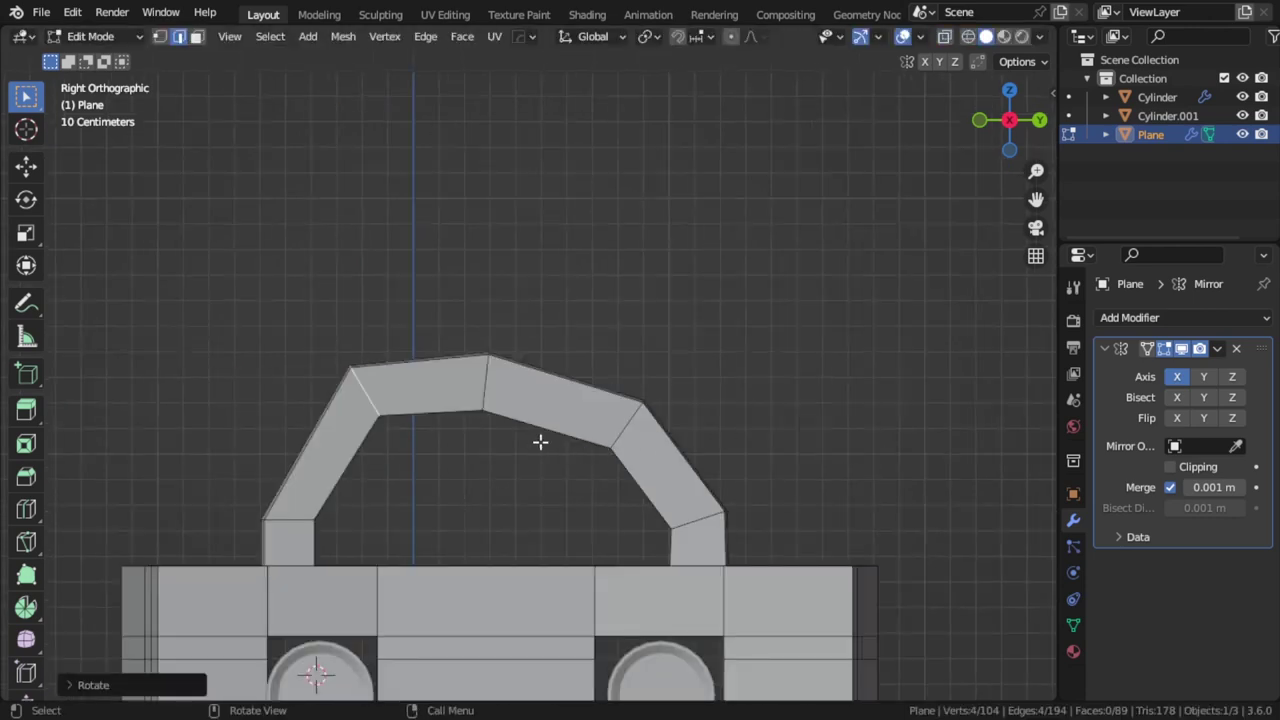
mouse_move(540, 442)
middle_mouse_down()
mouse_move(743, 463)
mouse_move(834, 449)
middle_mouse_up()
Extrude the arch's top faces along X into a roof meeting the mirror seam.
key("3")
left_click(738, 410)
left_click(693, 390, "shift")
key("e")
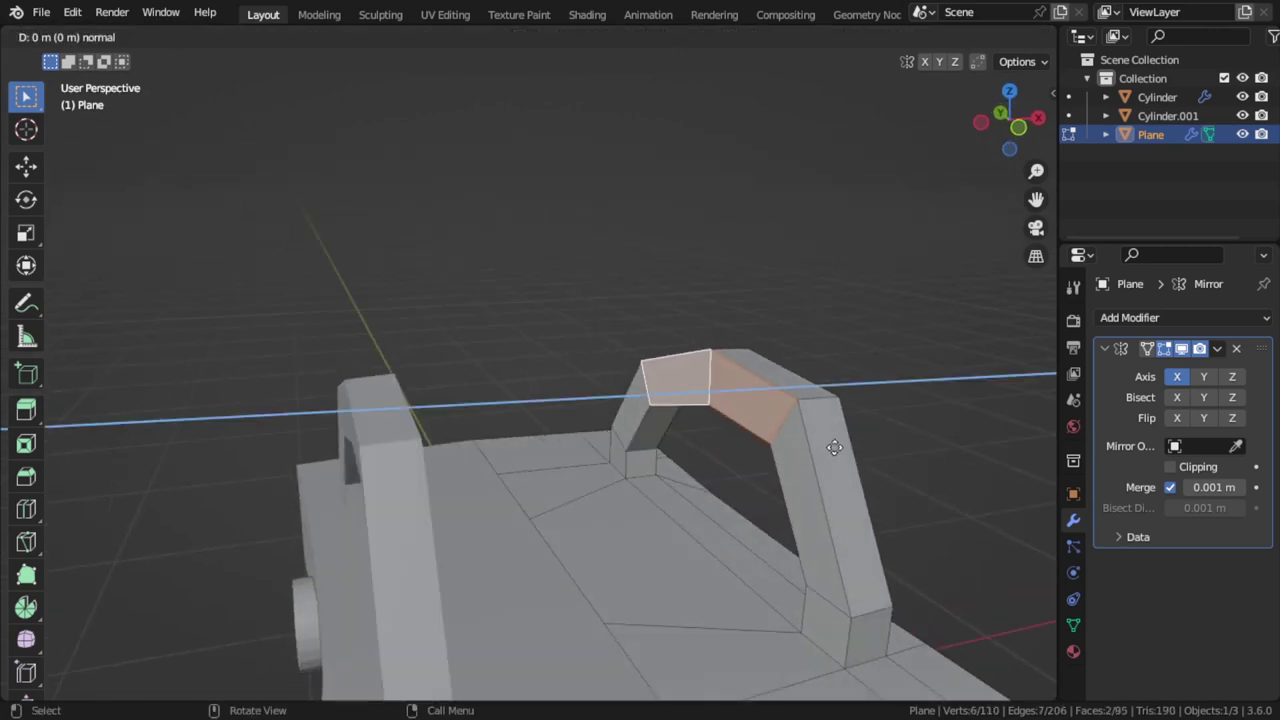
key("x")
left_click(723, 443)
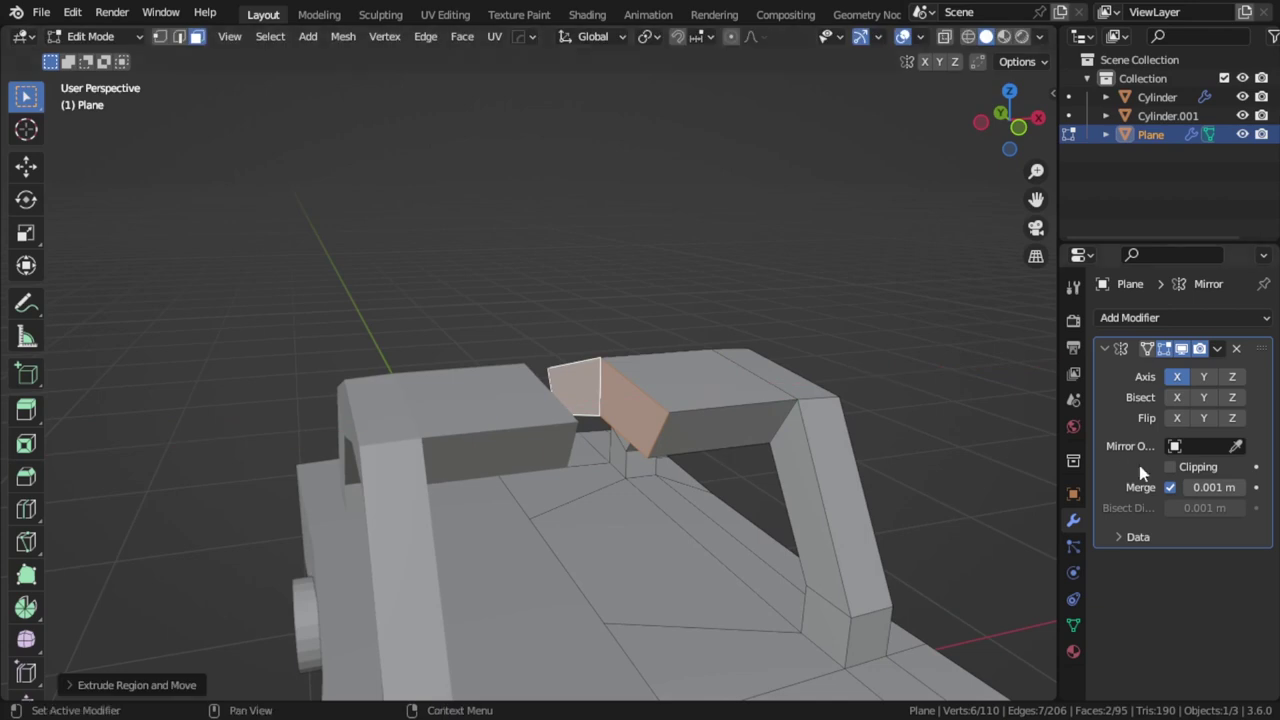
key("g")
key("x")
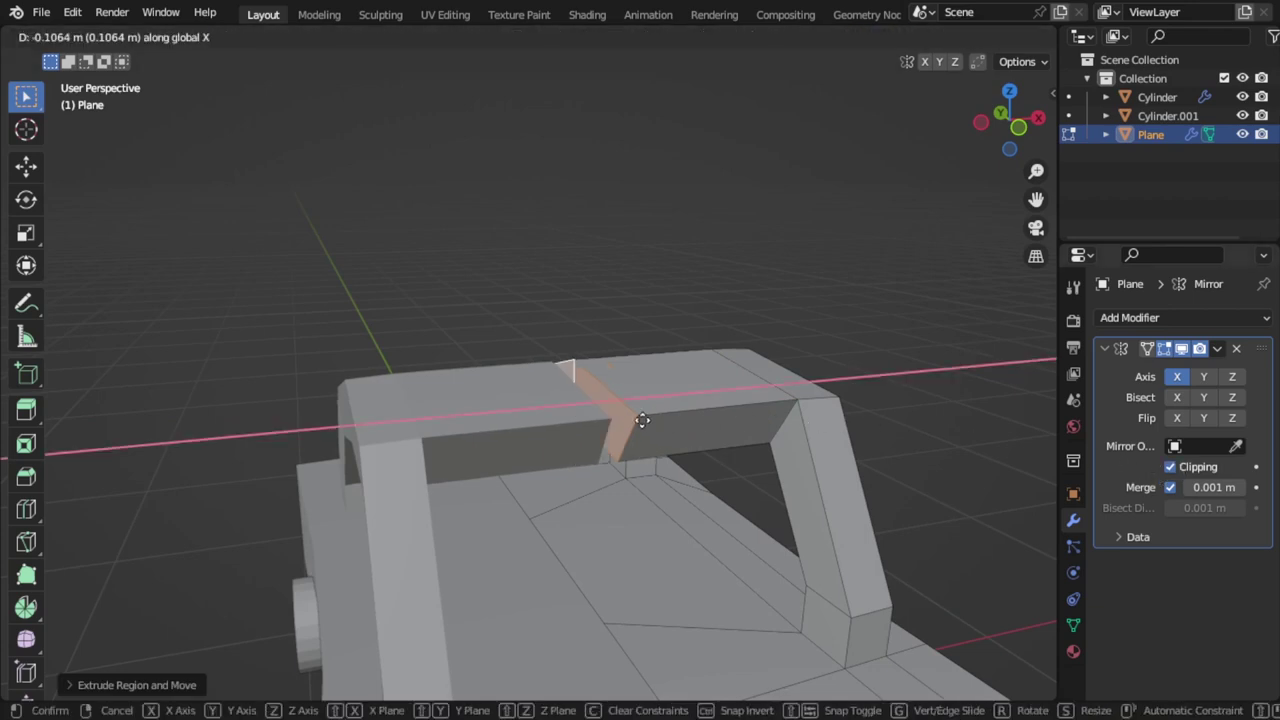
left_click(705, 403)
Check the whole car in Object Mode, then return to editing the body mesh.
key("x")
left_click(705, 396)
key("Tab")
mouse_move(705, 403)
middle_mouse_down()
mouse_move(608, 423)
mouse_move(605, 463)
mouse_move(734, 471)
mouse_move(600, 480)
mouse_move(580, 514)
mouse_move(562, 430)
middle_mouse_up()
key("Tab")
scroll(560, 484, "up", 2)
Select a rear face of the car and enlarge it, stretching it taller along Z.
left_click(562, 430)
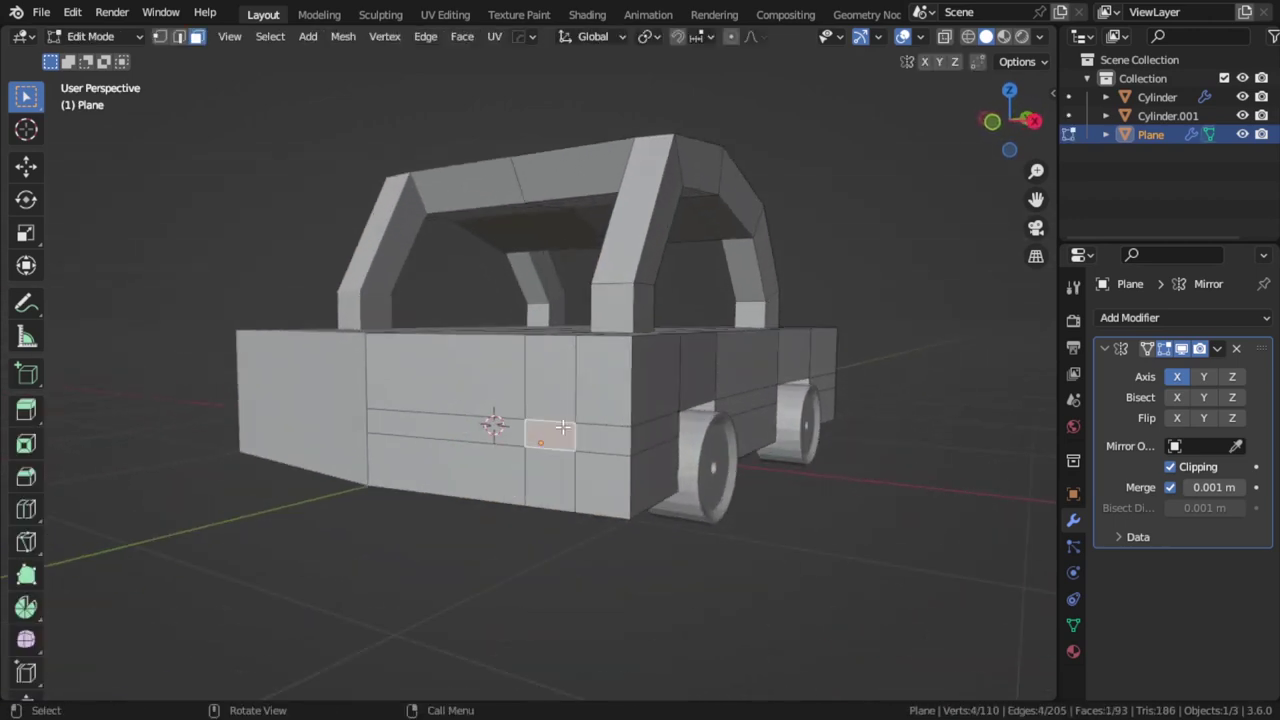
key("s")
left_click(640, 478)
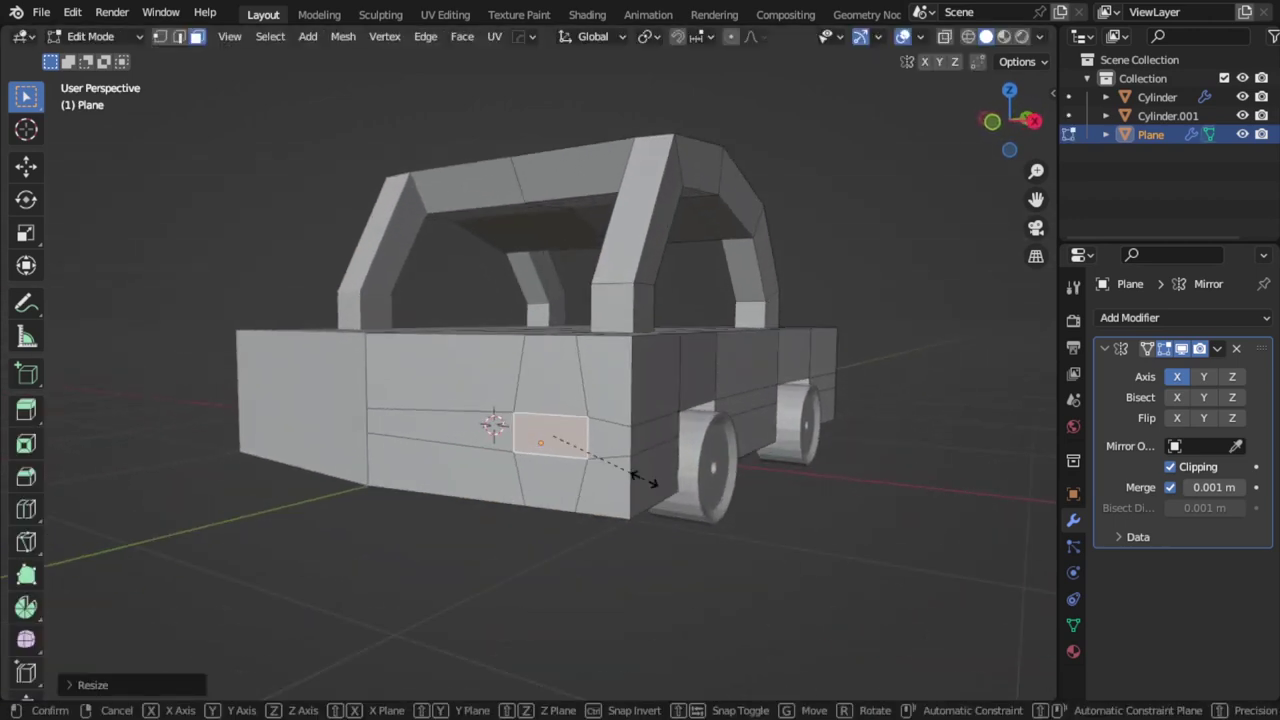
key("s")
key("z")
left_click(668, 588)
Extrude the enlarged face inward to form the socket, then orbit to check it.
scroll(617, 473, "up", 2)
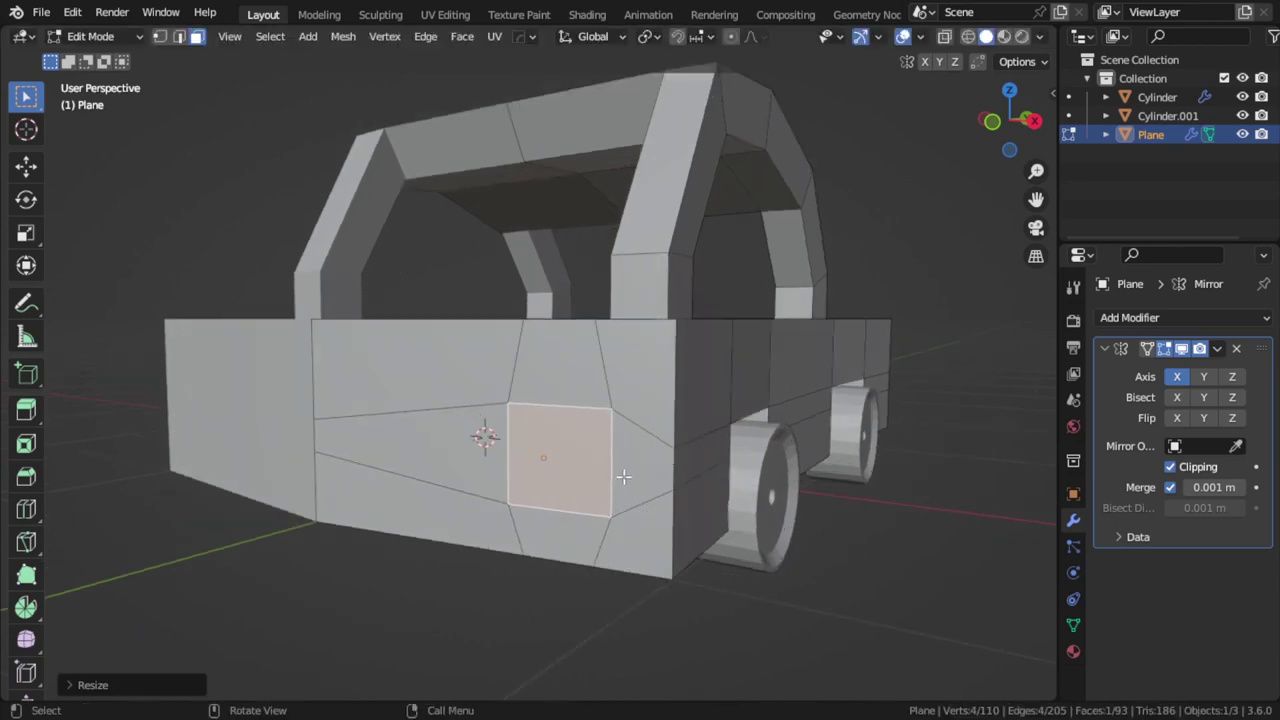
key("e")
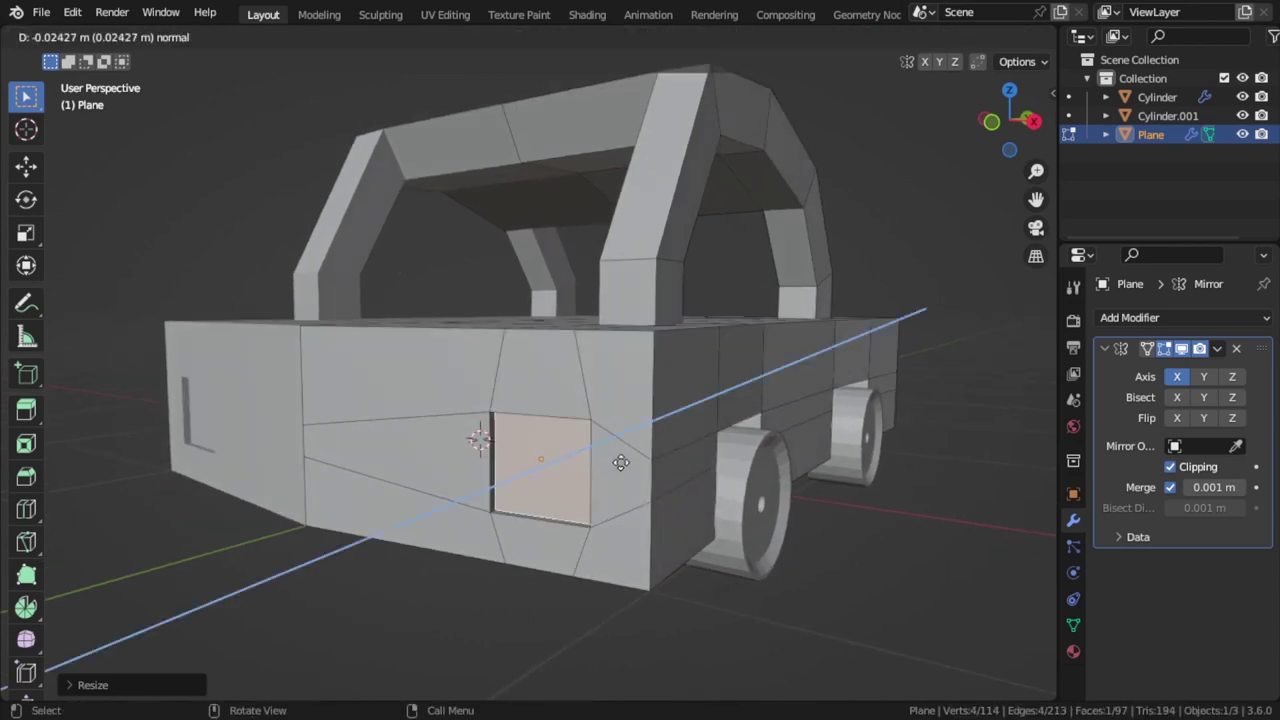
left_click(640, 458)
key("Tab")
scroll(624, 452, "down", 4)
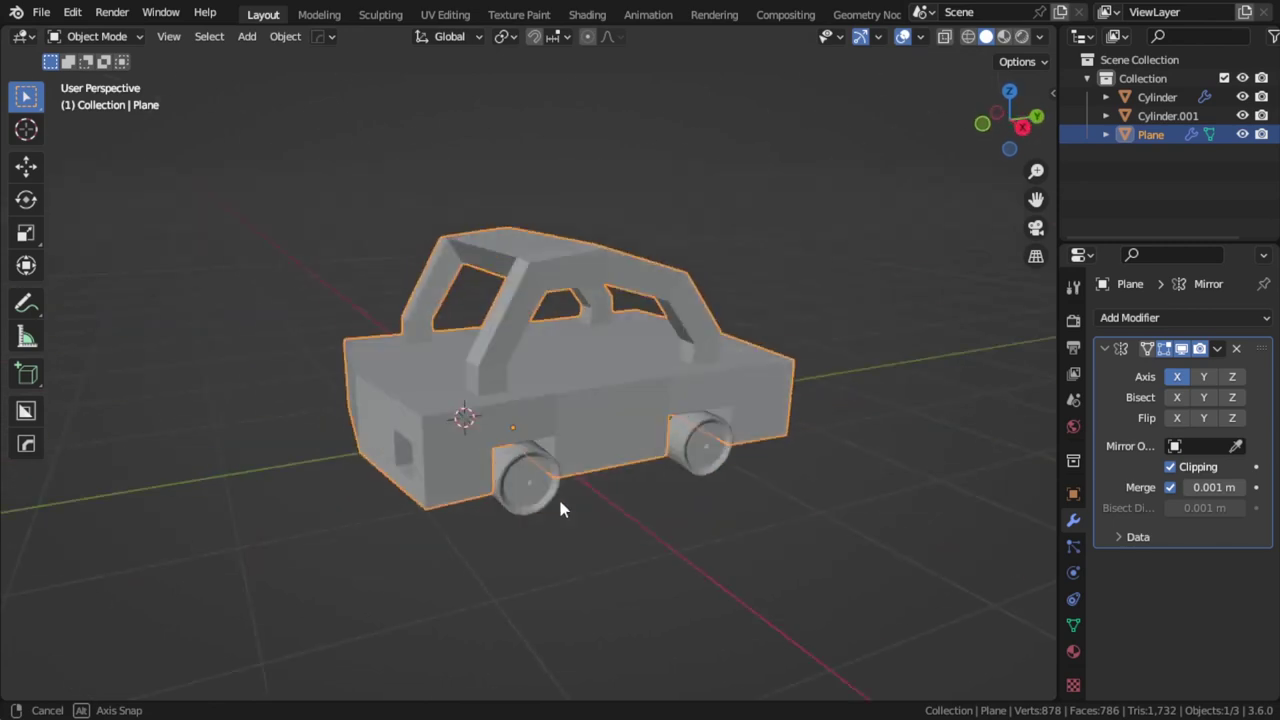
mouse_move(624, 458)
middle_mouse_down()
mouse_move(662, 452)
mouse_move(641, 473)
middle_mouse_up()
scroll(662, 452, "up", 2)
Snap the 3D cursor to the recessed socket's centre and view from the front.
key("Tab")
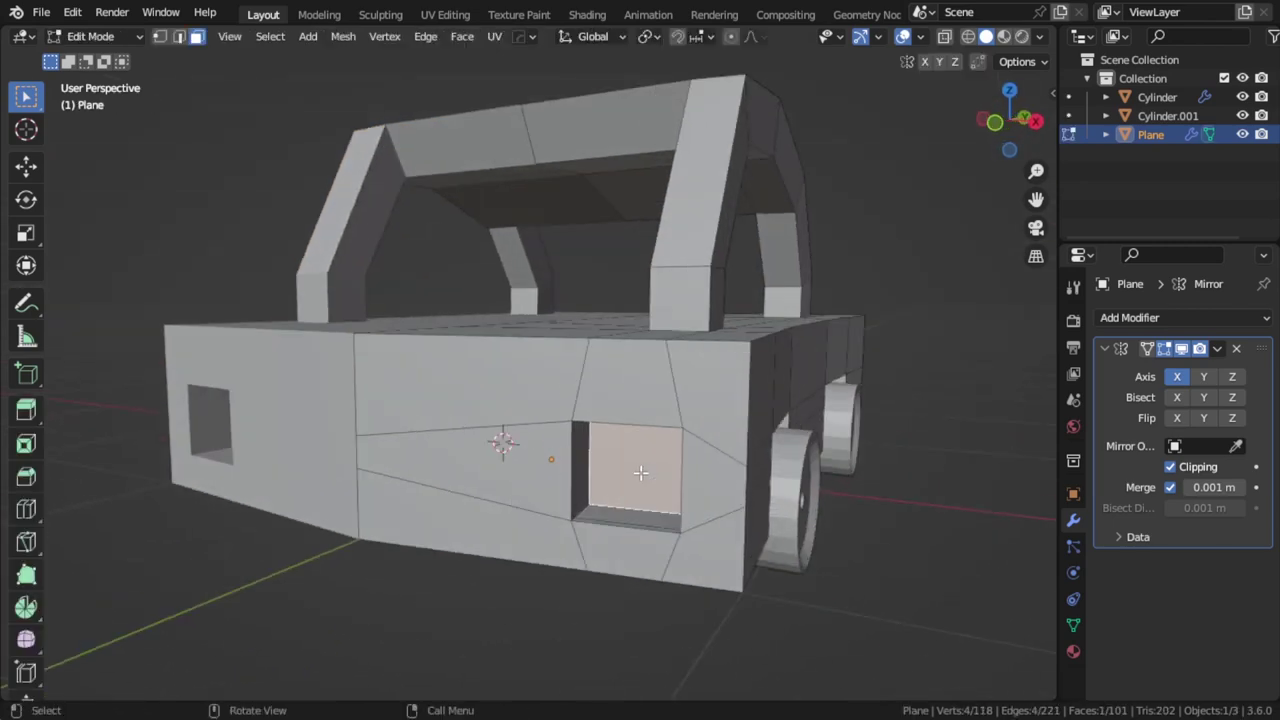
key("shift+s")
left_click(649, 545)
key("KP_1")
Add a circle mesh at the 3D cursor and set it to 16 vertices.
key("Tab")
key("shift+a")
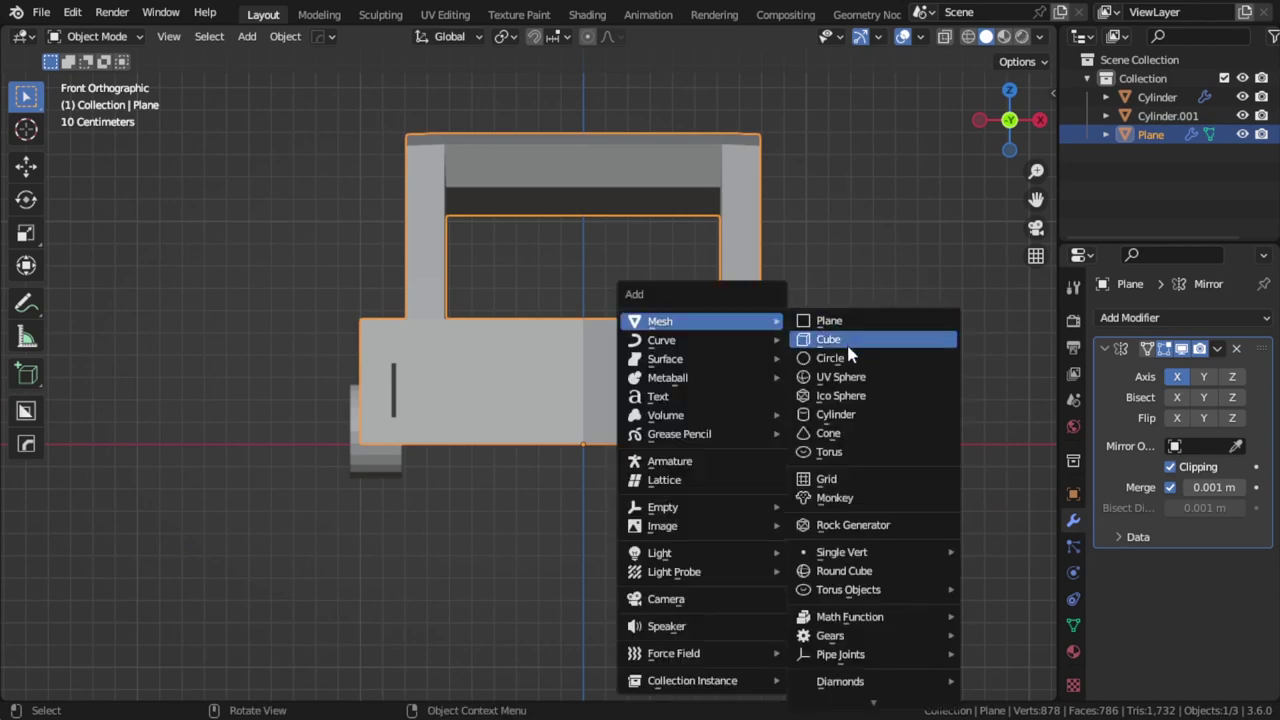
left_click(850, 357)
left_click(150, 686)
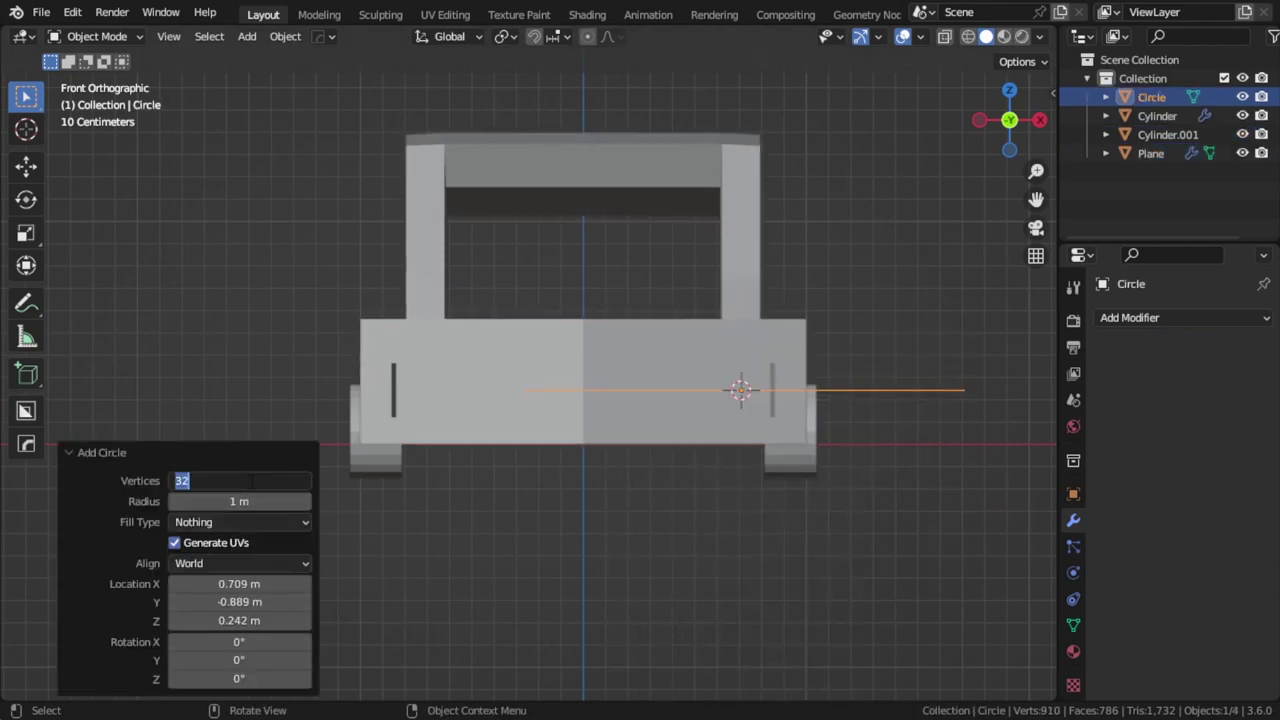
type("16")
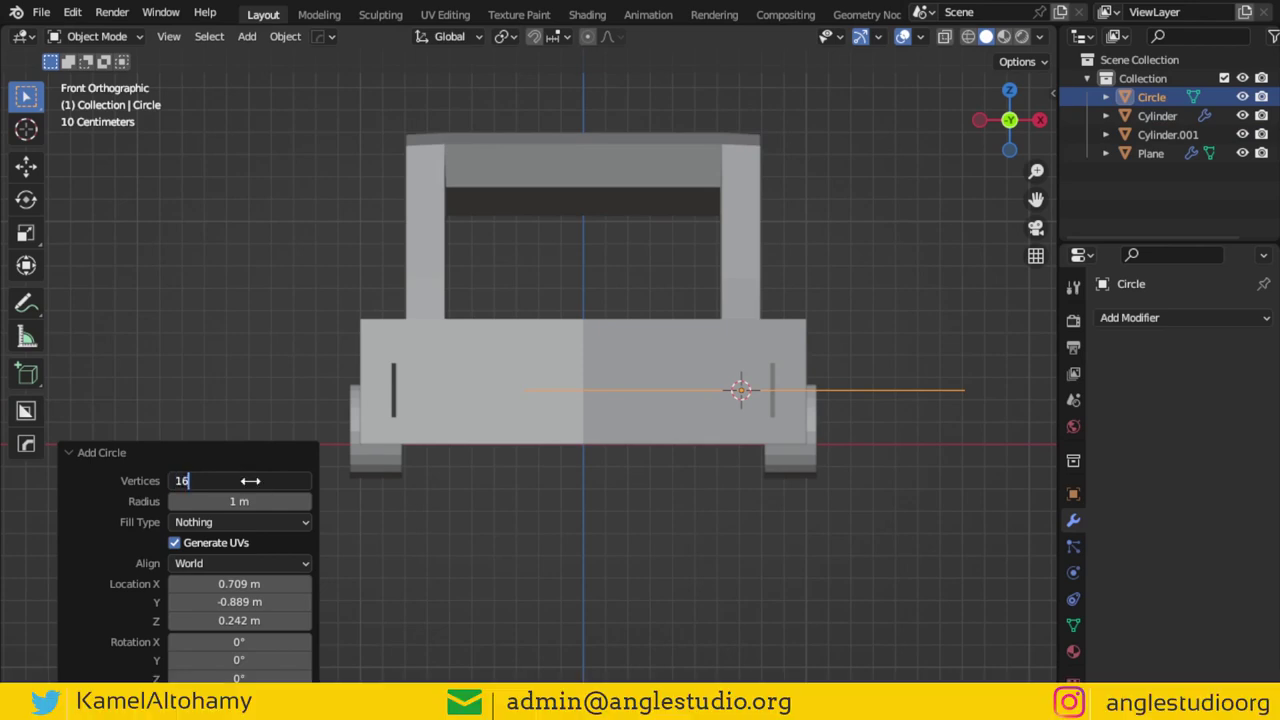
key("Return")
Shrink the circle and rotate it 90° about X to stand upright.
key("s")
left_click(779, 424)
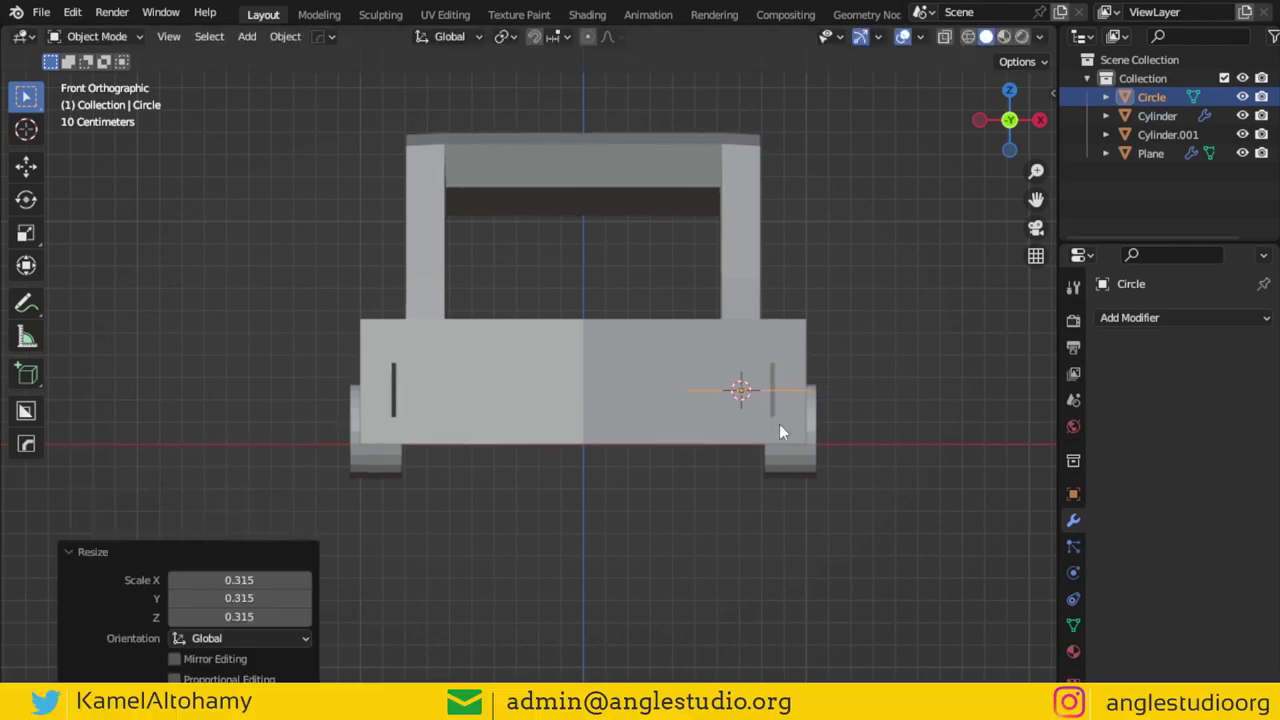
scroll(926, 497, "up", 2)
key("s")
right_click(877, 463)
middle_click_drag(877, 463, 661, 450, "shift")
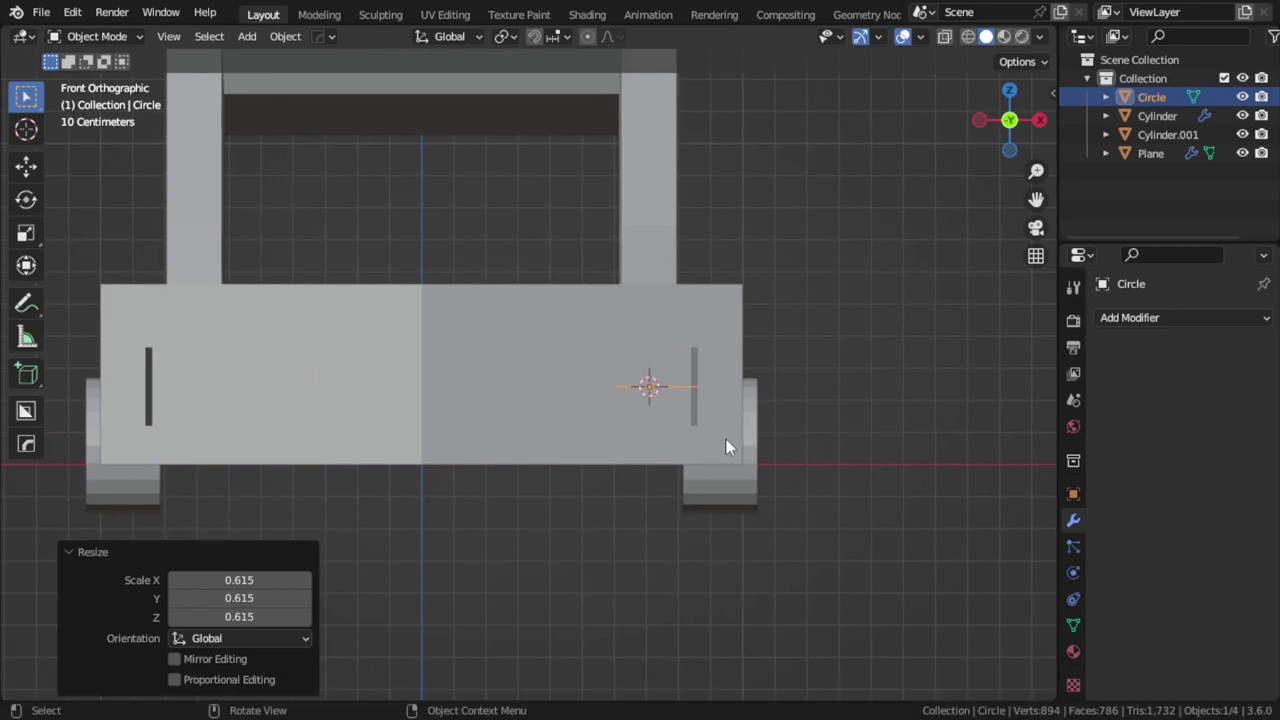
type("rx90")
key("Return")
In wireframe, scale the circle to 0.627 and reposition it, then return to solid shading.
key("alt+z")
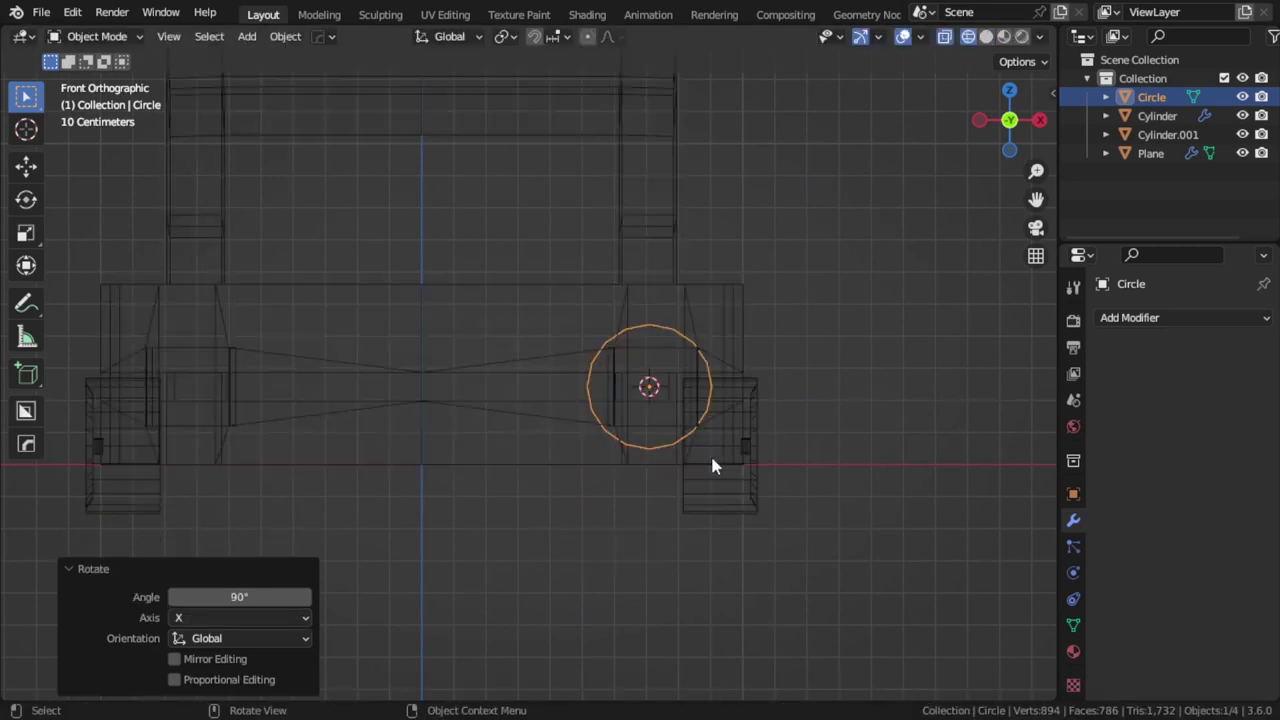
scroll(710, 453, "up", 2)
middle_click_drag(690, 451, 599, 444, "shift")
key("s")
left_click(646, 501)
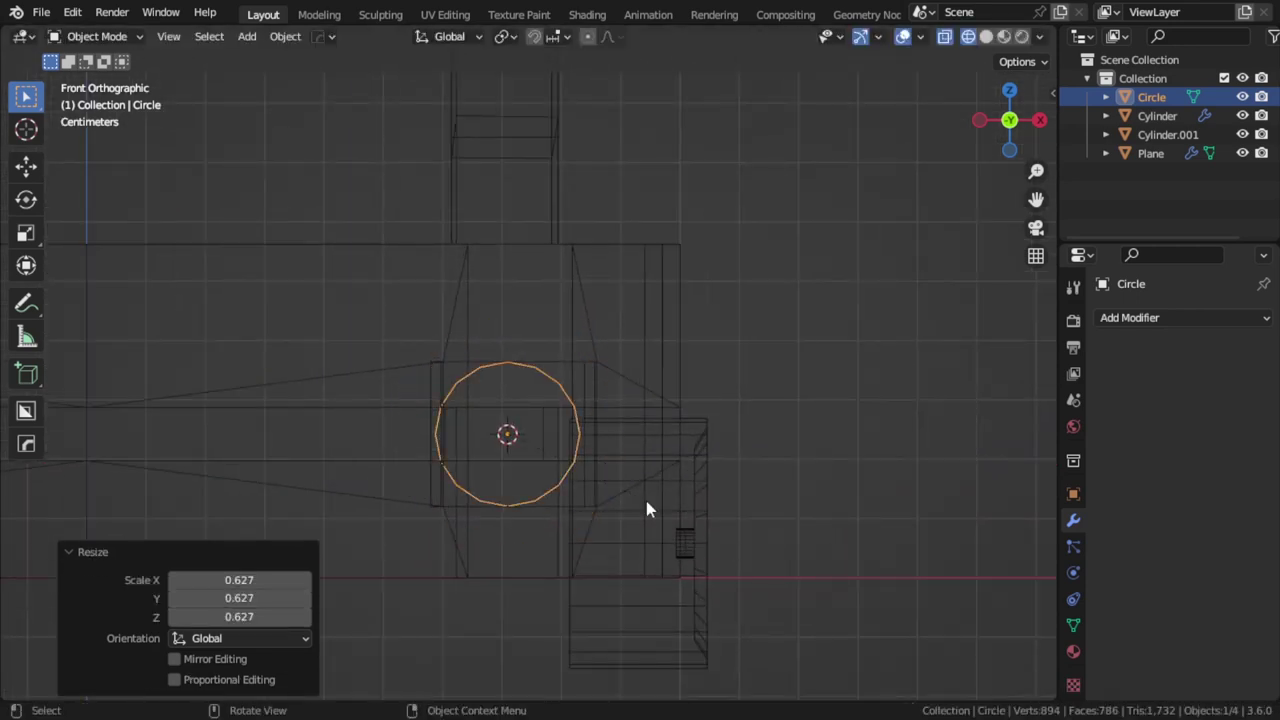
key("g")
left_click(663, 504)
key("z")
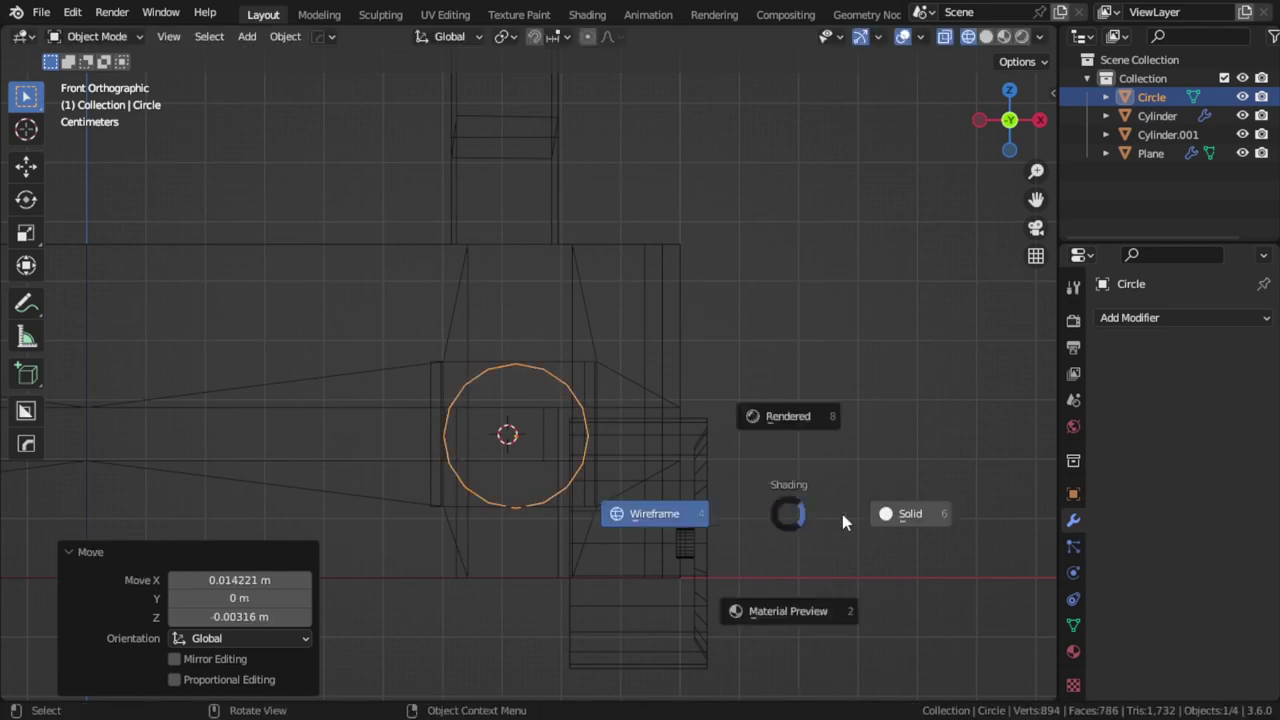
left_click(843, 516)
mouse_move(843, 516)
middle_mouse_down()
mouse_move(636, 522)
mouse_move(734, 410)
mouse_move(686, 437)
middle_mouse_up()
Move the circle along Y into the socket and extrude its edge loop along Y.
key("Tab")
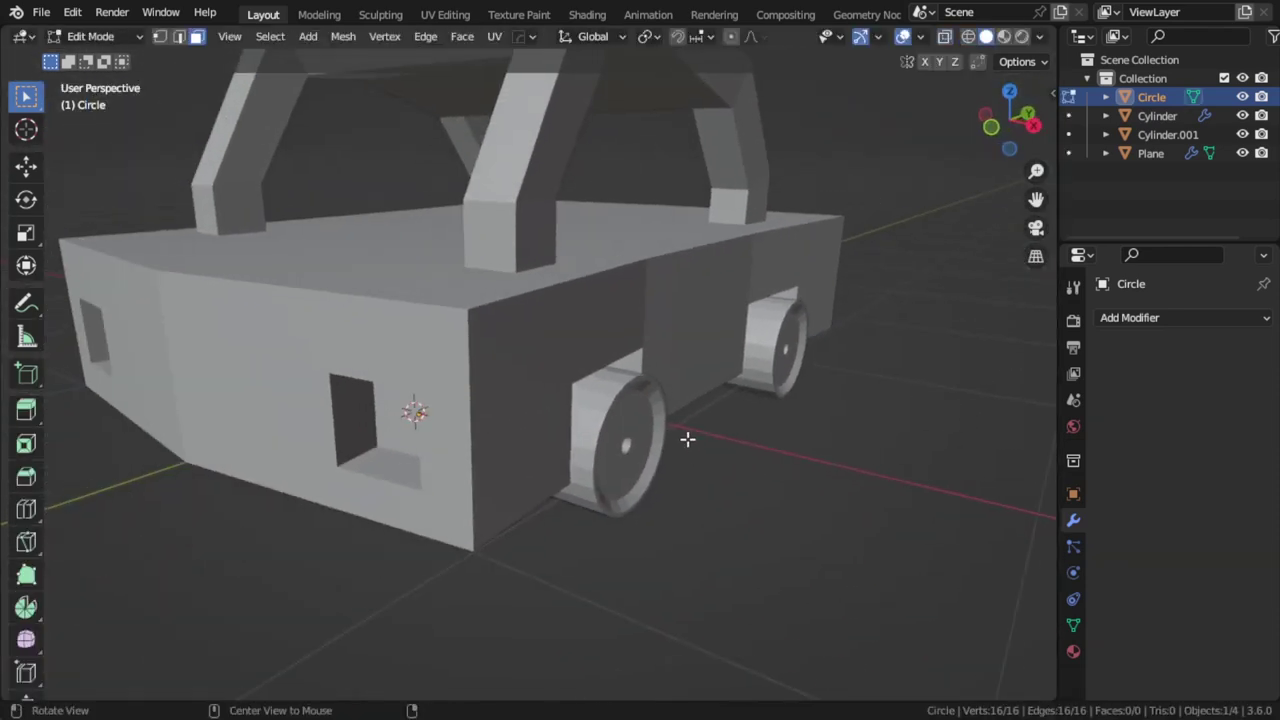
scroll(686, 437, "up", 2)
key("g")
key("y")
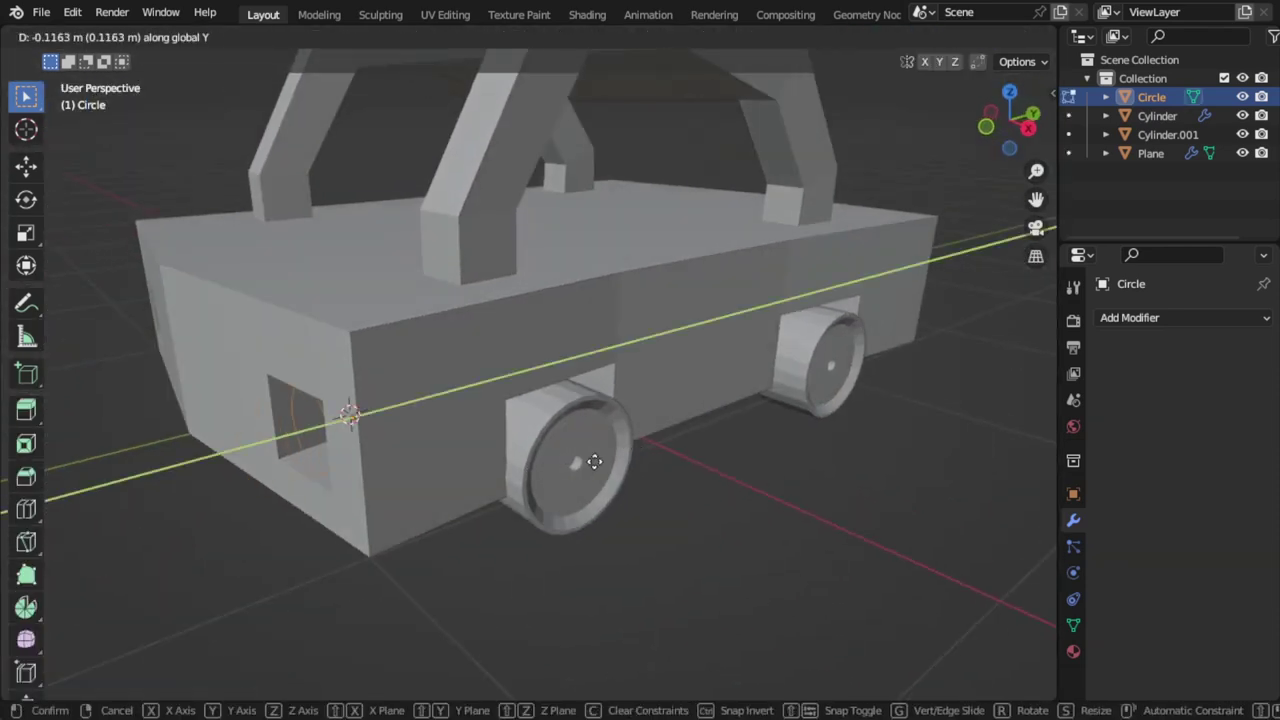
left_click(595, 460)
key("2")
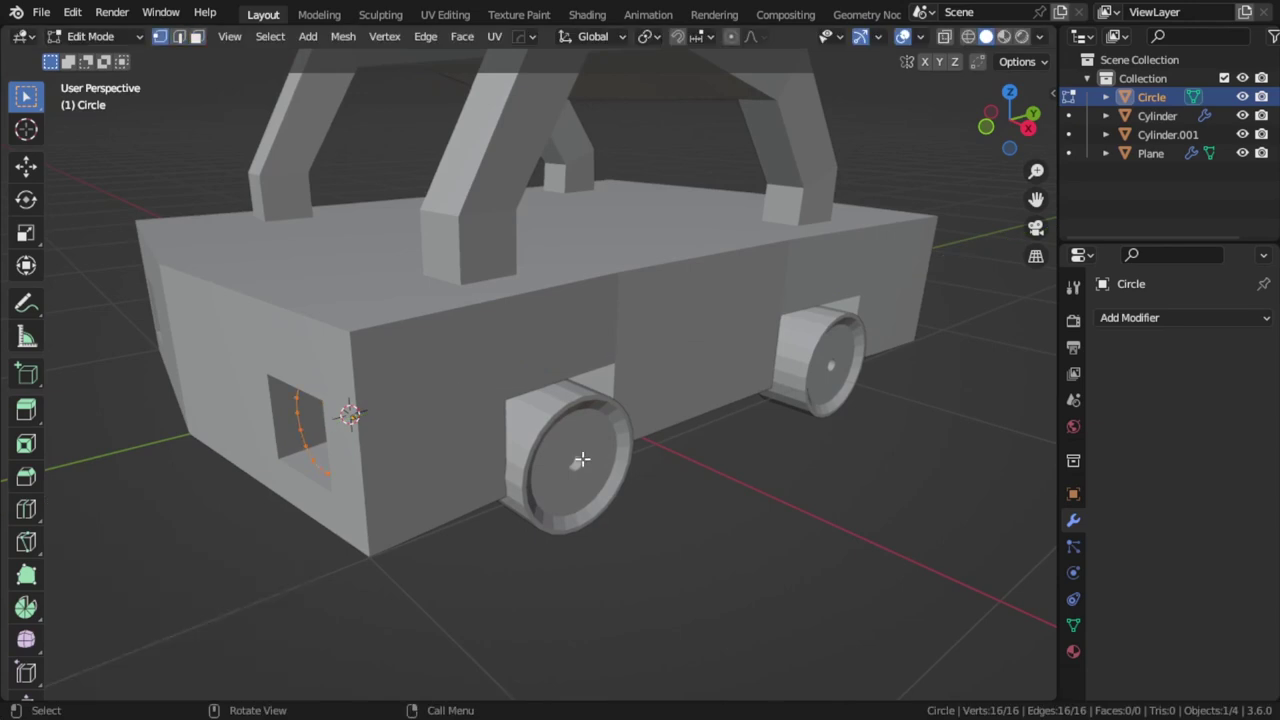
key("e")
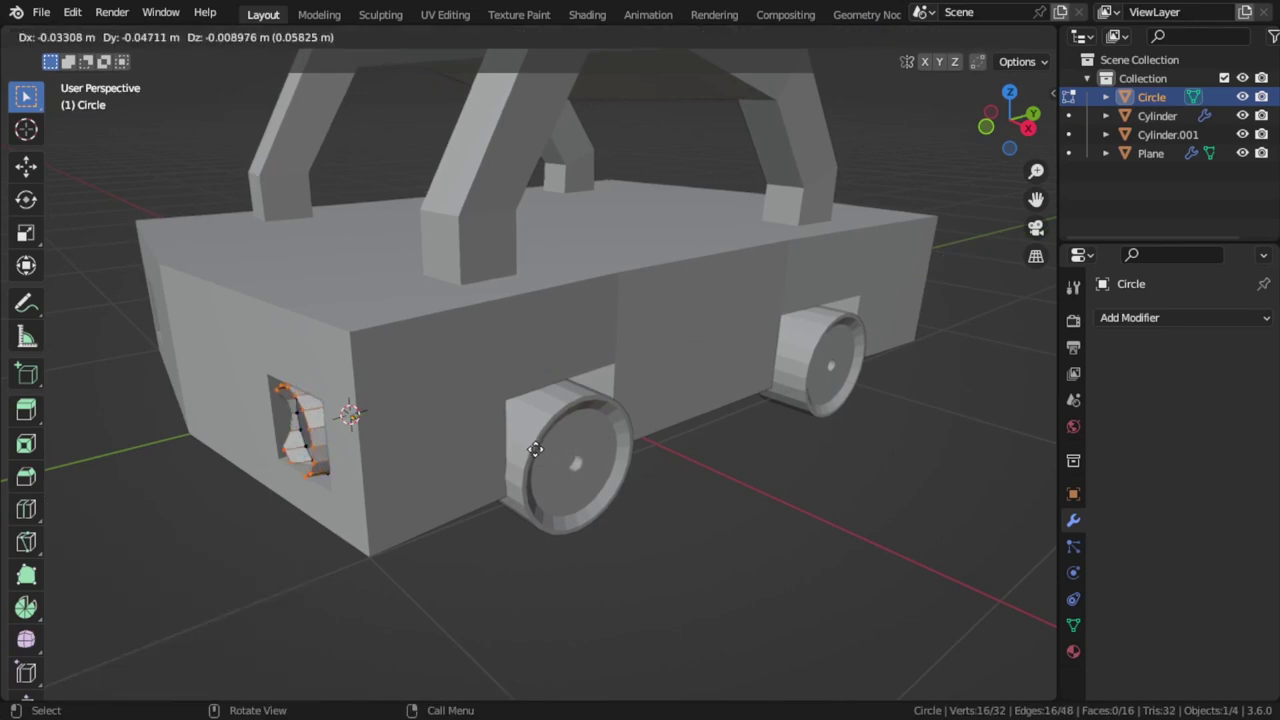
key("y")
left_click(530, 455)
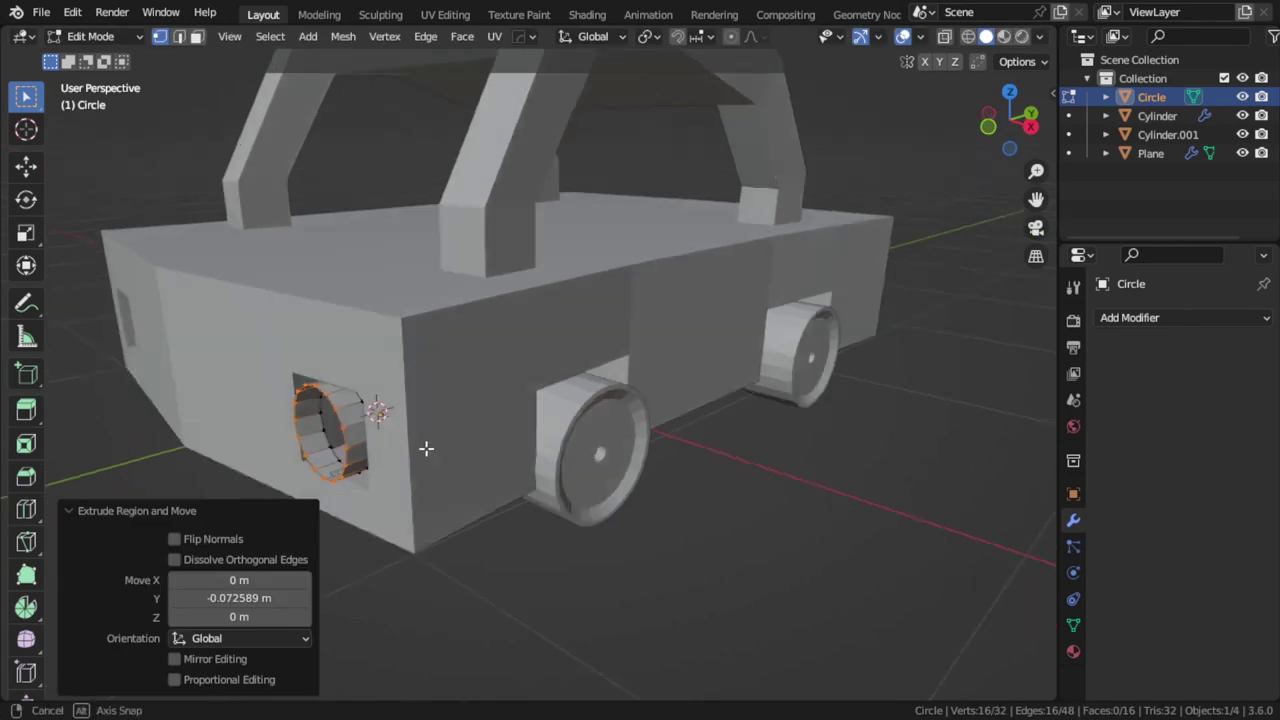
Scale the extruded loop and extrude a smaller inner ring to finish the rim.
middle_click_drag(423, 449, 477, 443)
scroll(711, 497, "up", 4)
key("s")
left_click(623, 486)
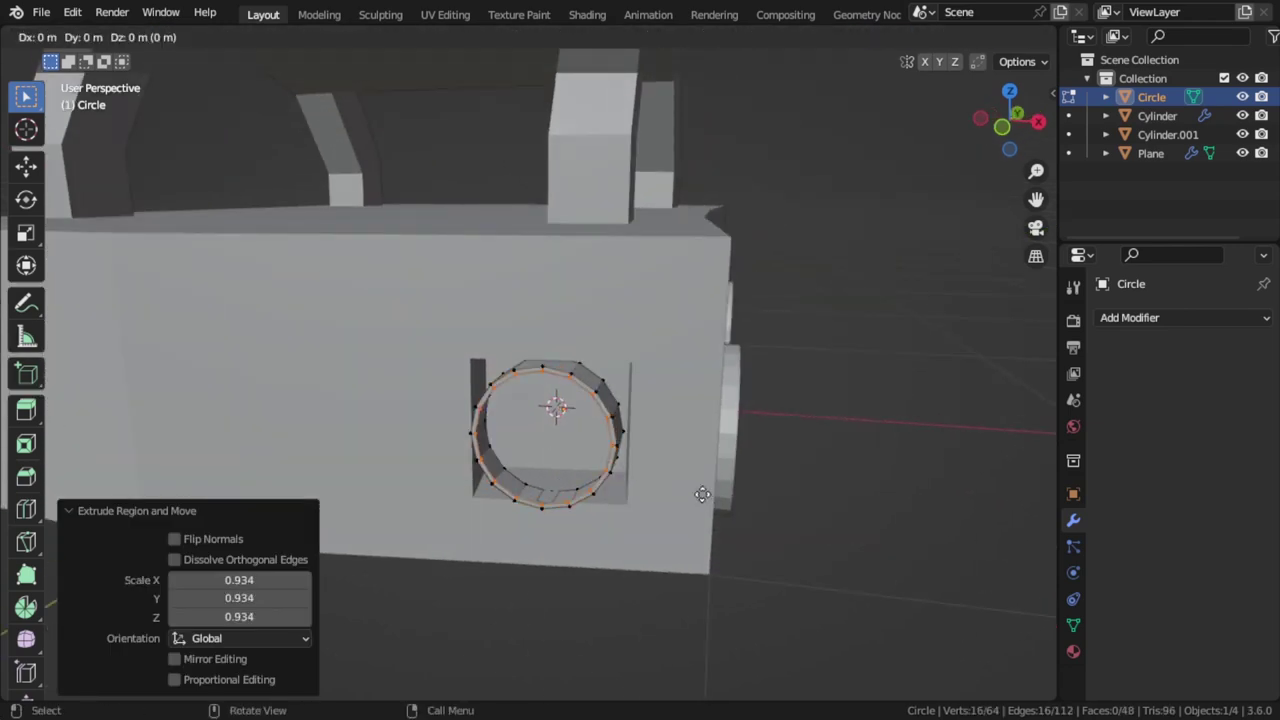
key("e")
key("s")
left_click(637, 480)
key("f")
middle_click_drag(637, 480, 636, 487)
Add a Mirror modifier to the headlight circle with Plane as the mirror object.
key("Tab")
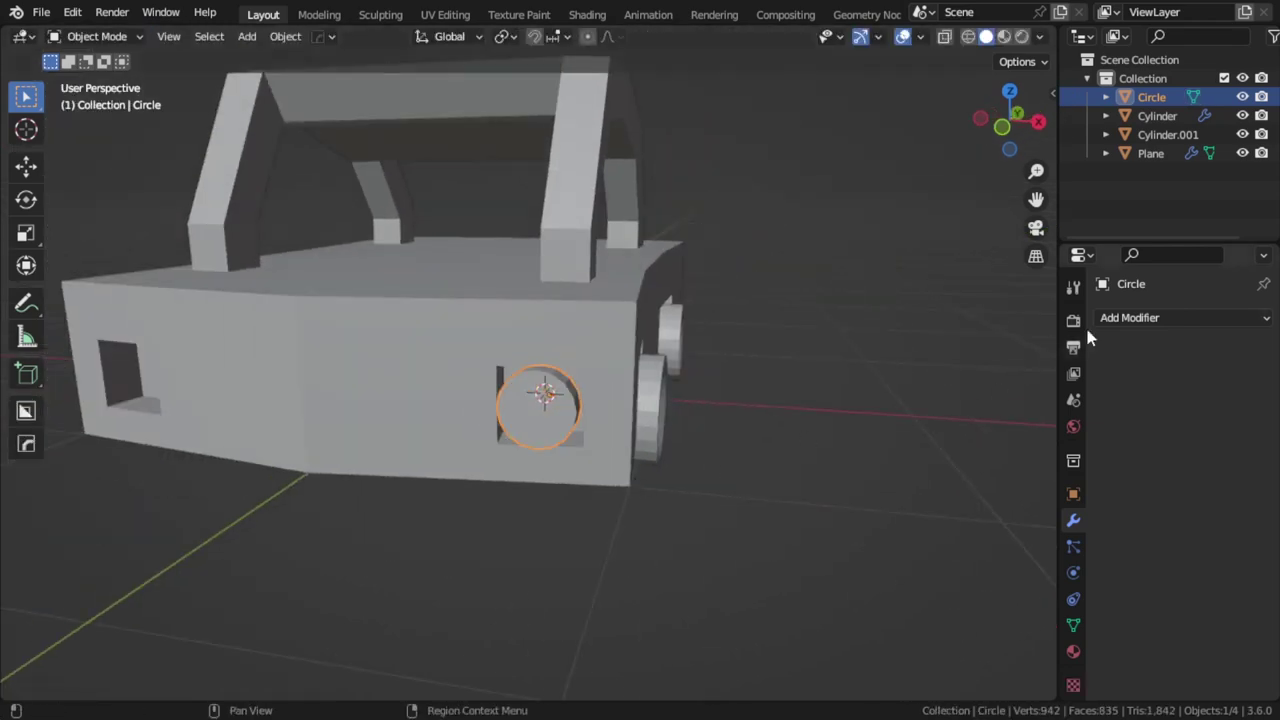
left_click(1120, 318)
left_click(897, 538)
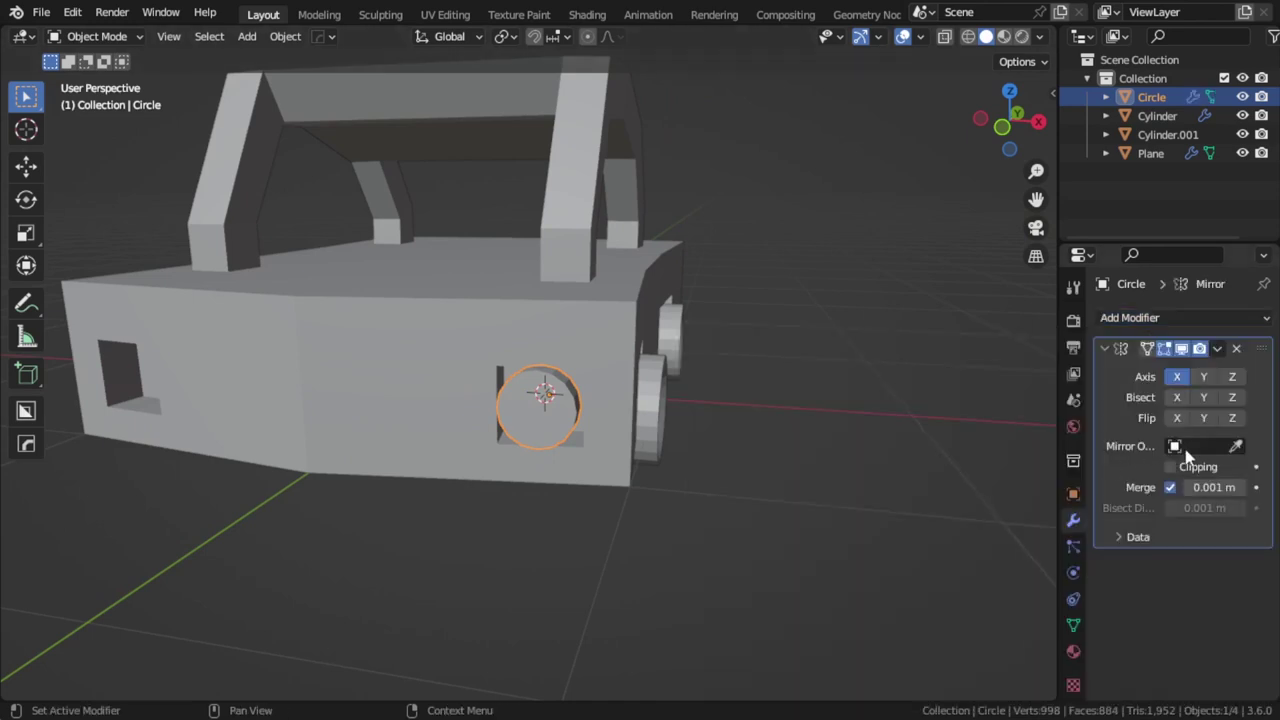
left_click(1234, 448)
left_click(536, 331)
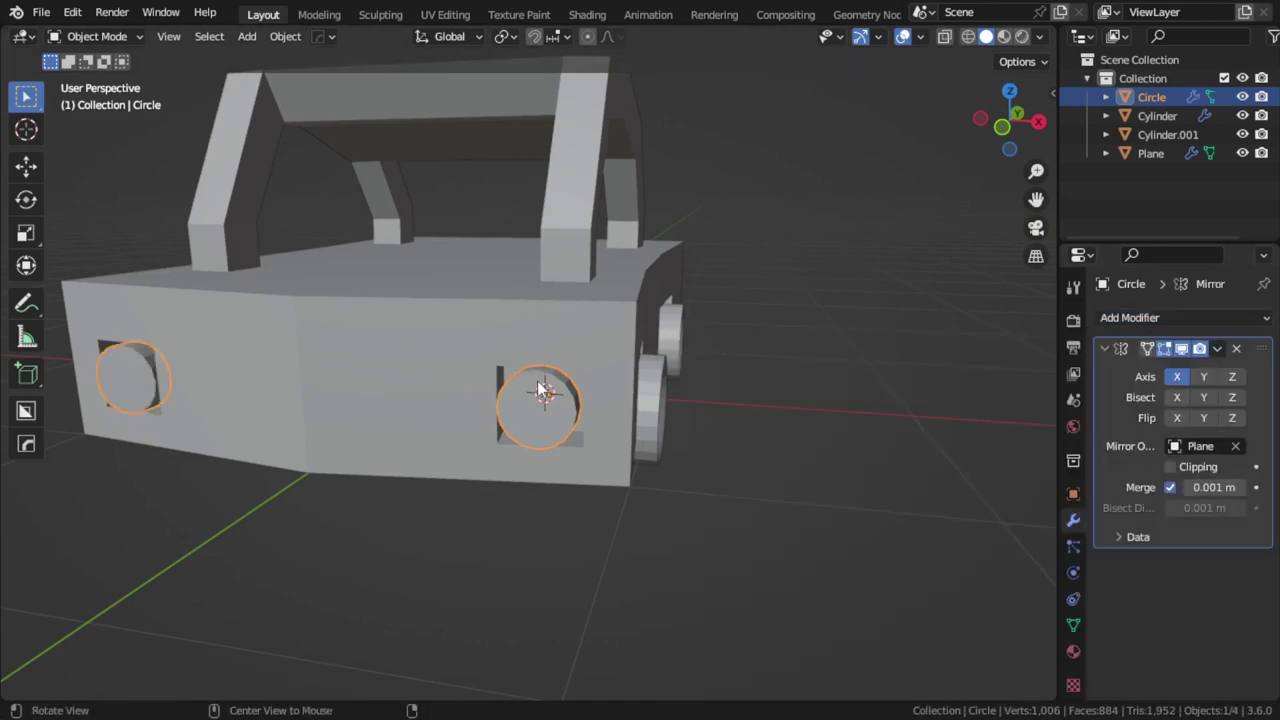
Orbit around the car to inspect the mirrored headlight on both sides.
key("alt+a")
mouse_move(540, 390)
middle_mouse_down()
mouse_move(703, 403)
mouse_move(528, 427)
middle_mouse_up()
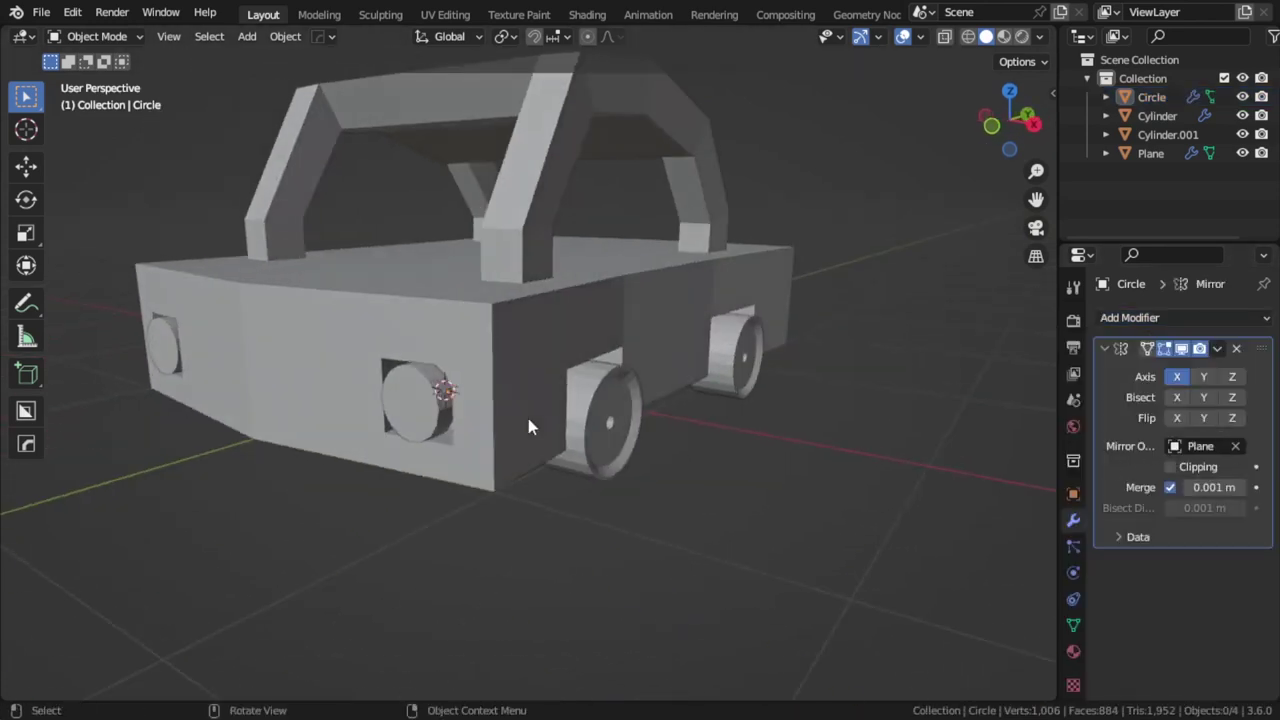
scroll(528, 427, "up", 3)
left_click(380, 412)
key("Tab")
scroll(386, 429, "up", 3)
key("Tab")
scroll(388, 433, "down", 5)
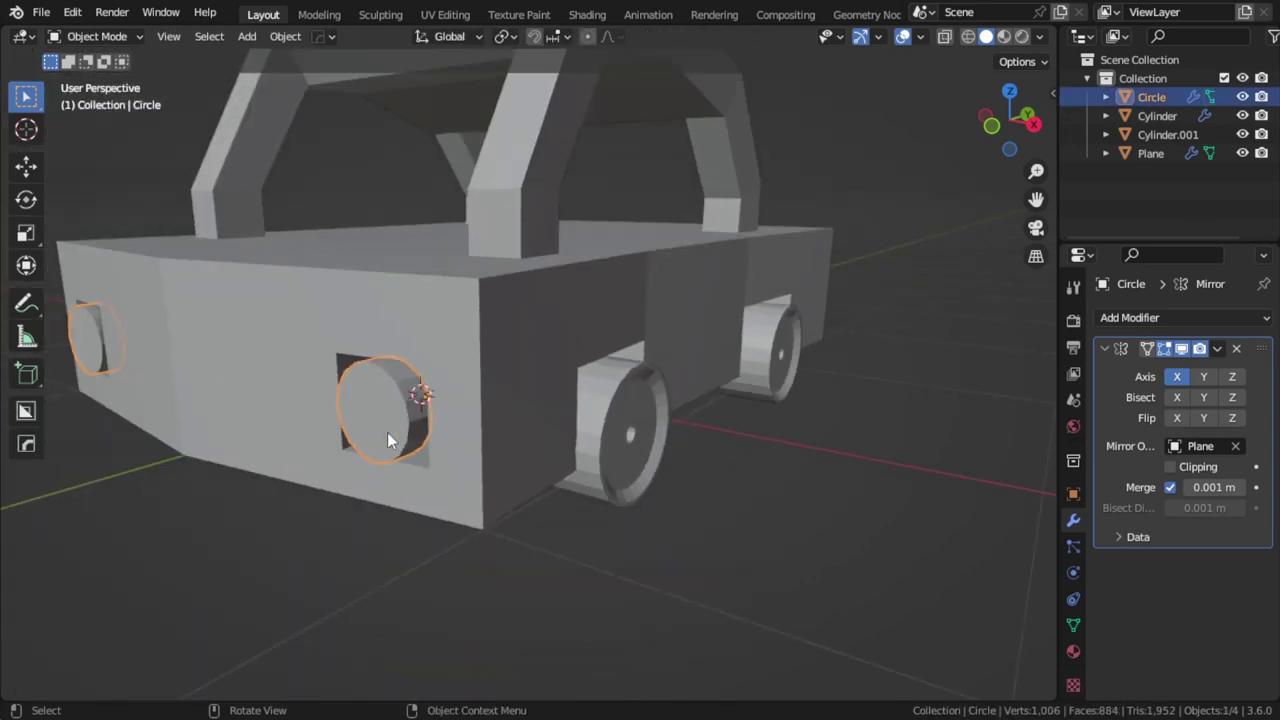
key("alt+a")
scroll(430, 430, "down", 2)
scroll(485, 428, "down", 3)
mouse_move(577, 445)
middle_mouse_down()
mouse_move(541, 490)
mouse_move(628, 463)
mouse_move(584, 449)
middle_mouse_up()
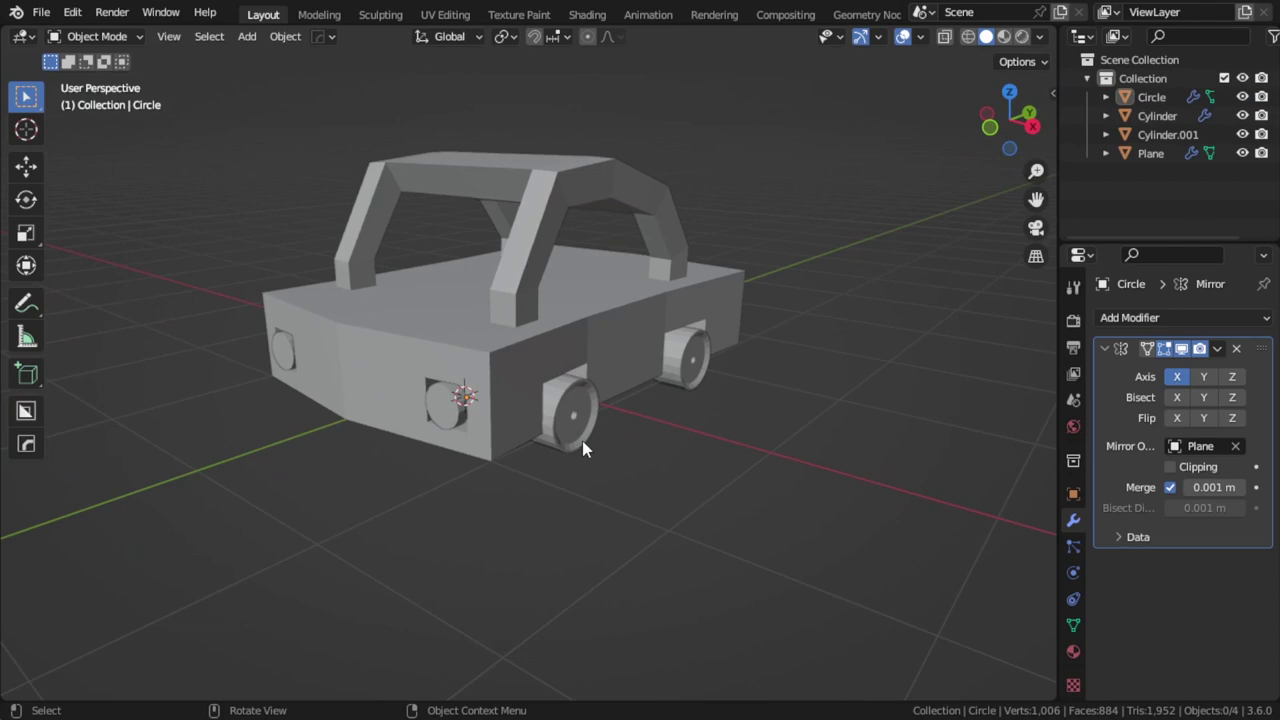
In Edit Mode on the car body, slide a side edge loop to a new position.
left_click(490, 364)
key("Tab")
mouse_move(645, 363)
middle_mouse_down()
mouse_move(677, 364)
mouse_move(663, 366)
middle_mouse_up()
key("2")
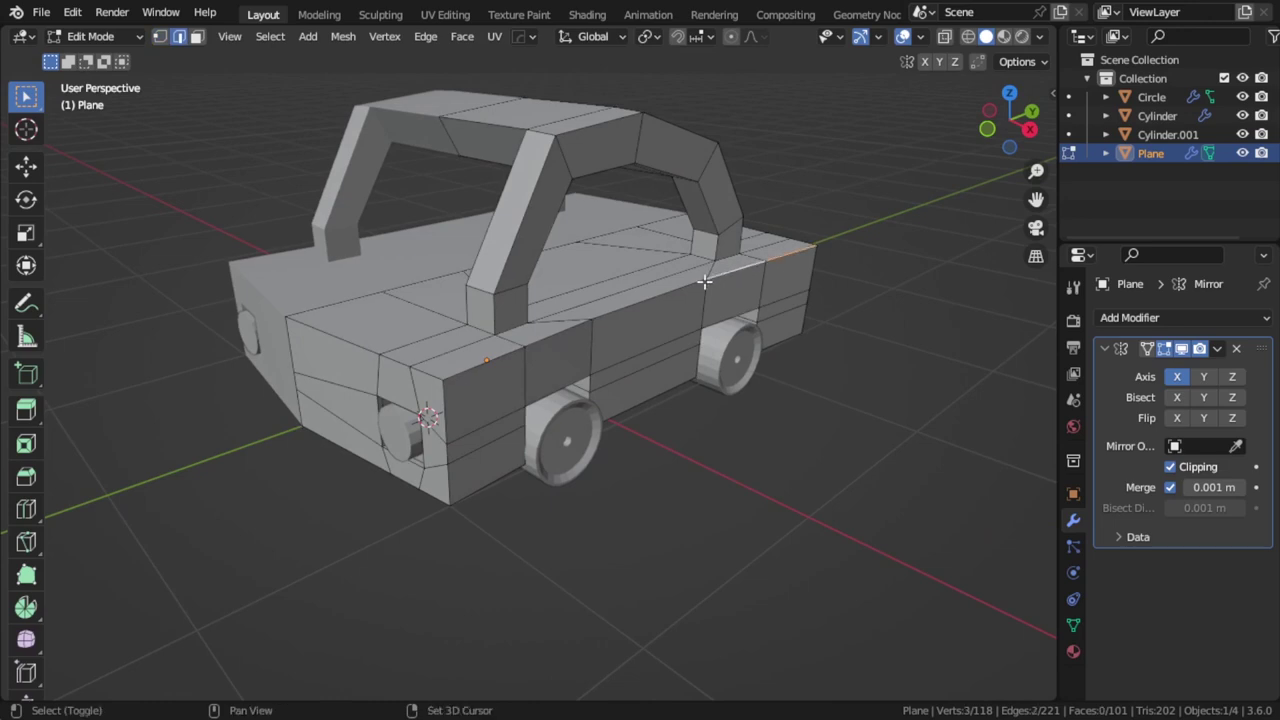
key("g")
key("g")
left_click(650, 365)
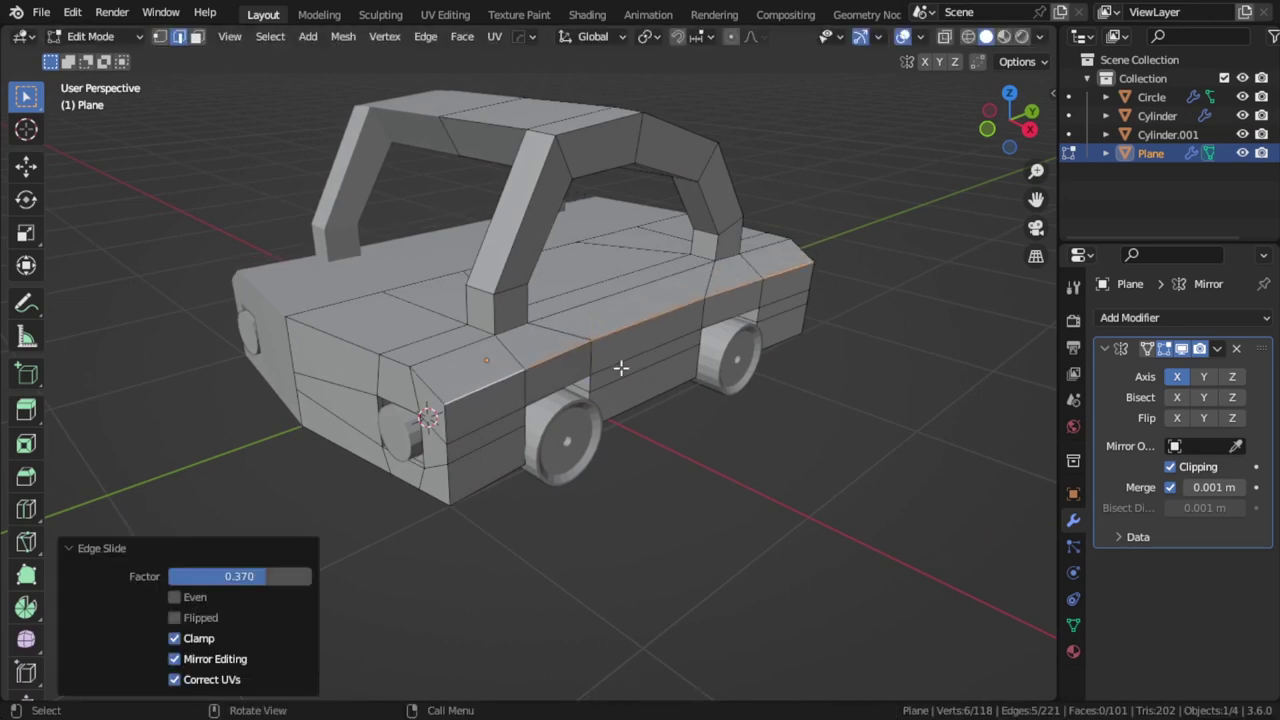
scroll(451, 372, "up", 1)
left_click(376, 362)
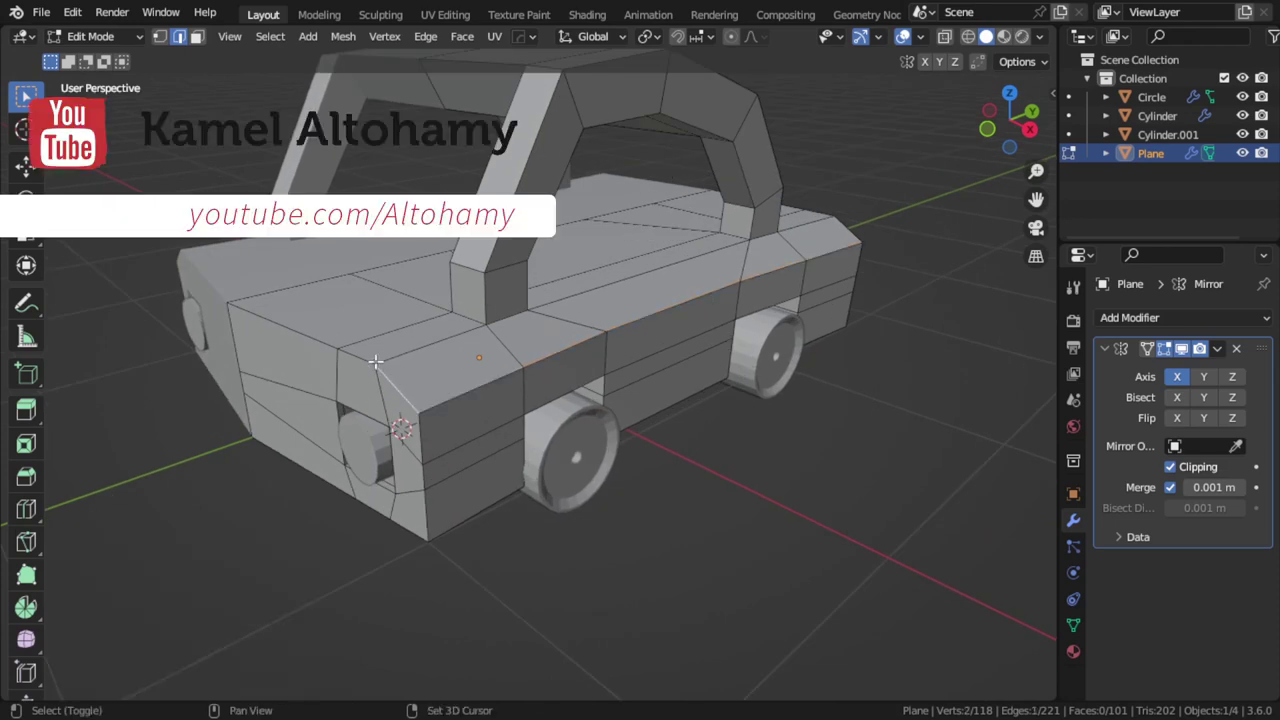
key("g")
key("g")
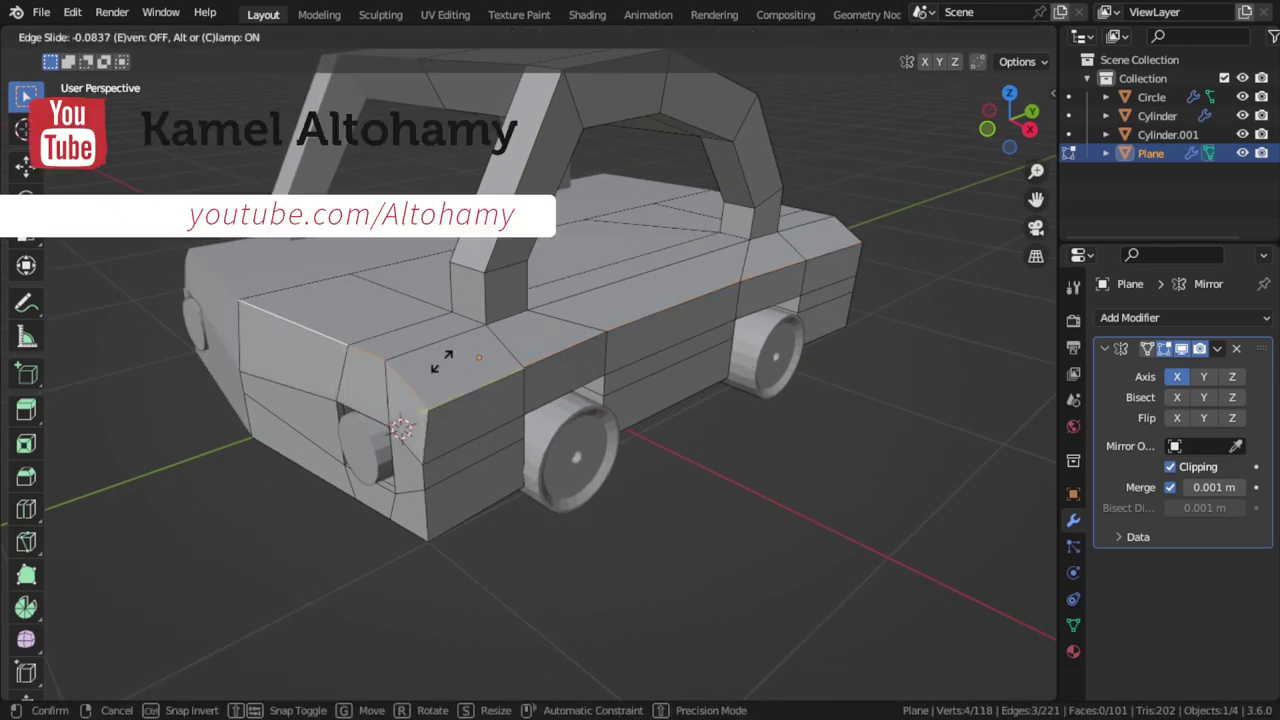
right_click(462, 348)
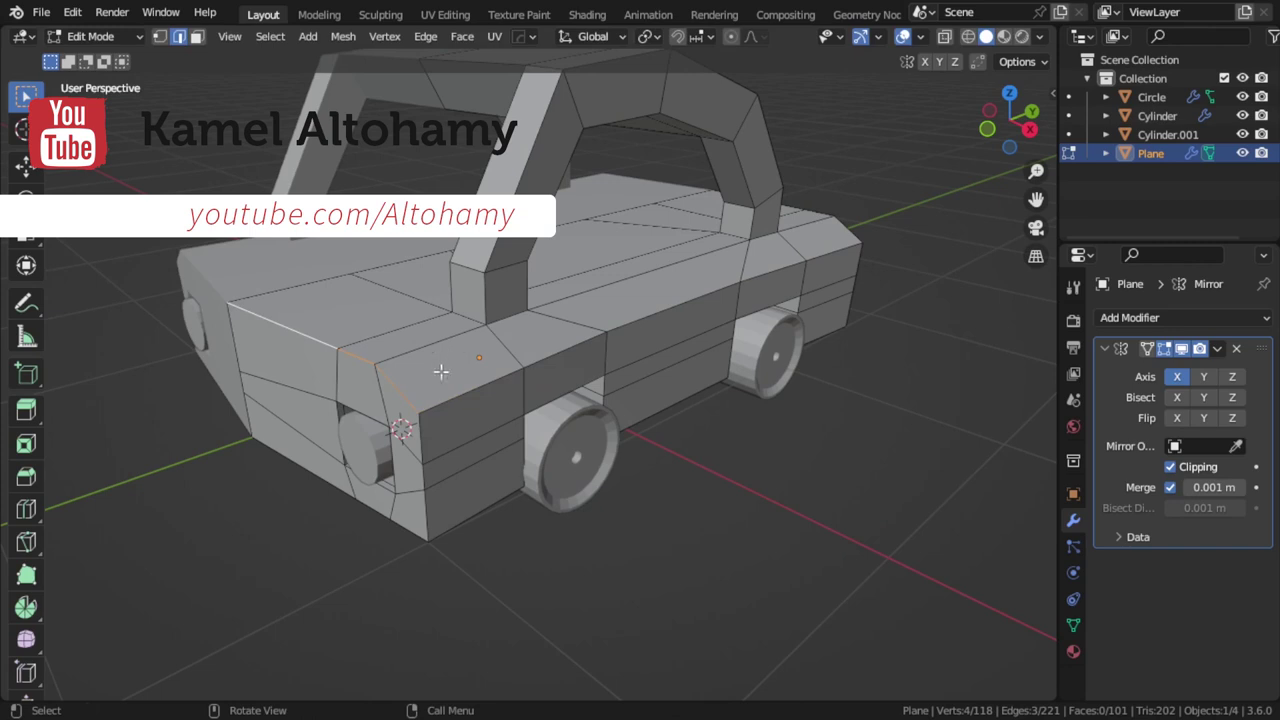
In see-through Right view, scale the front and rear end vertices inward along Y.
key("KP_3")
key("alt+z")
key("Home")
key("1")
key("a")
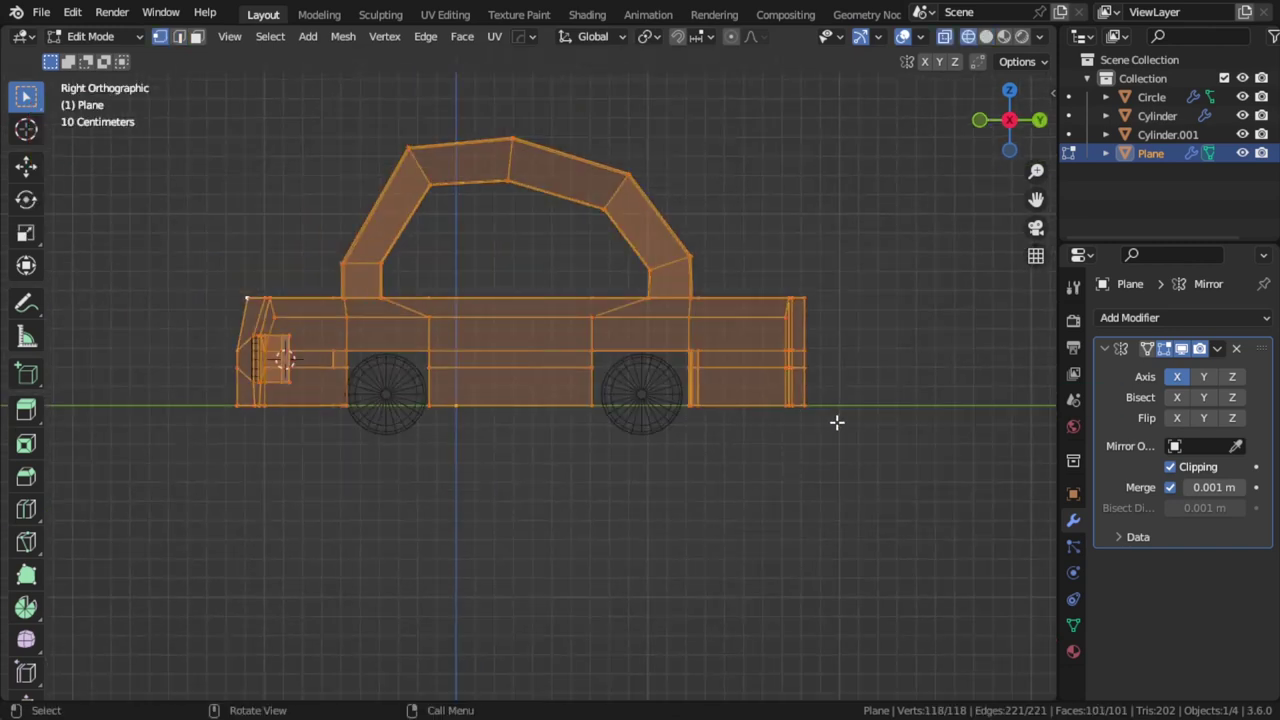
key("alt+a")
key("b")
left_click_drag(837, 386, 729, 429)
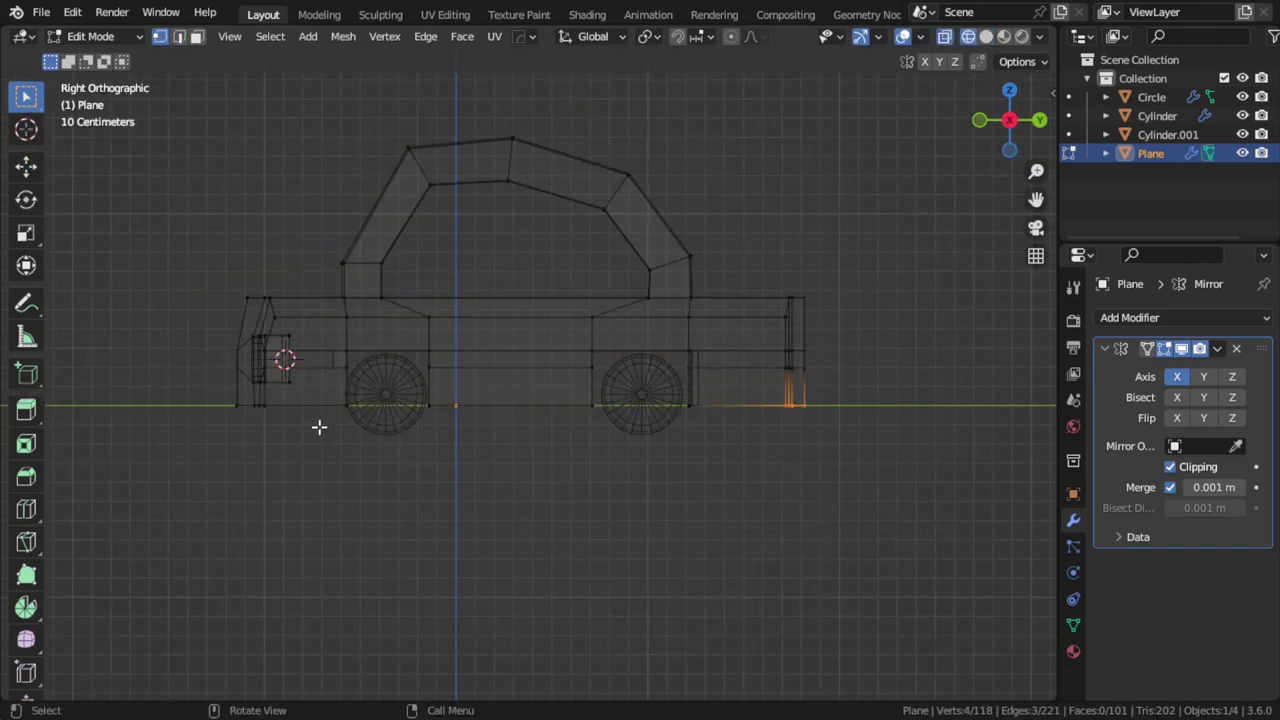
left_click_drag(288, 390, 160, 430, "shift")
key("s")
key("y")
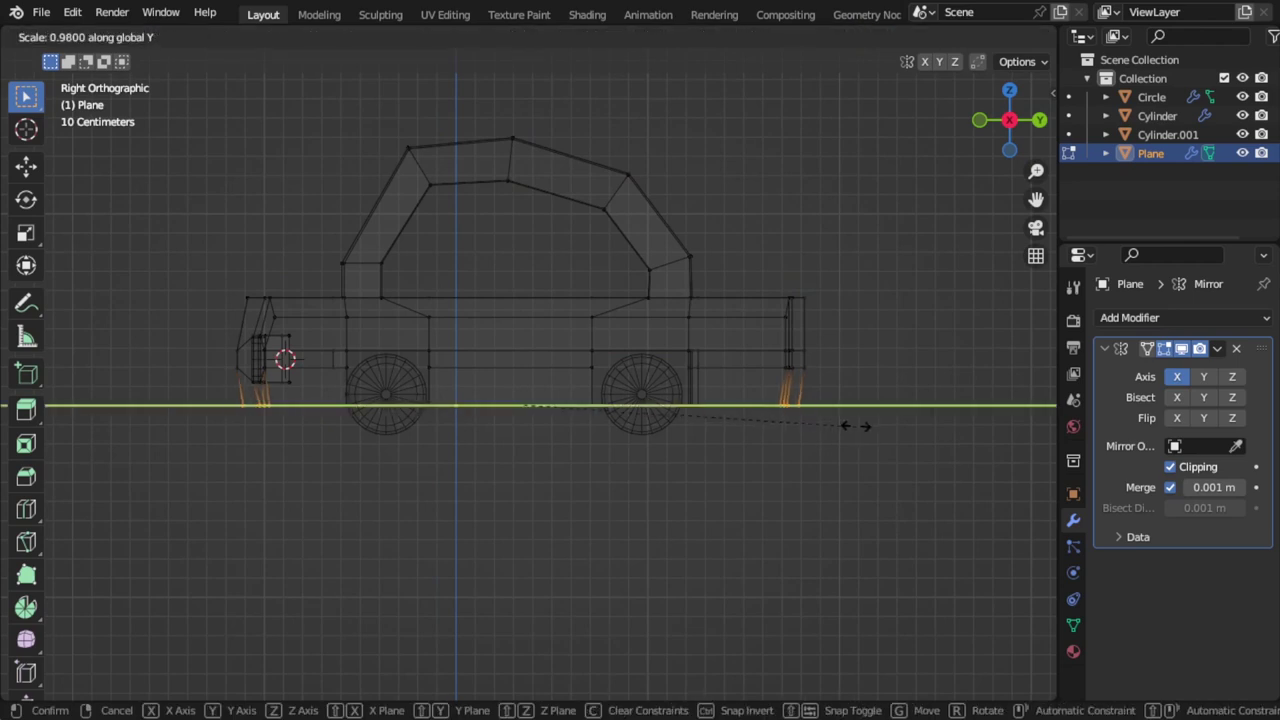
left_click(838, 420)
Move the upper rear corner vertices along Y to slant the rear.
key("a")
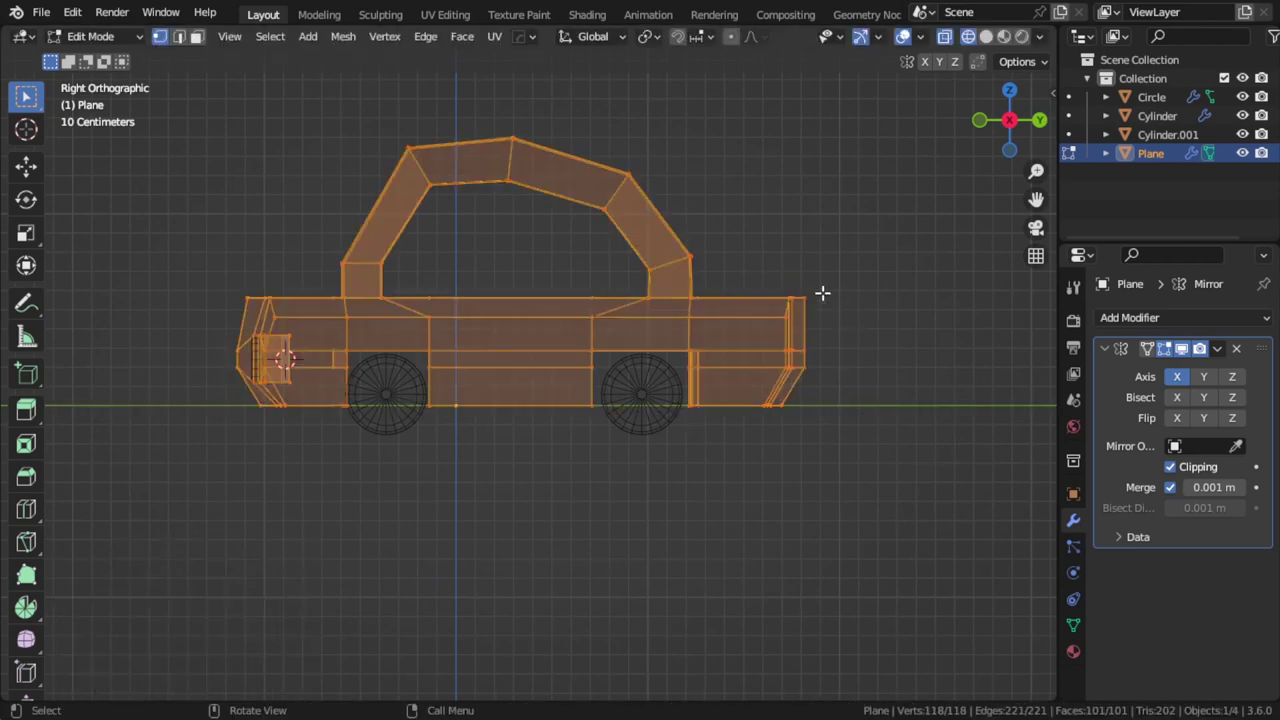
key("alt+a")
key("b")
left_click_drag(836, 265, 758, 331)
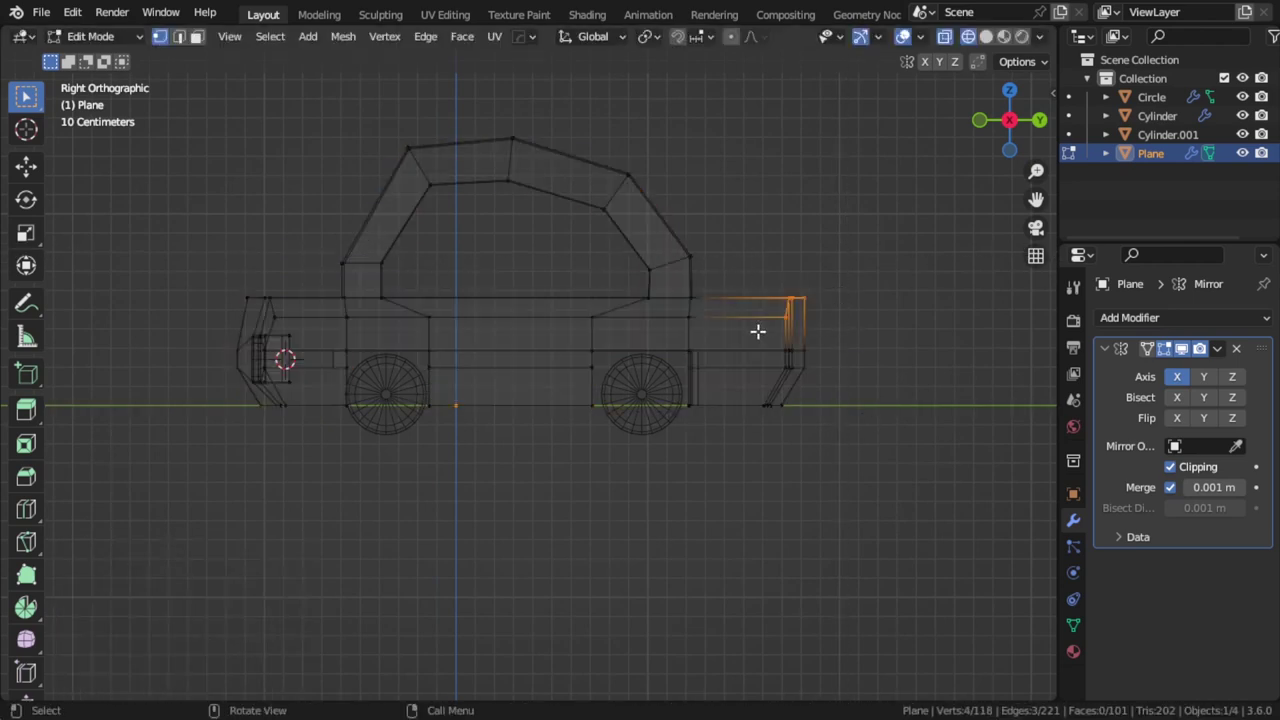
key("g")
key("y")
left_click(874, 303)
Enable Ambient Occlusion in the Render Properties.
key("Tab")
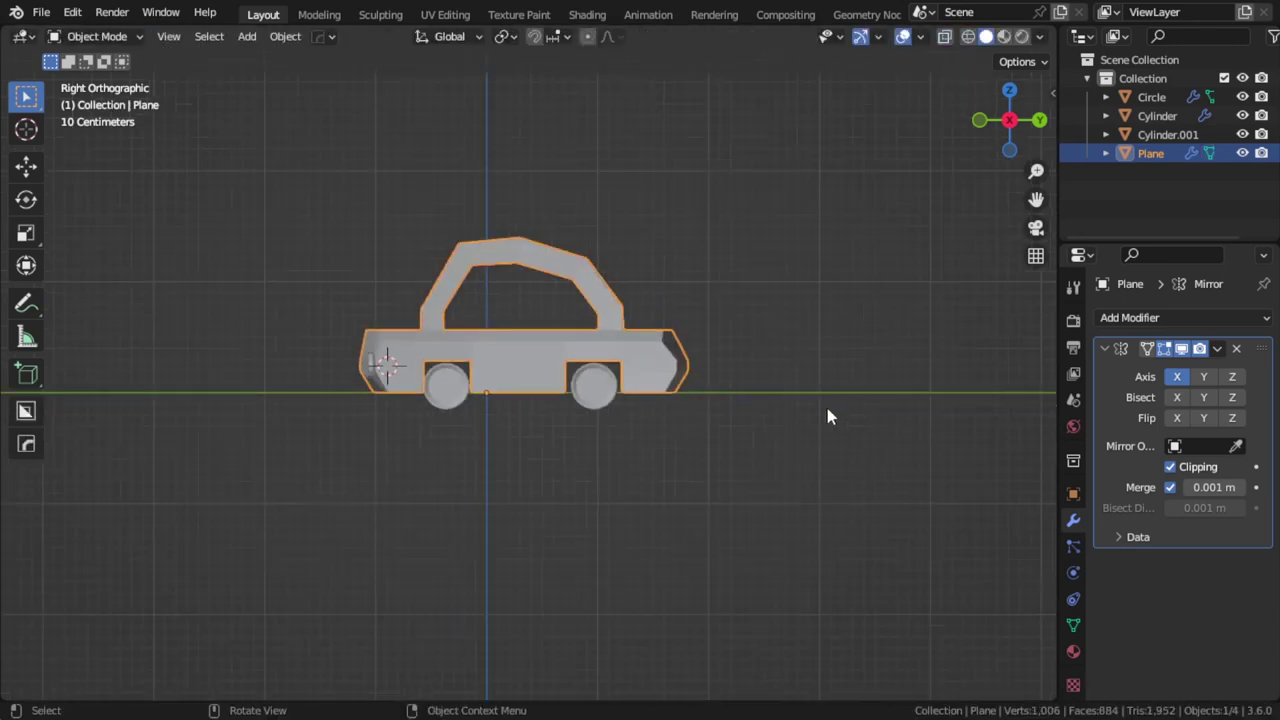
mouse_move(829, 414)
middle_mouse_down()
mouse_move(820, 423)
mouse_move(884, 446)
mouse_move(711, 397)
mouse_move(686, 372)
mouse_move(634, 229)
mouse_move(786, 346)
mouse_move(686, 374)
middle_mouse_up()
scroll(685, 396, "down", 1)
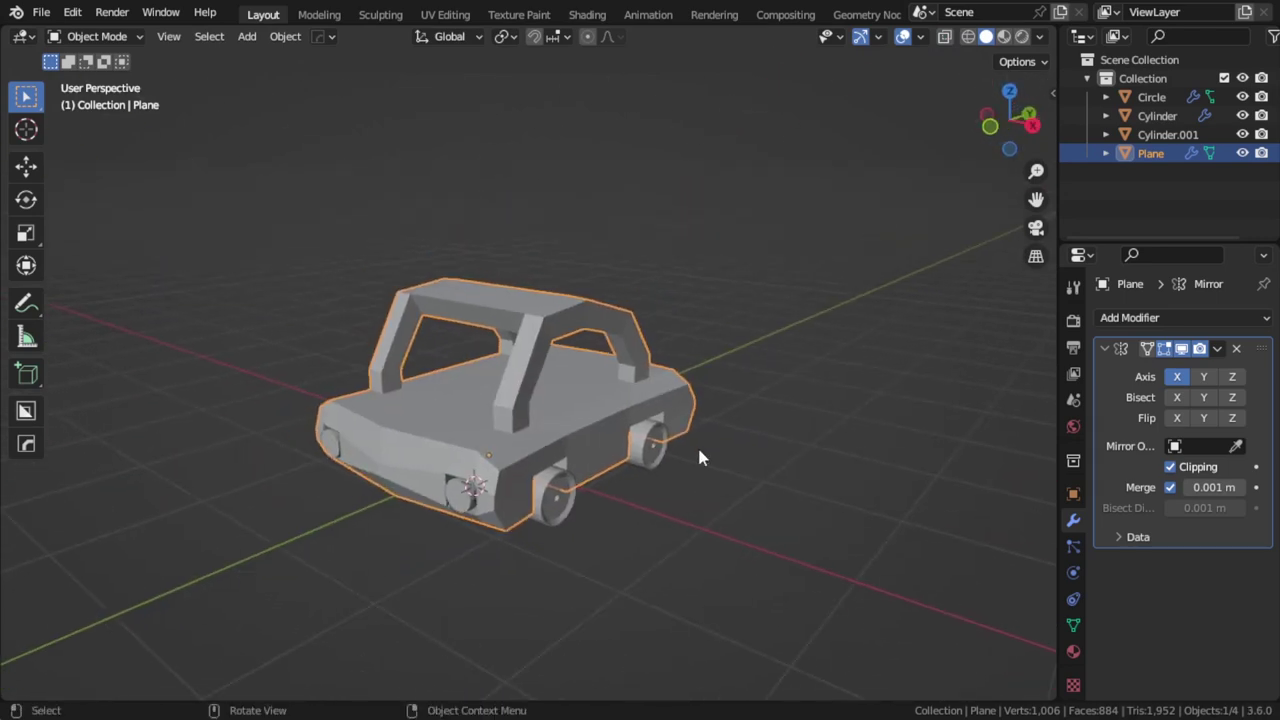
left_click(1073, 321)
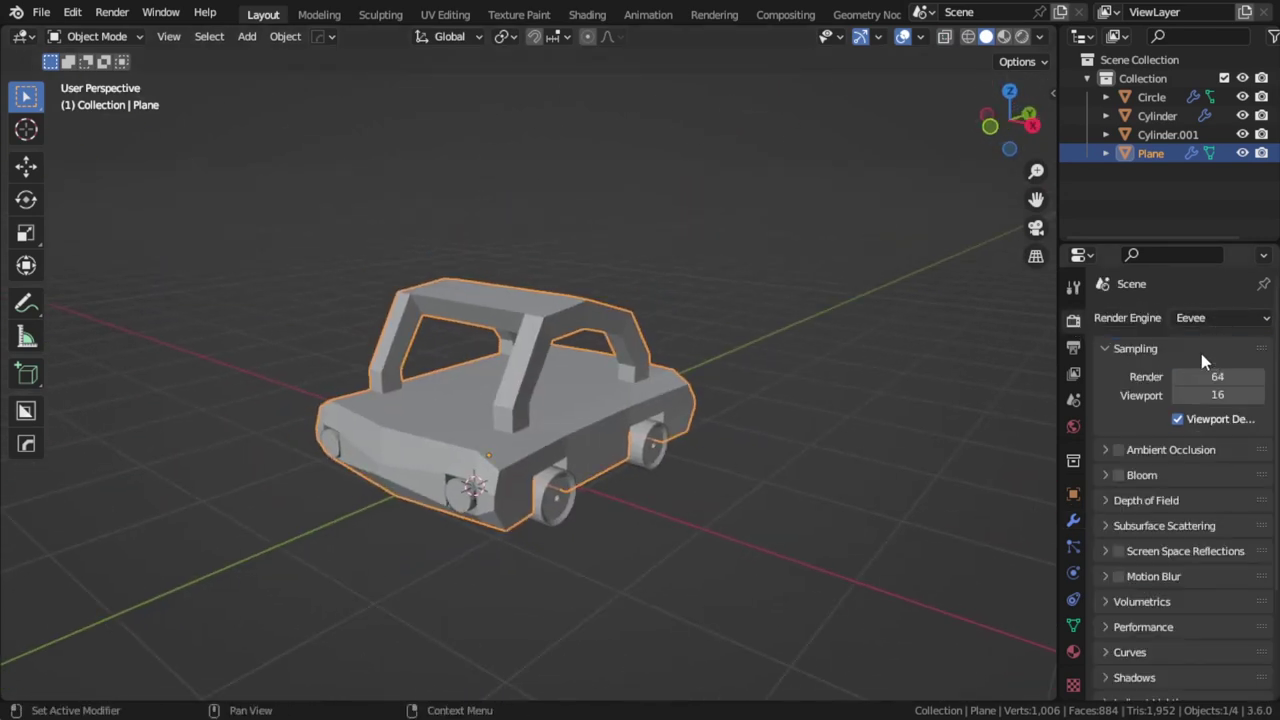
left_click(1138, 349)
left_click(1118, 374)
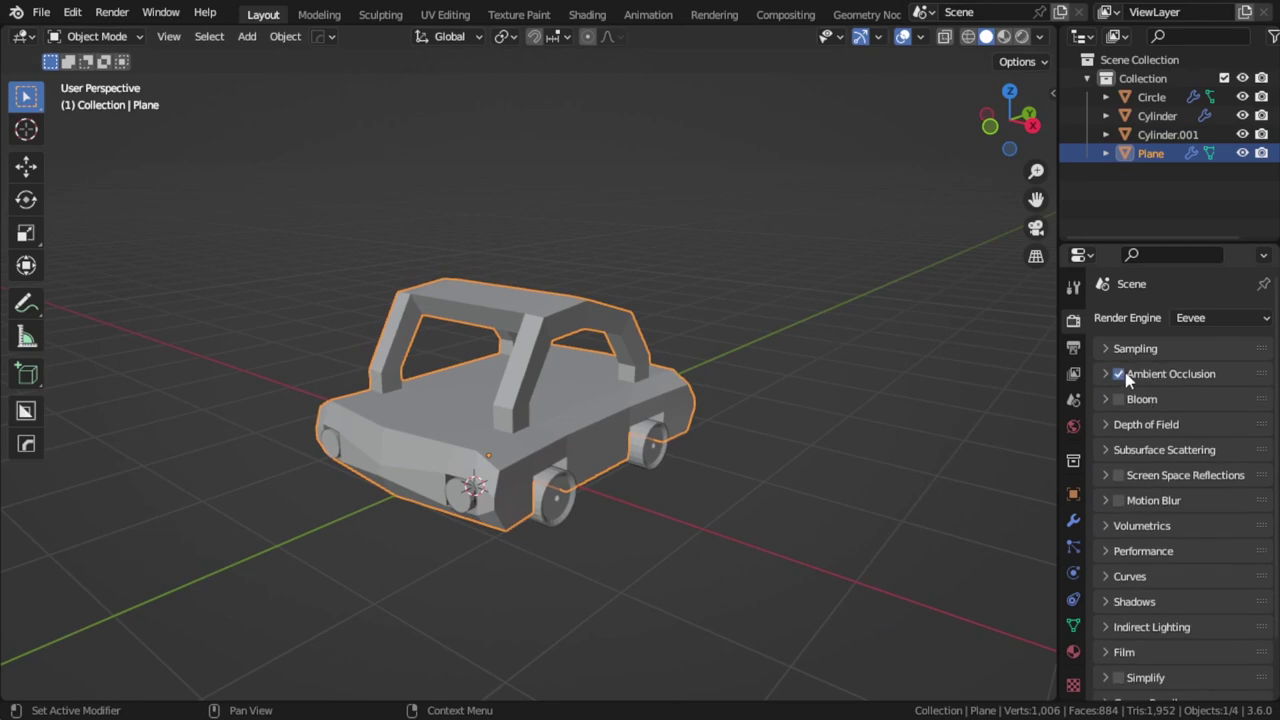
Rename the Outliner's Collection to 'design'.
scroll(657, 390, "down", 2)
scroll(624, 383, "down", 1)
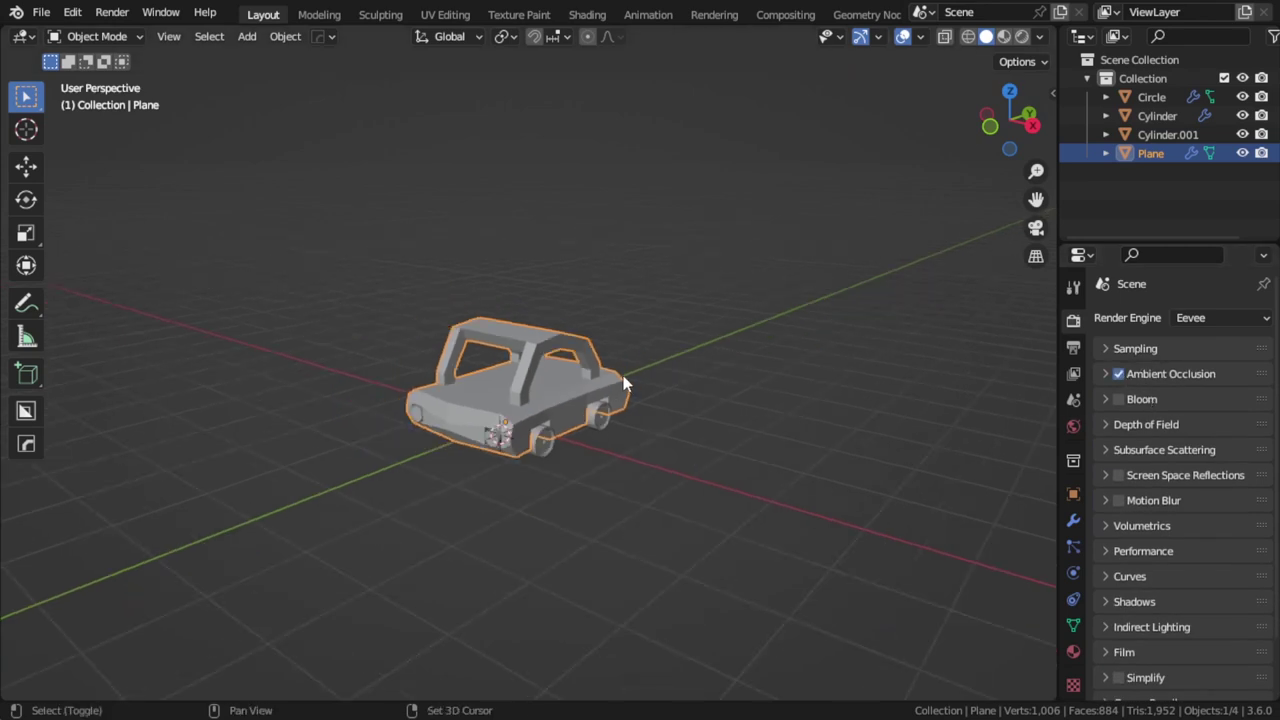
double_click(1150, 78)
type("design")
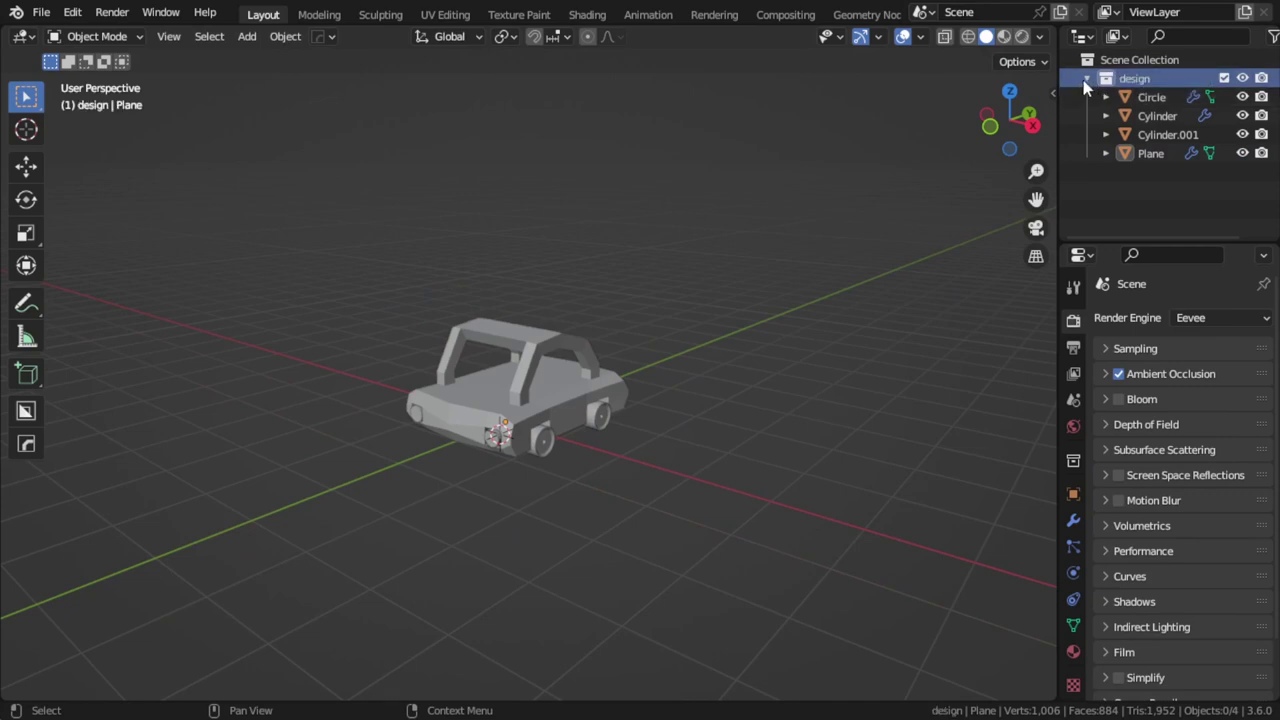
left_click(1087, 78)
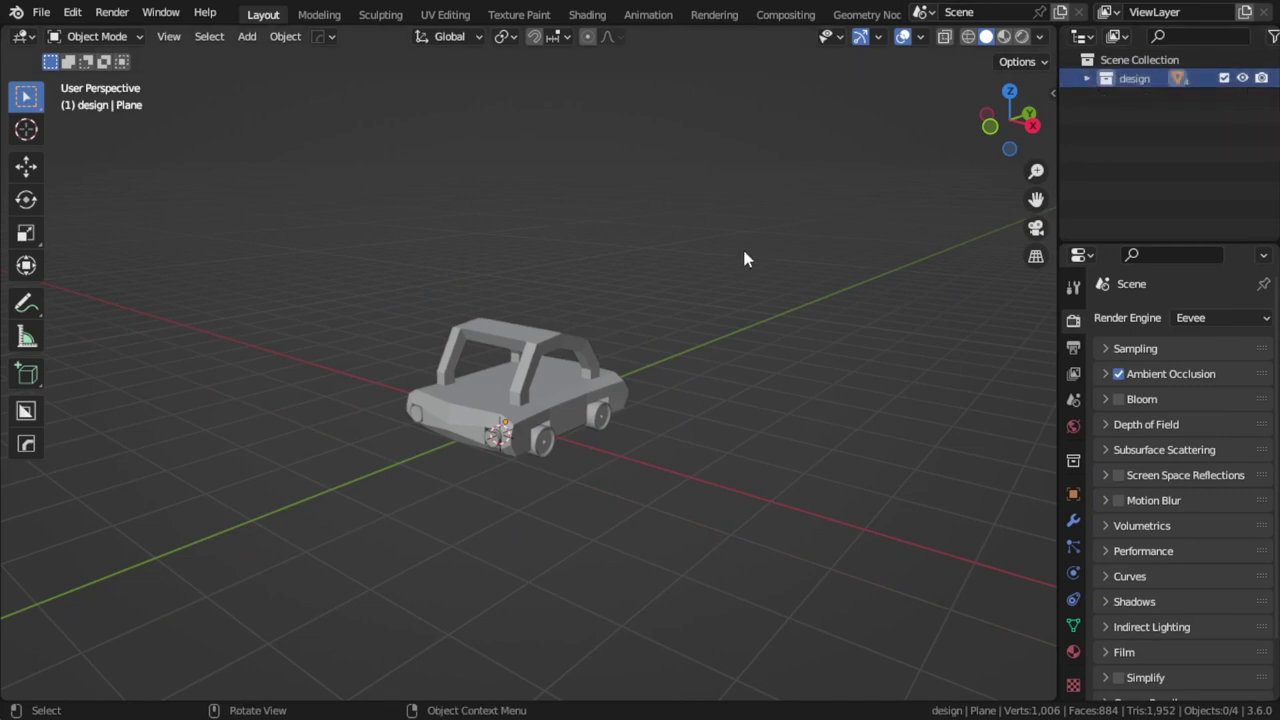
Add a plane and enlarge it into a ground plane.
scroll(559, 306, "up", 3)
key("shift+a")
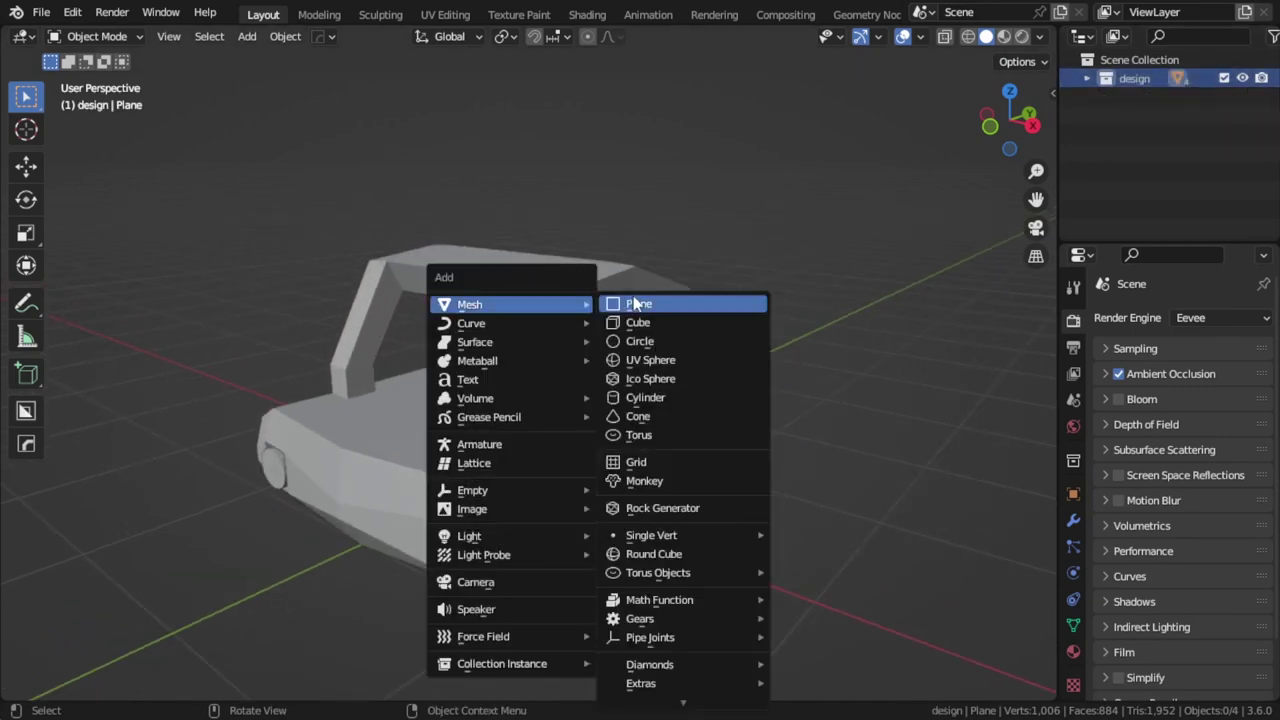
left_click(666, 304)
key("s")
left_click(985, 395)
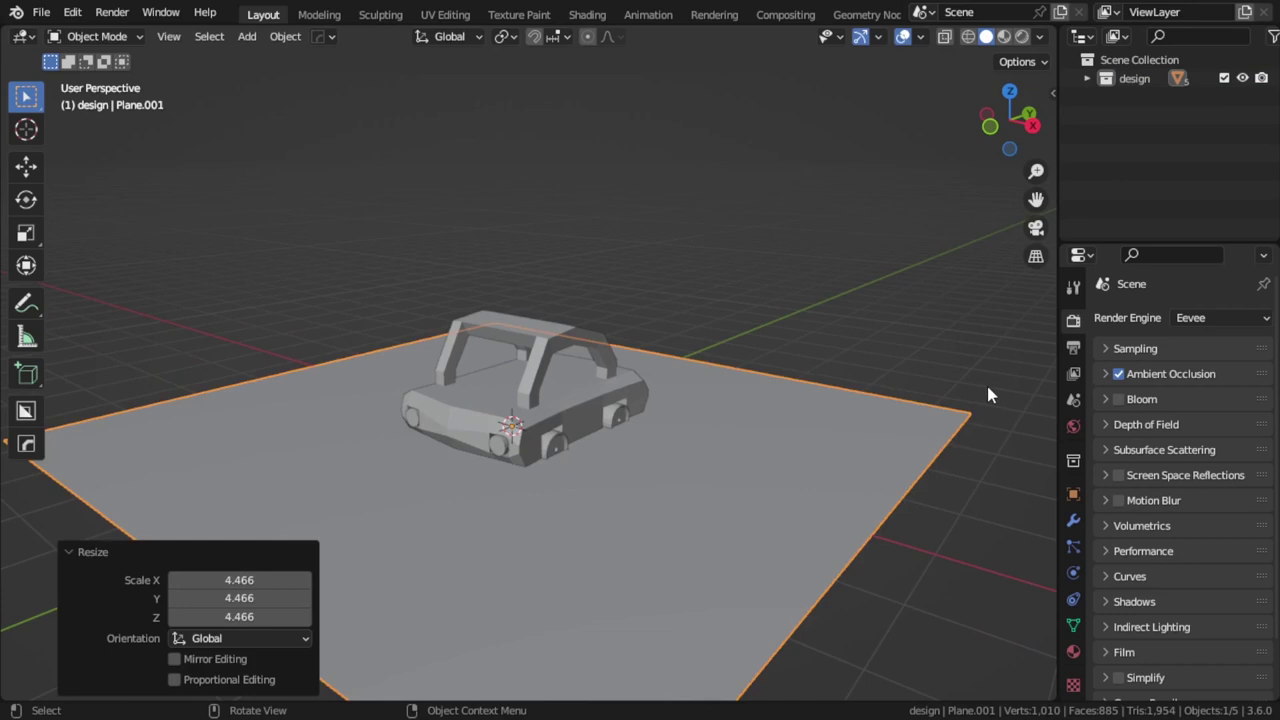
key("KP_3")
scroll(711, 375, "up", 2)
scroll(665, 317, "up", 2)
scroll(666, 317, "up", 3)
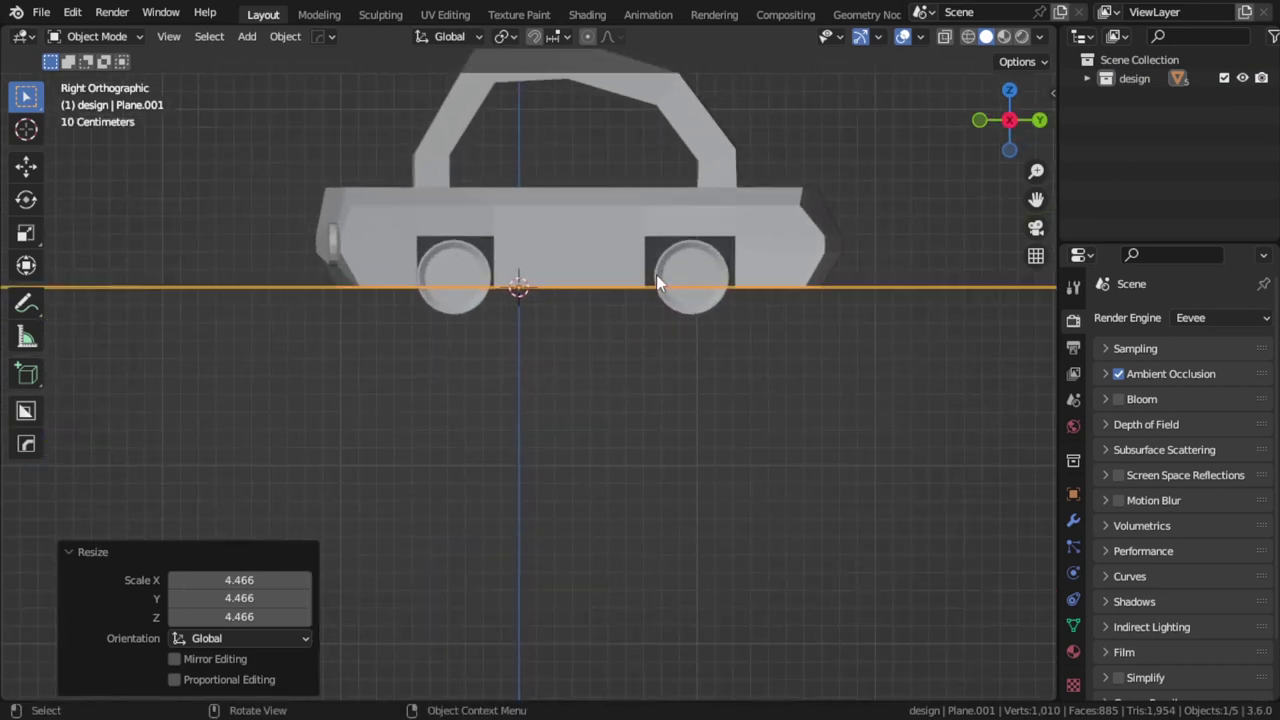
Lower the plane along Z beneath the wheels and shrink it slightly.
key("g")
key("z")
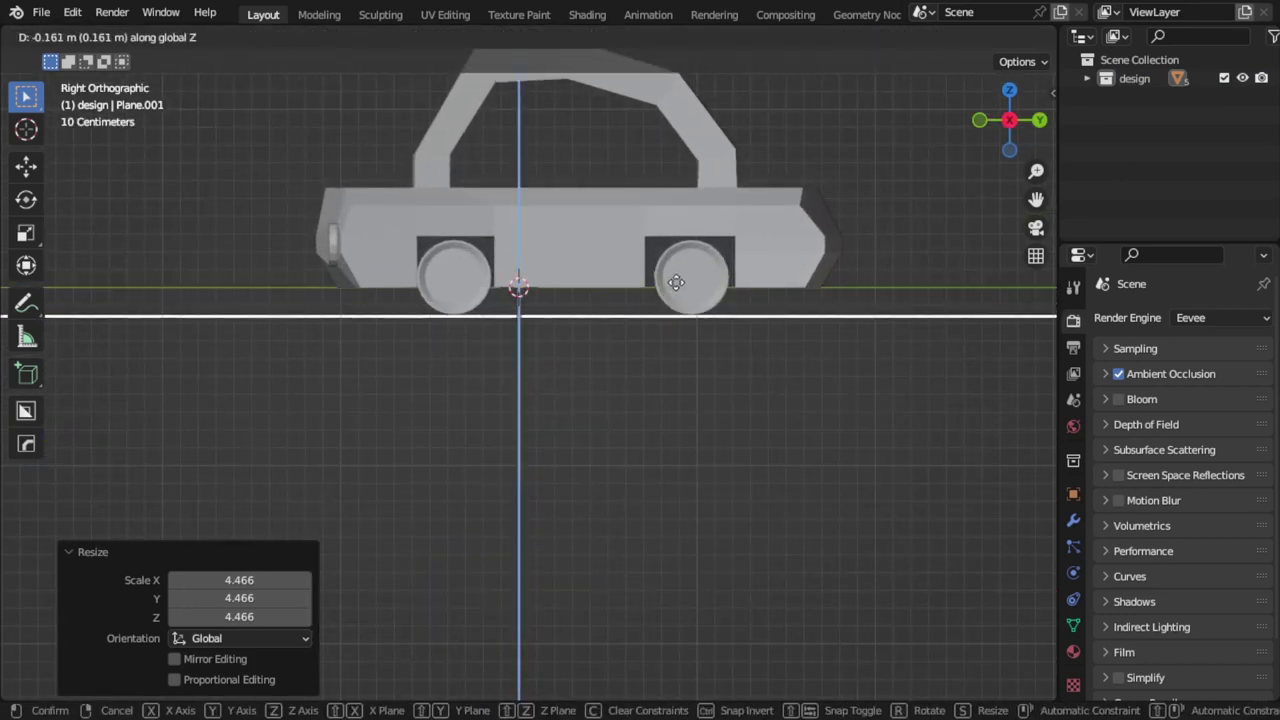
left_click(672, 285)
scroll(640, 310, "down", 4)
mouse_move(612, 325)
middle_mouse_down()
mouse_move(645, 421)
mouse_move(695, 402)
middle_mouse_up()
key("s")
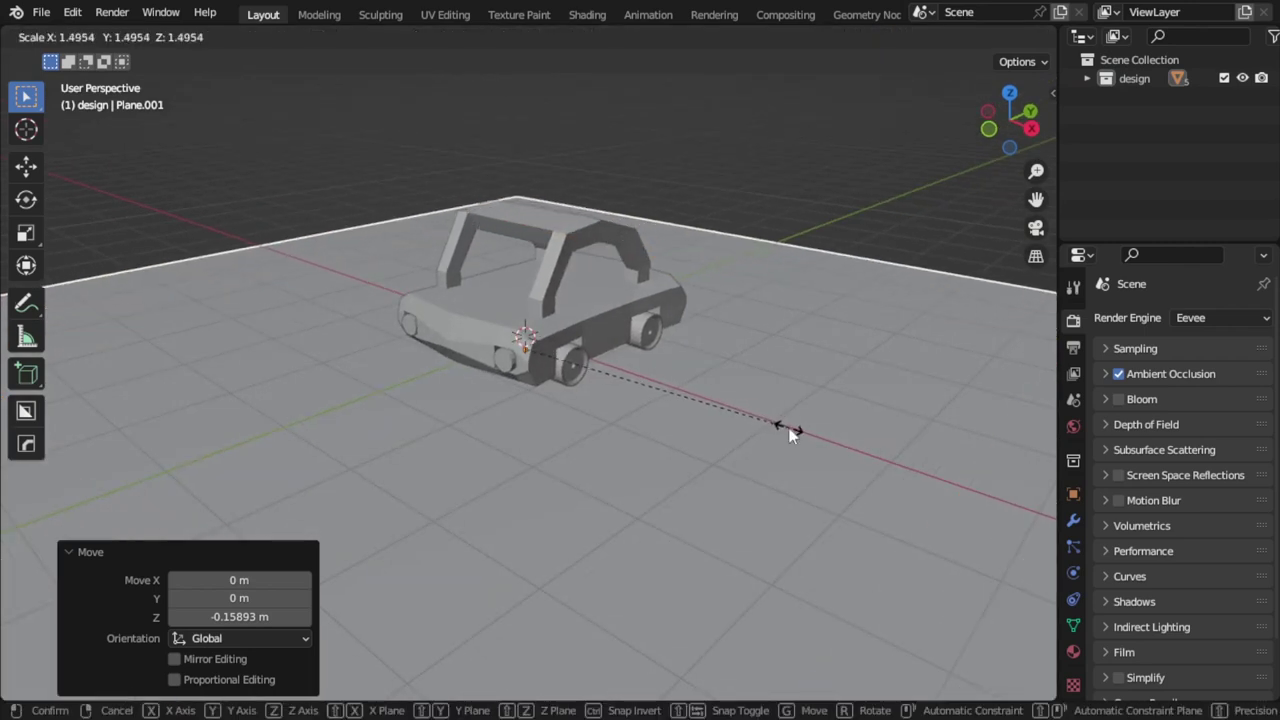
left_click(771, 420)
key("KP_3")
key("KP_1")
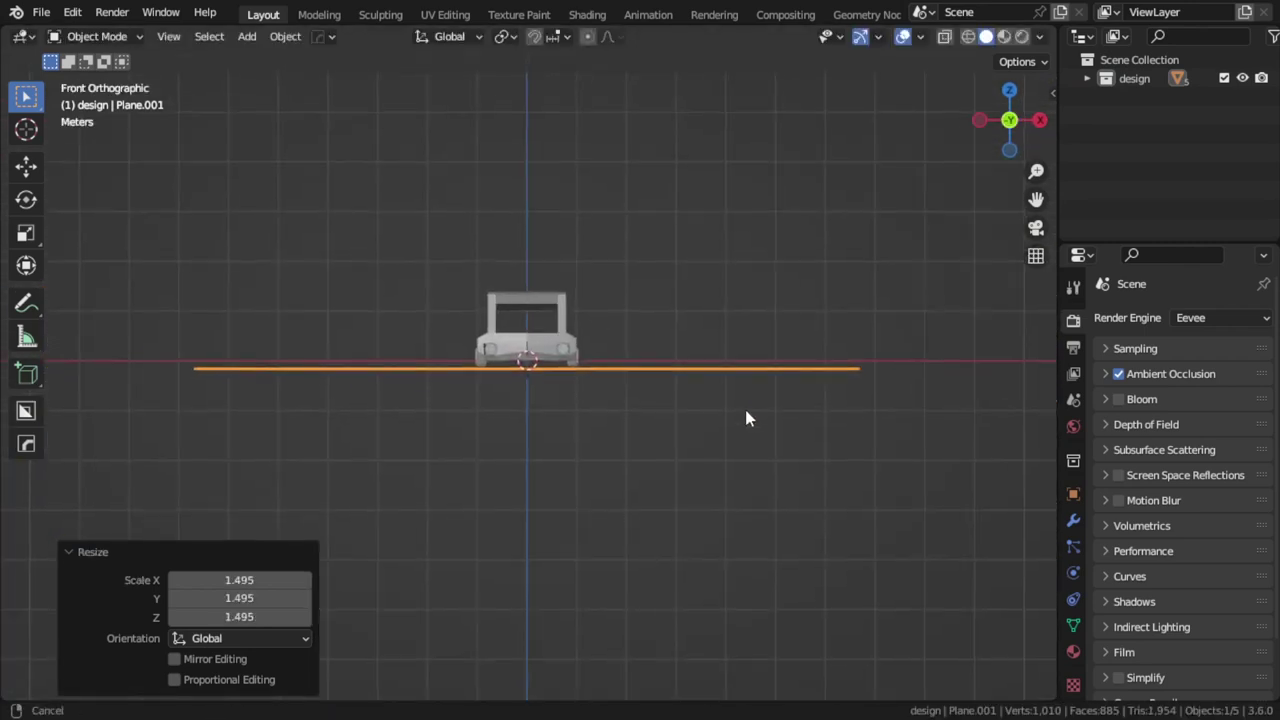
Move the plane into a new 'camera' collection and rename it 'floor'.
key("m")
left_click(702, 297)
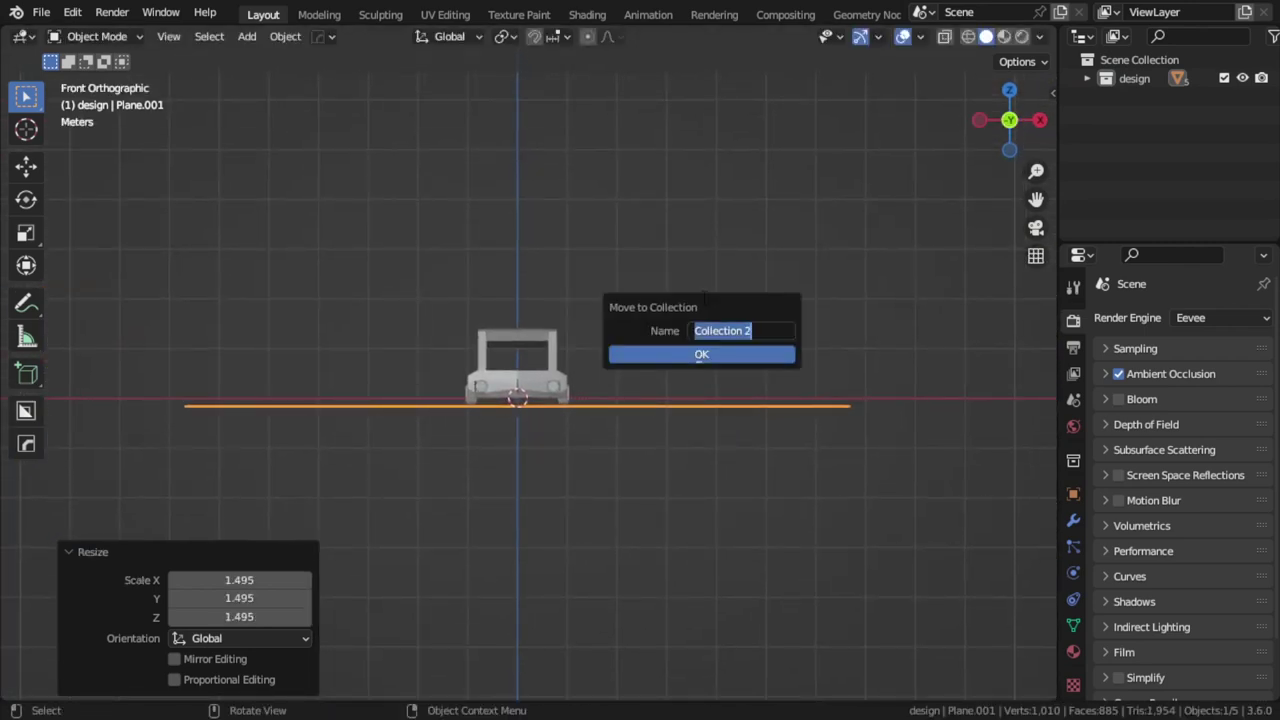
type("camer")
key("Return")
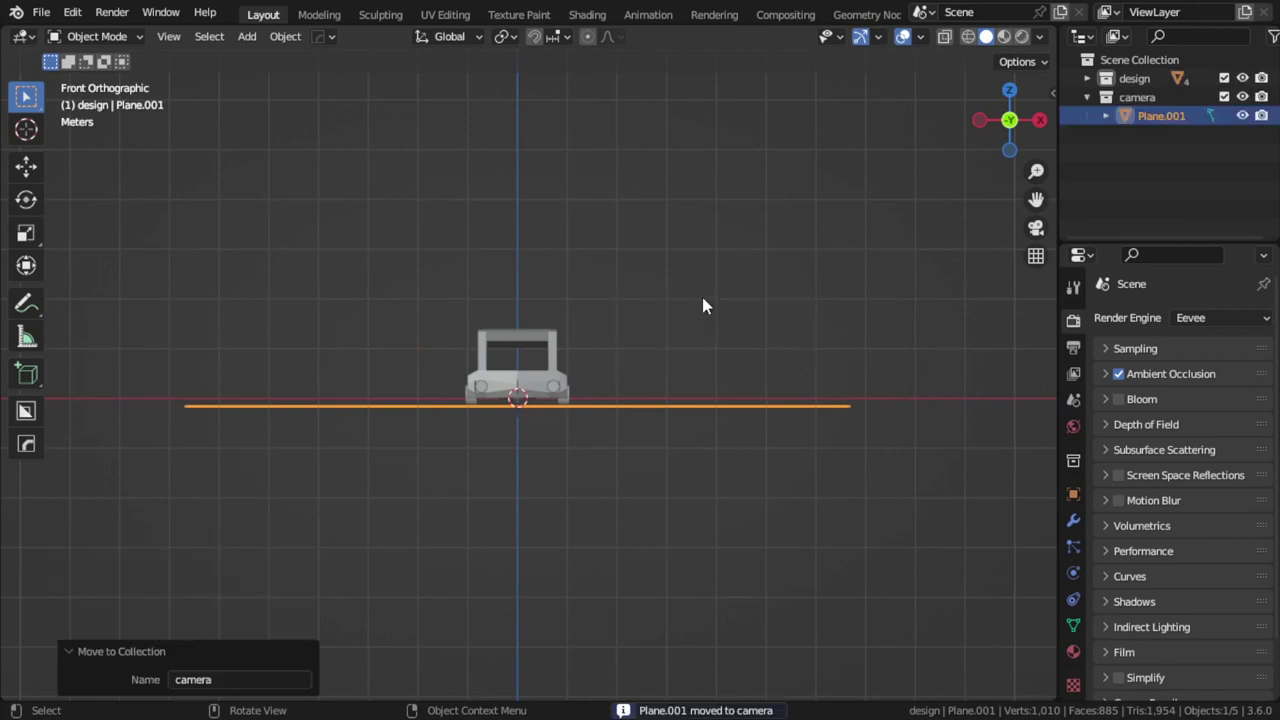
key("F2")
type("floor")
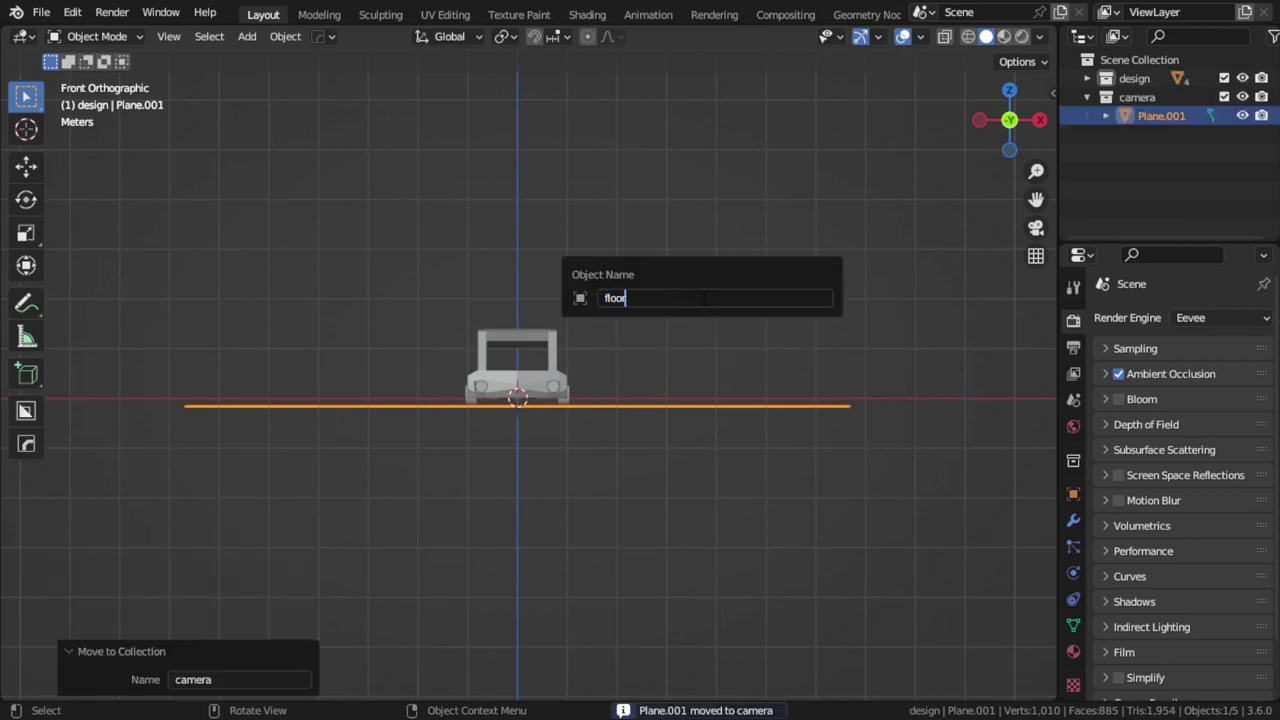
key("Return")
middle_click_drag(702, 305, 698, 245)
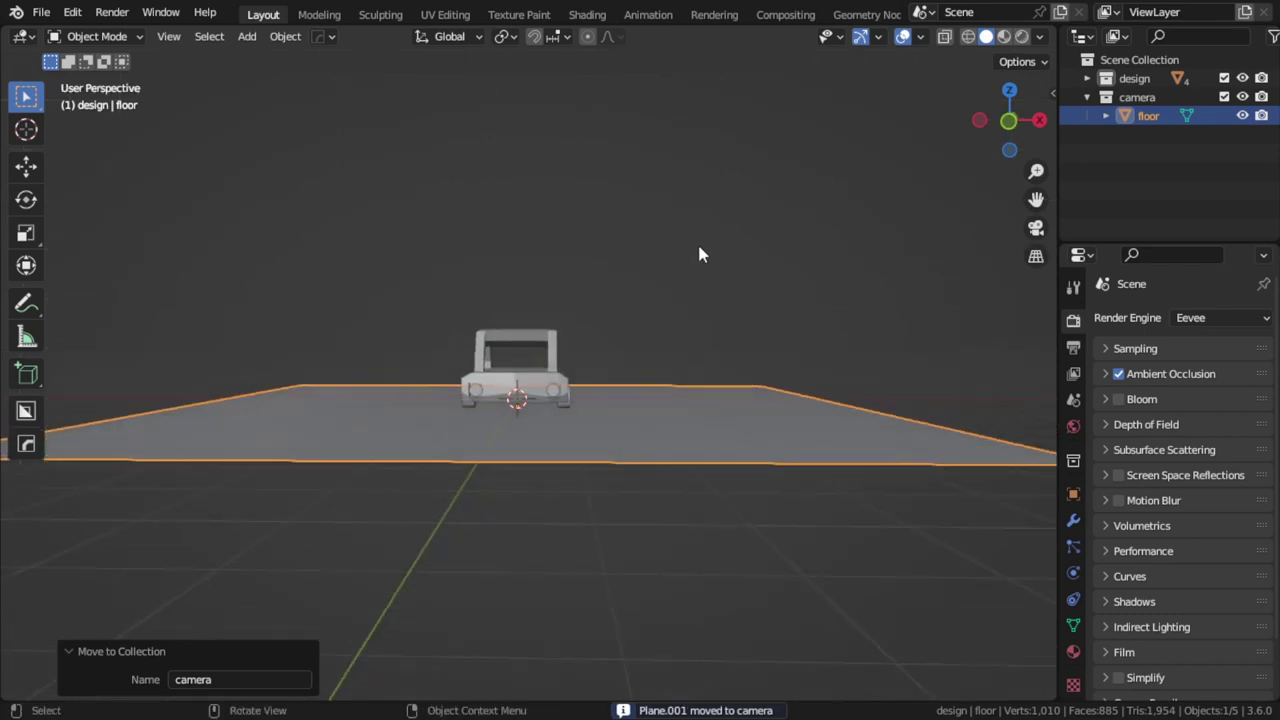
Add an area light above and right of the car, tilted and aimed toward it.
key("KP_1")
right_click(700, 200, "shift")
key("shift+a")
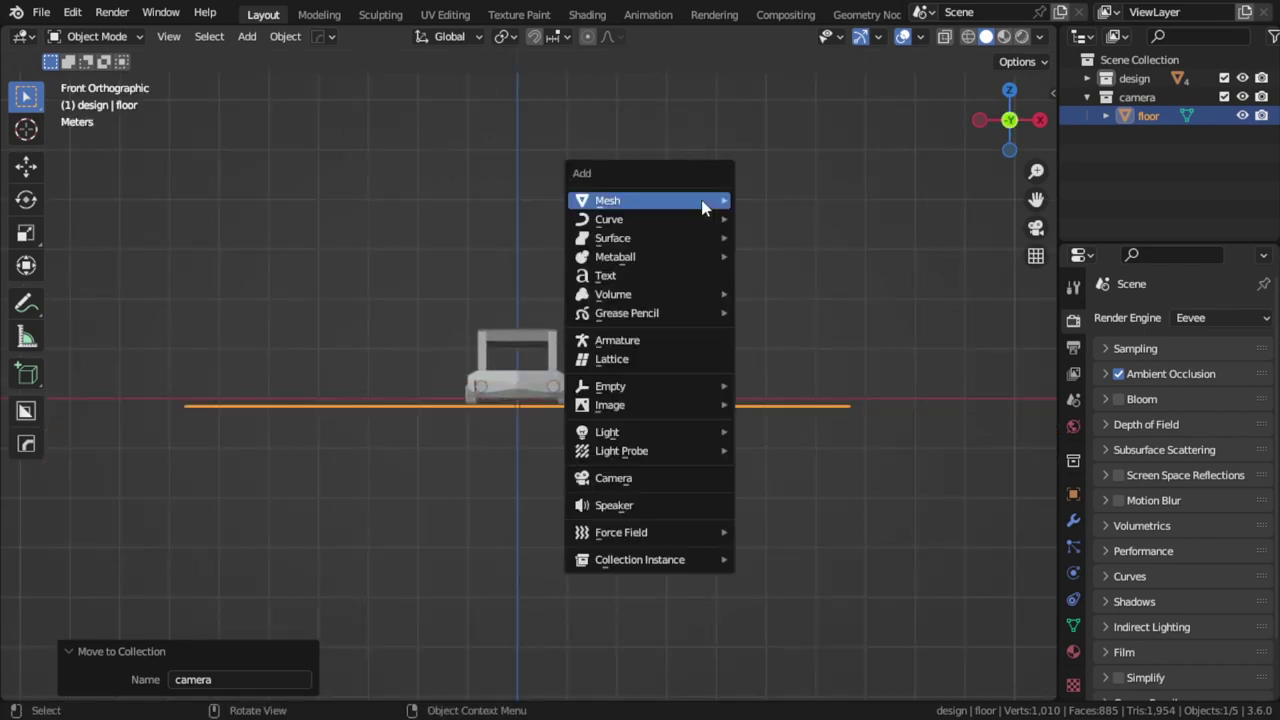
left_click(771, 491)
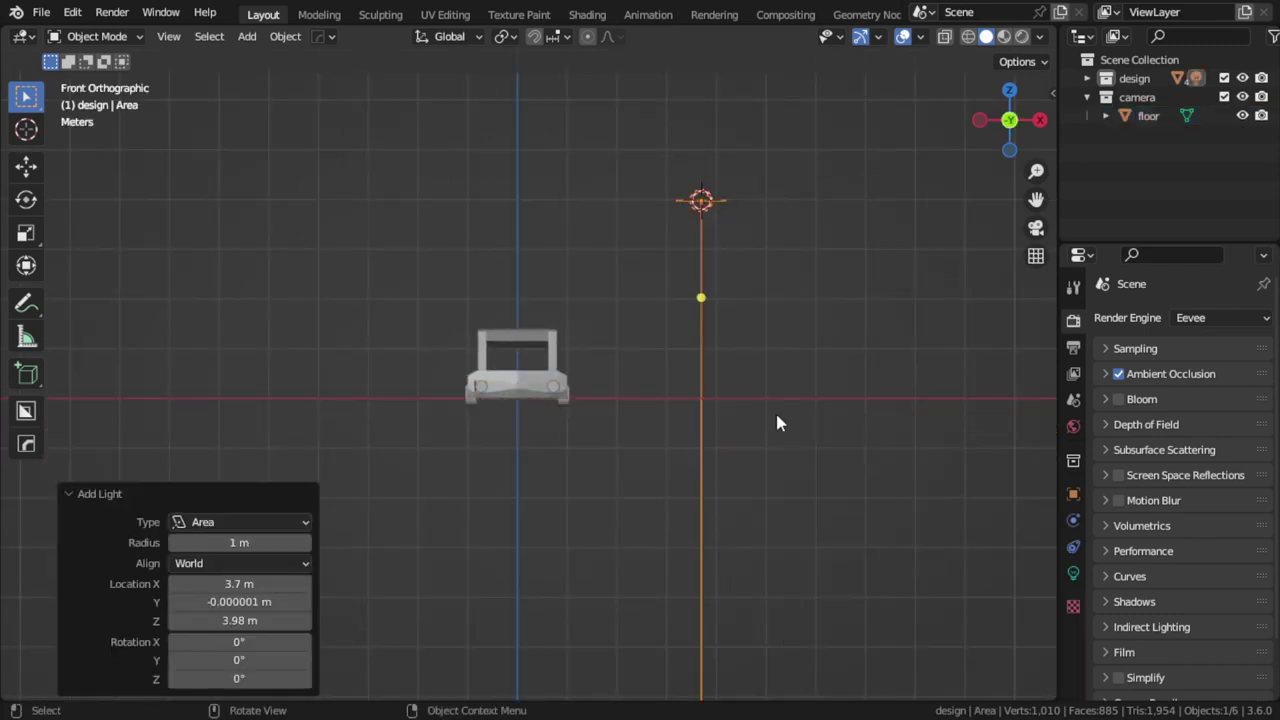
key("r")
left_click(586, 394)
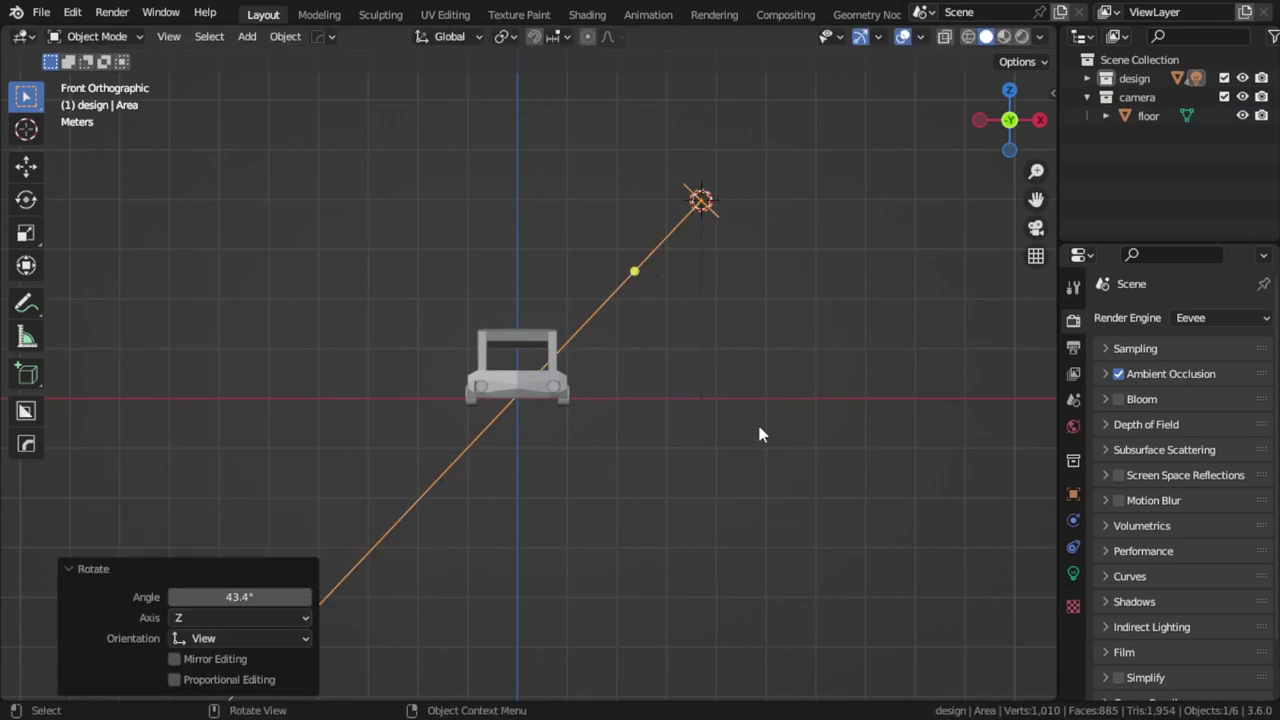
key("KP_7")
key("g")
left_click(718, 535)
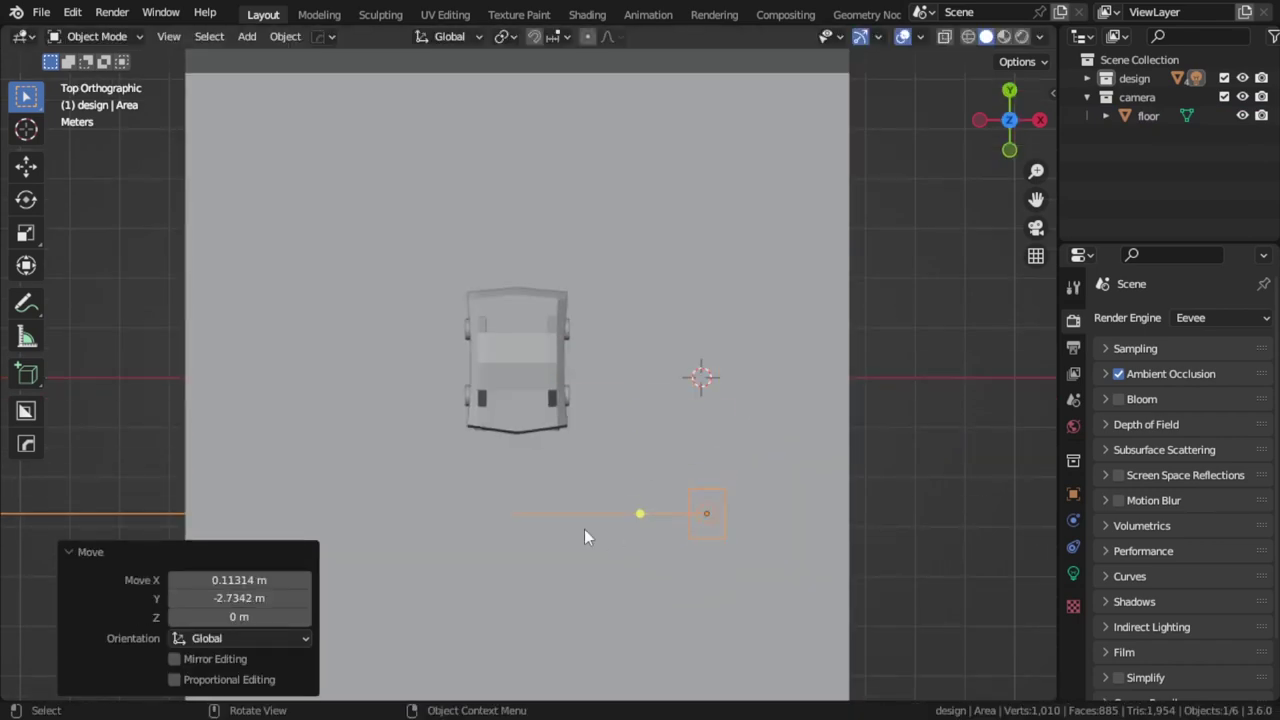
key("r")
left_click(595, 447)
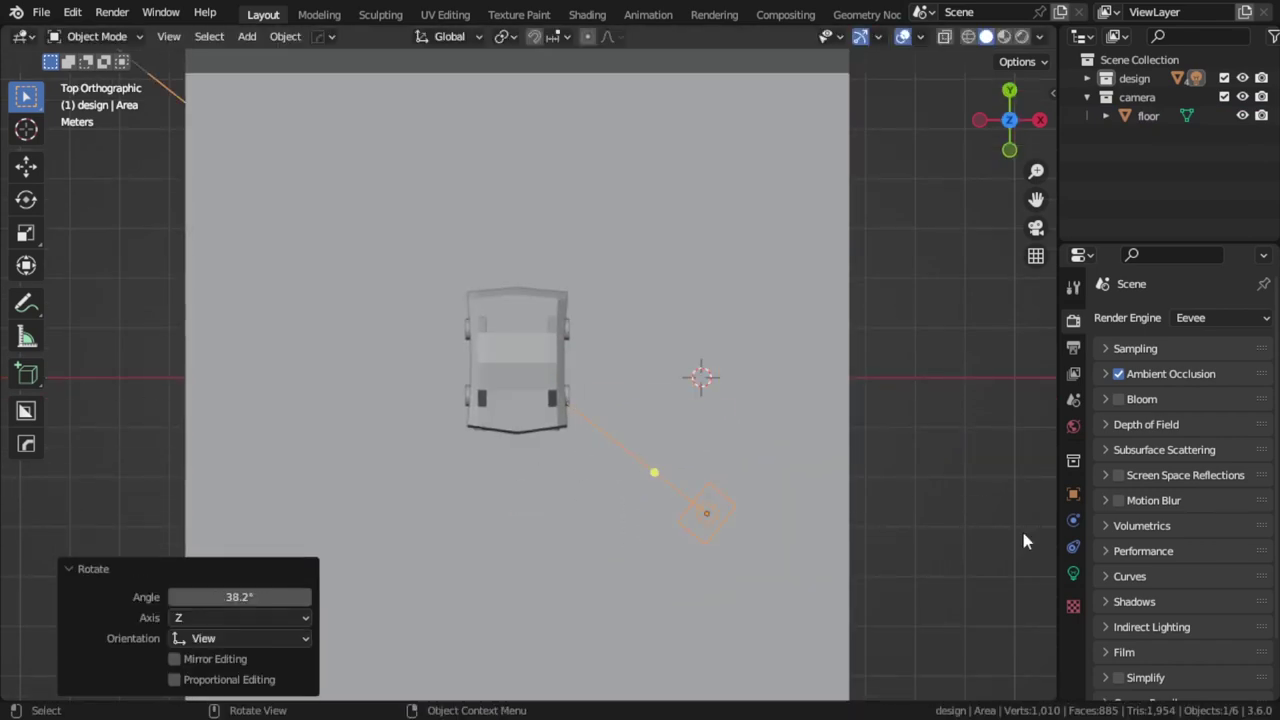
Set the area light's size to 0.1 m and its power to 90 W.
left_click(1080, 573)
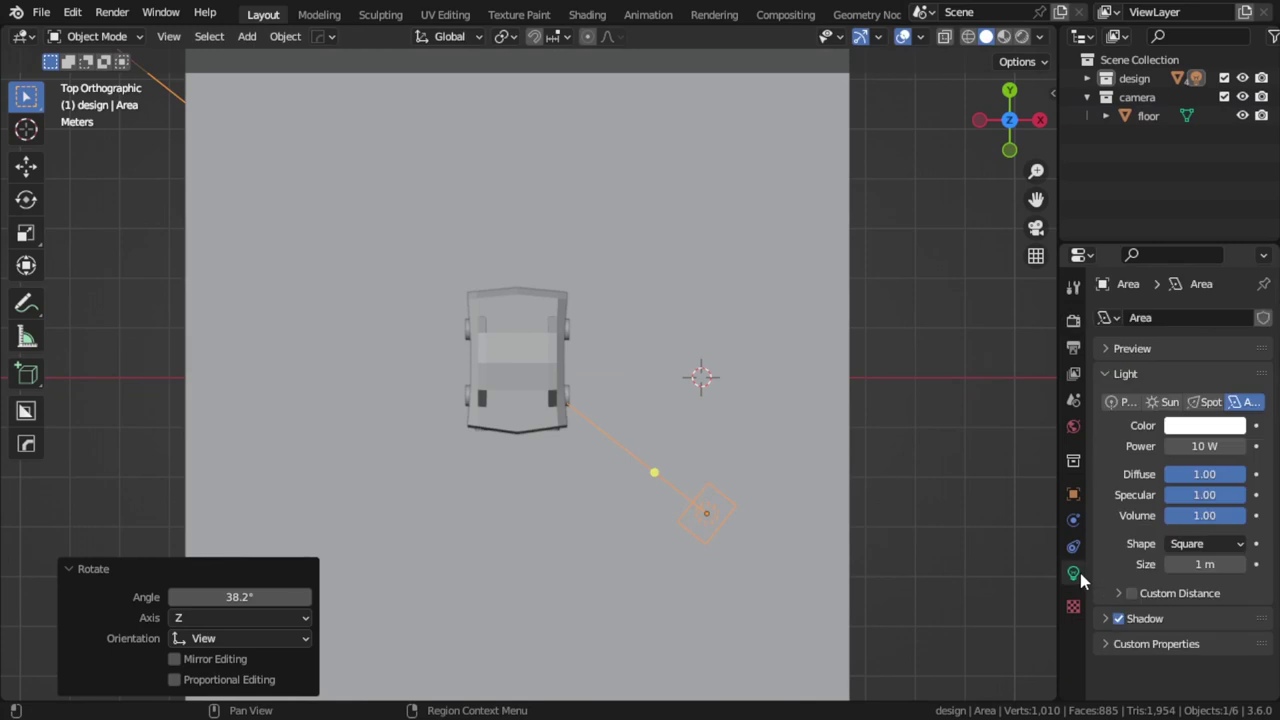
left_click(1210, 564)
type("0.1")
key("Return")
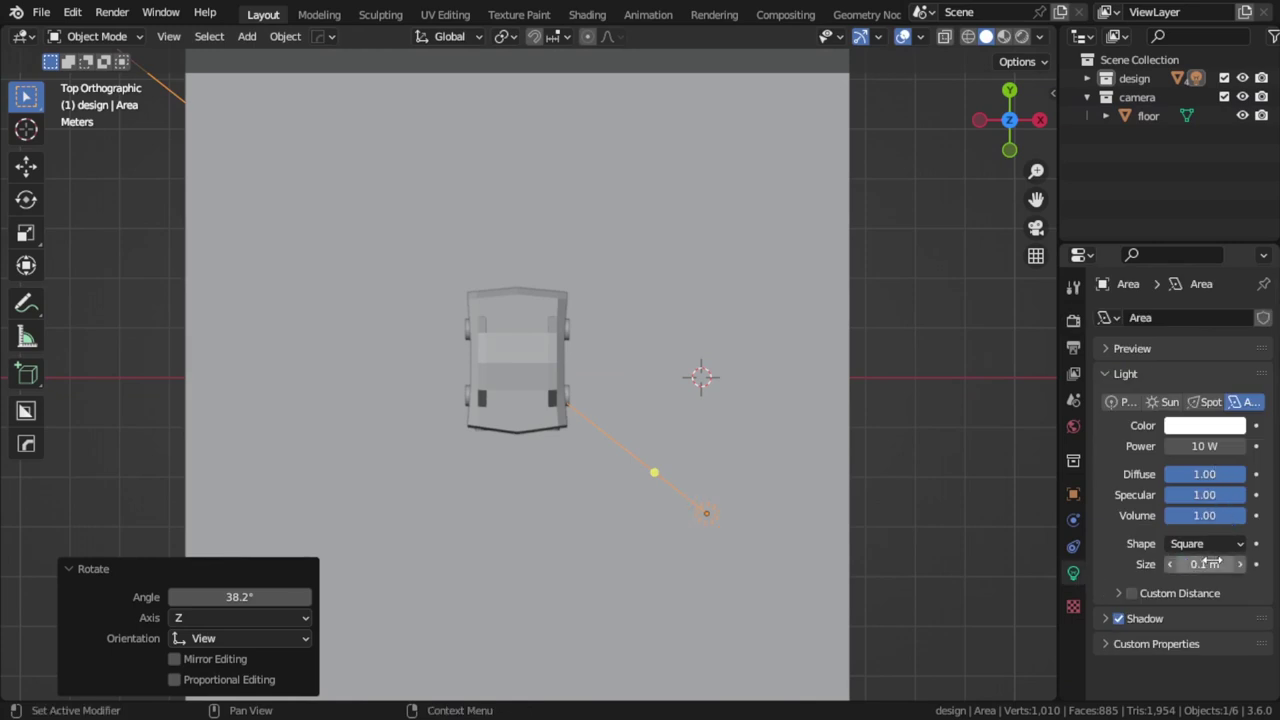
left_click(1205, 446)
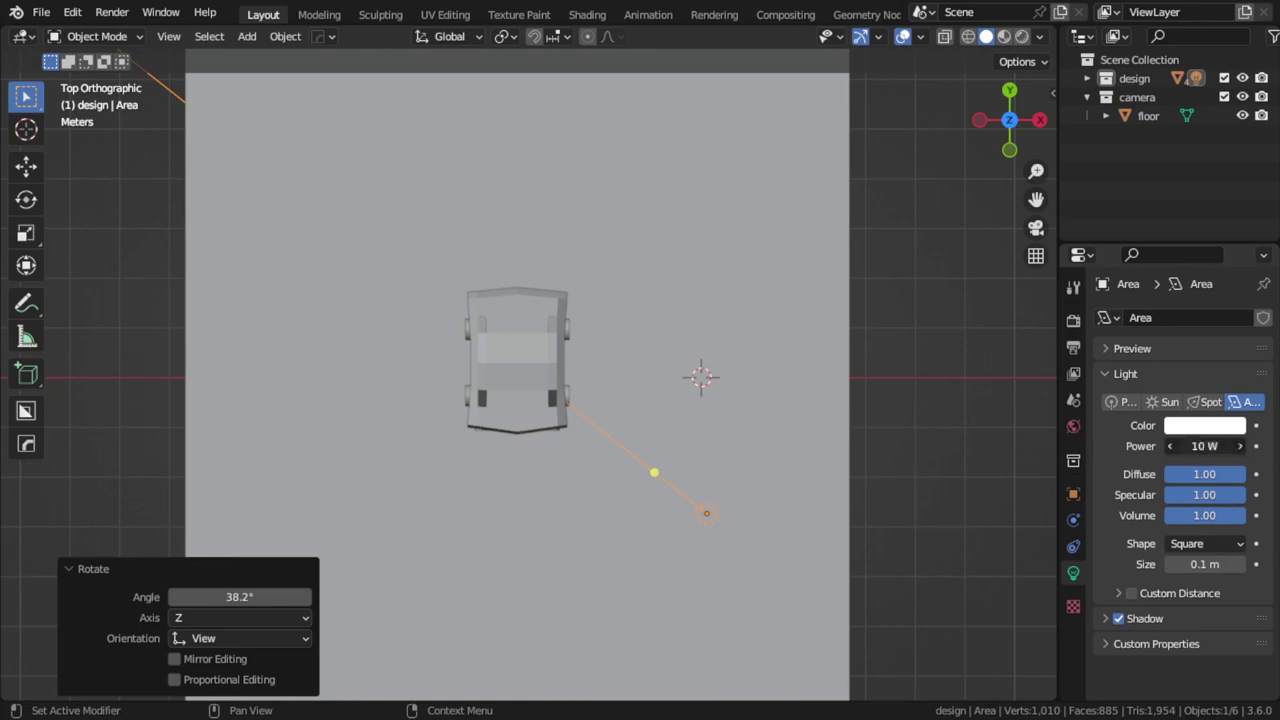
type("90")
key("Return")
left_click(1205, 425)
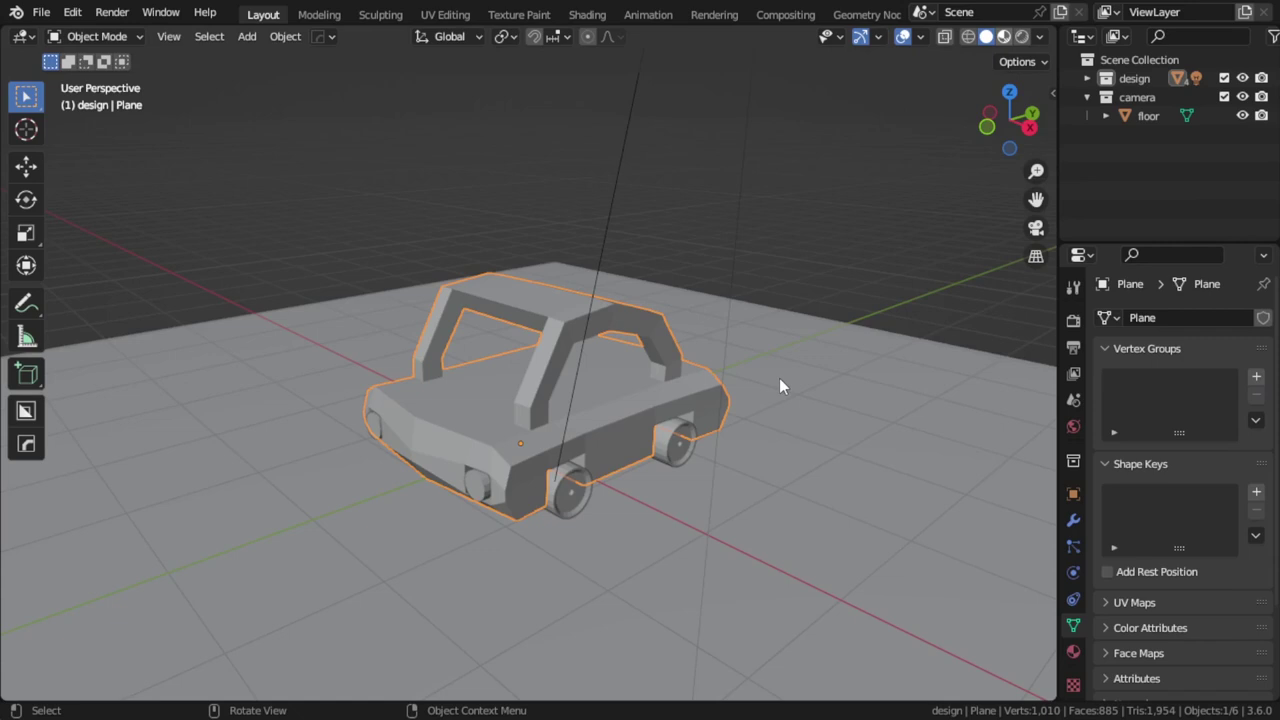
Switch the viewport to Rendered shading and set the area light's power to 250 W.
key("z")
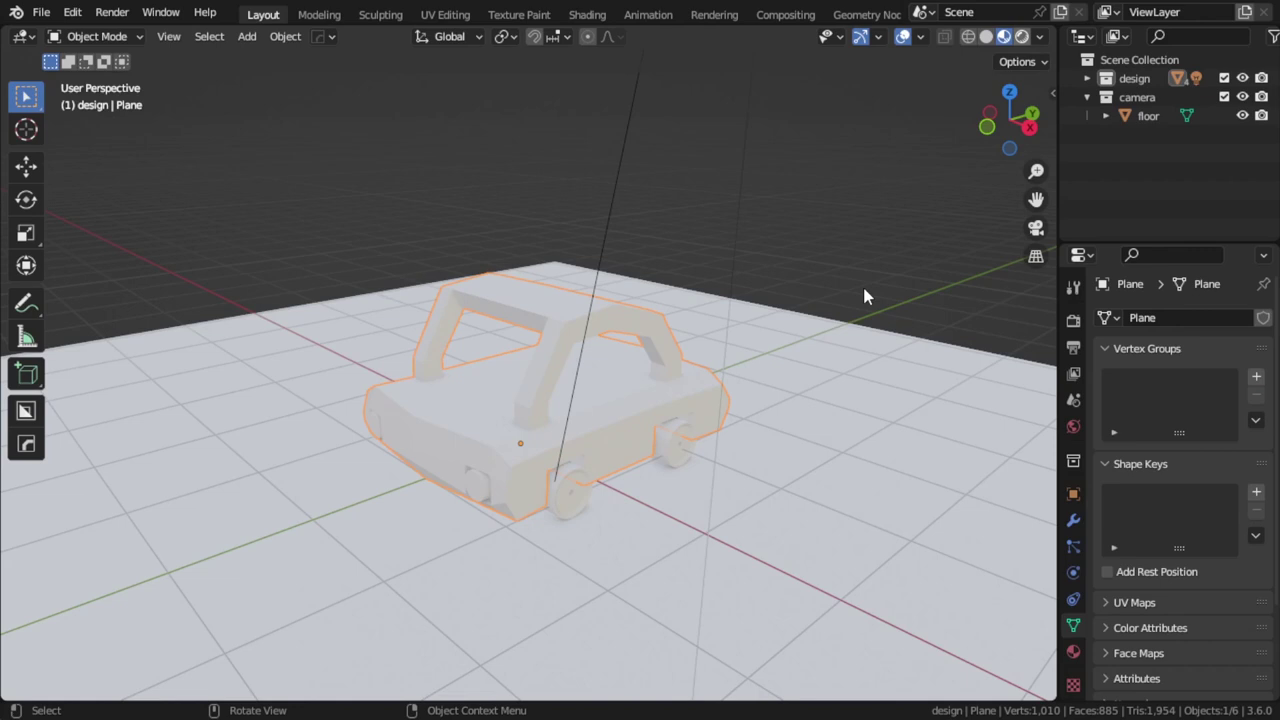
key("z")
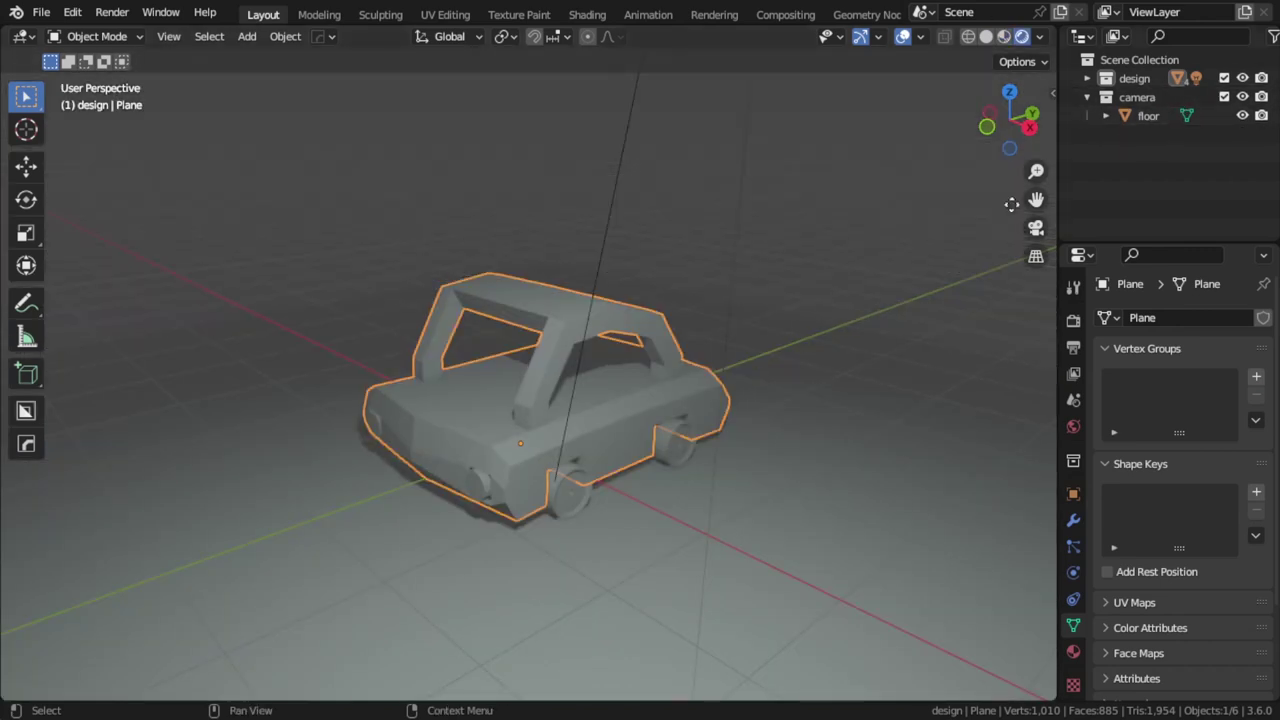
left_click(599, 268)
left_click(1205, 446)
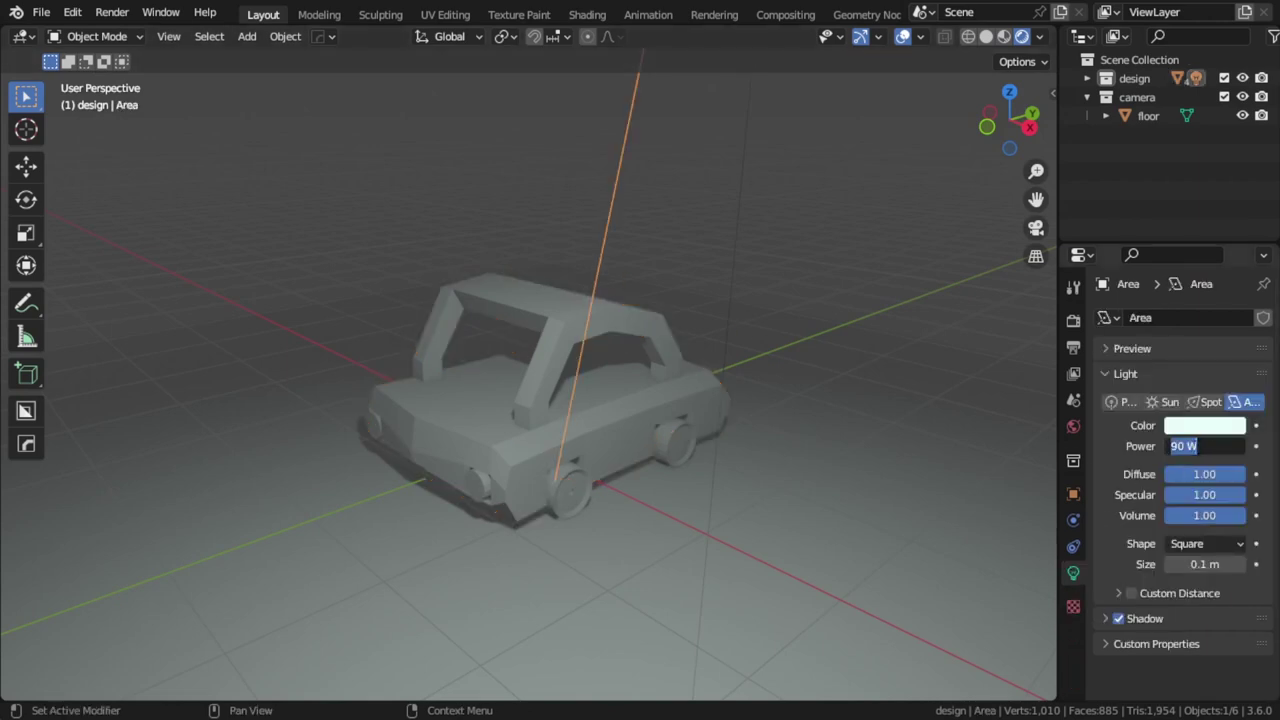
type("400")
key("Return")
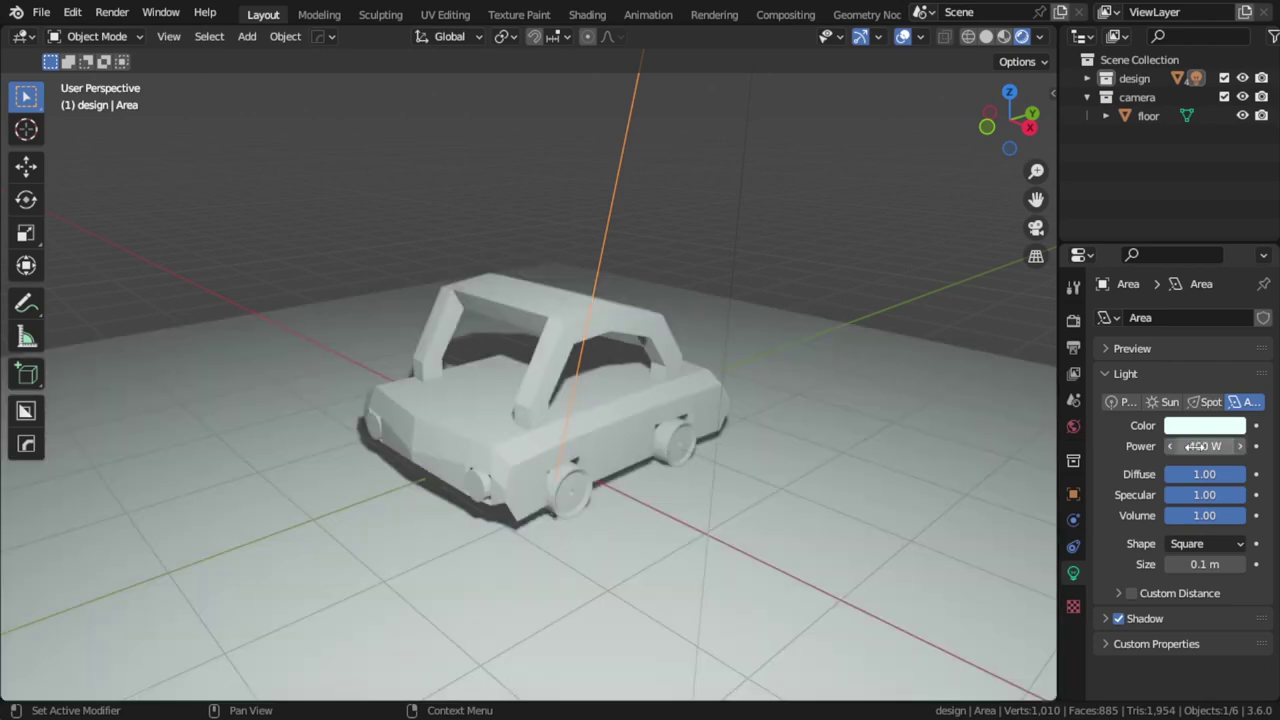
left_click(1200, 446)
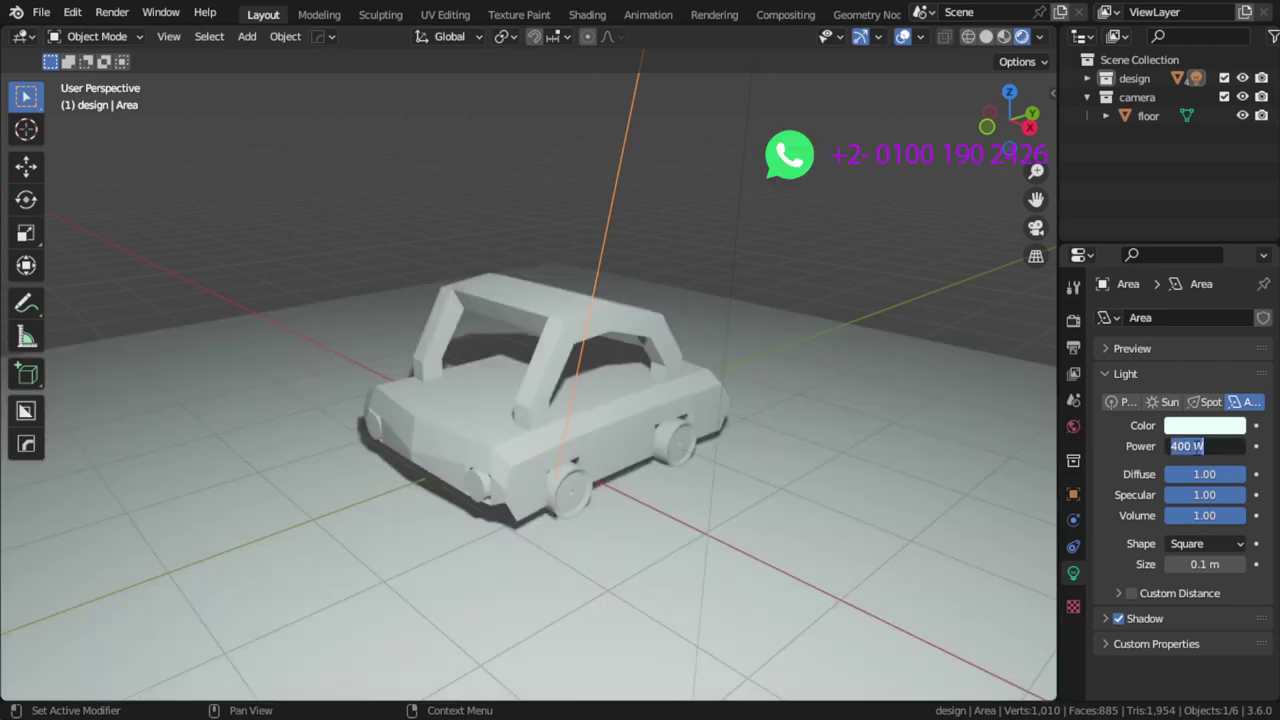
type("250")
key("Return")
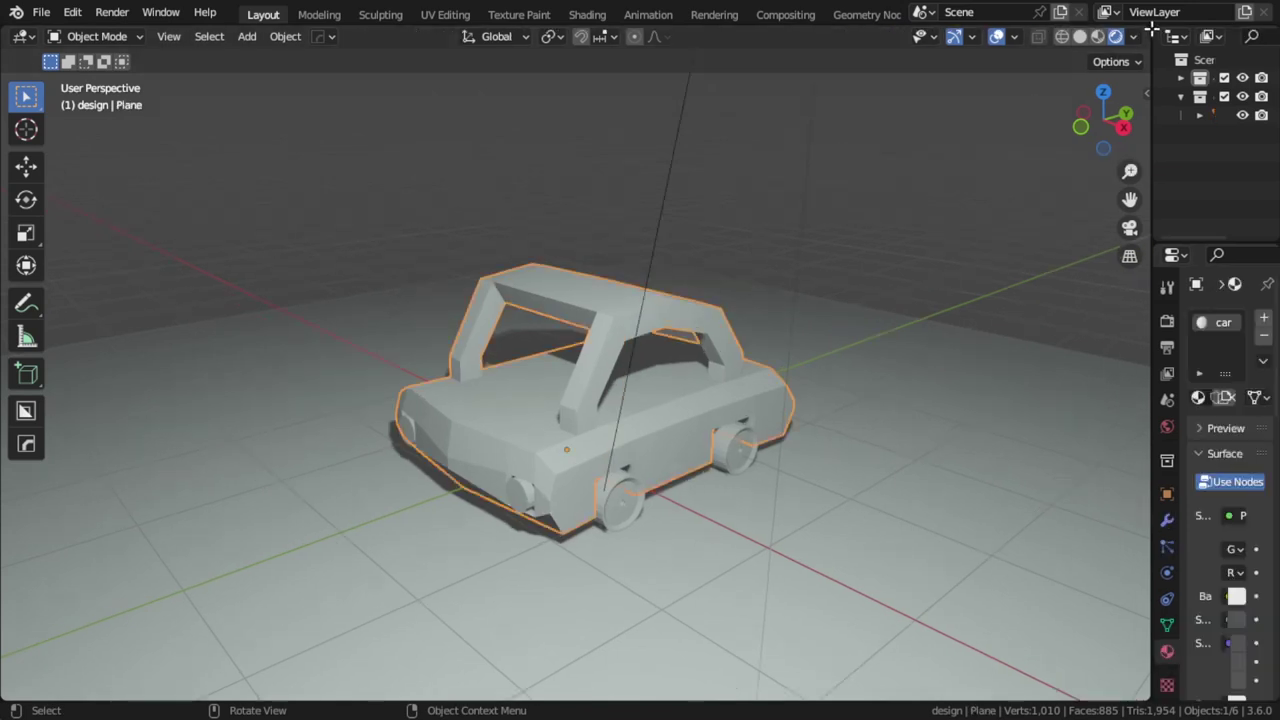
Split the viewport side by side and make the left area a Shader Editor.
left_click_drag(1152, 31, 975, 33)
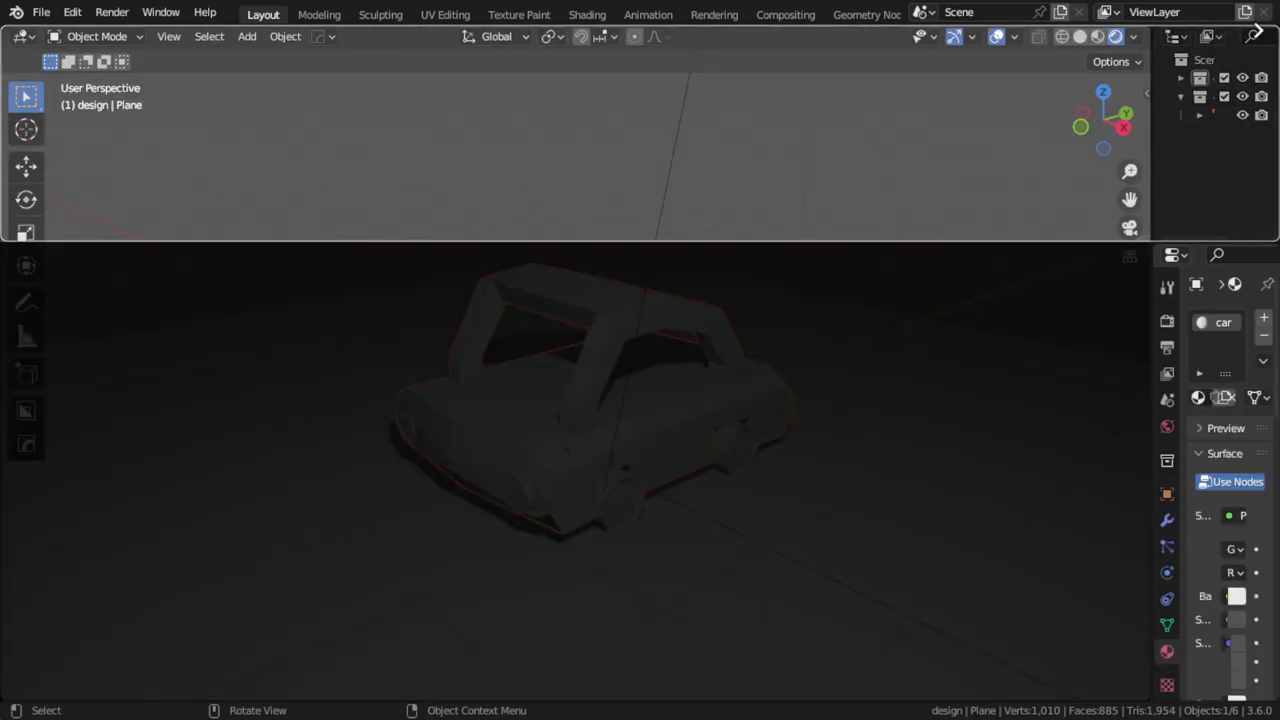
left_click_drag(1135, 31, 1146, 31)
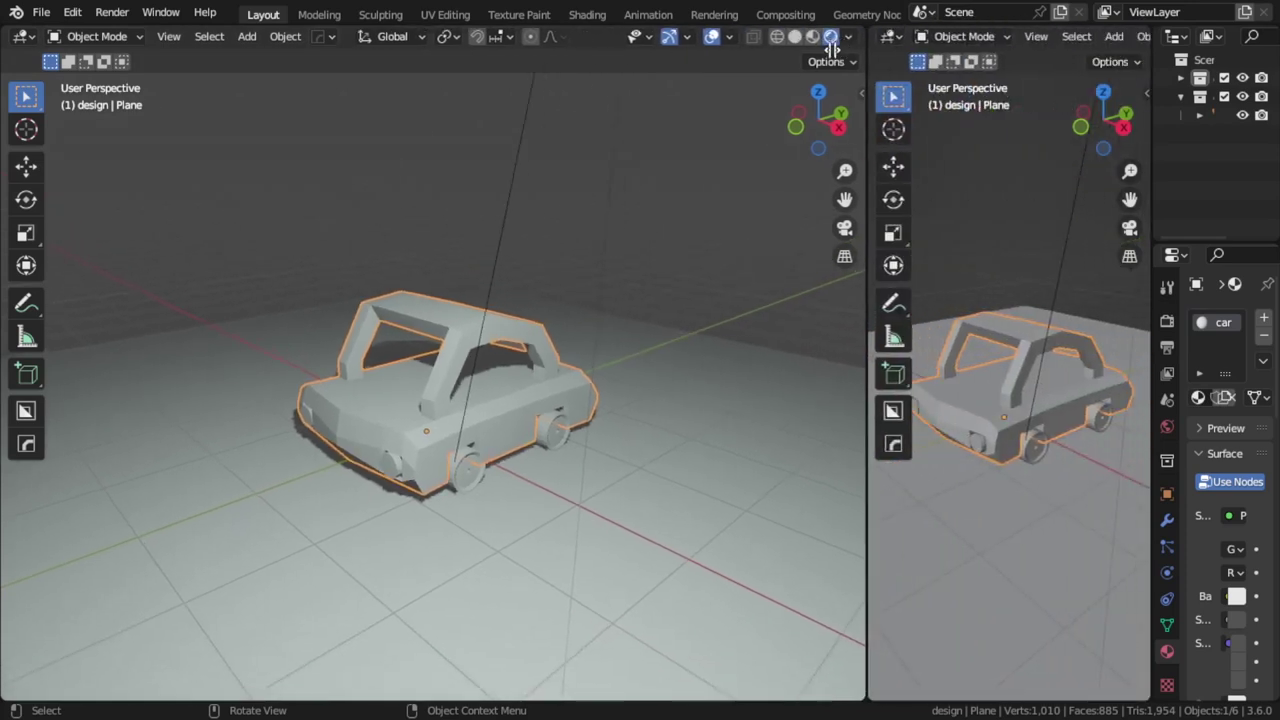
left_click_drag(1146, 31, 750, 40)
left_click(32, 40)
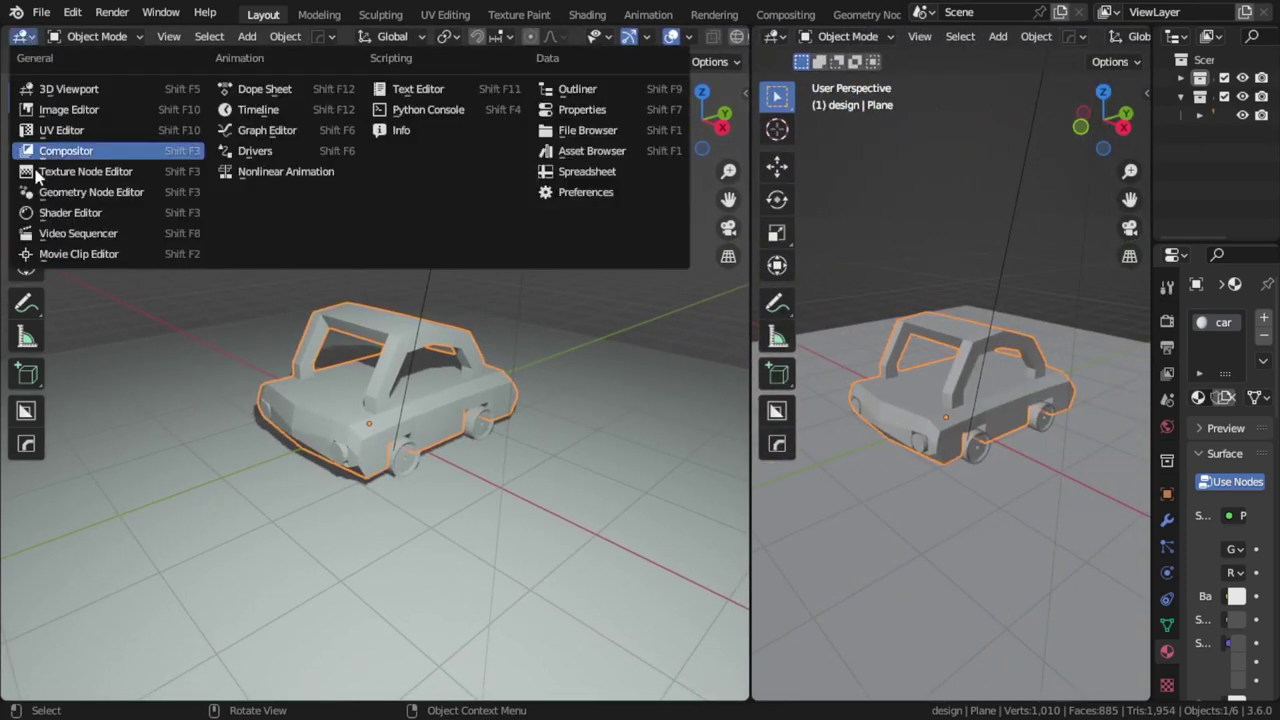
left_click(48, 214)
Insert a Shader to RGB node between the Principled BSDF and Material Output.
left_click(200, 357)
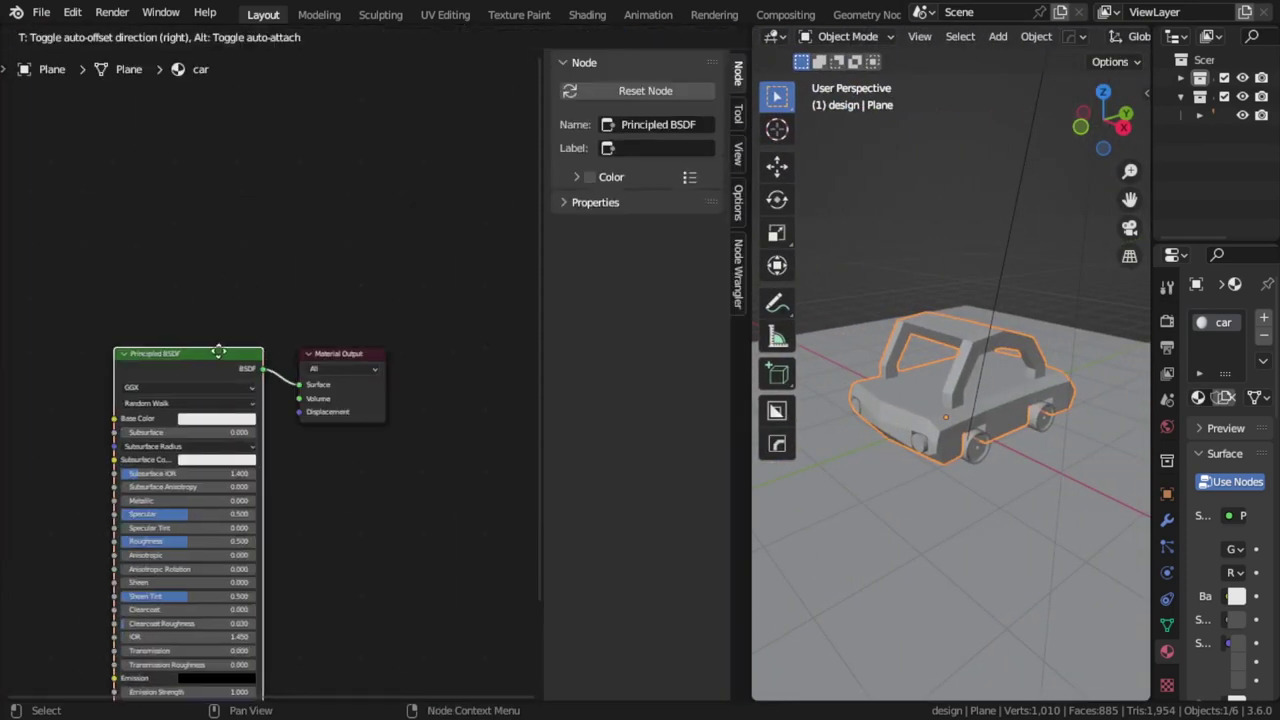
key("g")
left_click(221, 258)
key("shift+a")
type("rgb")
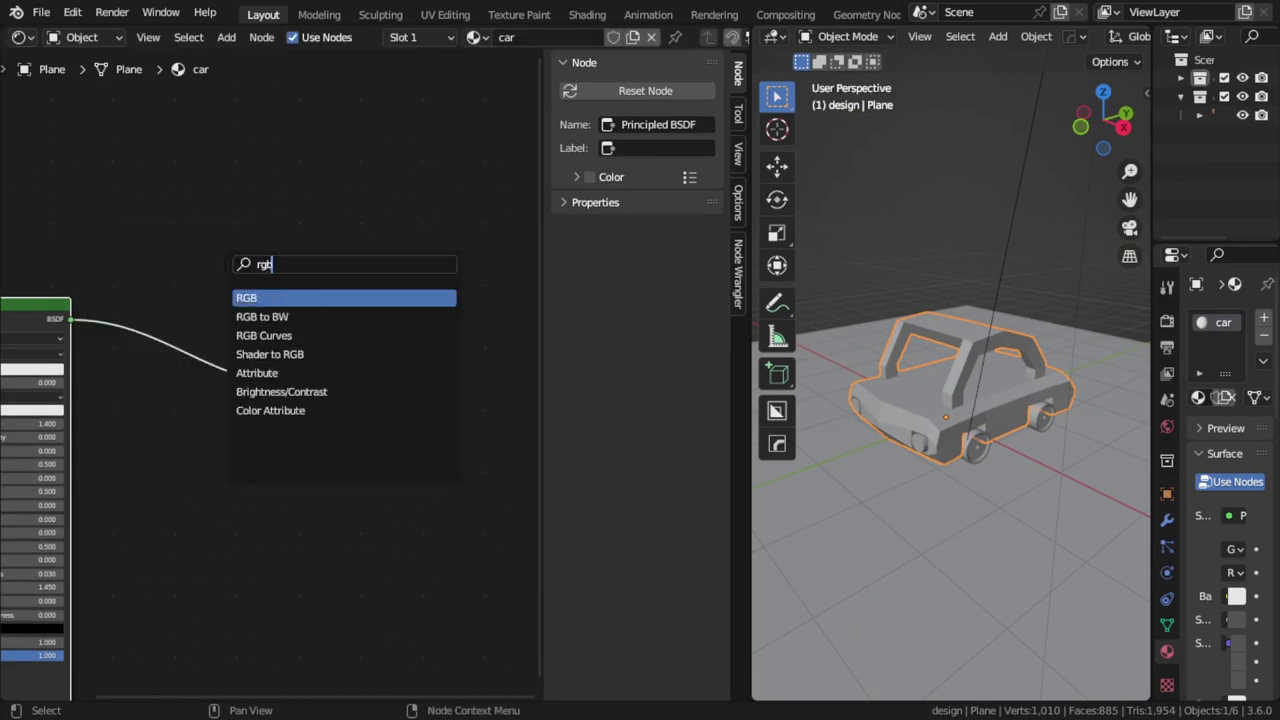
key("Down")
key("Down")
key("Down")
key("Return")
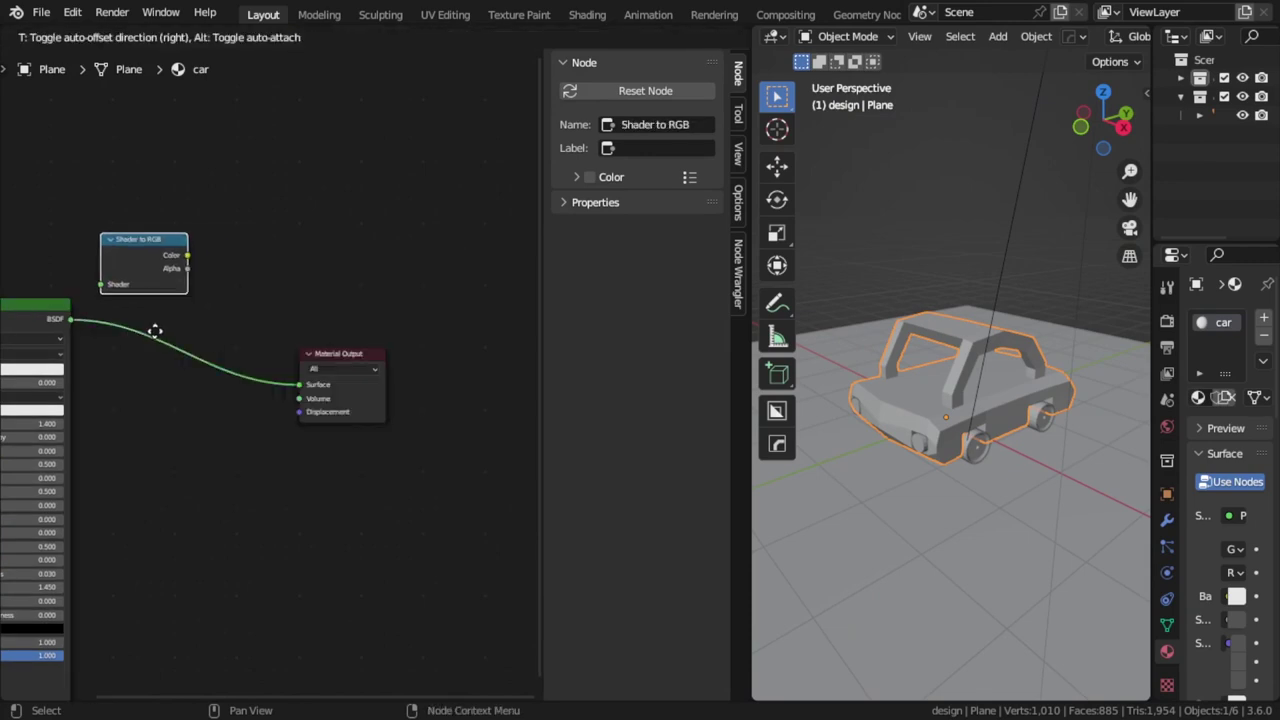
left_click(170, 409)
left_click_drag(343, 363, 513, 338)
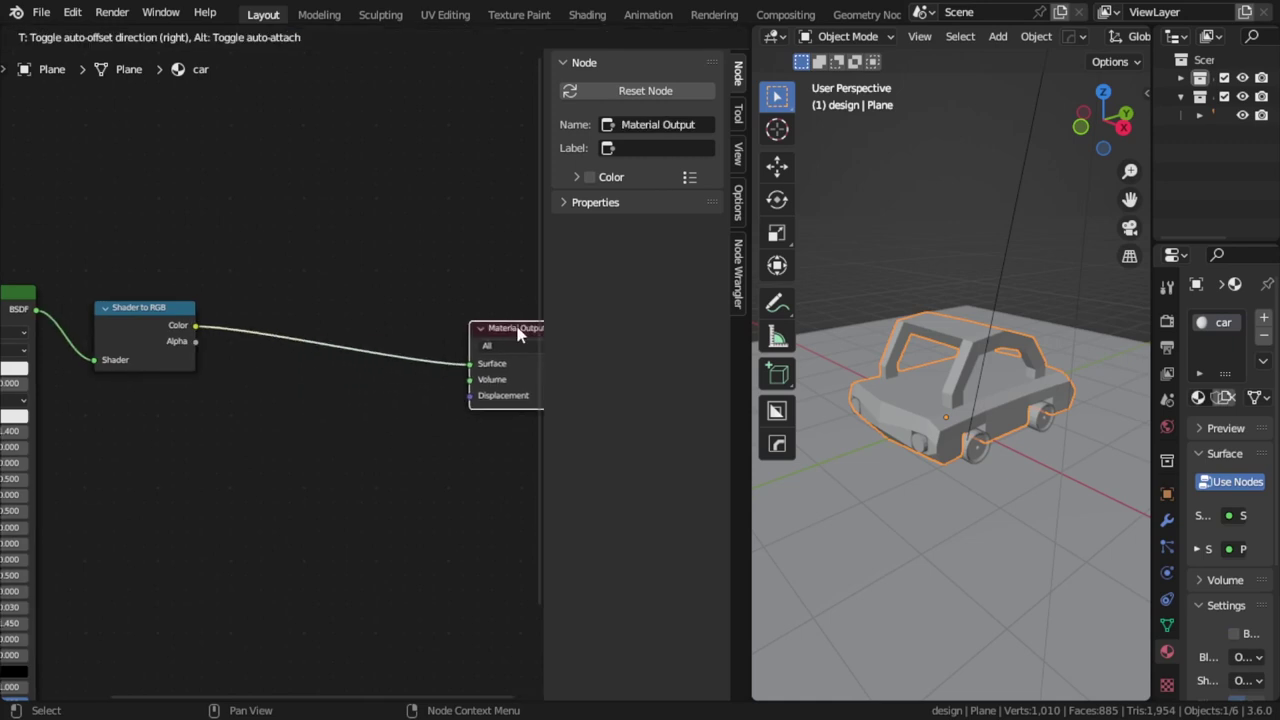
Add a Color Ramp node to the car material.
scroll(223, 341, "down", 2)
scroll(228, 427, "down", 1)
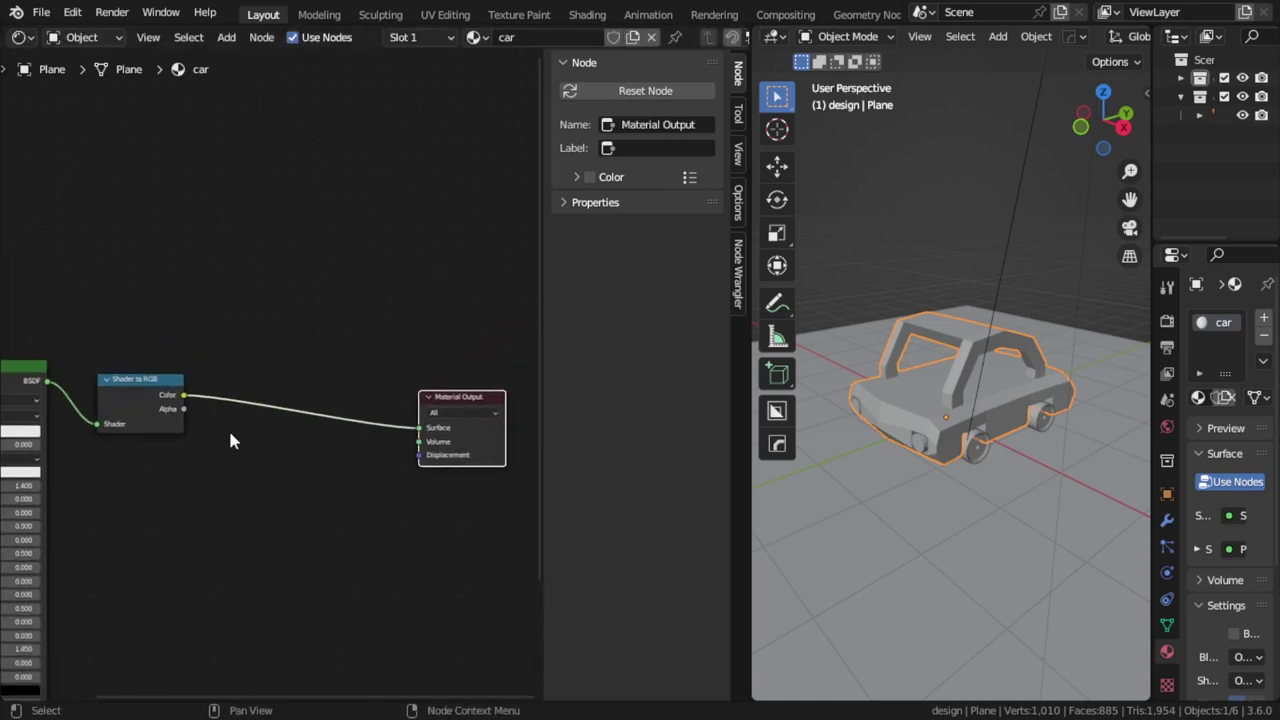
key("shift+a")
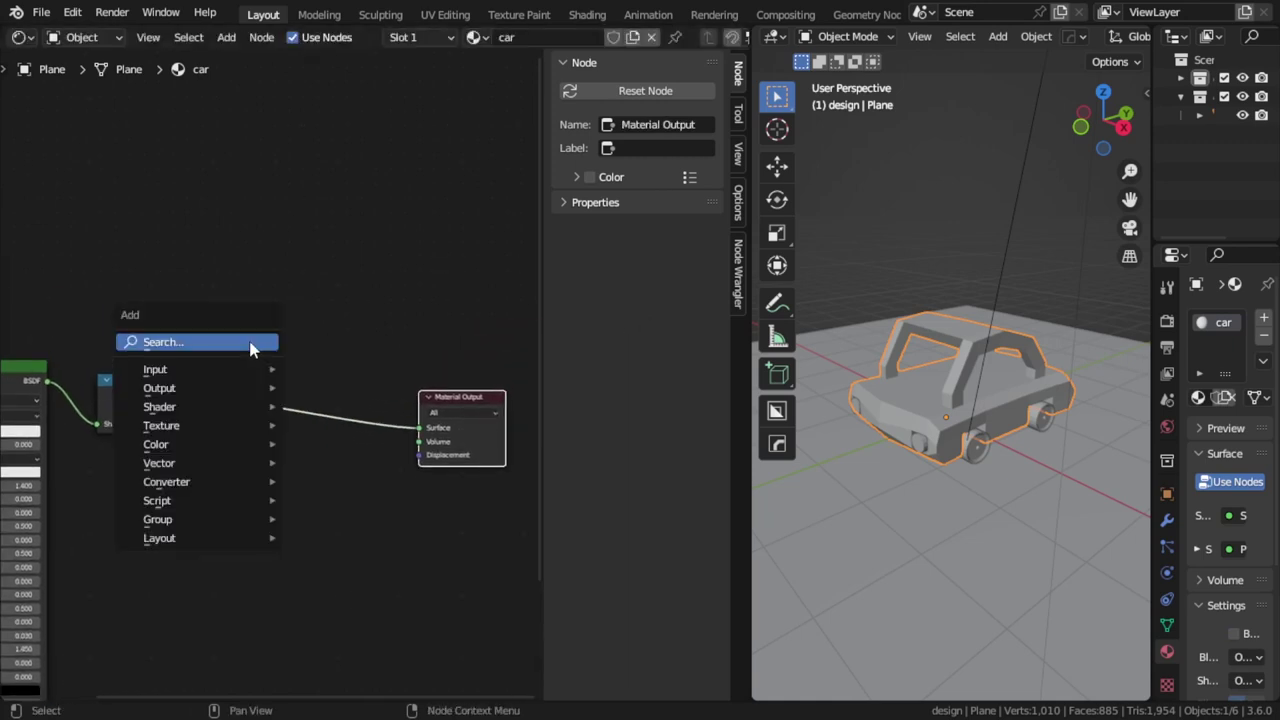
left_click(250, 343)
type("colo")
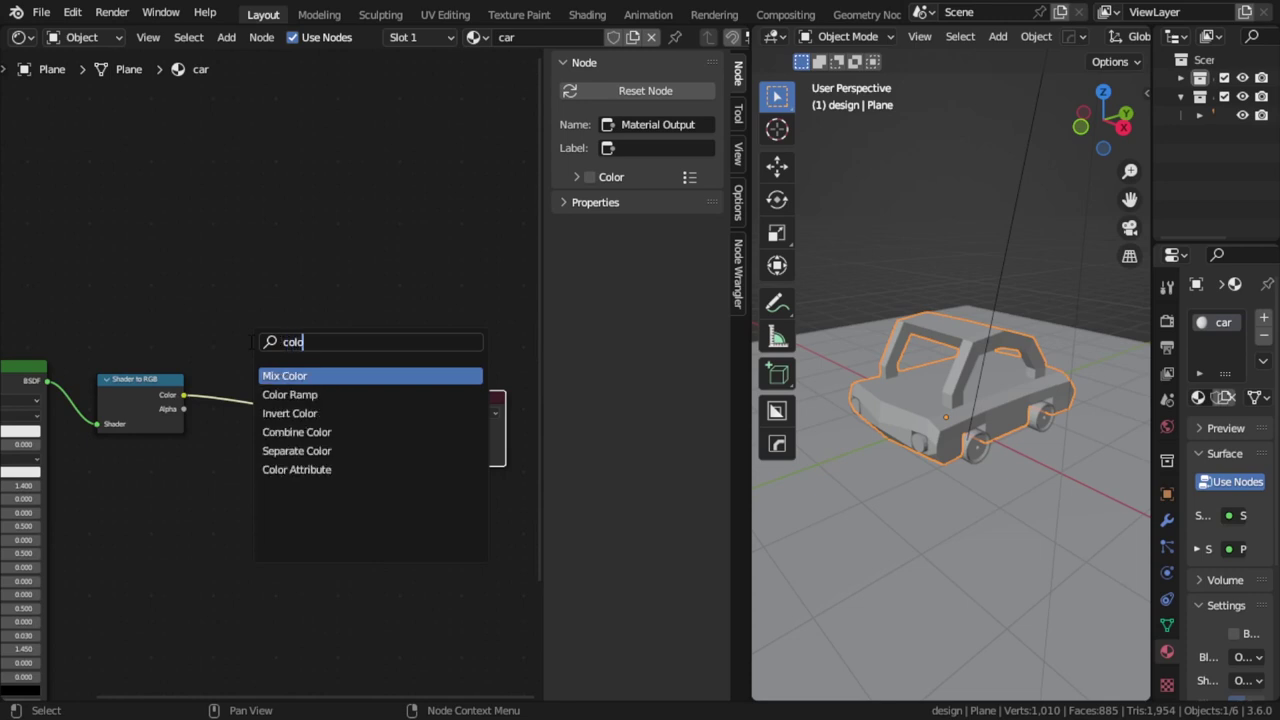
left_click(289, 394)
Place the Color Ramp before the output and color its dark stop magenta.
left_click(290, 400)
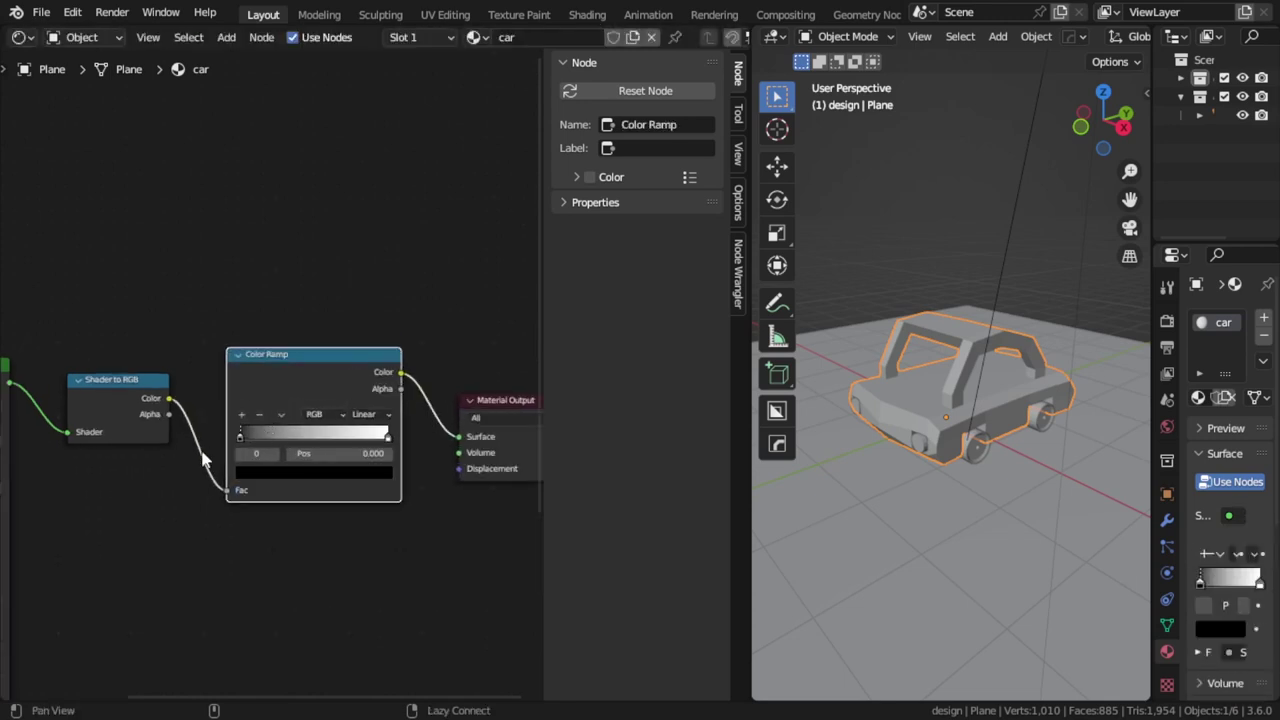
scroll(270, 480, "up", 2)
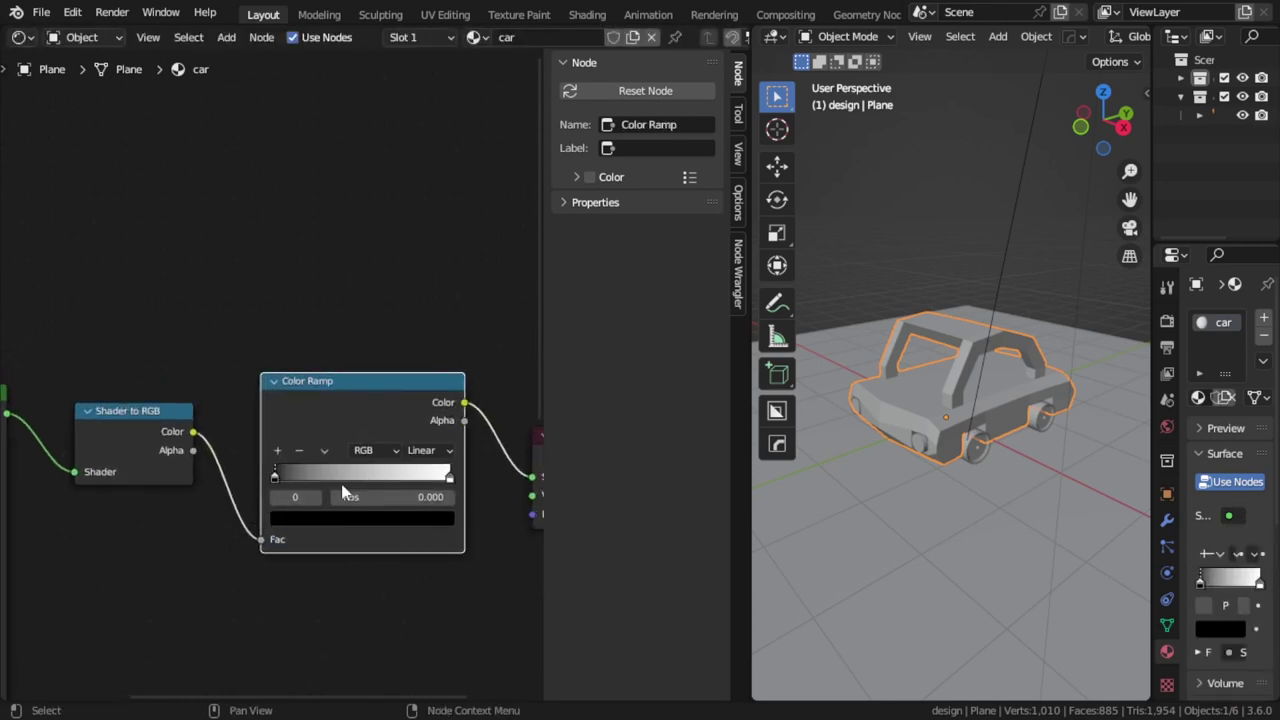
scroll(311, 534, "down", 1)
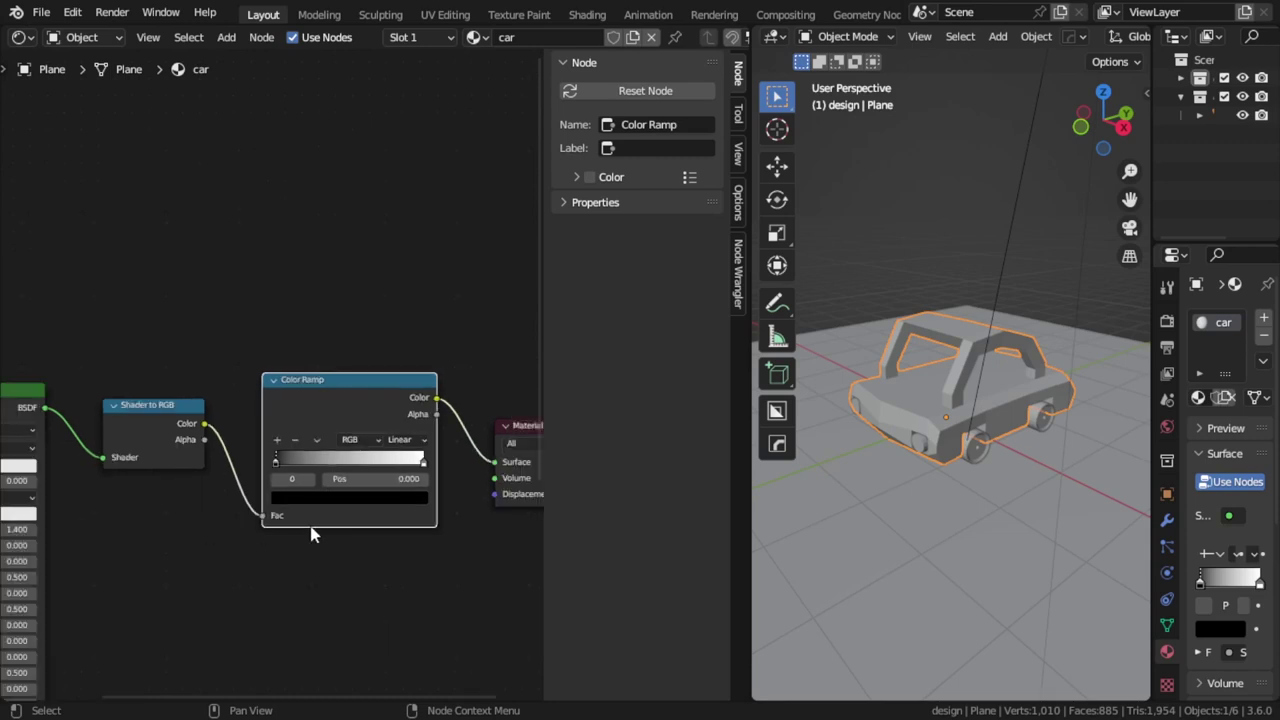
left_click(352, 498)
left_click_drag(390, 368, 394, 350)
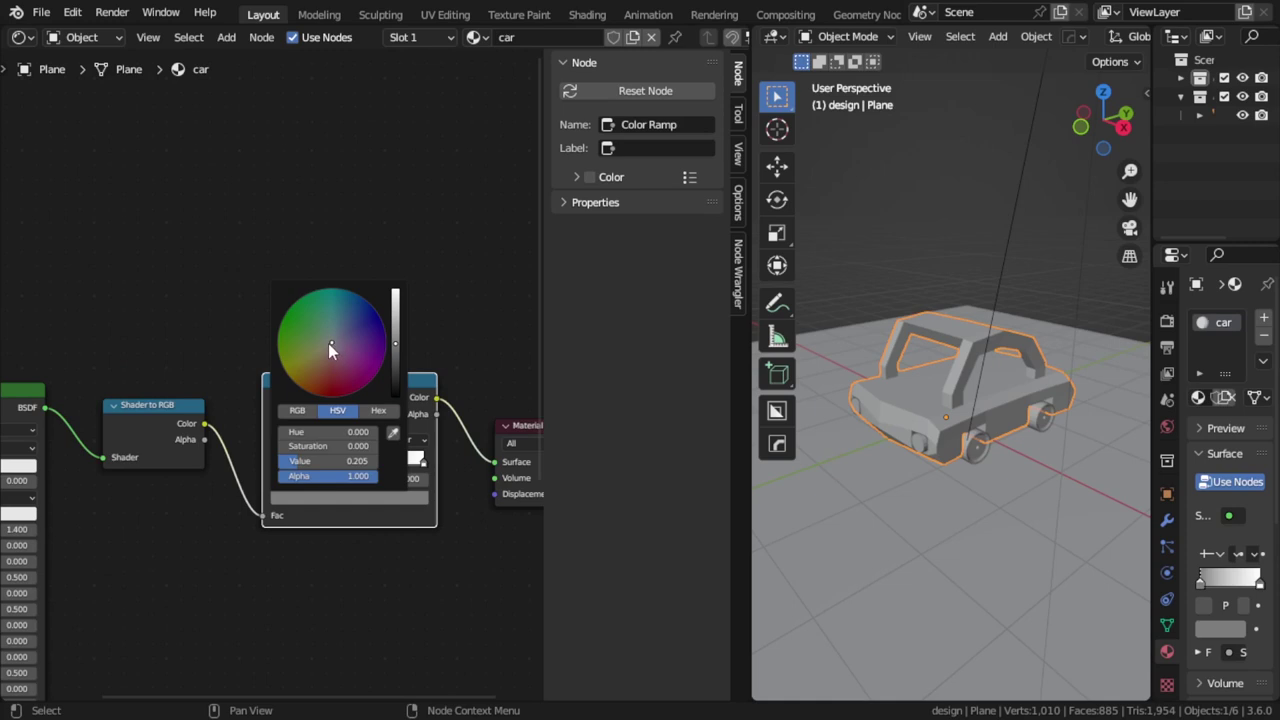
mouse_move(334, 372)
left_mouse_down()
mouse_move(323, 381)
mouse_move(388, 352)
left_mouse_up()
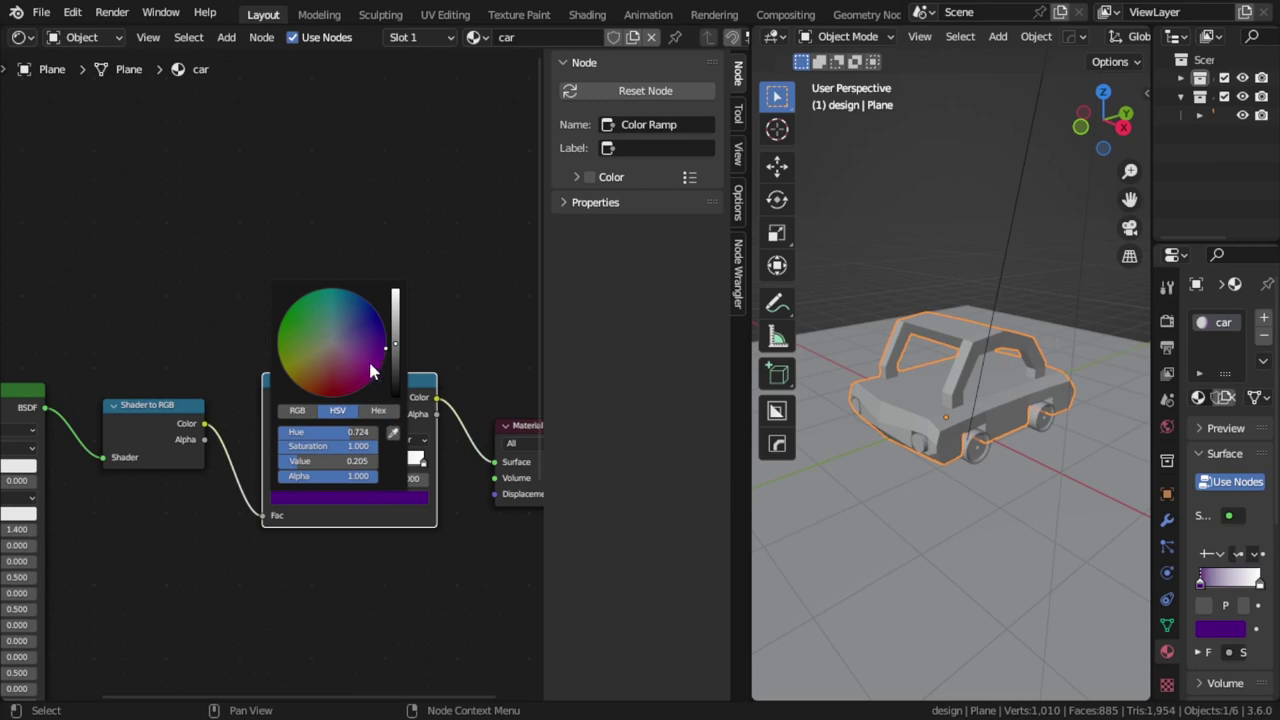
left_click_drag(357, 368, 352, 375)
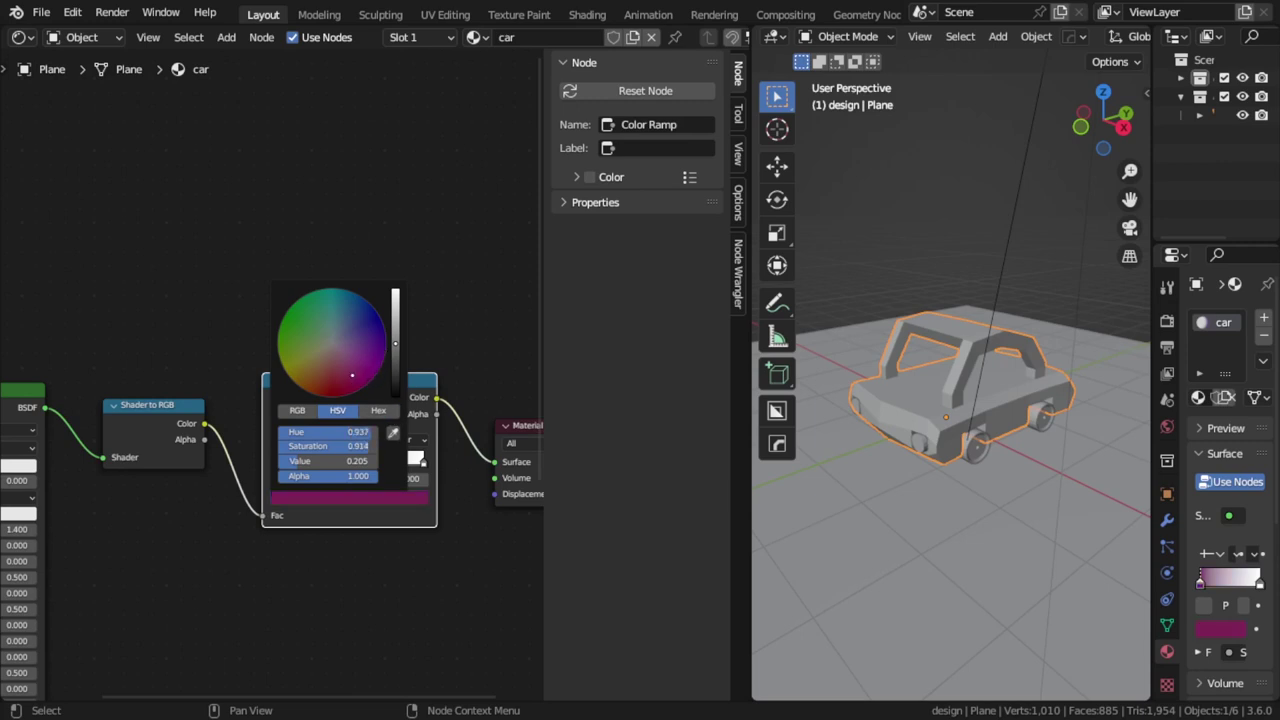
left_click(398, 497)
left_click_drag(400, 338, 396, 320)
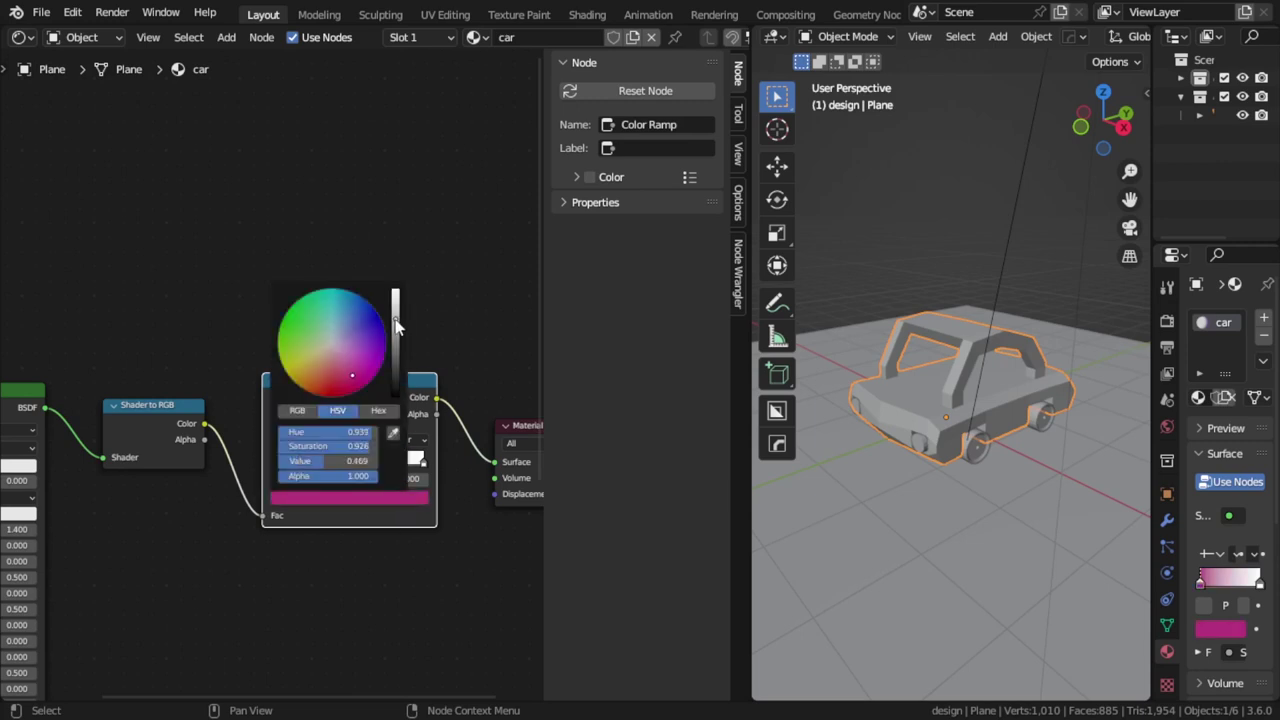
Eyedrop magenta into the right ramp stop and darken it slightly.
left_click(418, 462)
left_click(418, 502)
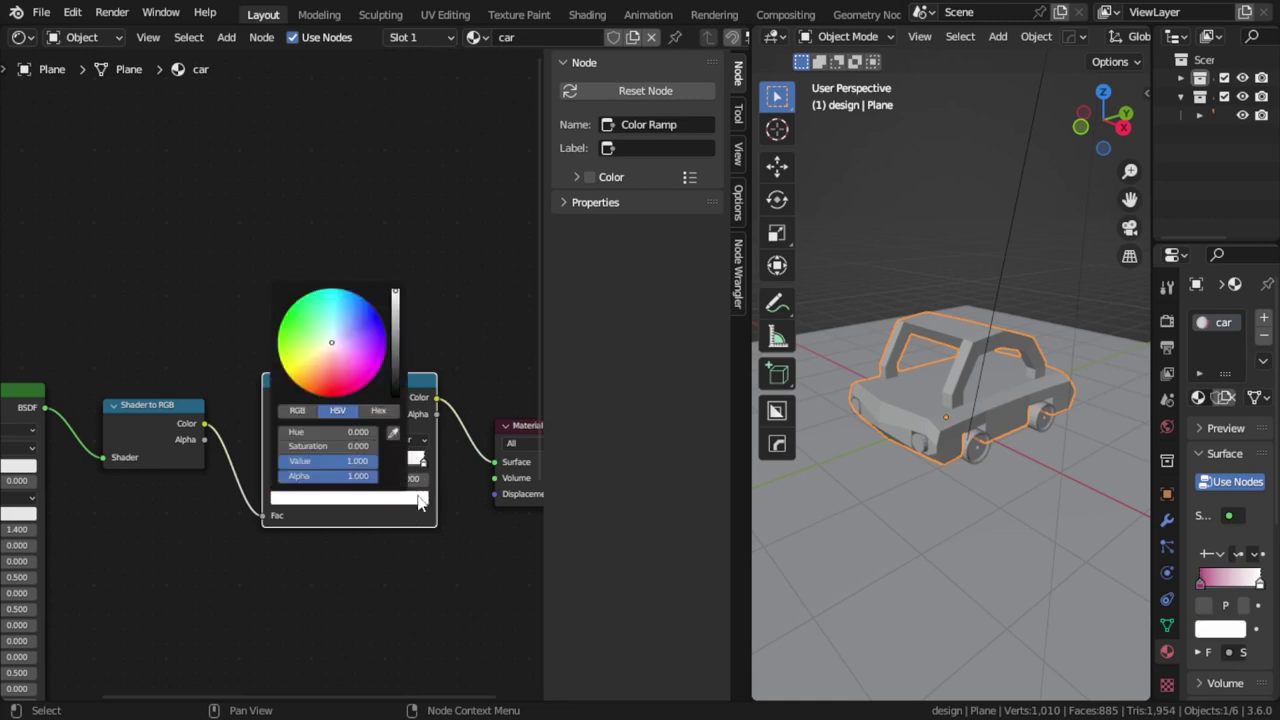
left_click(394, 433)
left_click(280, 460)
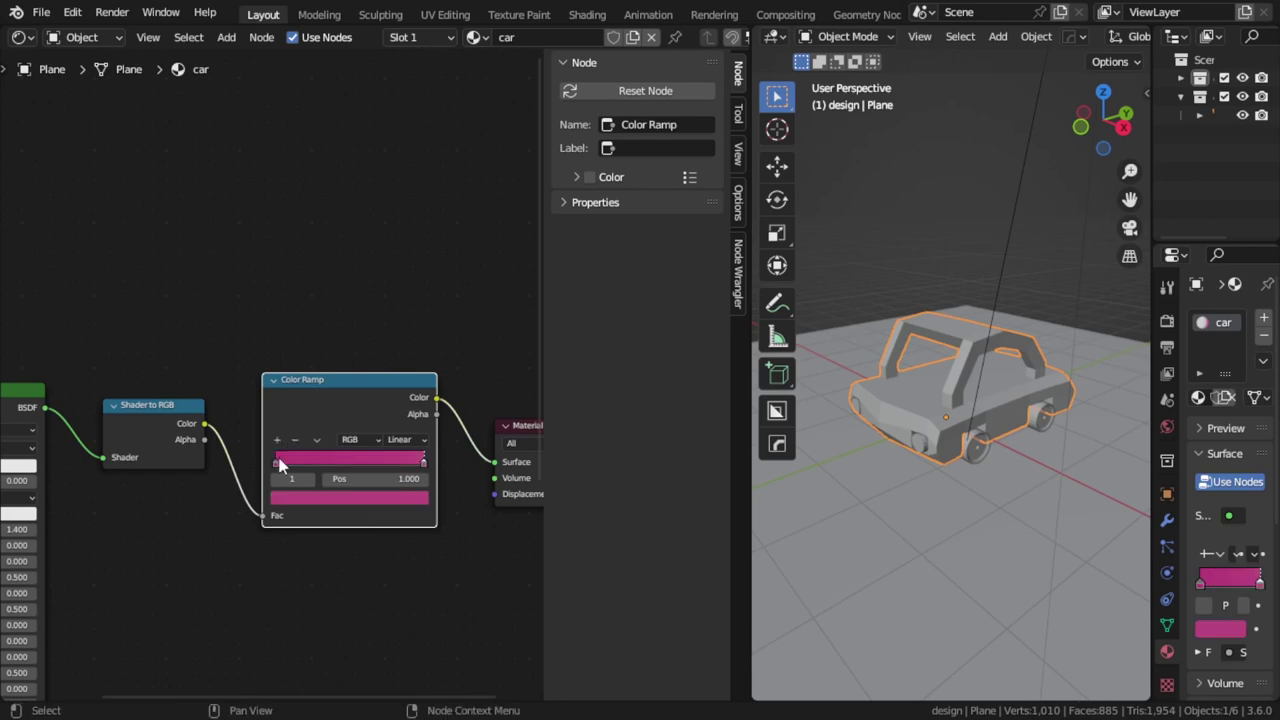
left_click(409, 502)
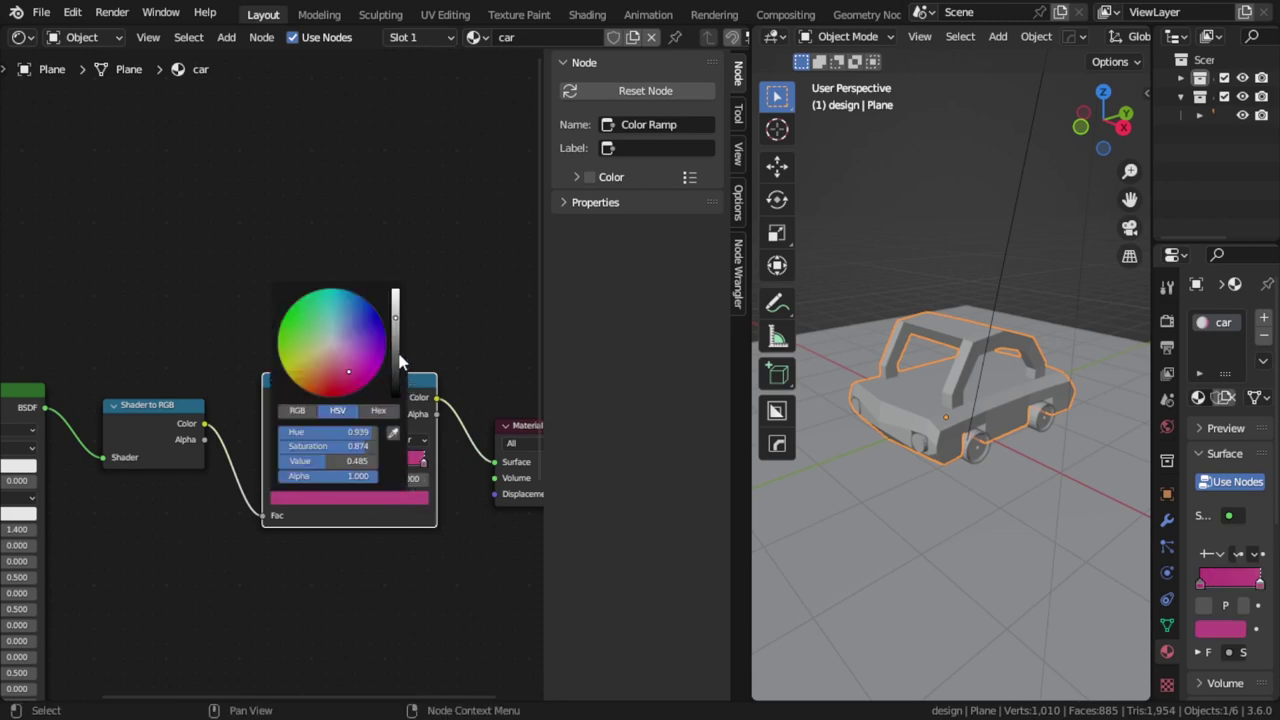
left_click_drag(398, 354, 397, 349)
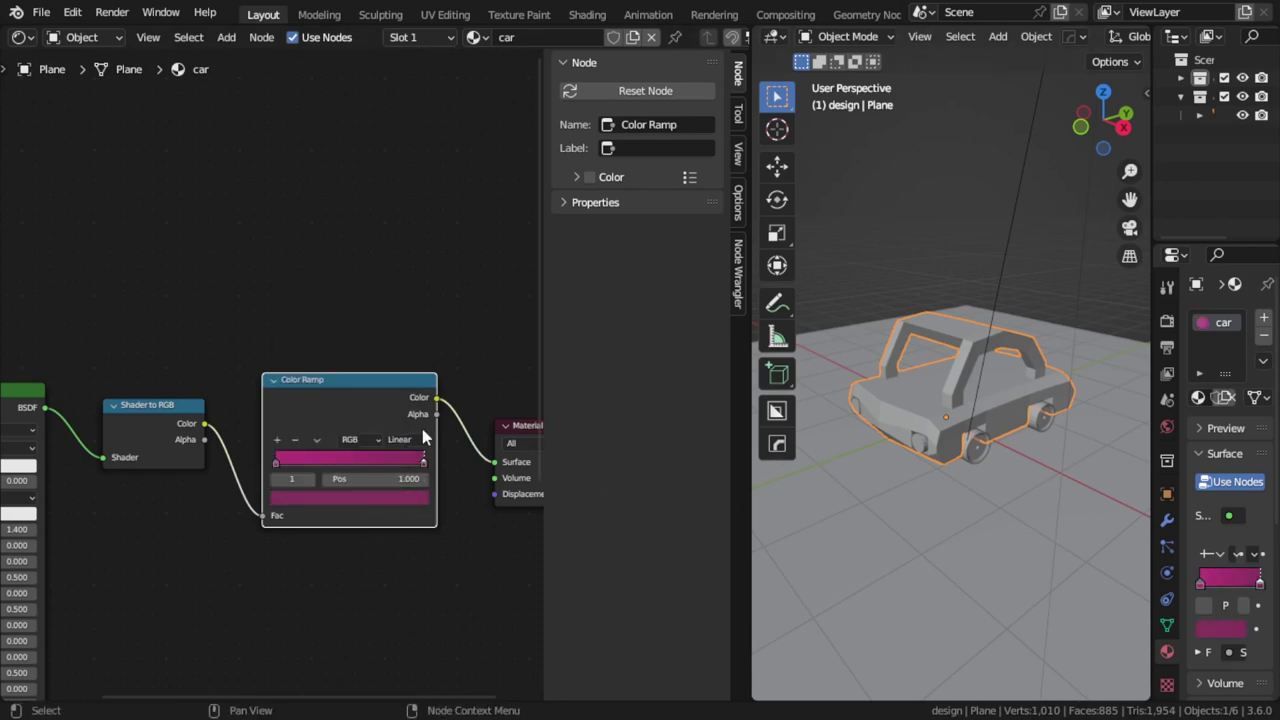
Slide both ramp stops inward to about 0.332 and 0.618 and preview in Material Preview.
left_click_drag(420, 462, 400, 463)
mouse_move(277, 462)
left_mouse_down()
mouse_move(386, 465)
mouse_move(368, 462)
left_mouse_up()
scroll(1117, 36, "down", 3)
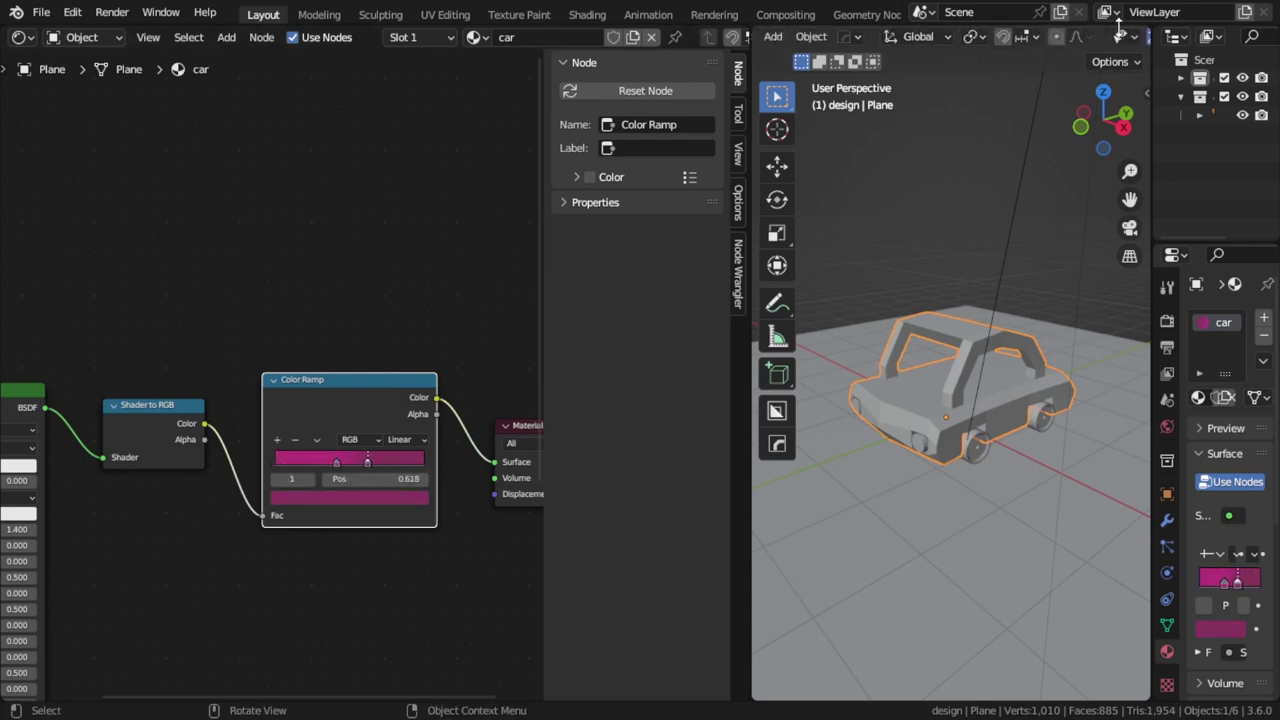
scroll(1117, 36, "down", 3)
left_click(1129, 36)
scroll(979, 390, "up", 1)
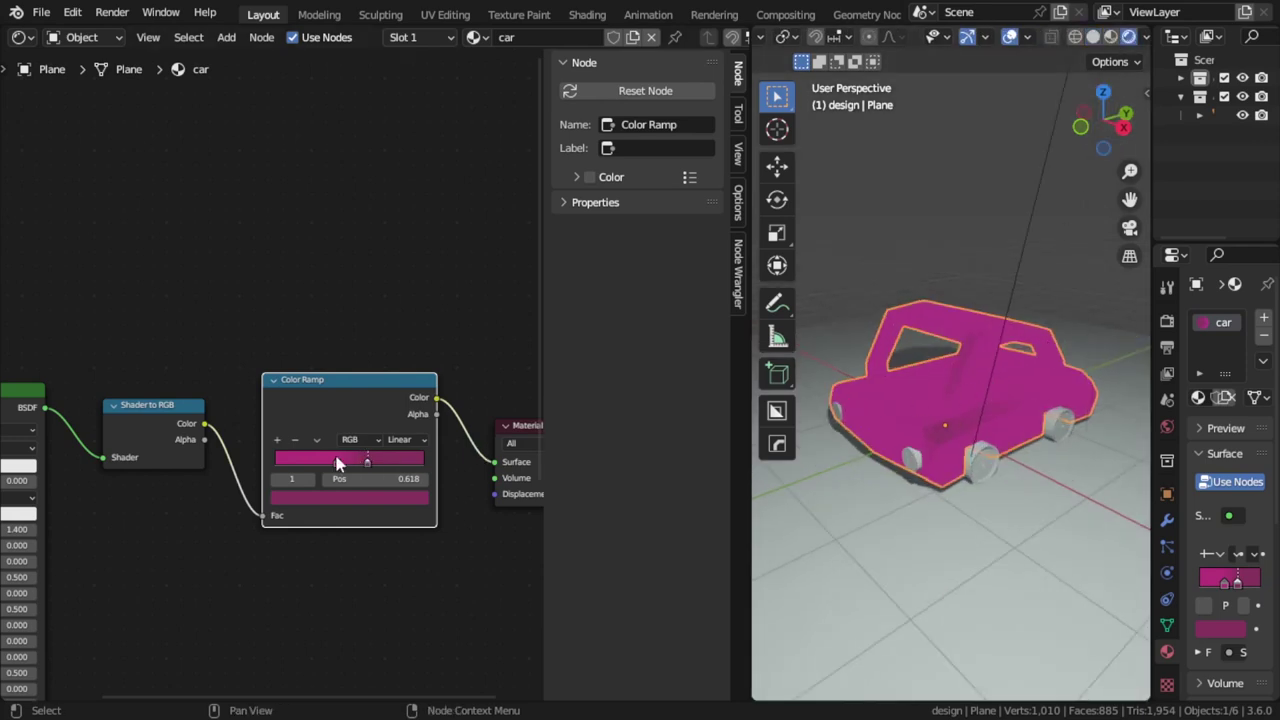
mouse_move(337, 463)
left_mouse_down()
mouse_move(289, 460)
mouse_move(444, 455)
mouse_move(302, 465)
mouse_move(327, 459)
left_mouse_up()
Add a Decimate modifier to the car body below the Mirror modifier.
left_click(1166, 520)
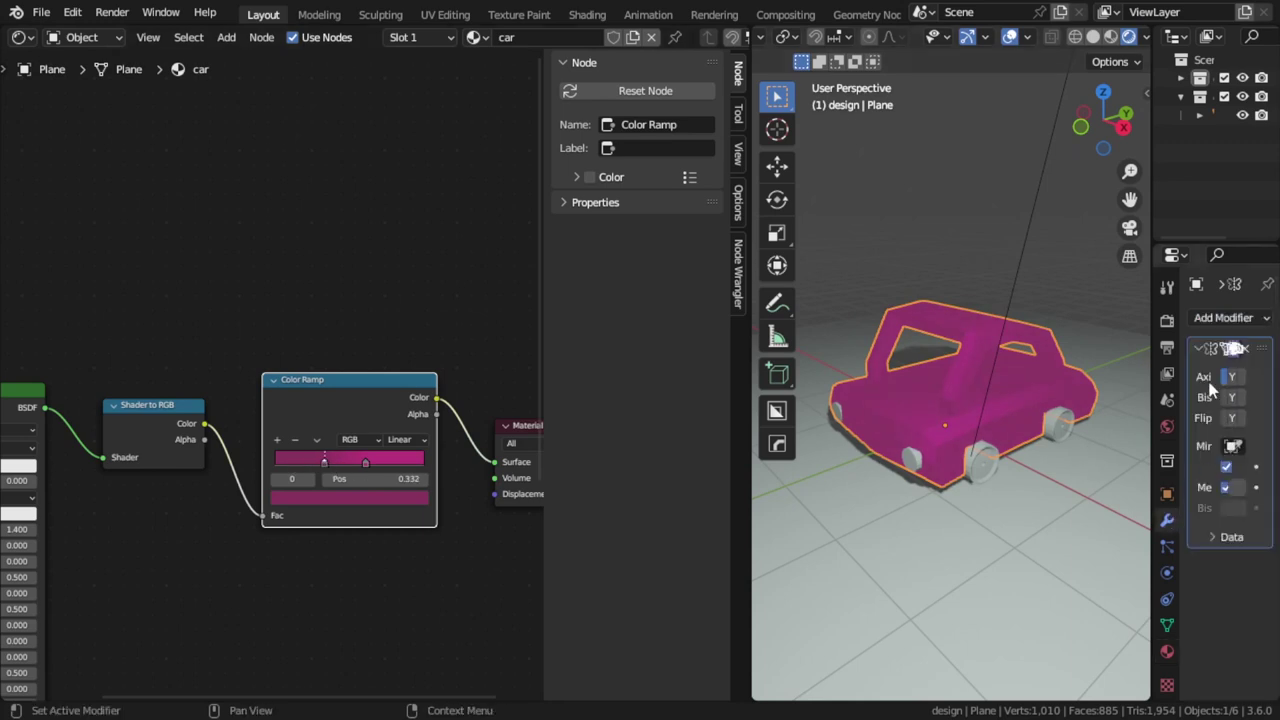
left_click_drag(1152, 400, 1025, 400)
left_click(1071, 348)
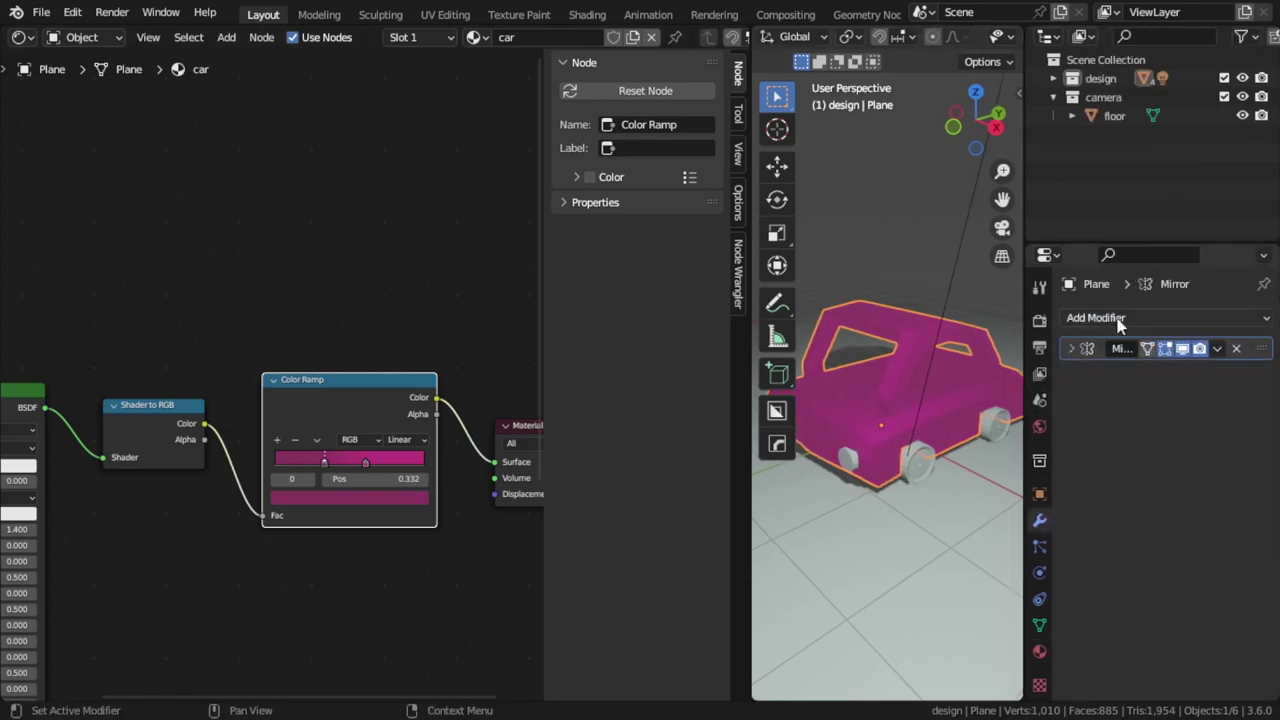
left_click(1119, 320)
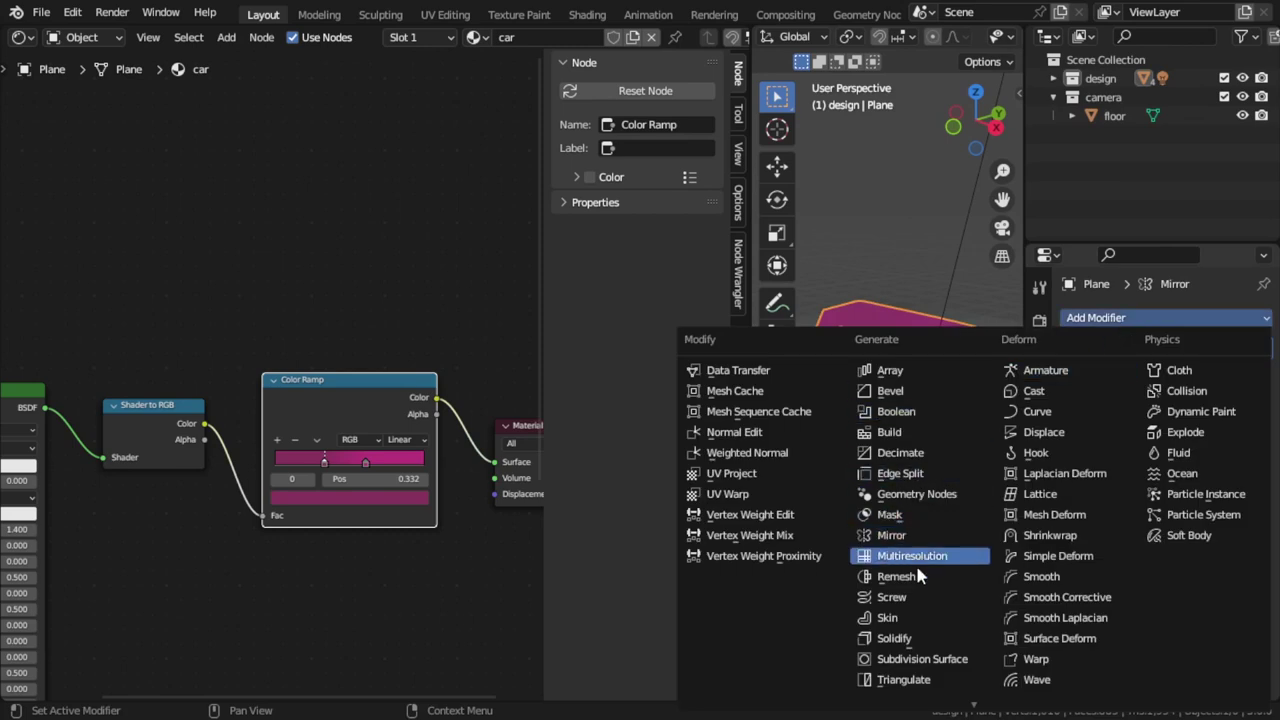
left_click(900, 452)
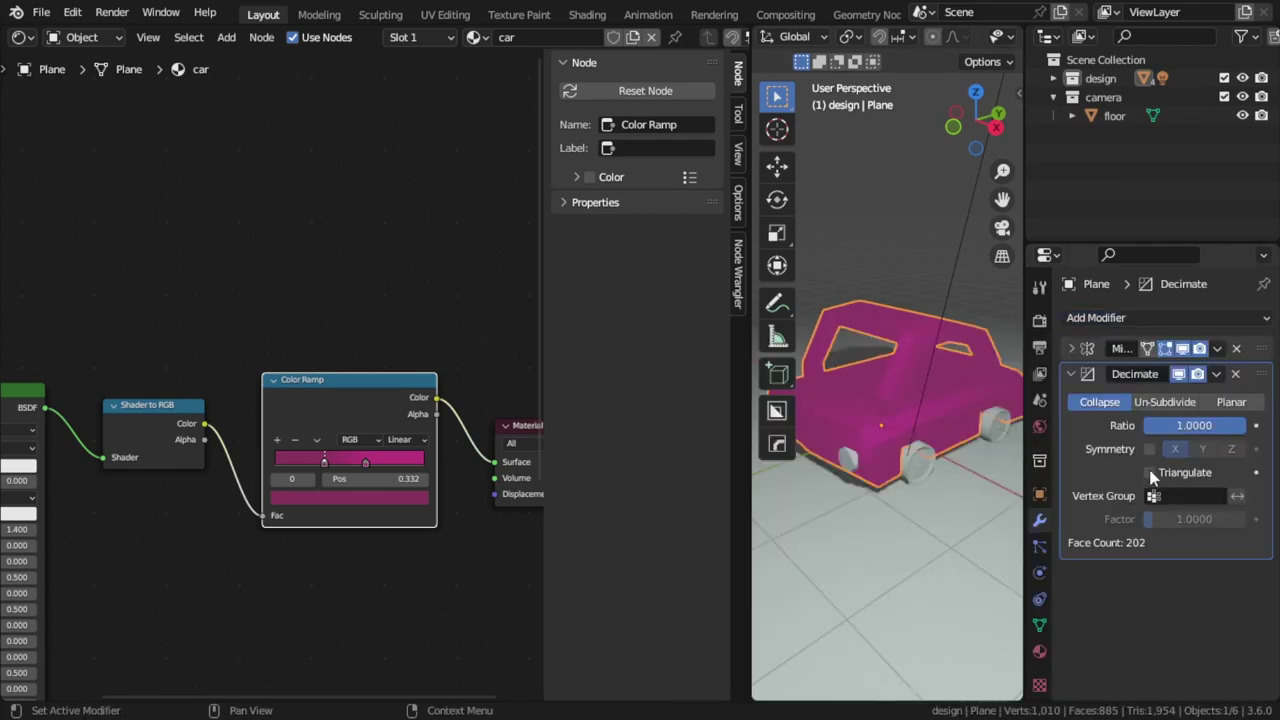
Set the Decimate ratio to 0.5, comparing against the undecimated mesh.
mouse_move(1214, 425)
left_mouse_down()
mouse_move(1131, 425)
mouse_move(1169, 425)
left_mouse_up()
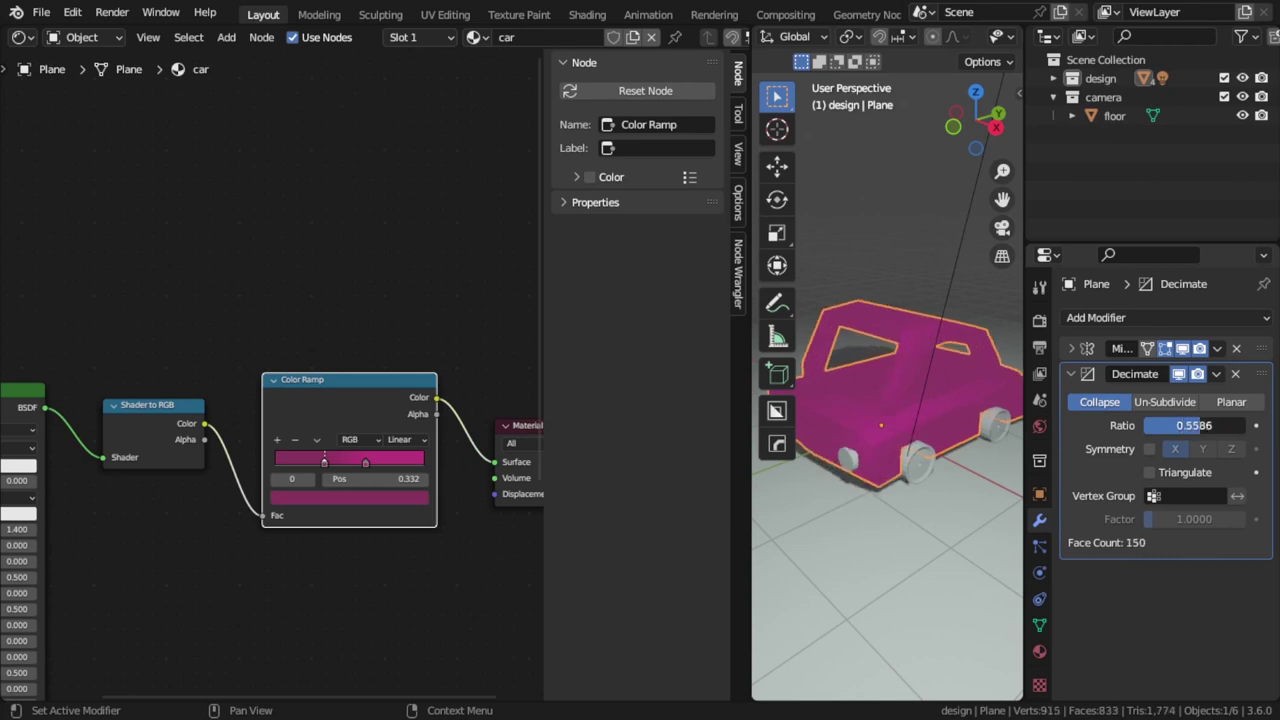
left_click(1179, 374)
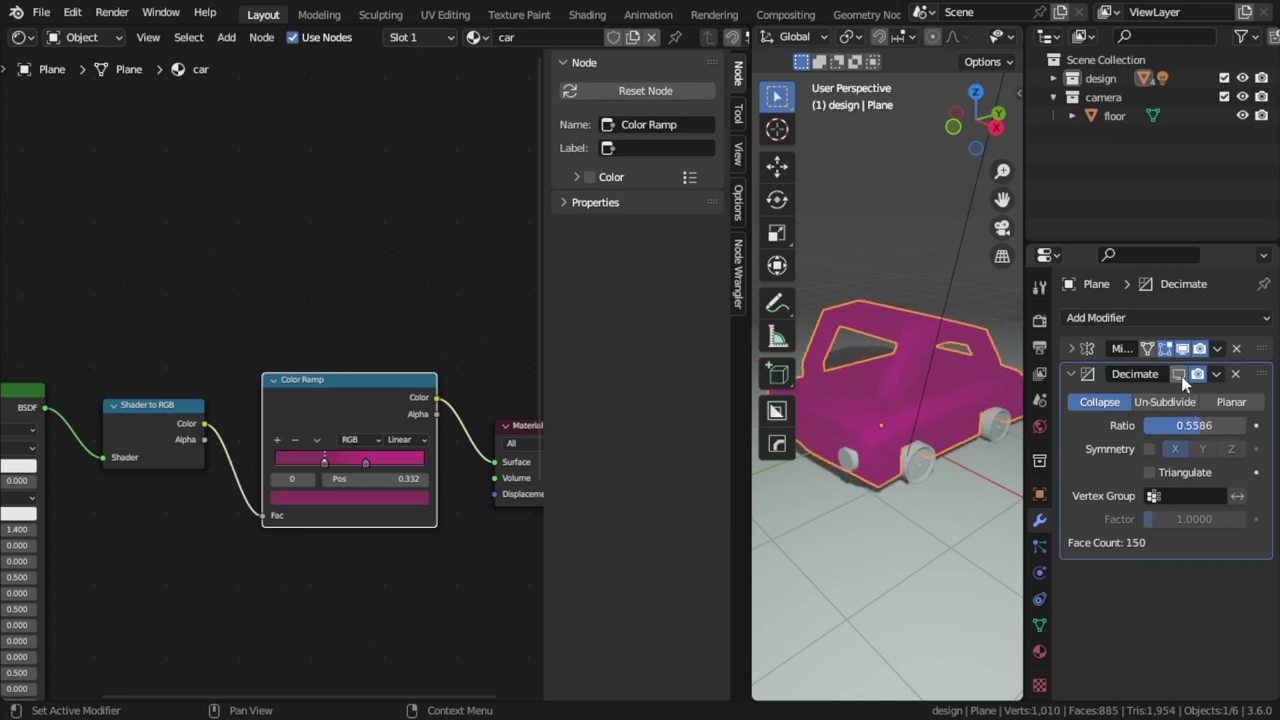
left_click(1180, 374)
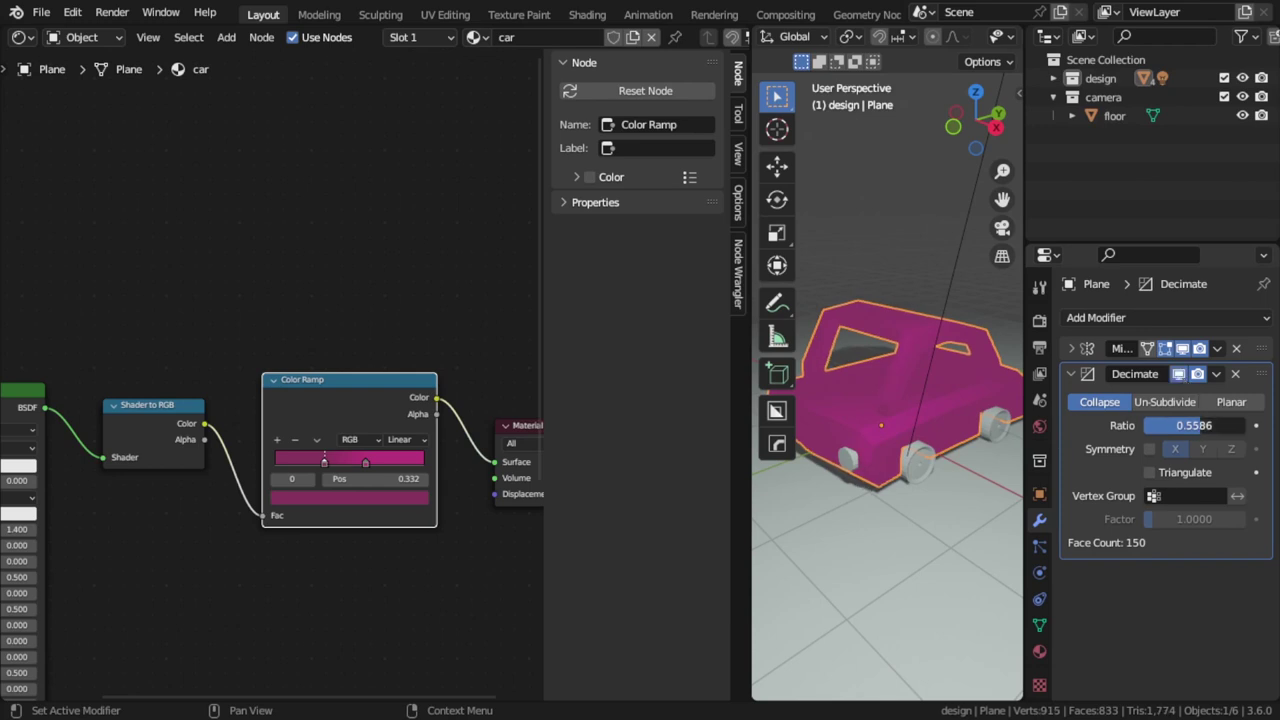
left_click_drag(1194, 425, 1180, 425)
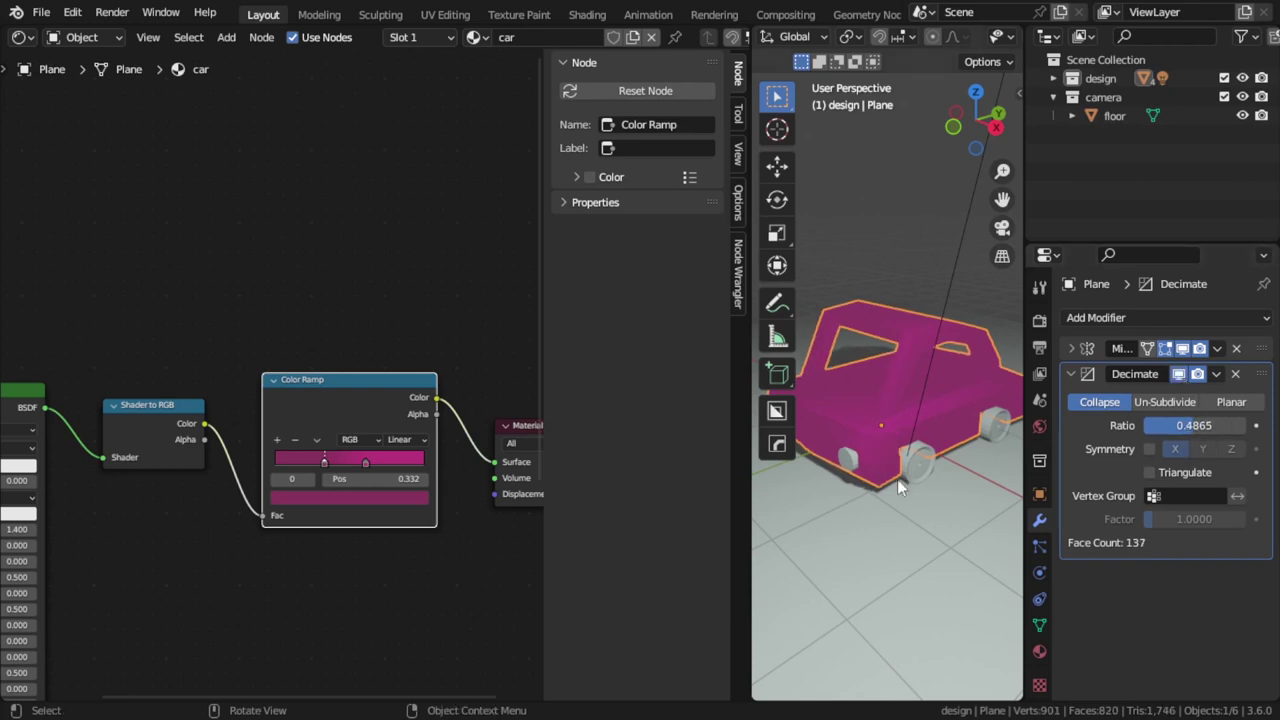
left_click(1212, 427)
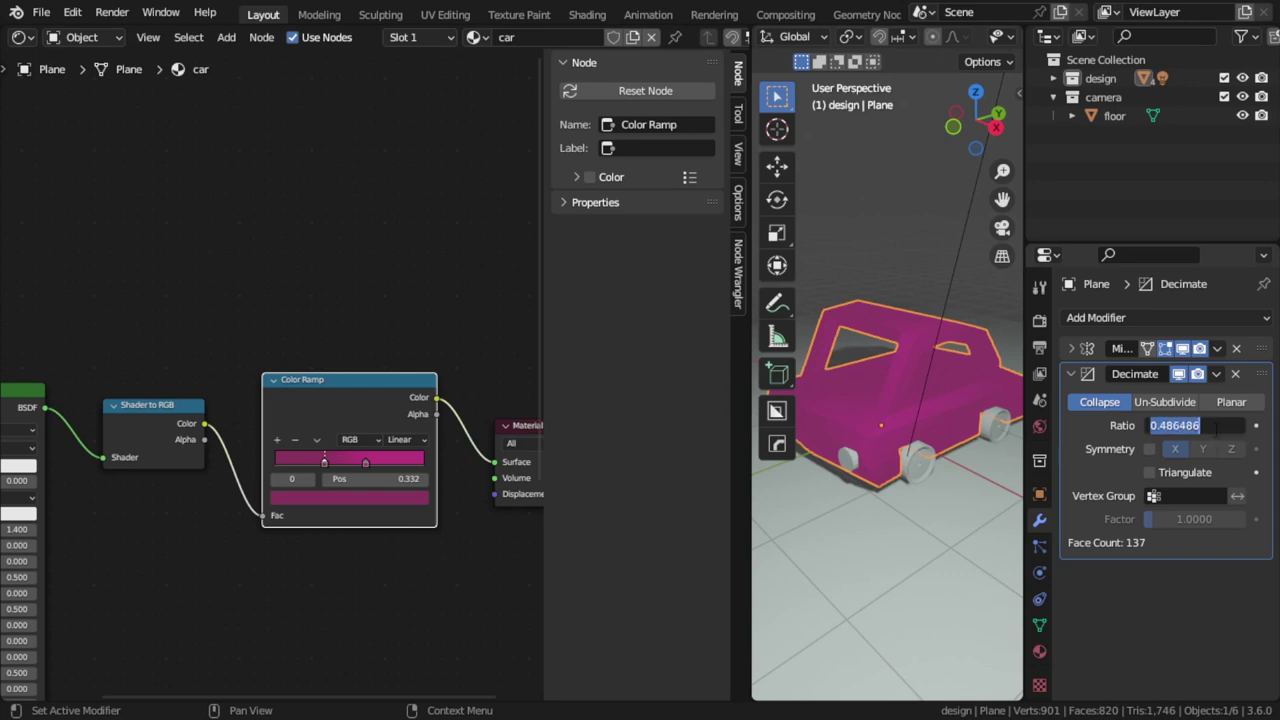
type(".5")
key("Return")
left_click(1180, 374)
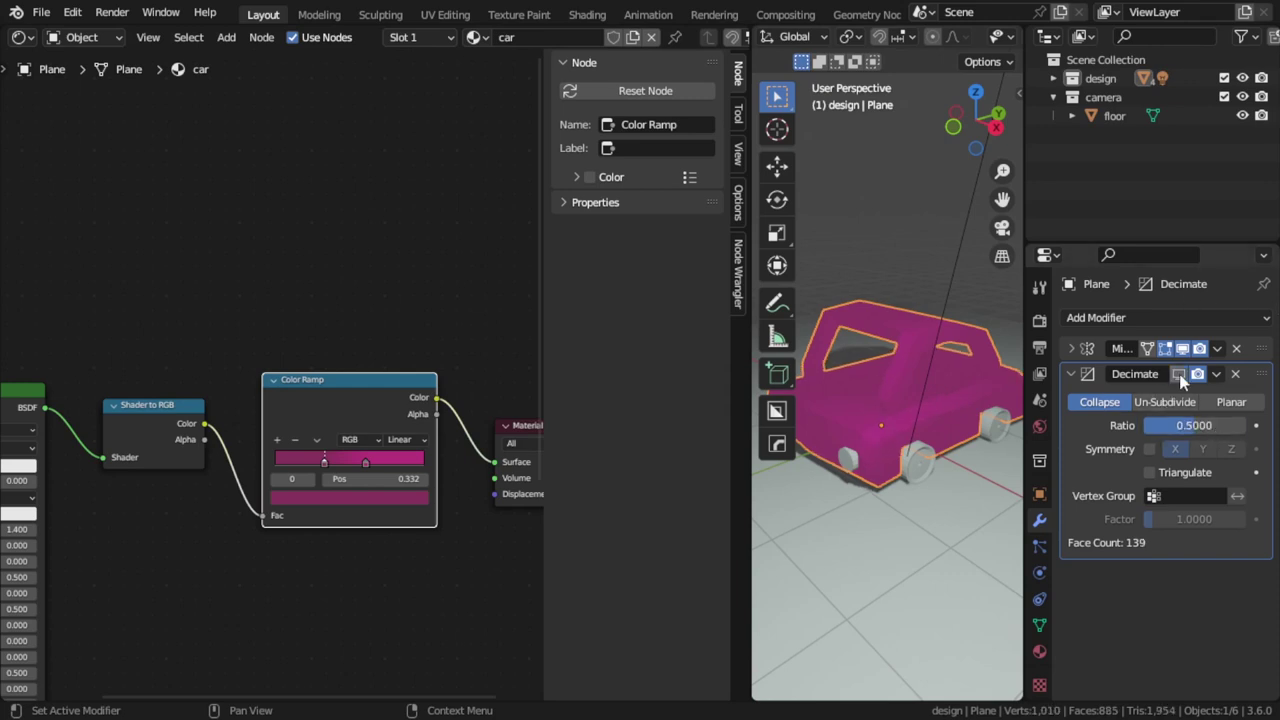
left_click(1180, 374)
Assign the car material to a rear wheel as its own copy, car.001.
left_click(911, 458)
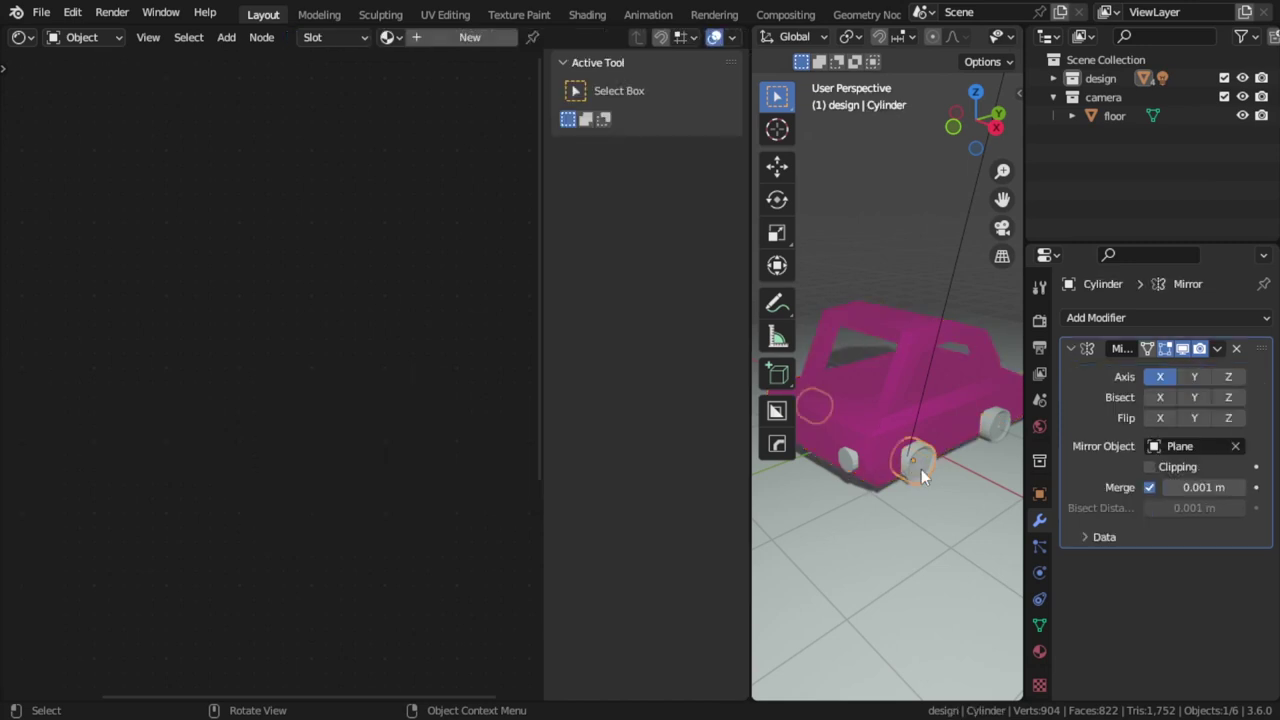
left_click(1039, 652)
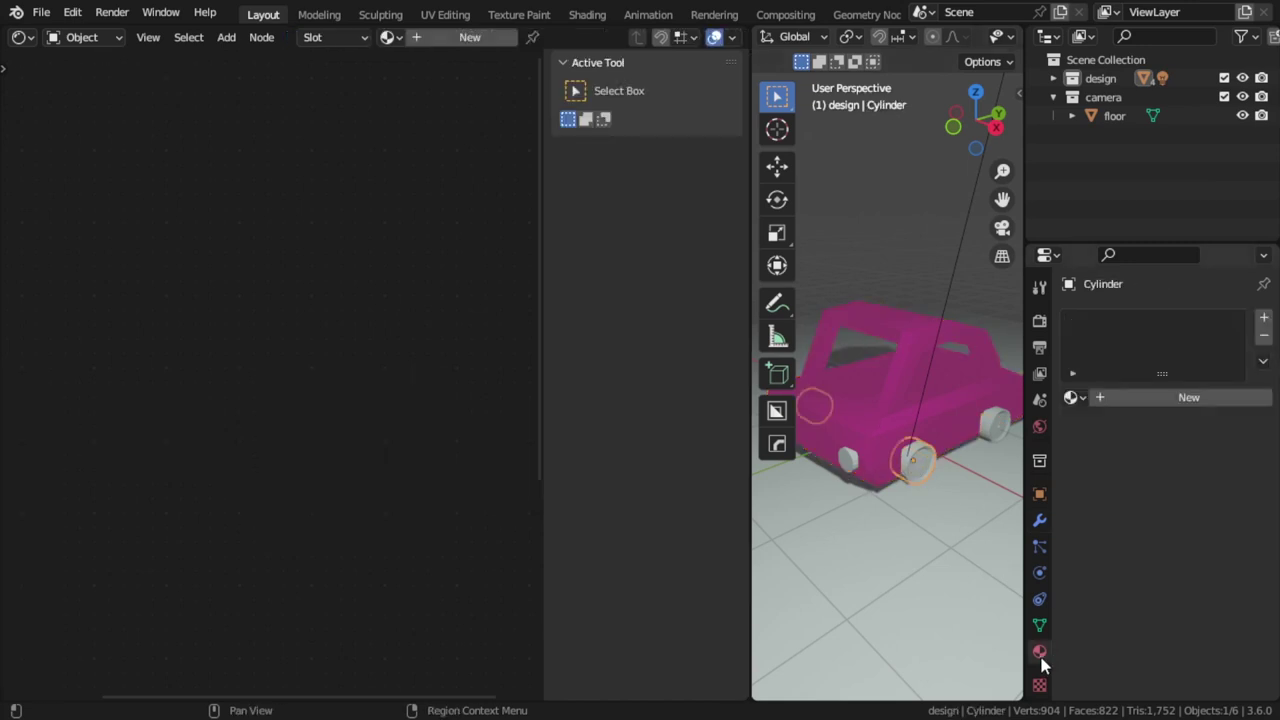
left_click(1075, 398)
left_click(1027, 430)
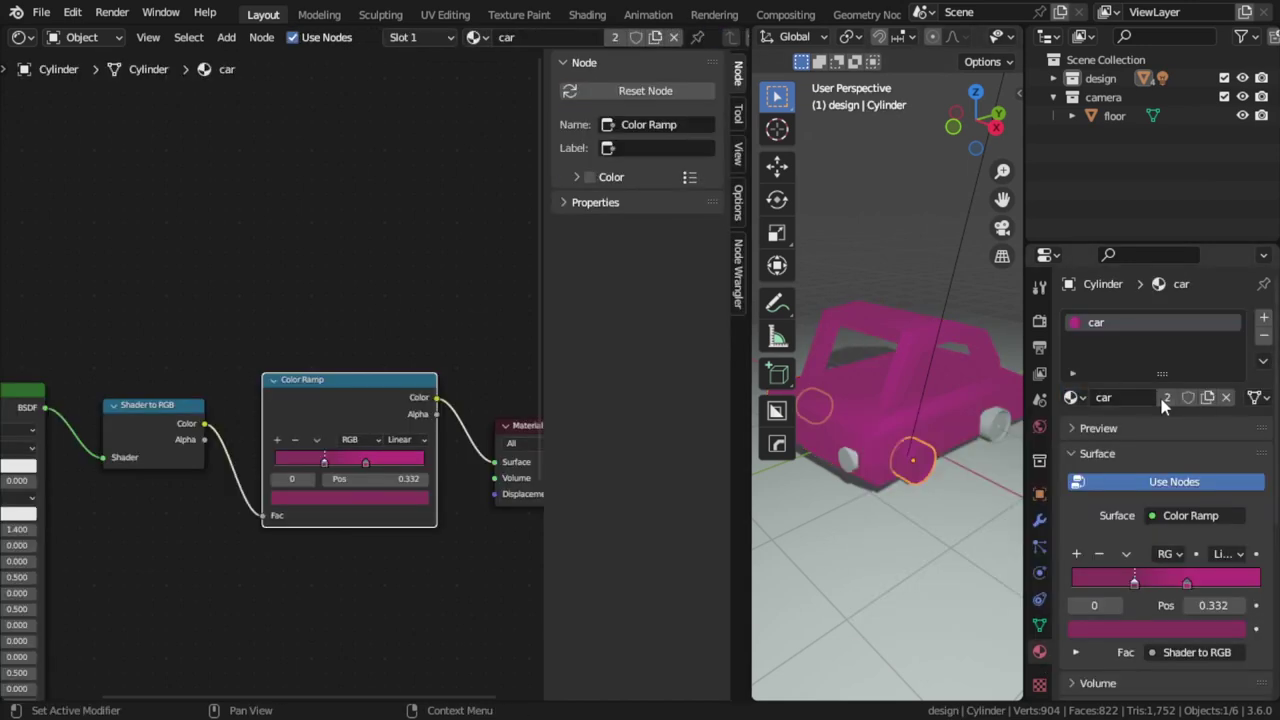
left_click(1167, 397)
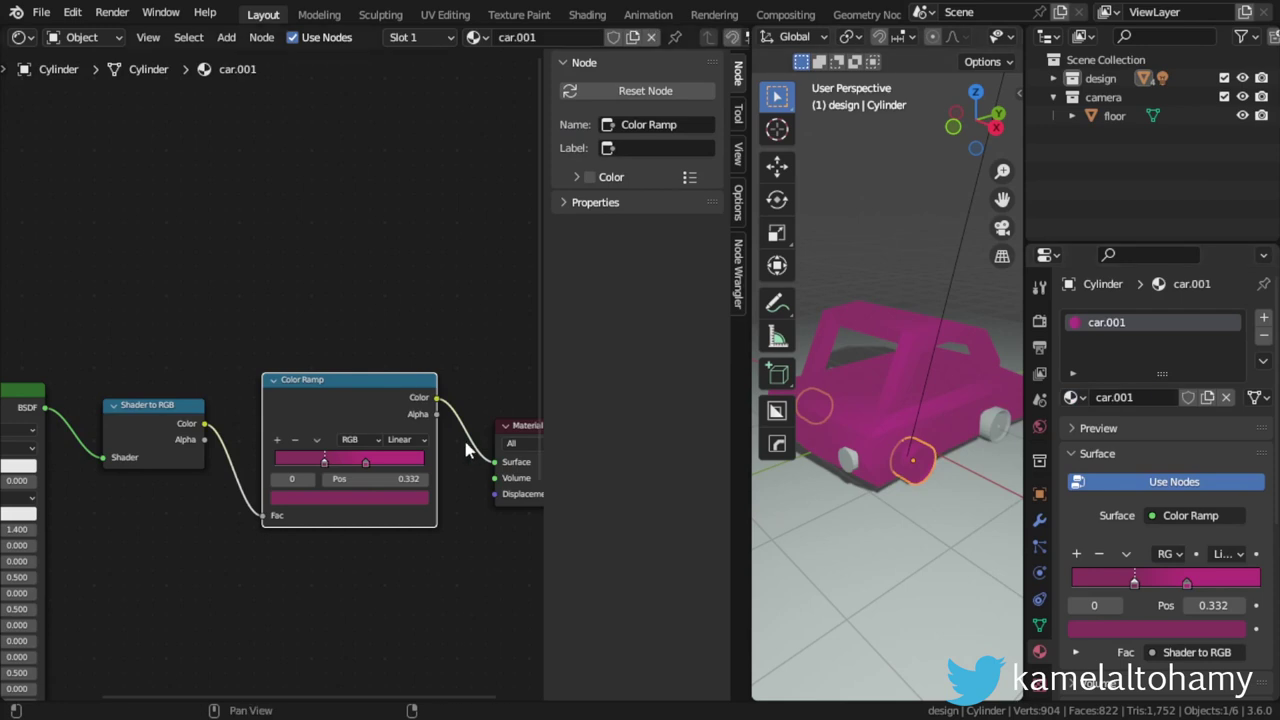
Darken both Color Ramp stops of the wheel material to near black.
left_click(410, 495)
left_click(396, 390)
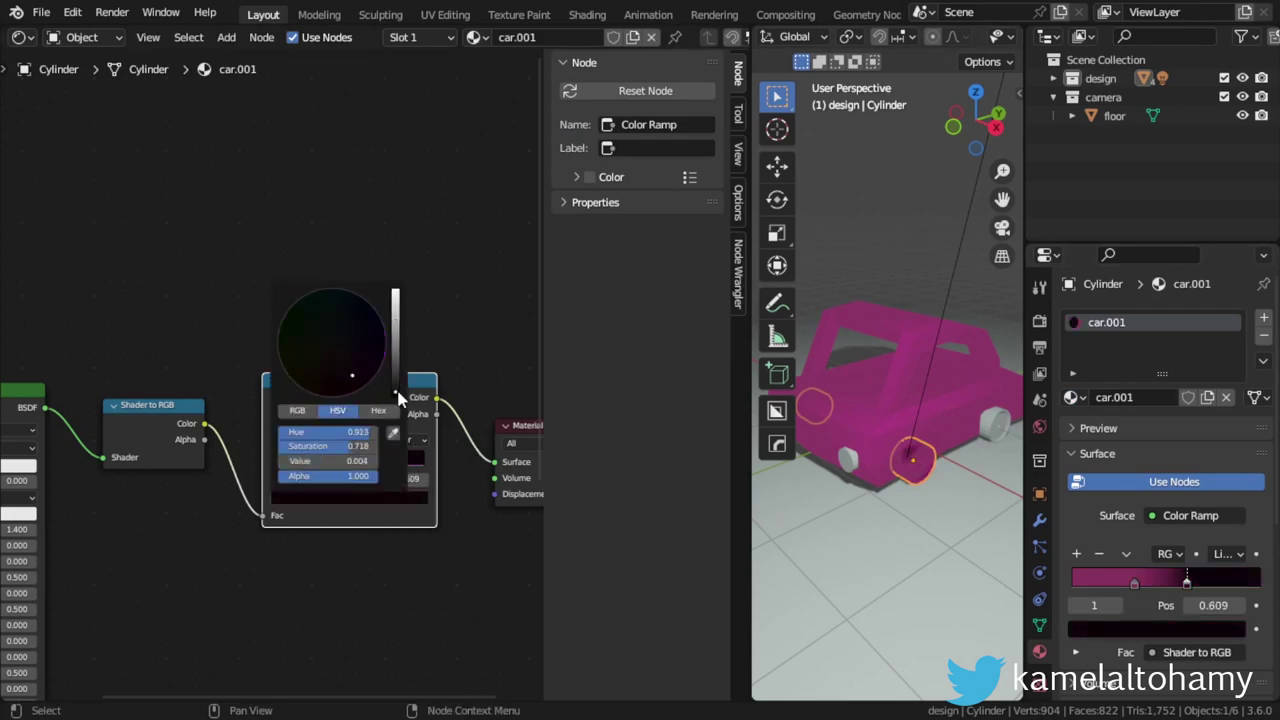
left_click(308, 455)
left_click(344, 493)
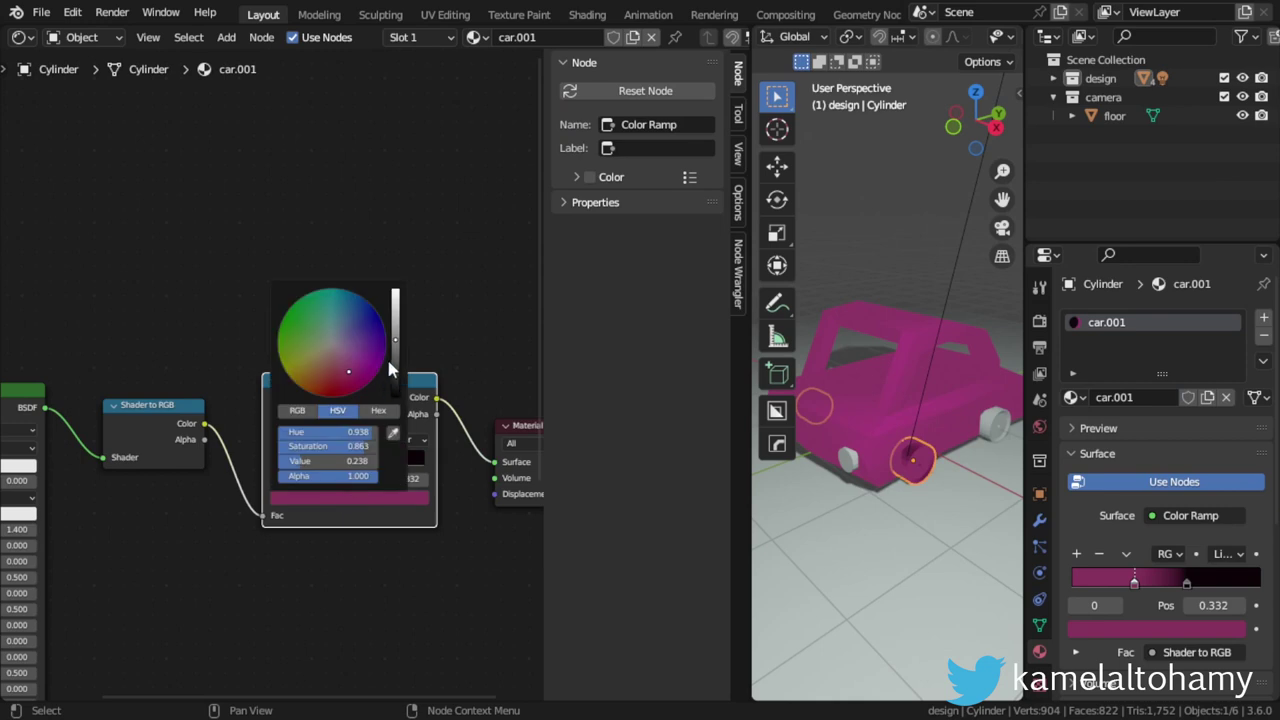
left_click_drag(394, 370, 395, 374)
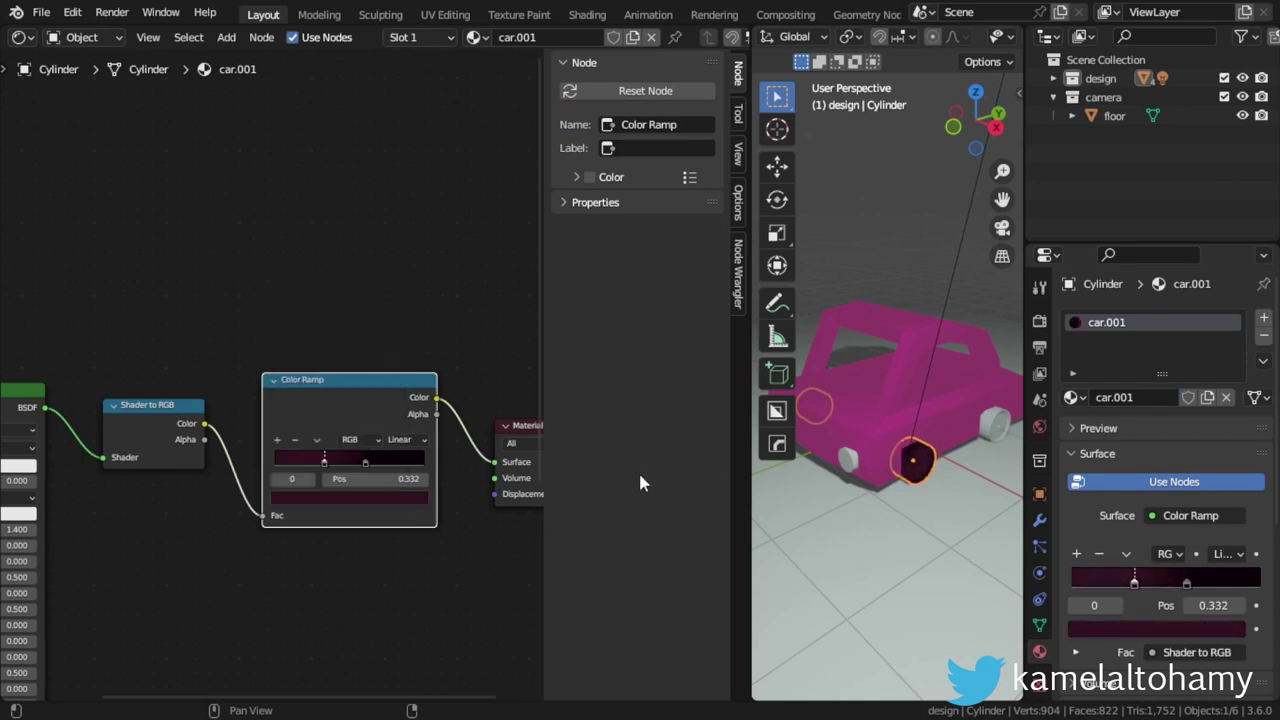
left_click(356, 495)
left_click_drag(402, 372, 398, 388)
left_click(382, 490)
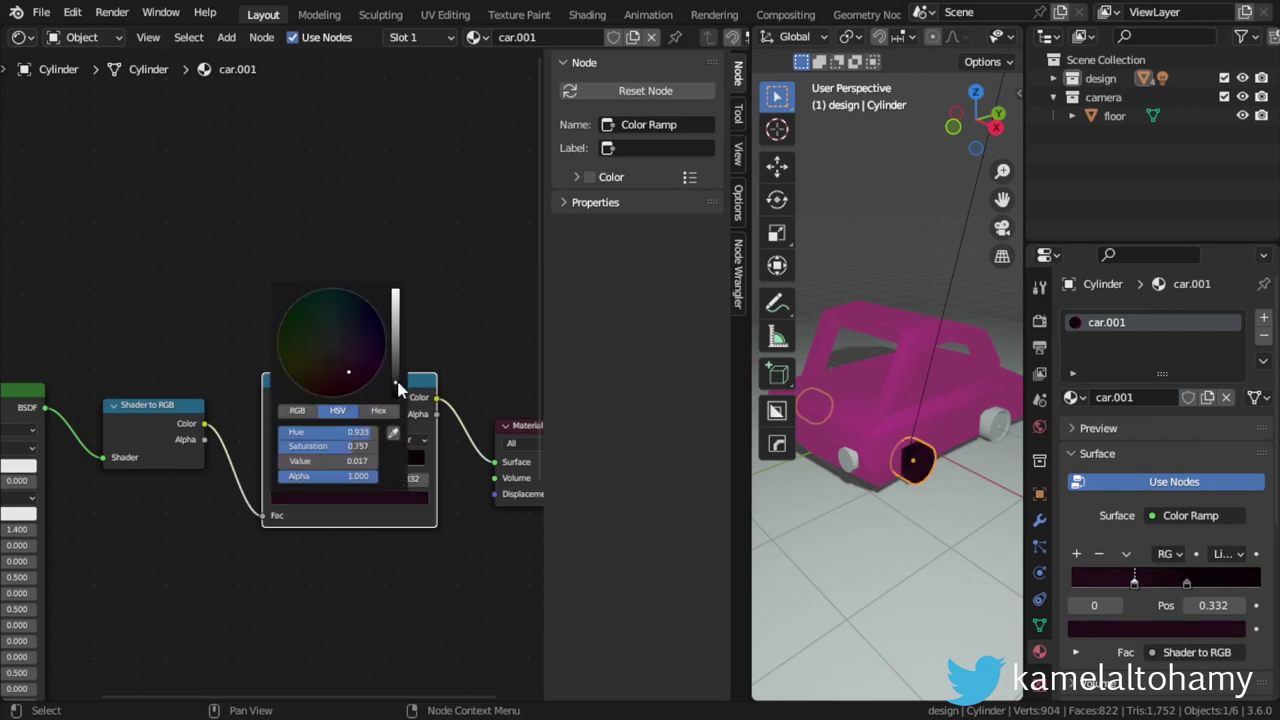
Link the wheel material to the other rear wheel with Ctrl+L Link Materials.
left_click(993, 421, "shift")
left_click(920, 468, "shift")
key("ctrl+l")
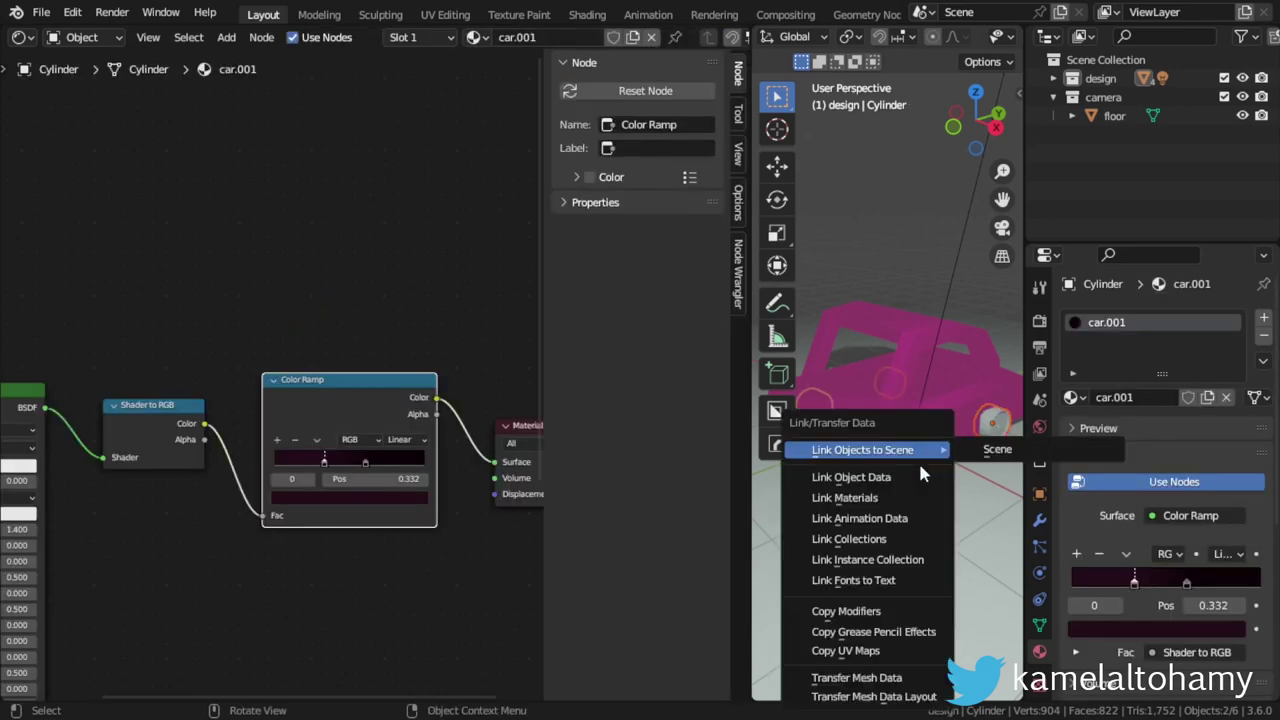
left_click(861, 500)
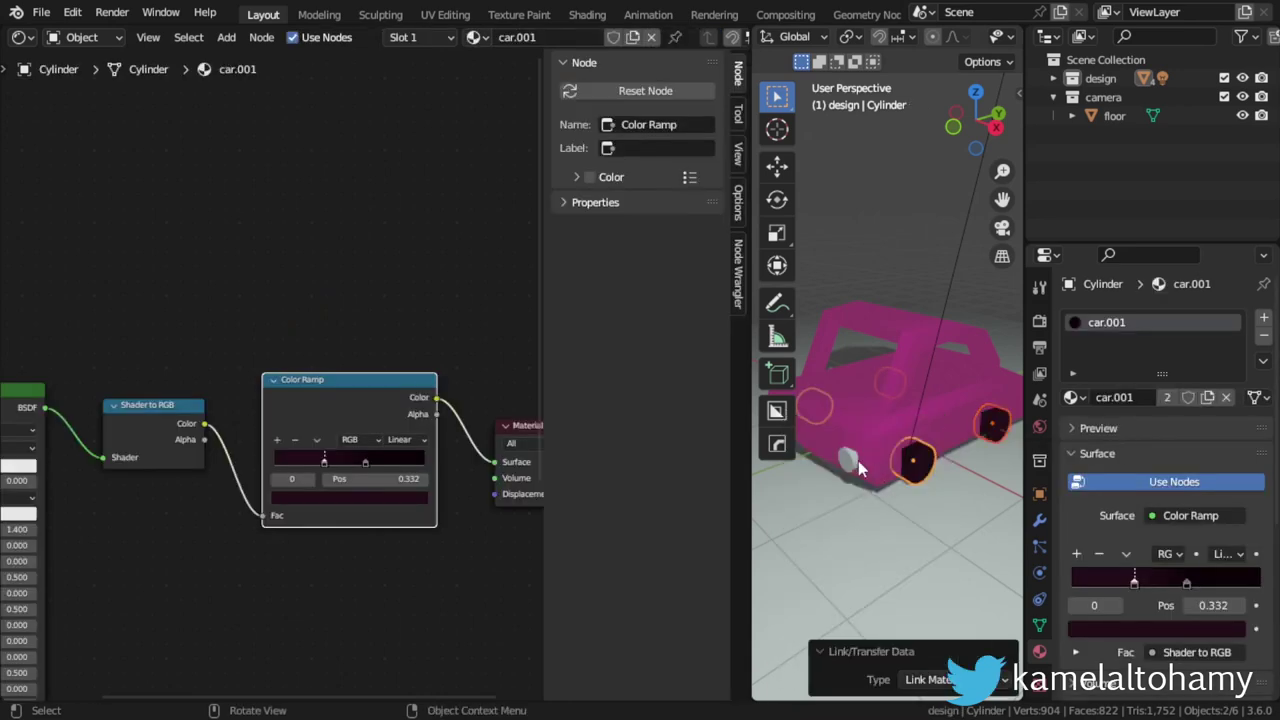
left_click(858, 460)
left_click(858, 460)
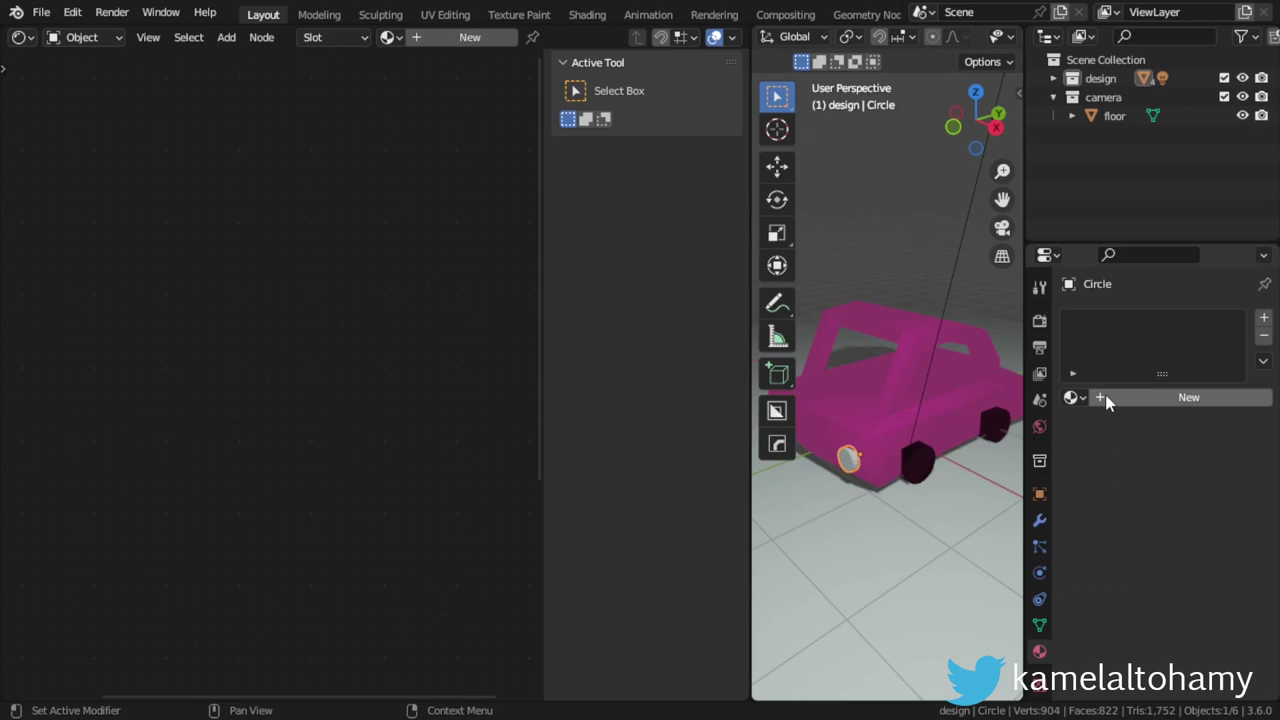
Give the headlight its own copy of the car material, car.002, with a white second ramp stop.
left_click(1078, 398)
left_click(886, 423)
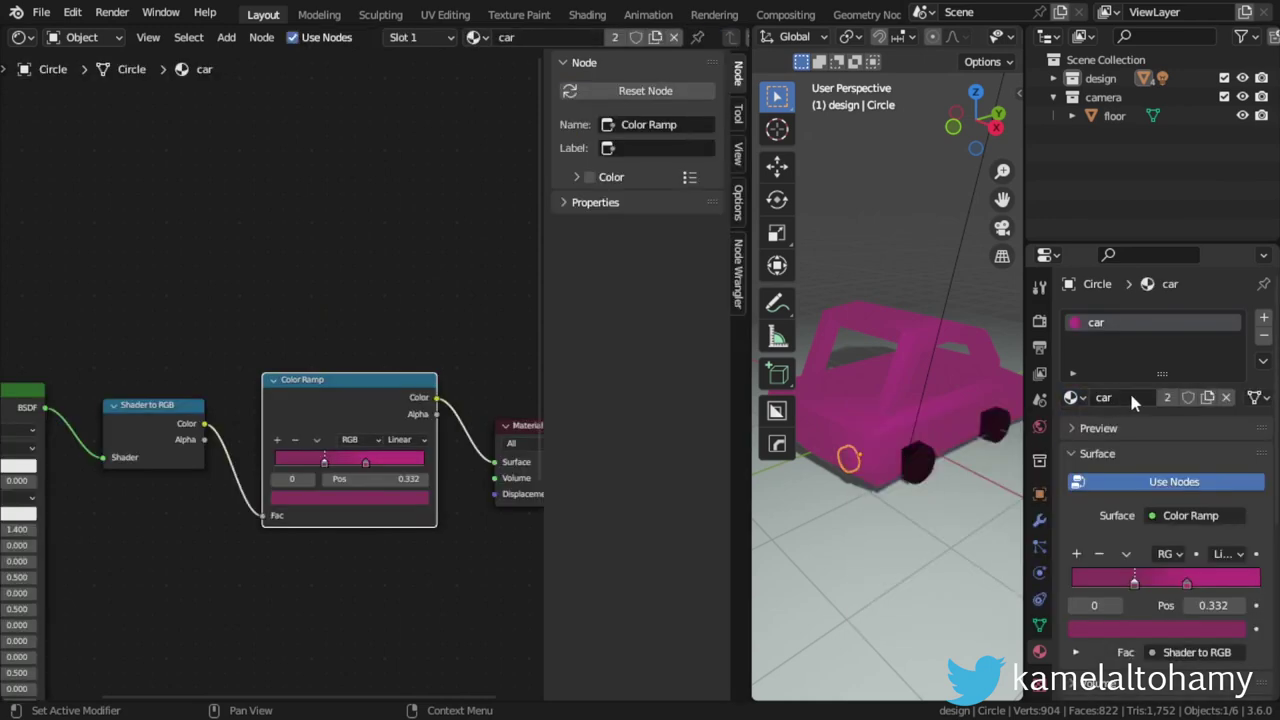
left_click(1166, 398)
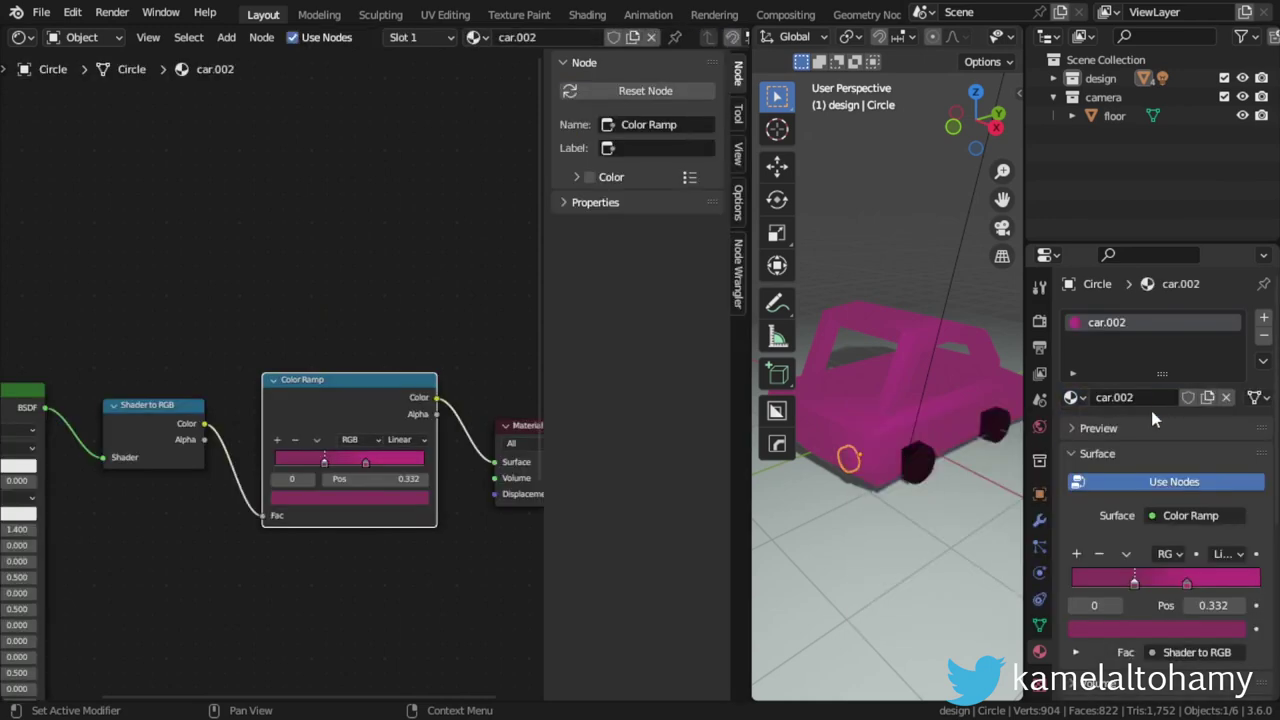
left_click(401, 459)
left_click(399, 498)
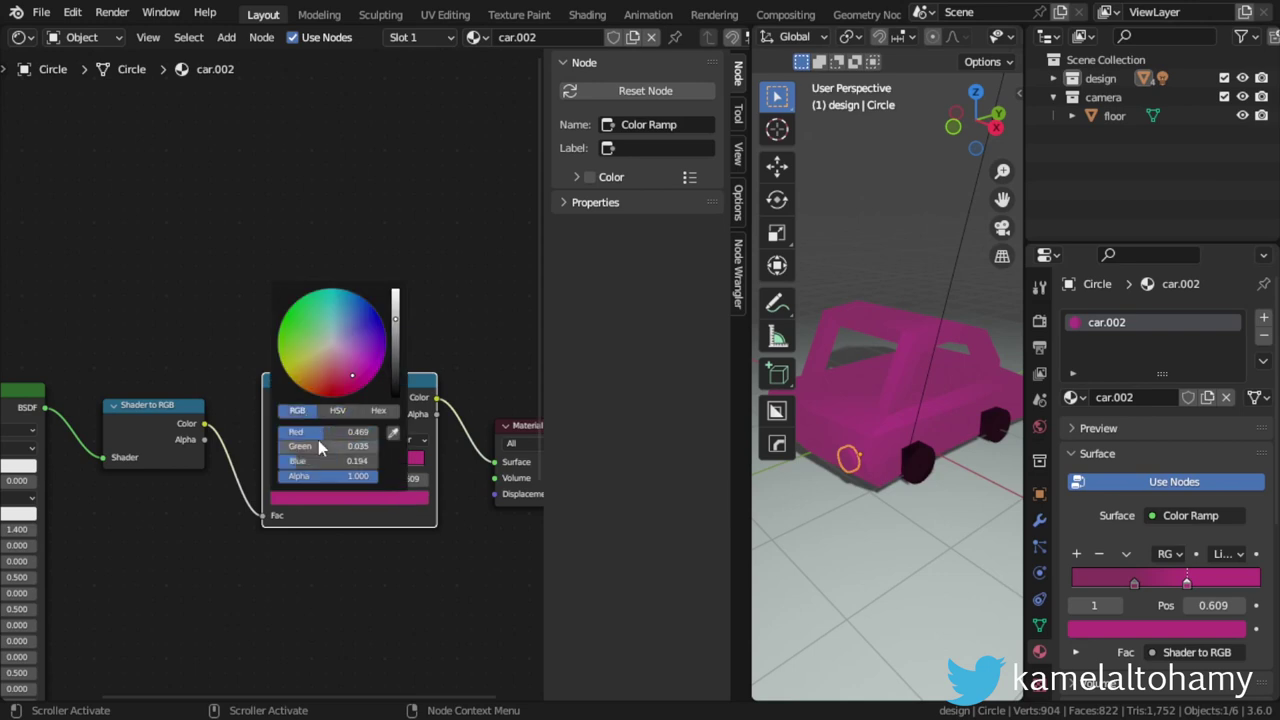
mouse_move(320, 448)
left_mouse_down()
mouse_move(376, 440)
mouse_move(376, 476)
left_mouse_up()
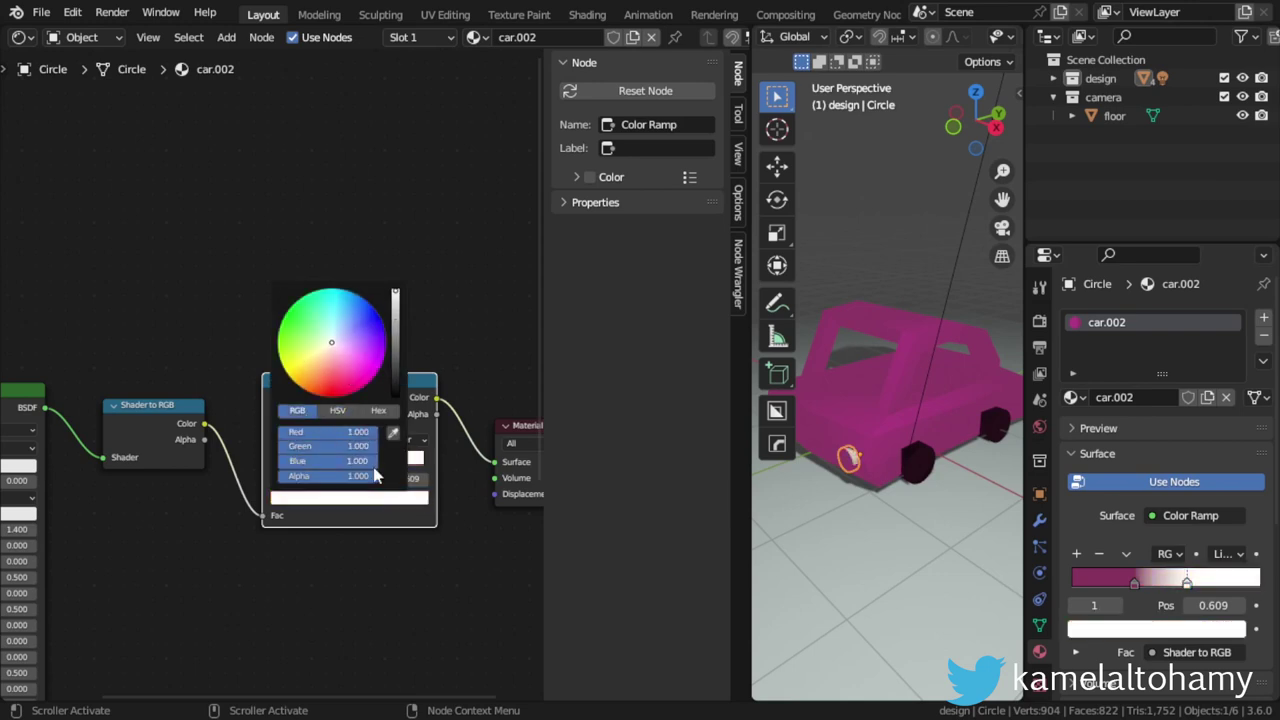
Tint the headlight ramp's first stop a pale pink.
left_click(323, 461)
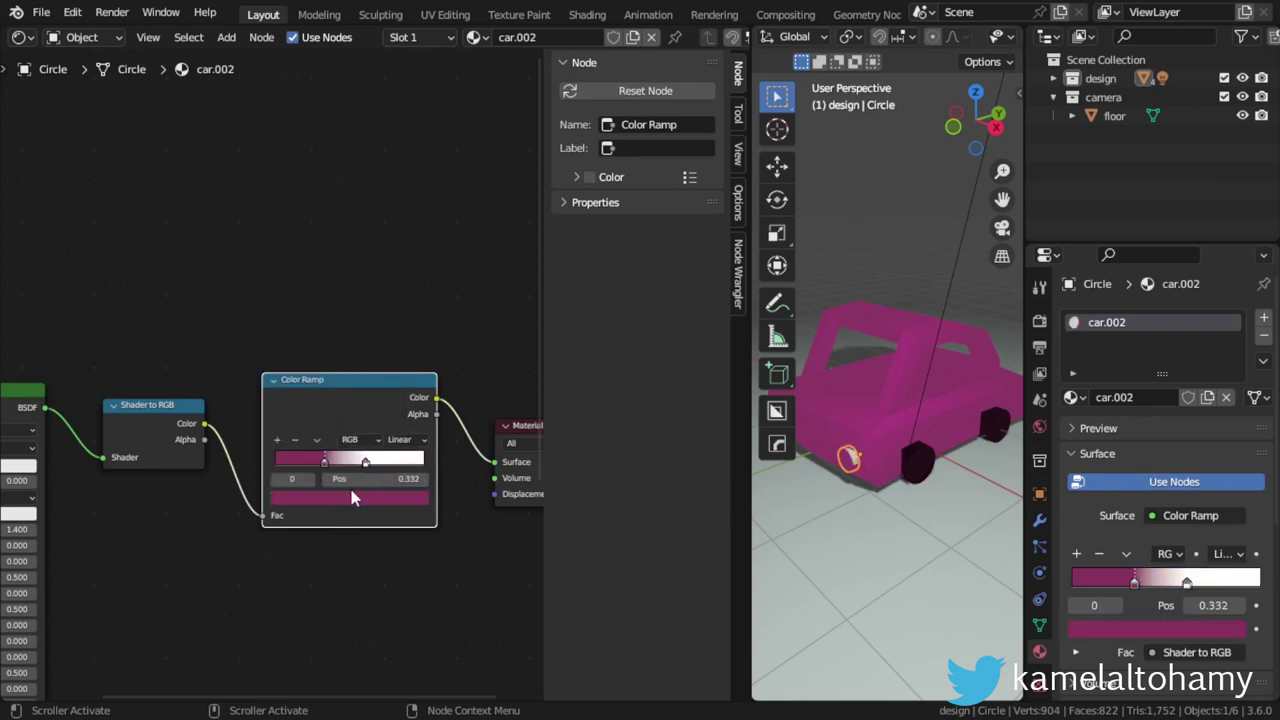
left_click(351, 498)
left_click_drag(340, 432, 420, 446)
left_click(316, 446)
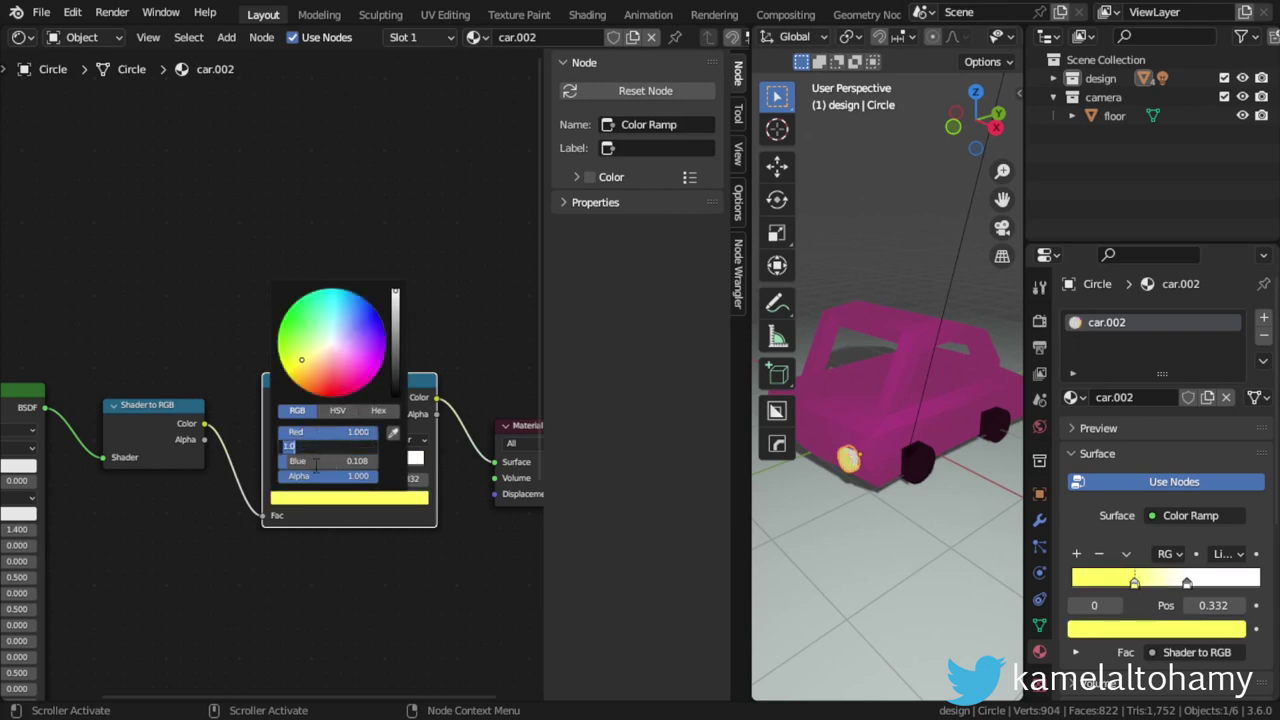
left_click_drag(316, 464, 400, 461)
left_click_drag(348, 368, 348, 390, "shift")
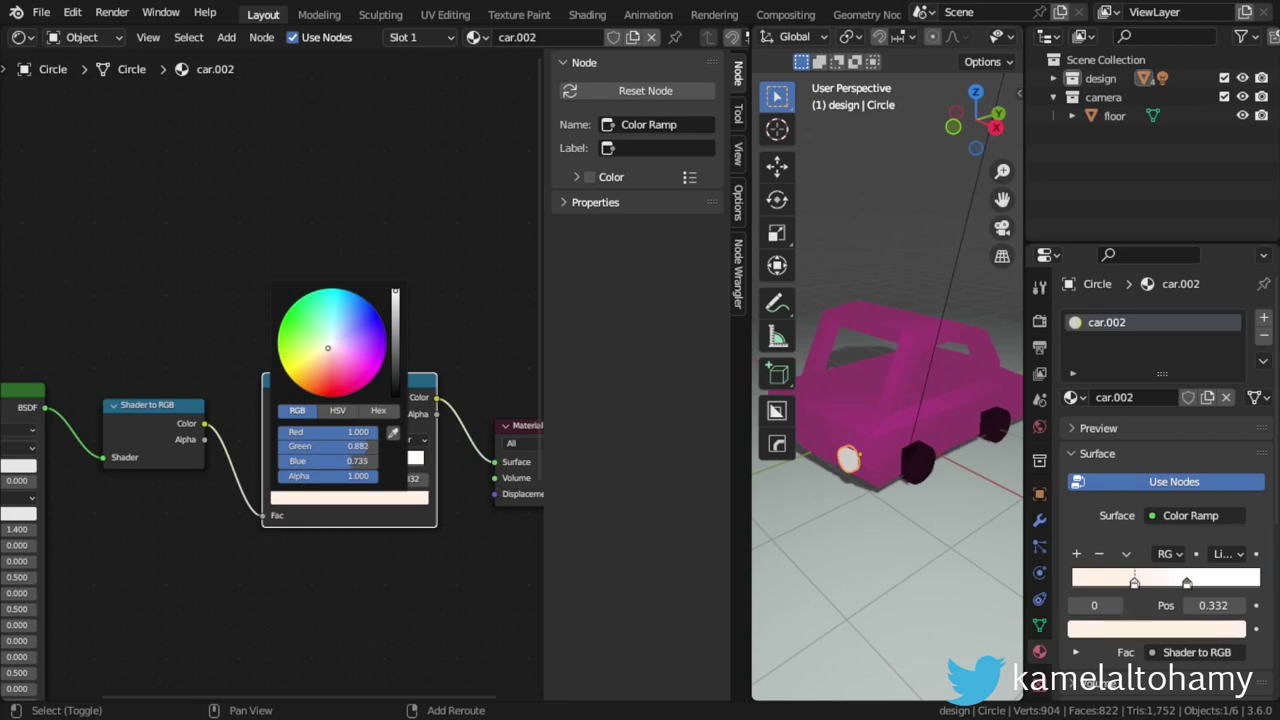
scroll(960, 518, "down", 3)
middle_click_drag(960, 518, 908, 500)
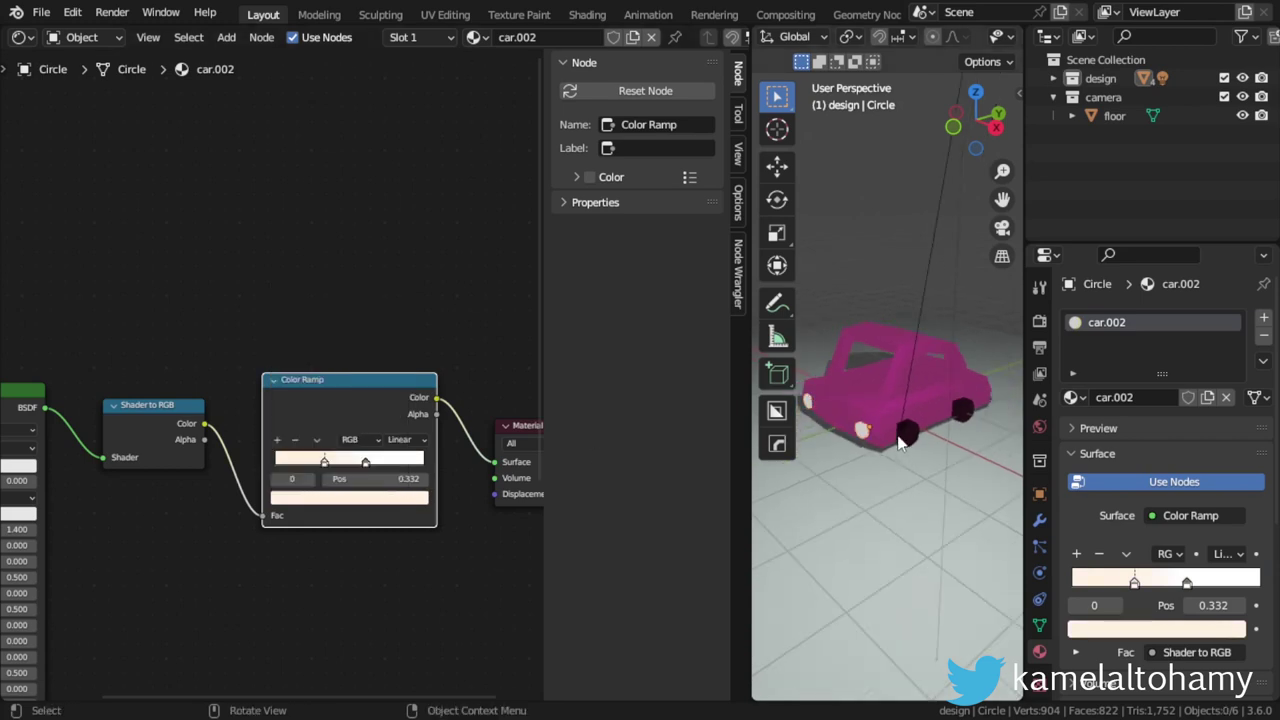
Select the floor and give it a new material named 'floor'.
left_click(754, 503)
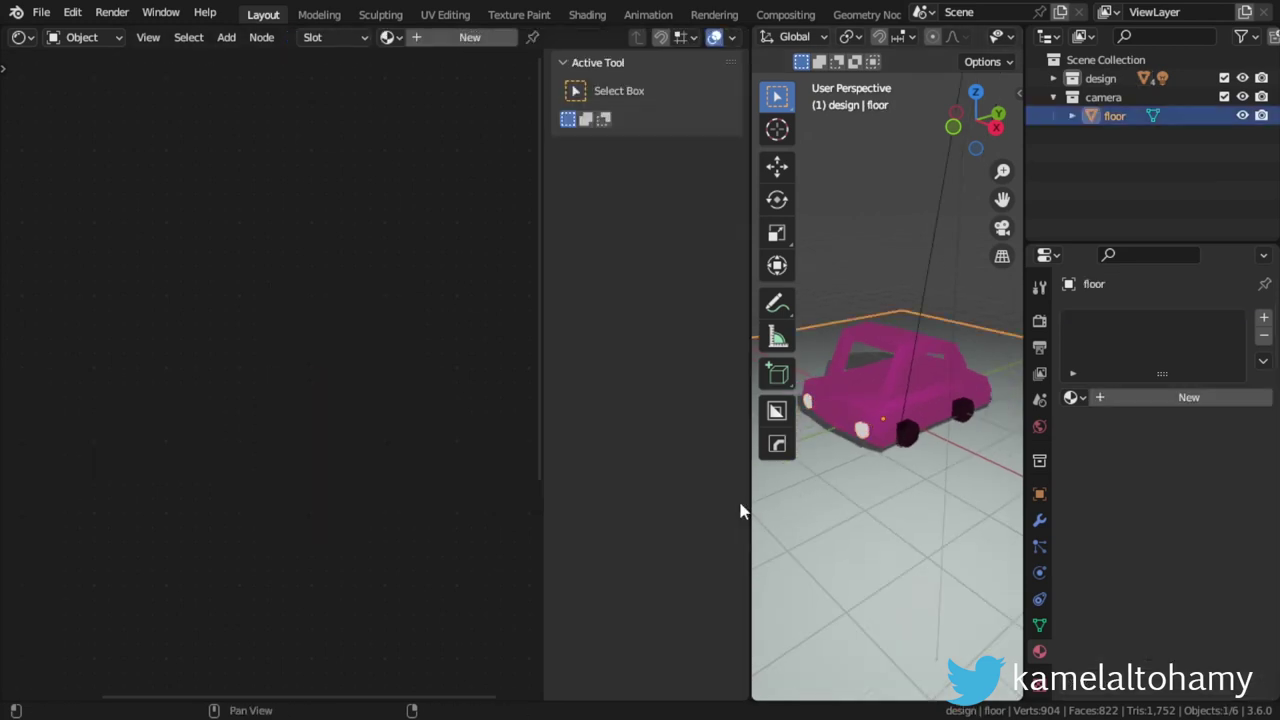
left_click_drag(750, 505, 353, 482)
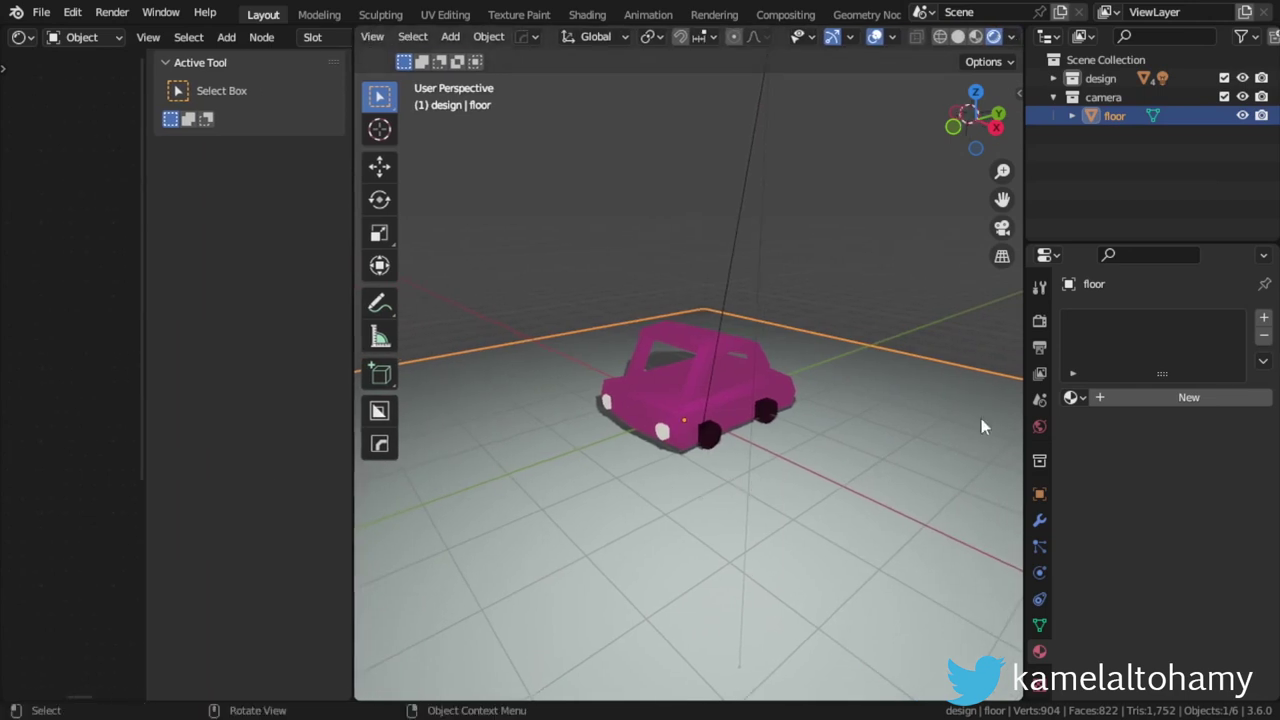
double_click(1124, 396)
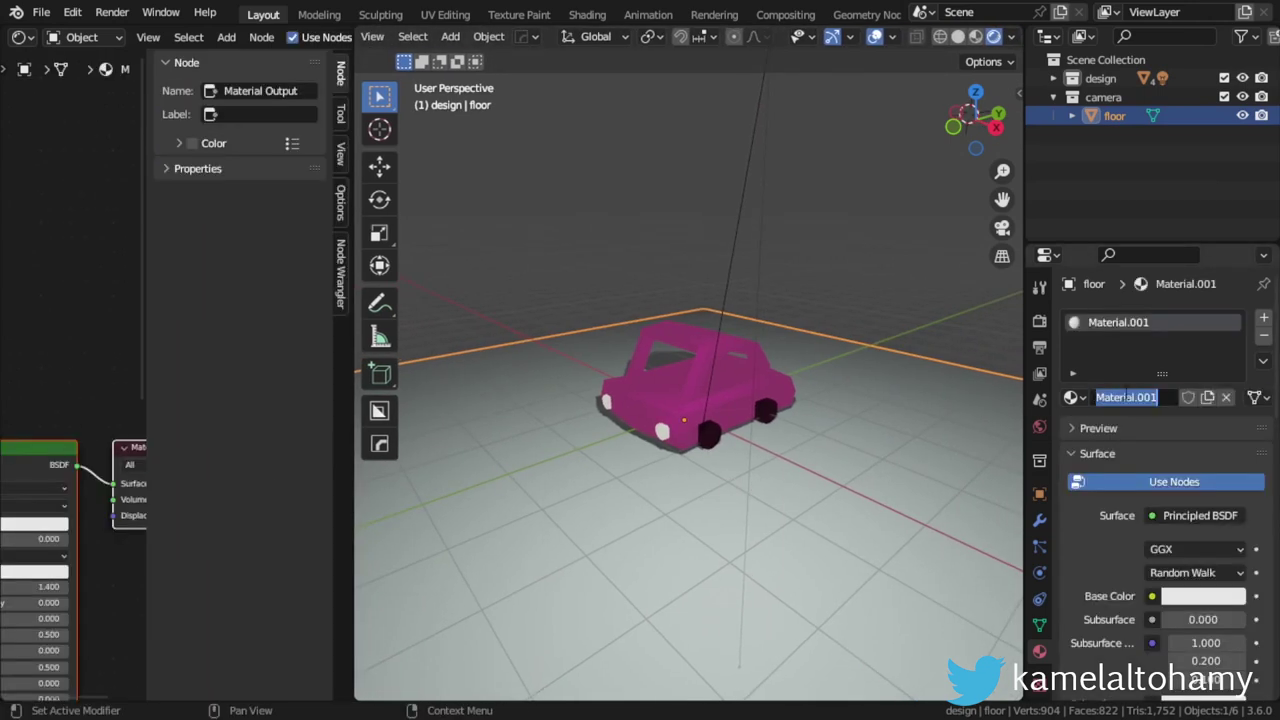
key("BackSpace")
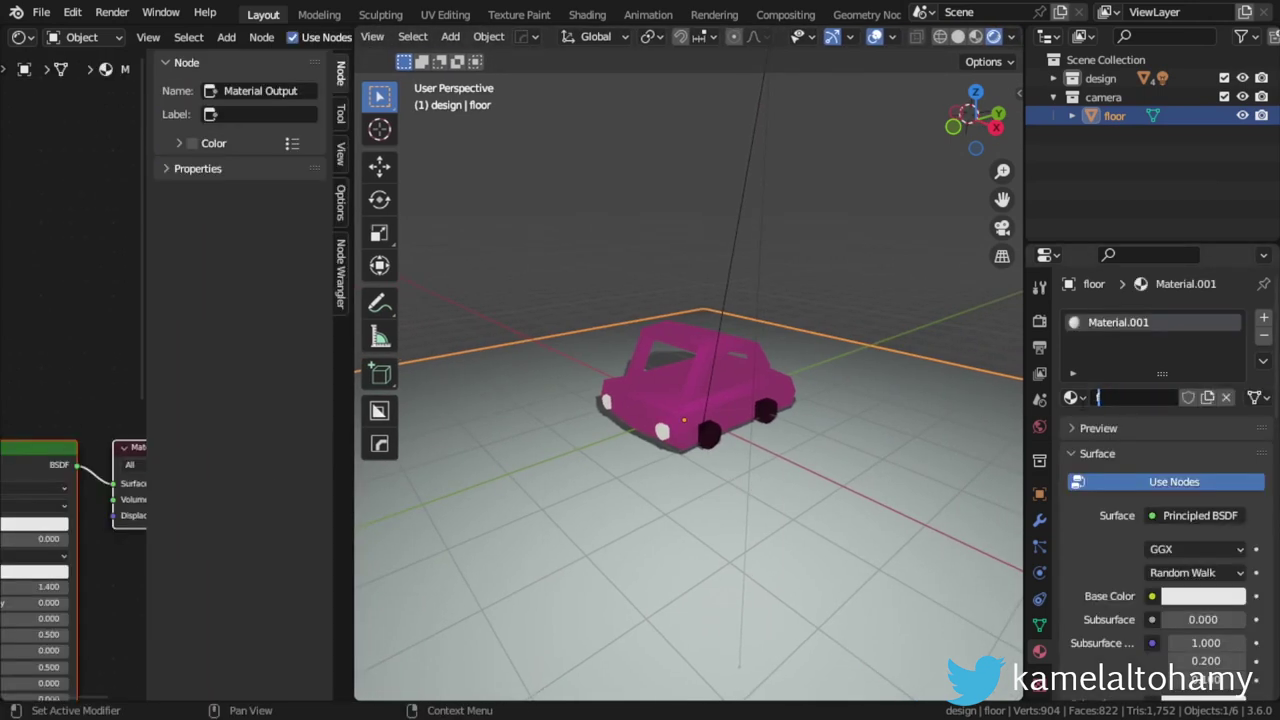
type("floor")
key("Return")
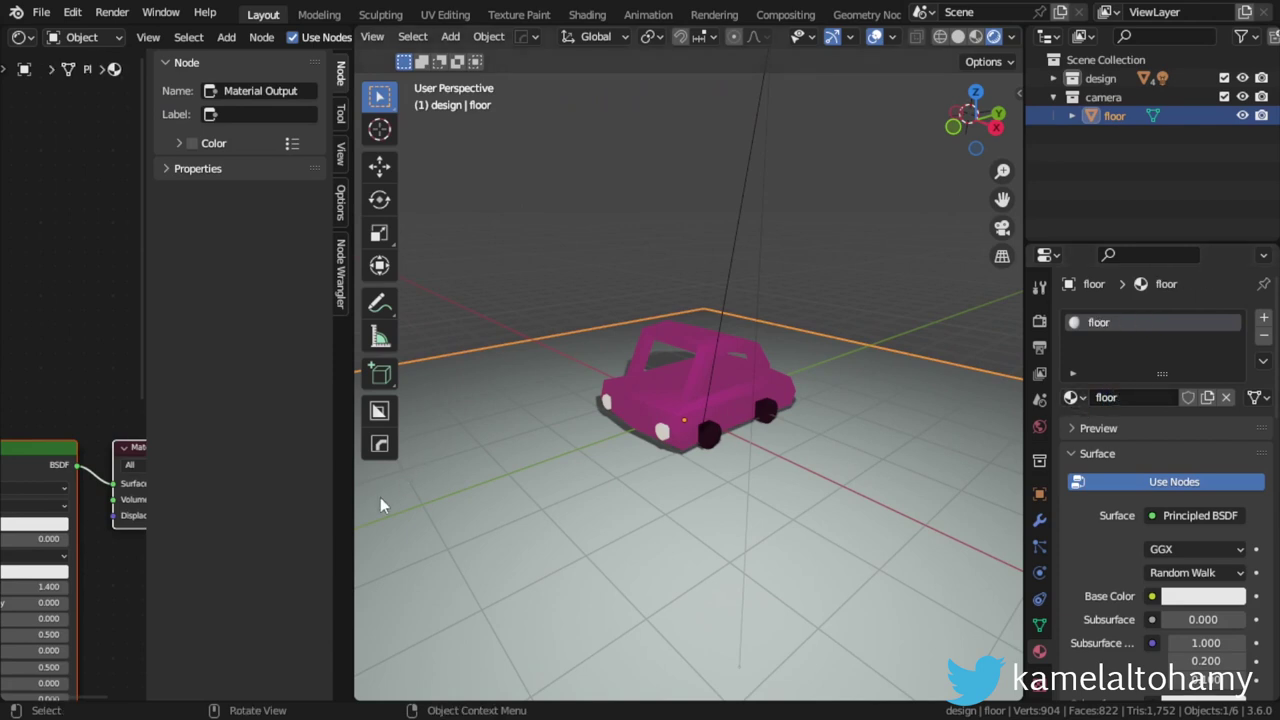
Insert a Shader to RGB node on the link into Material Output.
left_click_drag(352, 517, 779, 517)
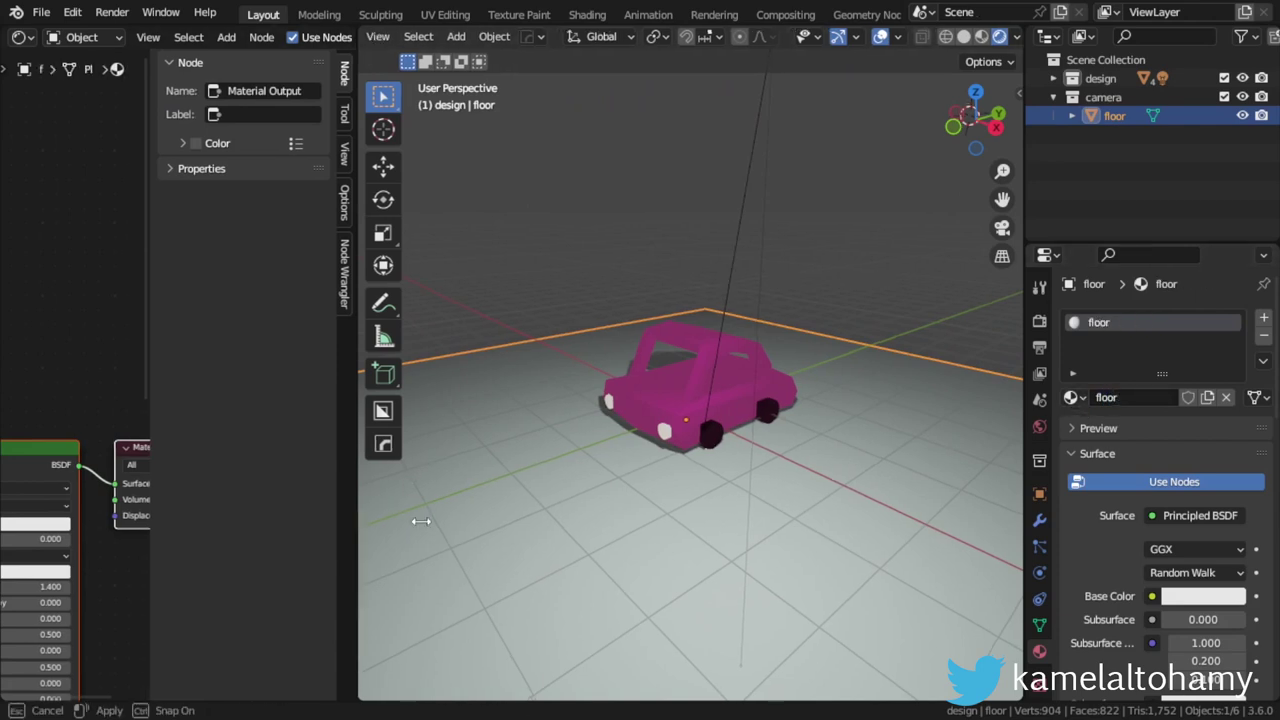
left_click_drag(232, 447, 2, 357)
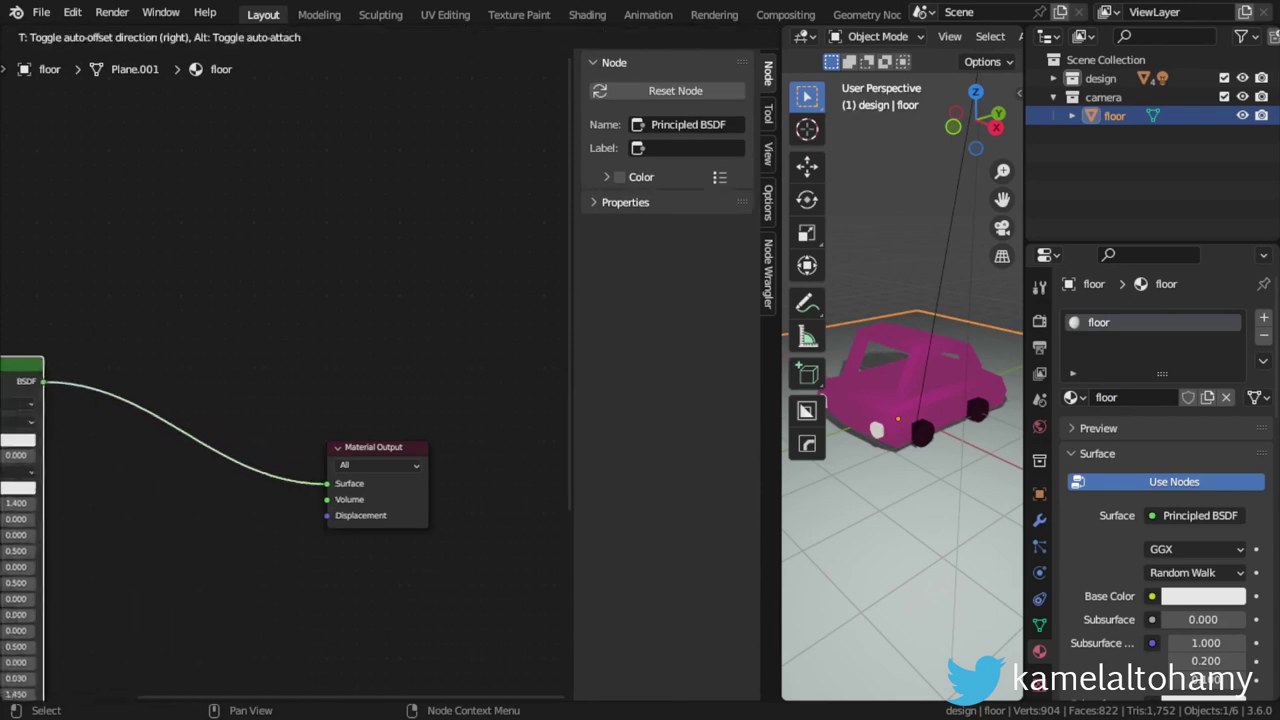
key("shift+a")
left_click(134, 311)
type("rgb")
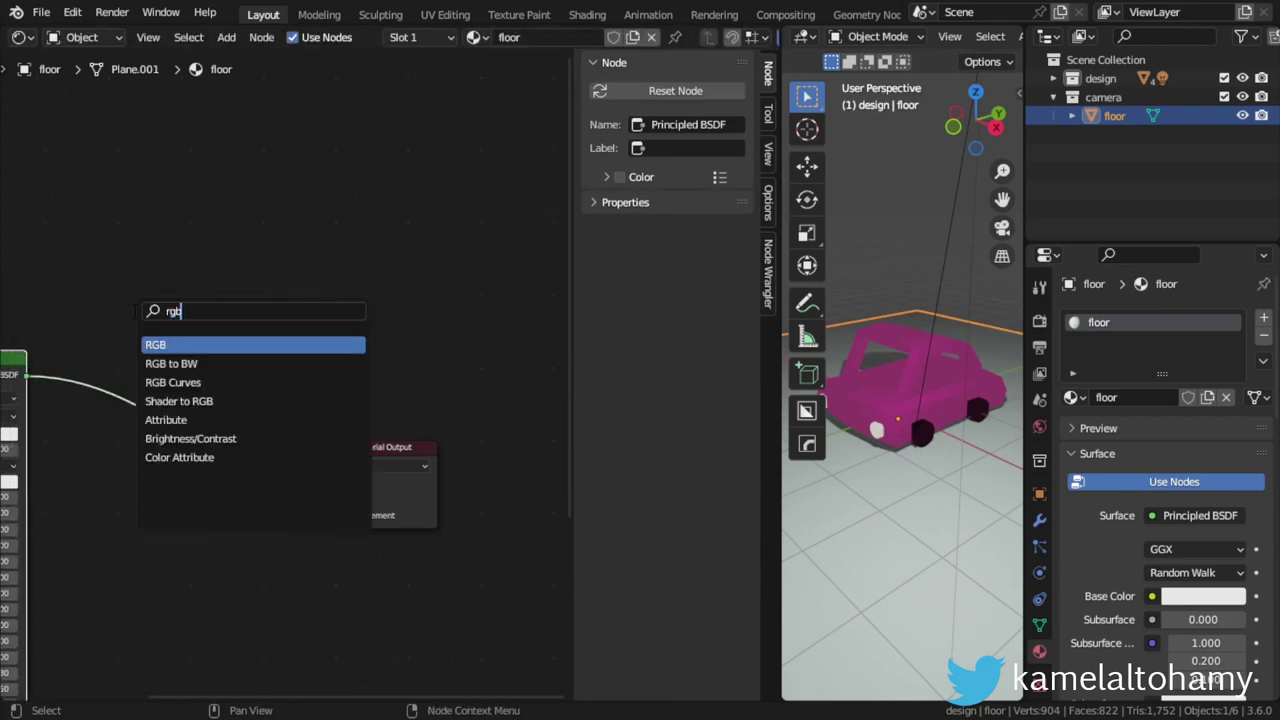
left_click(139, 401)
left_click(137, 470)
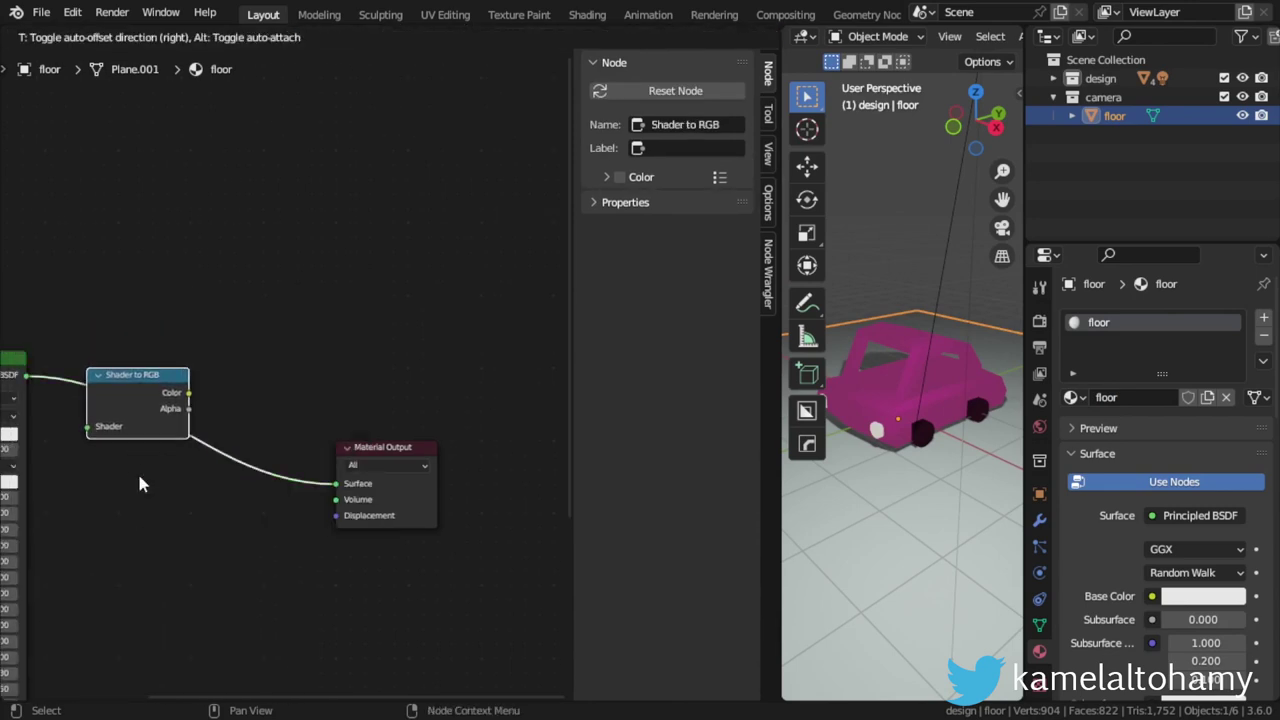
Add a Color Ramp node just before Material Output.
key("shift+a")
left_click(250, 387)
type("c")
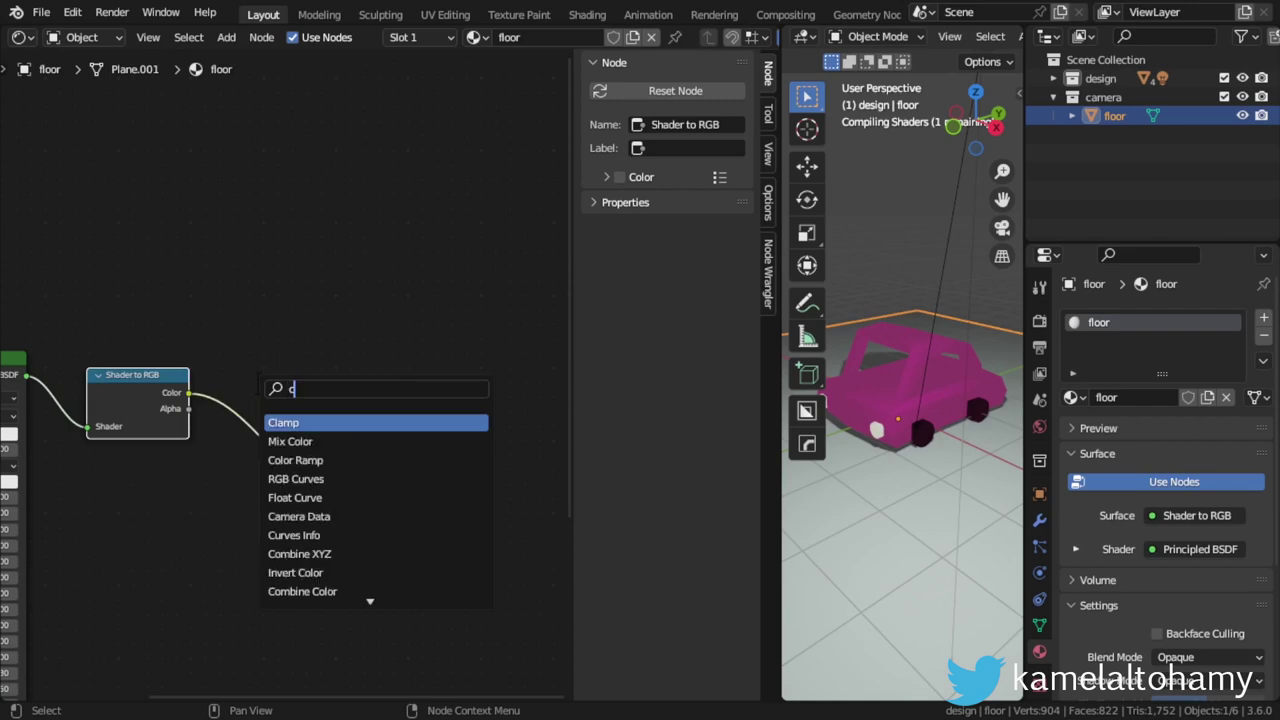
type("olo")
left_click(300, 443)
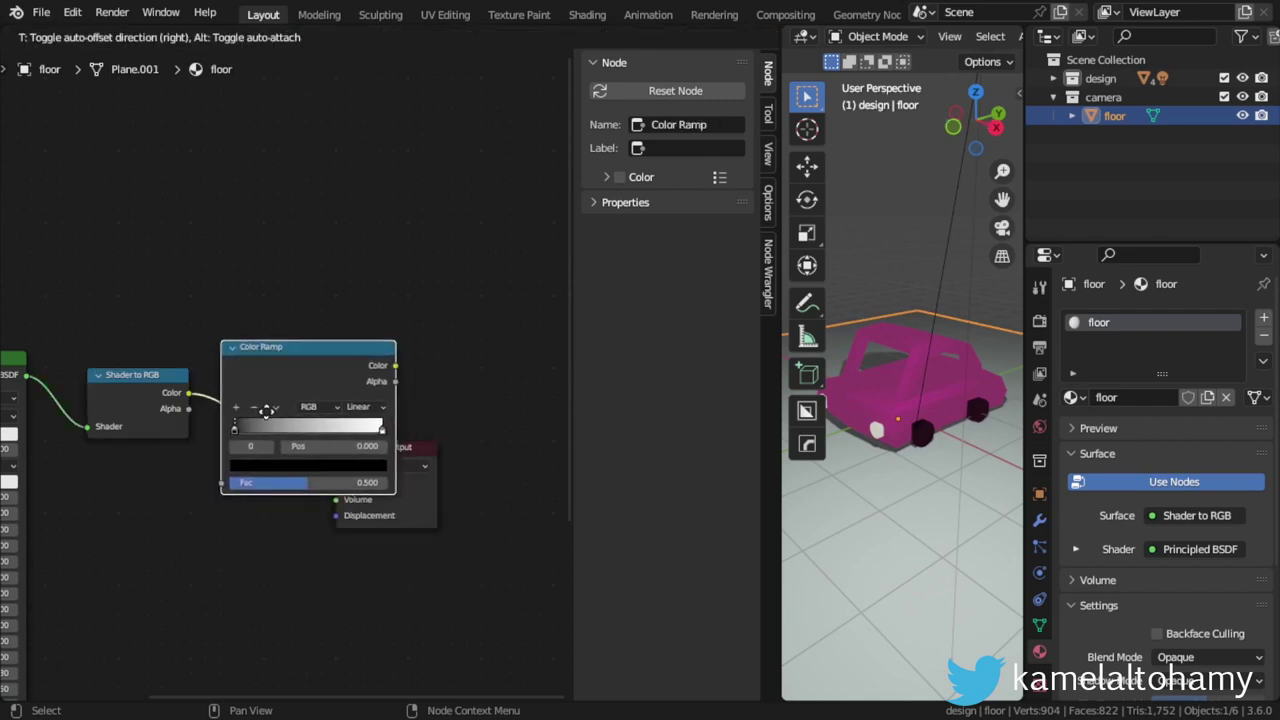
left_click(272, 432)
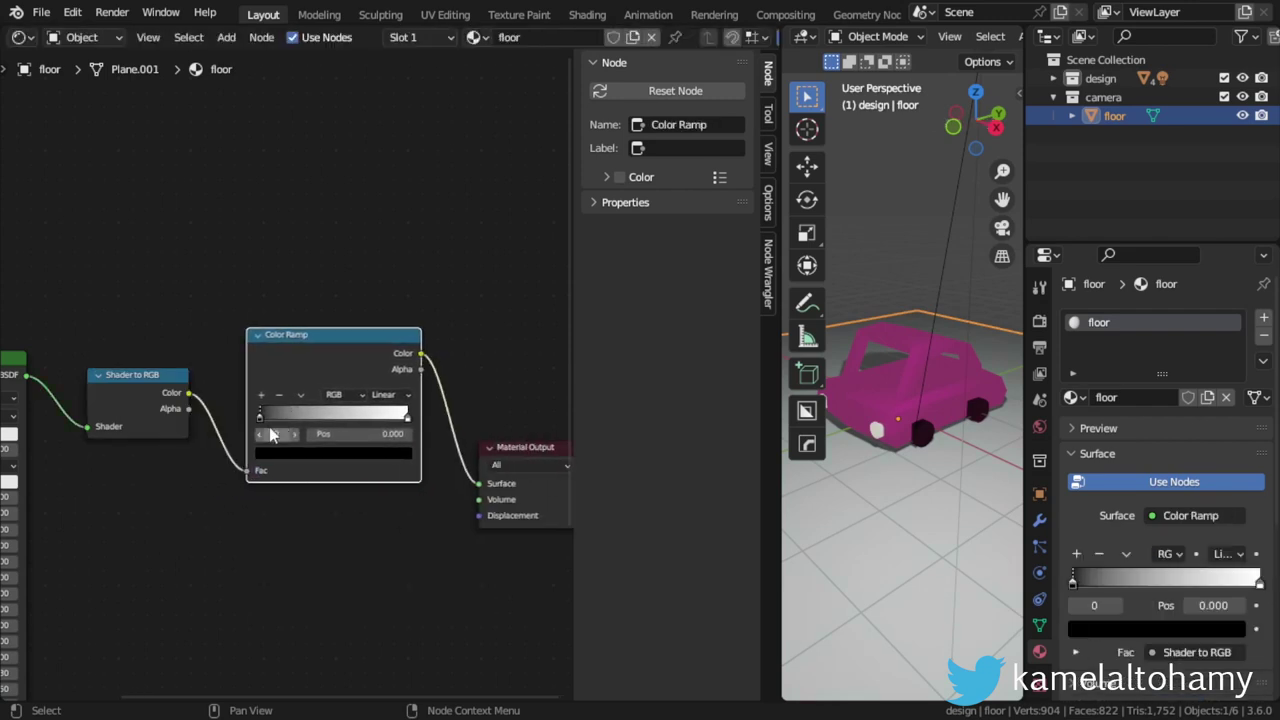
Slide the left ramp stop inward and tint it purple.
mouse_move(260, 416)
left_mouse_down()
mouse_move(322, 417)
mouse_move(297, 415)
mouse_move(311, 422)
left_mouse_up()
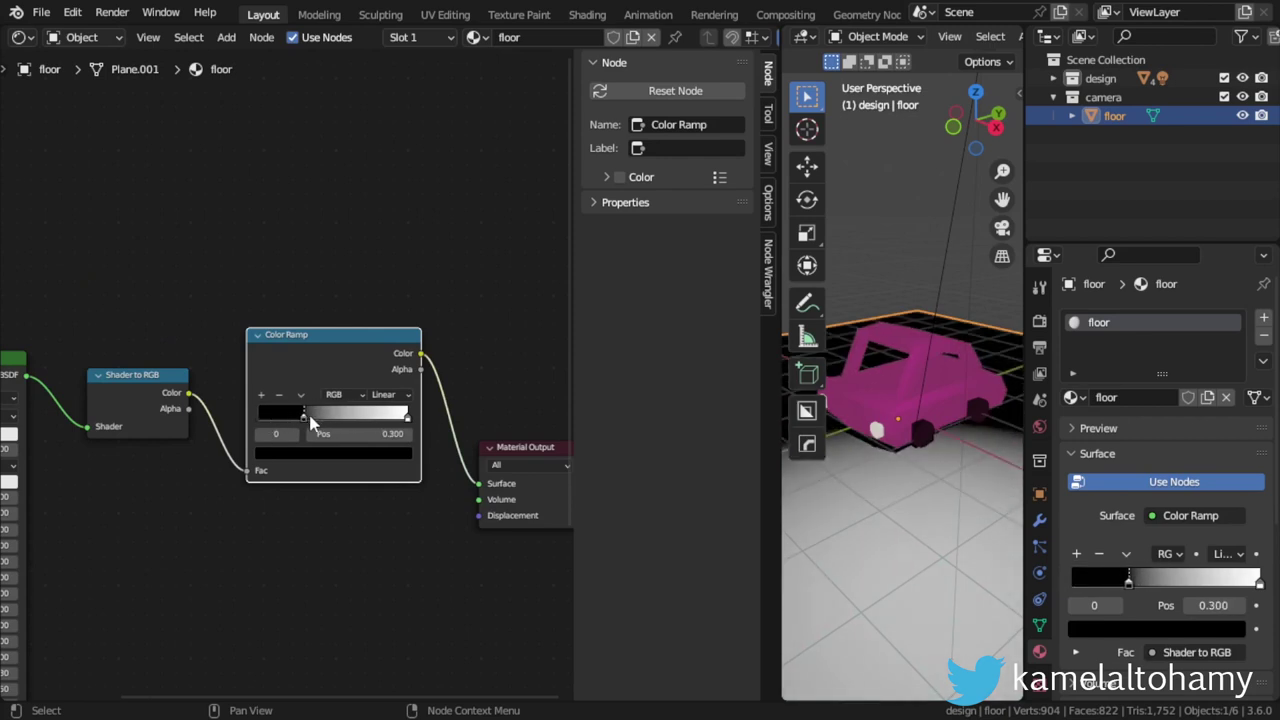
left_click(319, 453)
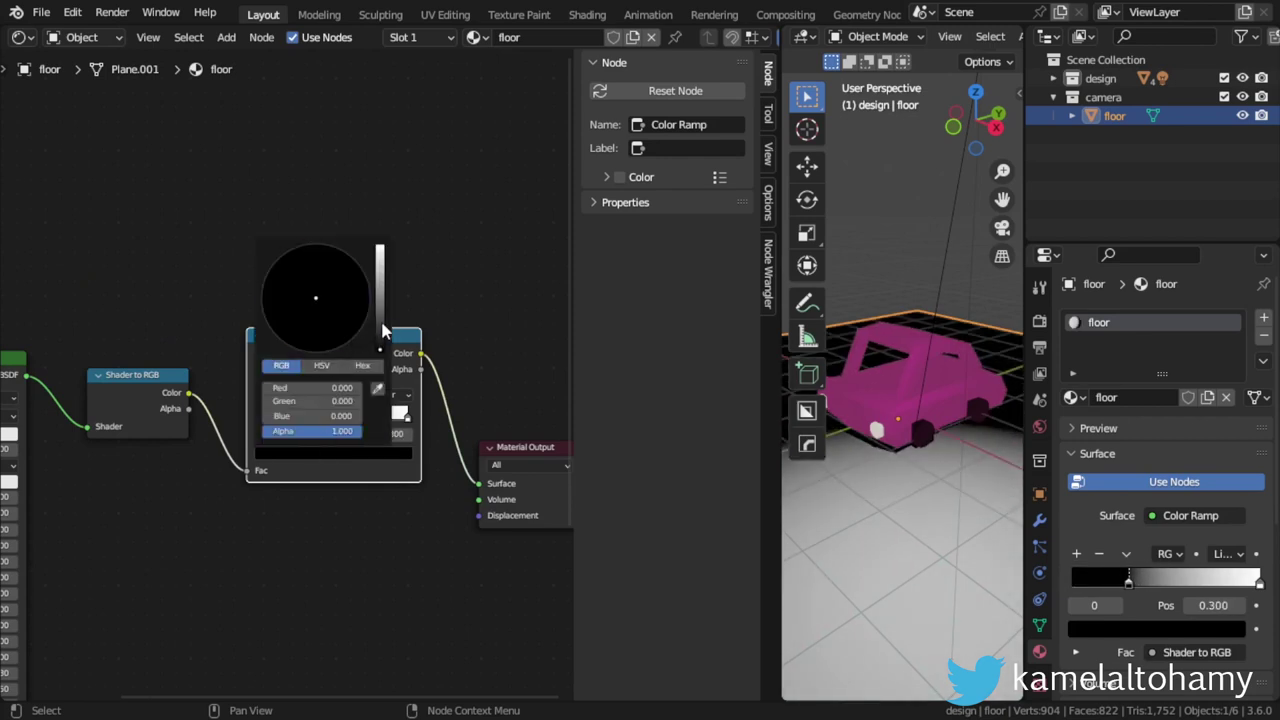
left_click_drag(382, 332, 380, 298)
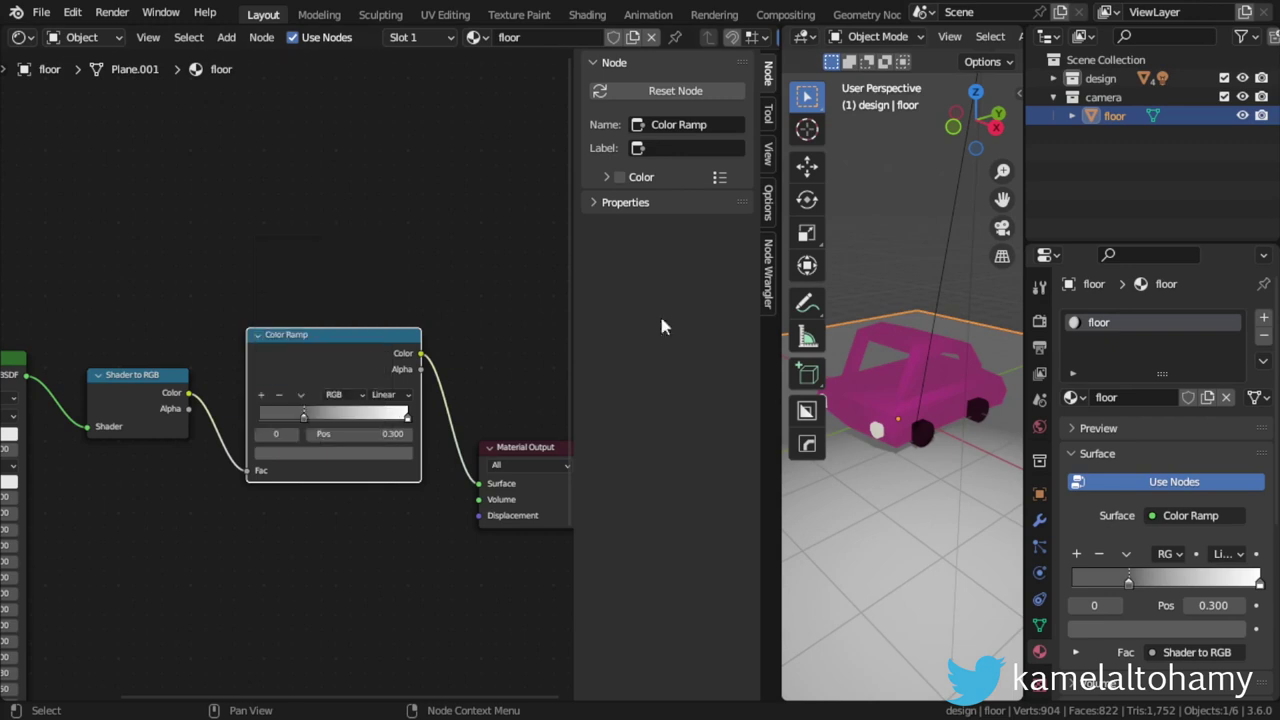
left_click(350, 455)
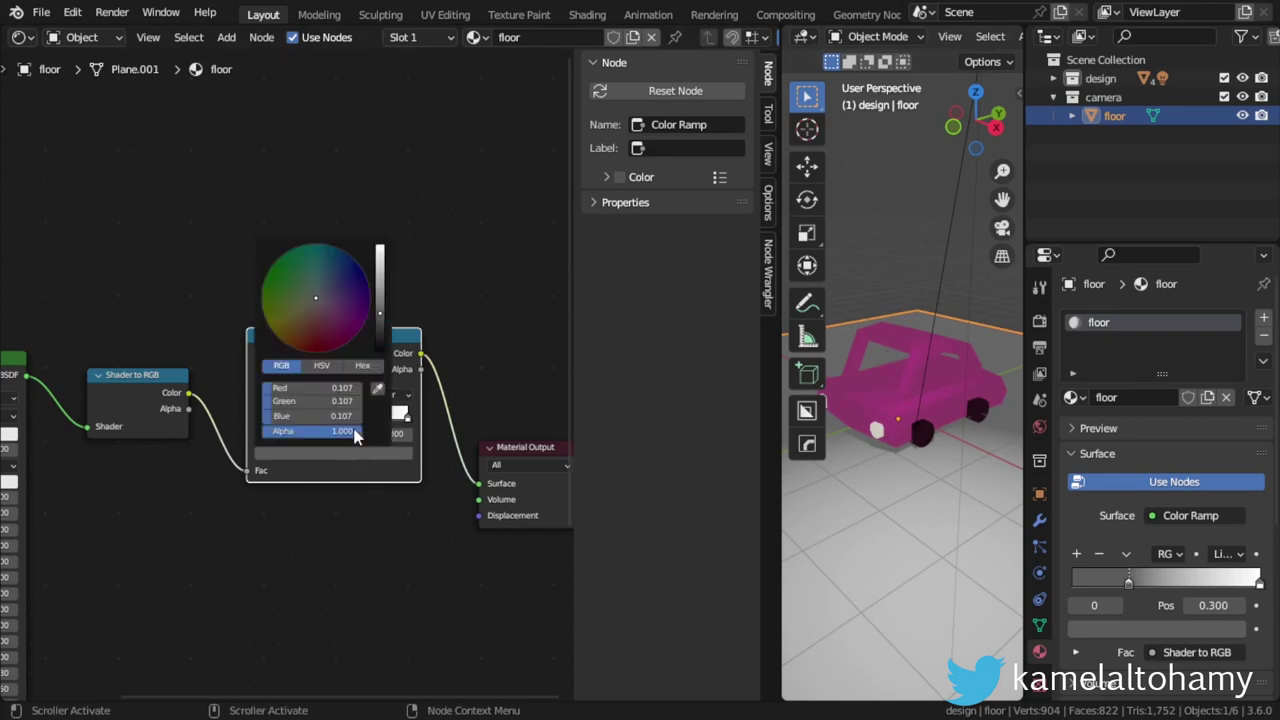
left_click(355, 296)
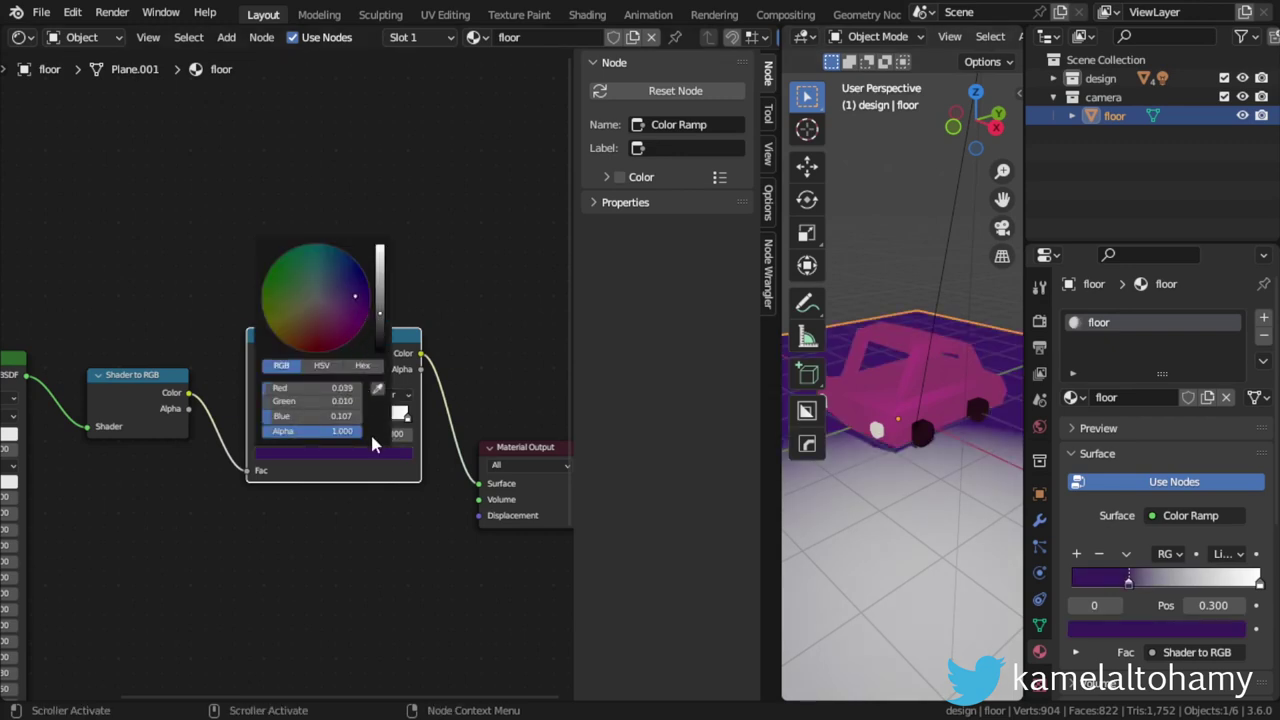
Set the right ramp stop to a pale green.
left_click(404, 415)
left_click(402, 455)
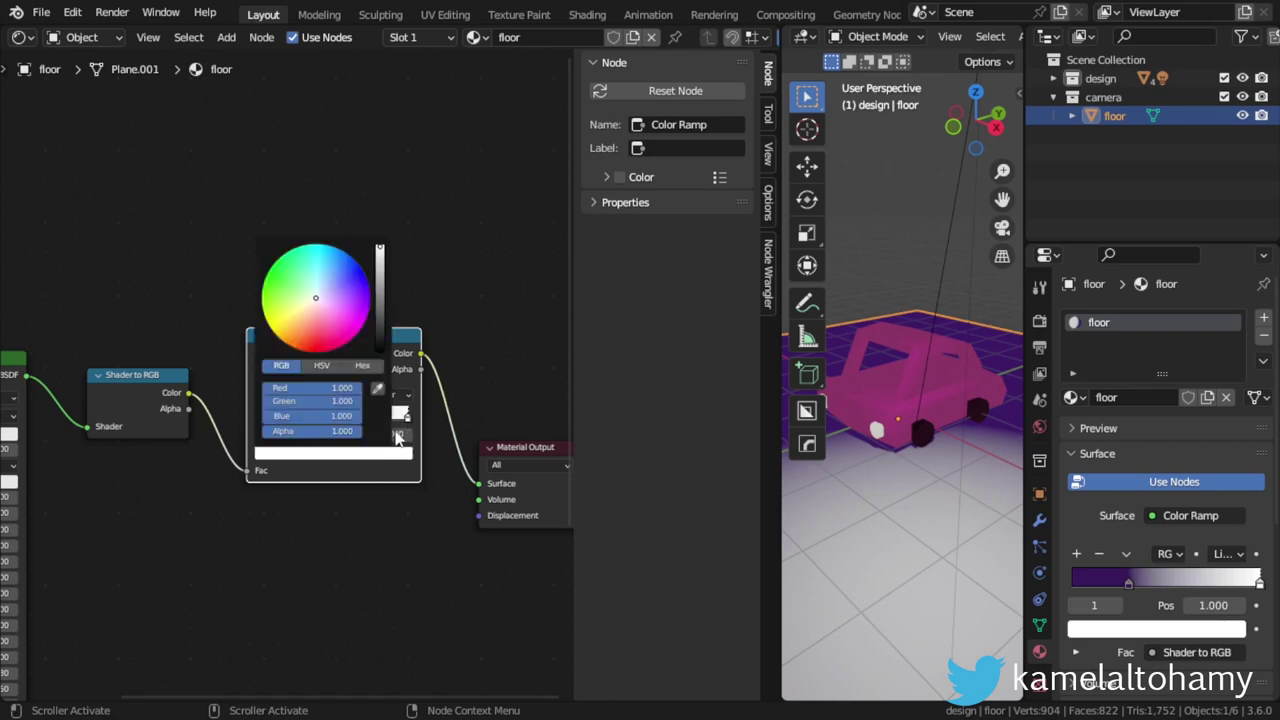
left_click_drag(288, 290, 282, 267)
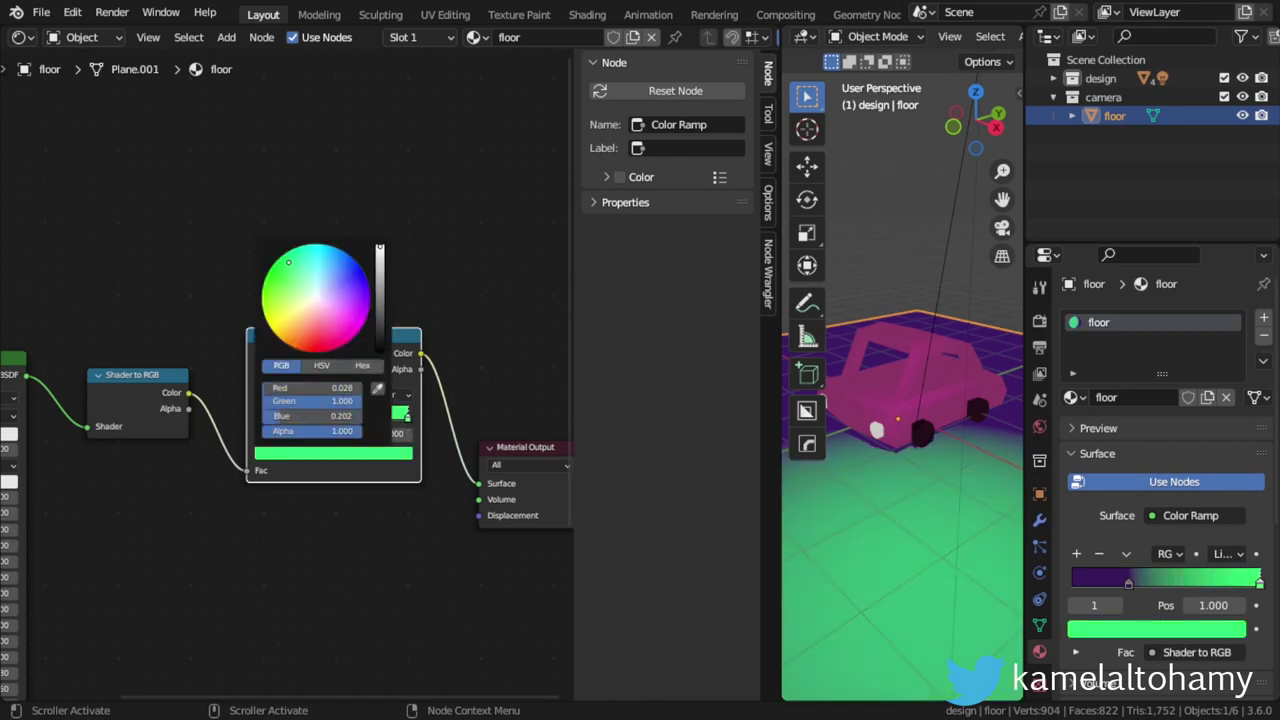
left_click(381, 275)
left_click(303, 272)
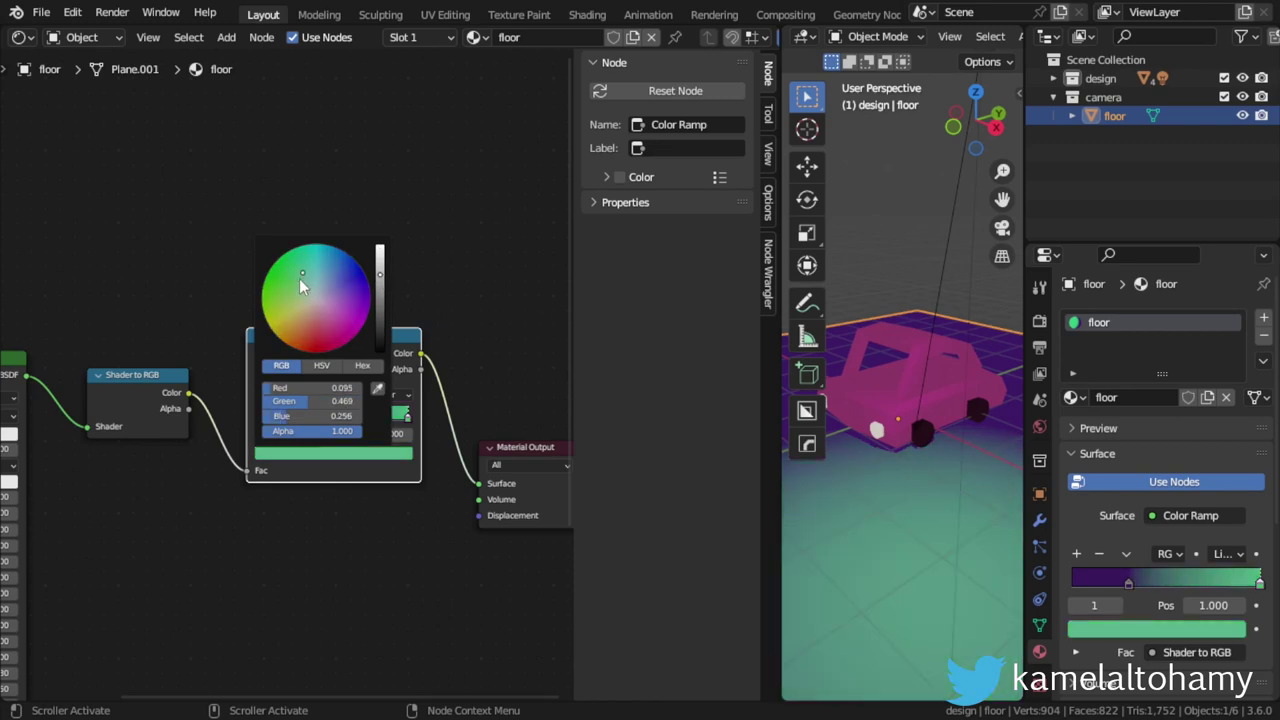
Change the left stop to dark green and move it to 0.605.
left_click(305, 419)
left_click(372, 451)
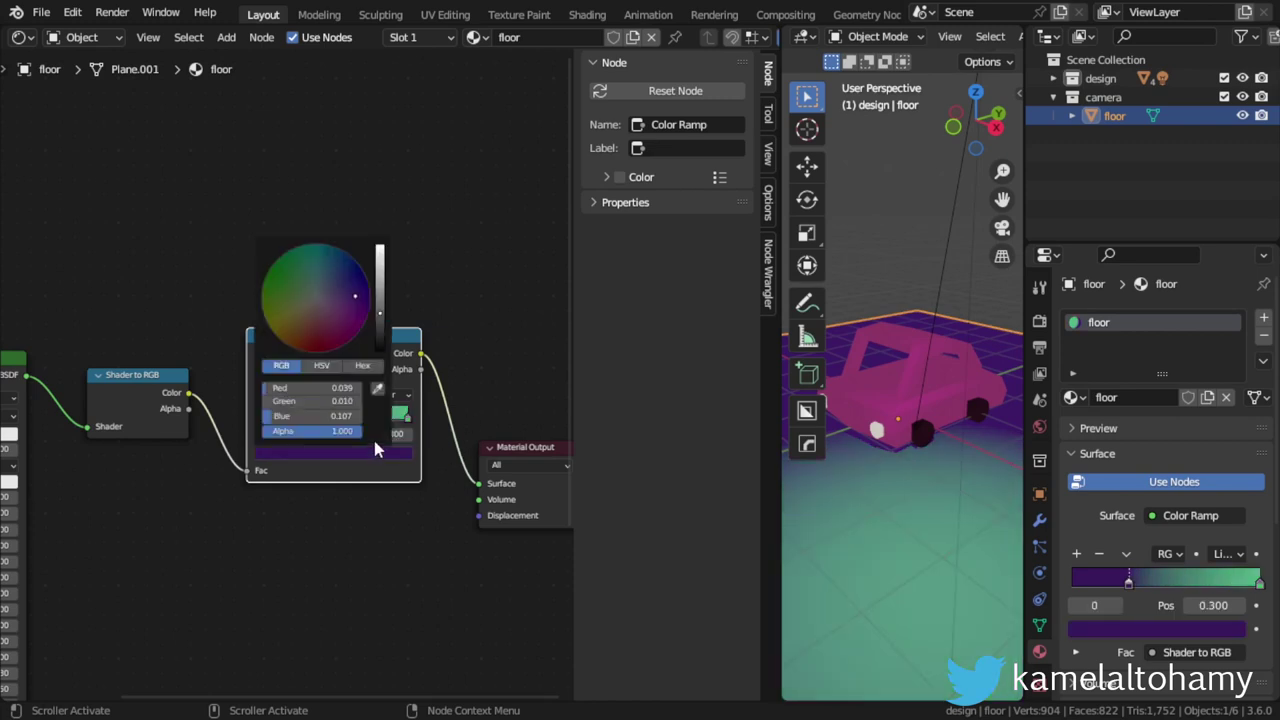
left_click(276, 275)
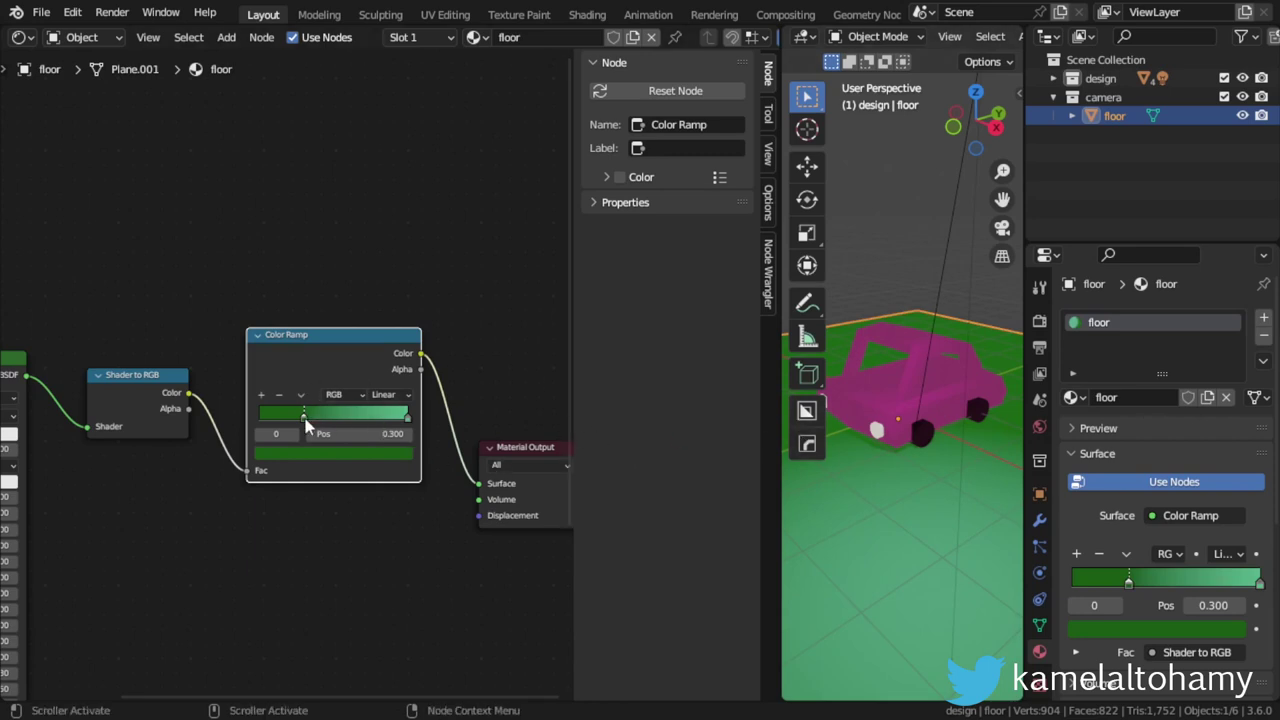
mouse_move(303, 414)
left_mouse_down()
mouse_move(257, 414)
mouse_move(385, 421)
mouse_move(349, 416)
left_mouse_up()
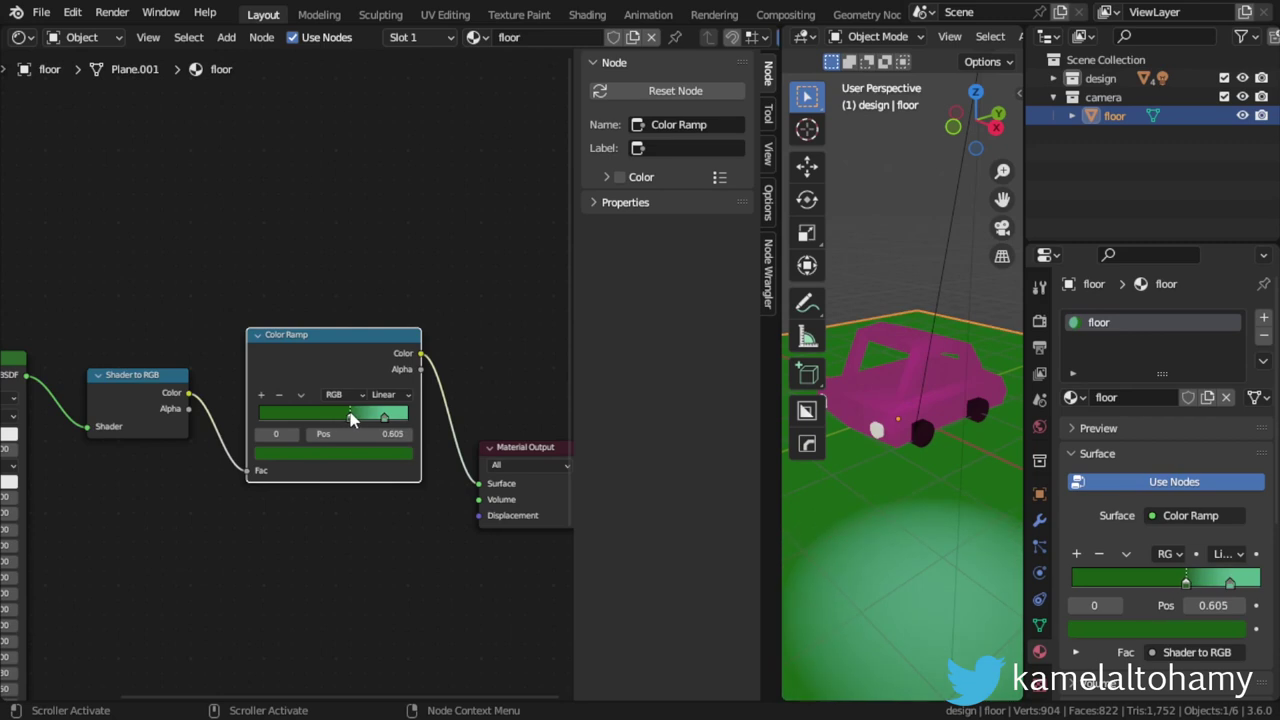
right_click(779, 481)
Merge the node editor back into the viewport and add a camera aligned to the view.
left_click(775, 484)
left_click(527, 459)
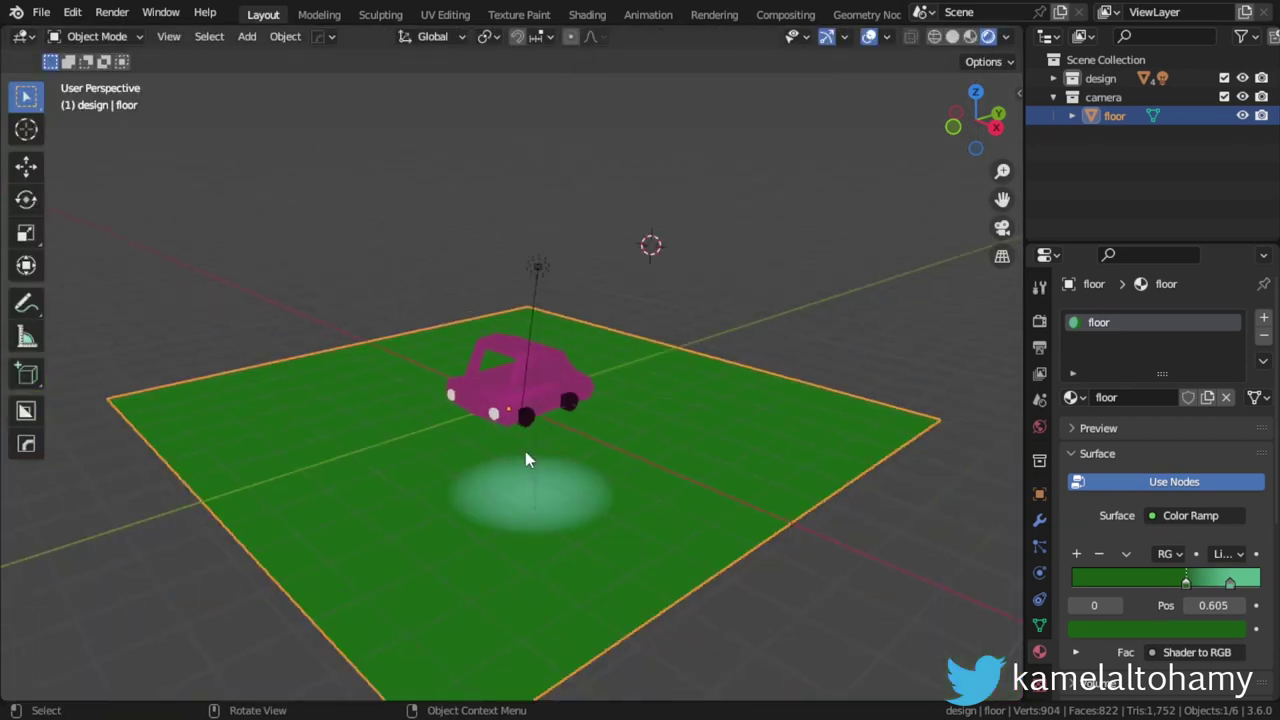
mouse_move(527, 459)
middle_mouse_down()
mouse_move(554, 465)
mouse_move(602, 416)
mouse_move(605, 389)
middle_mouse_up()
scroll(605, 389, "up", 3)
key("shift+a")
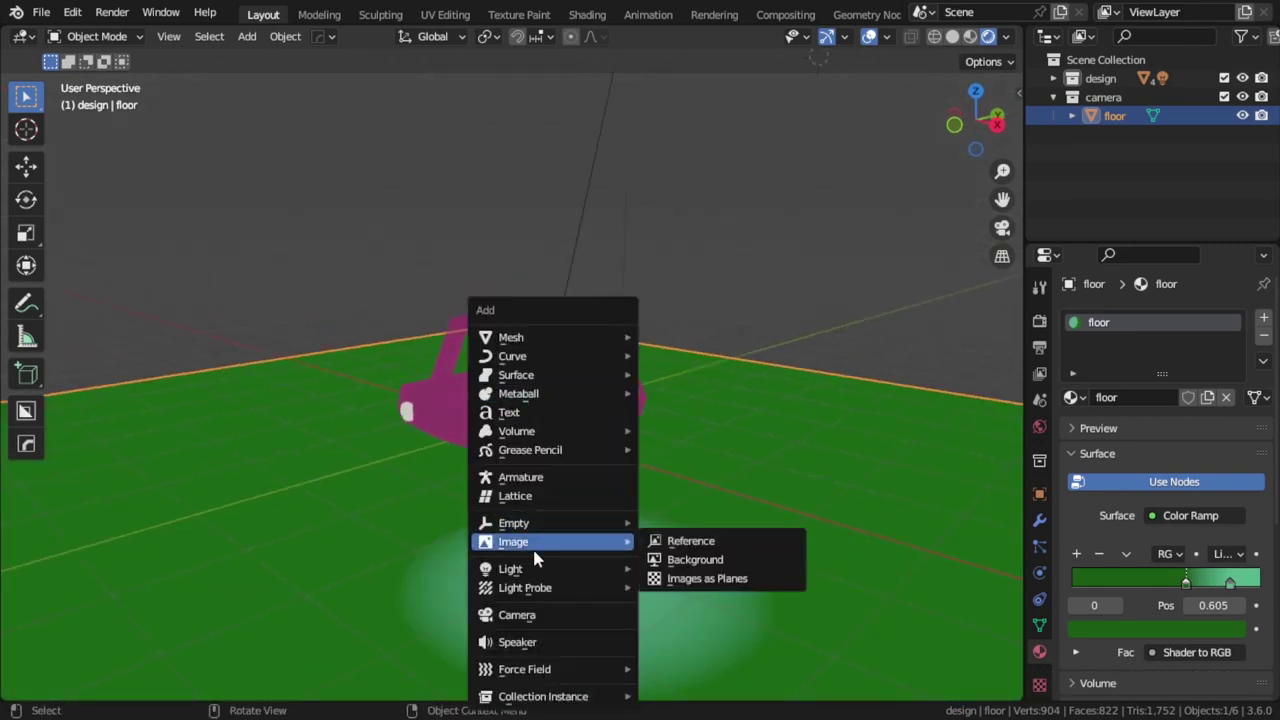
left_click(540, 614)
key("ctrl+alt+KP_0")
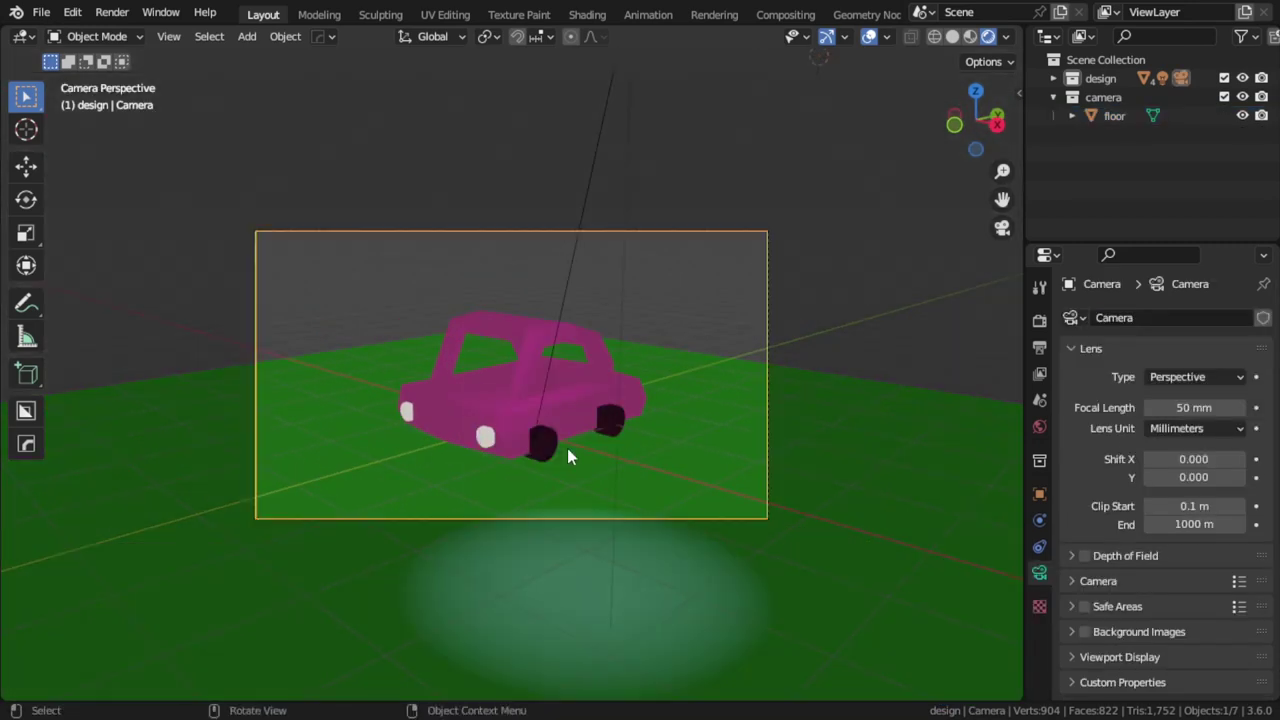
Set the render resolution to 100 × 100 px.
left_click(1039, 347)
left_click_drag(1203, 343, 1203, 361)
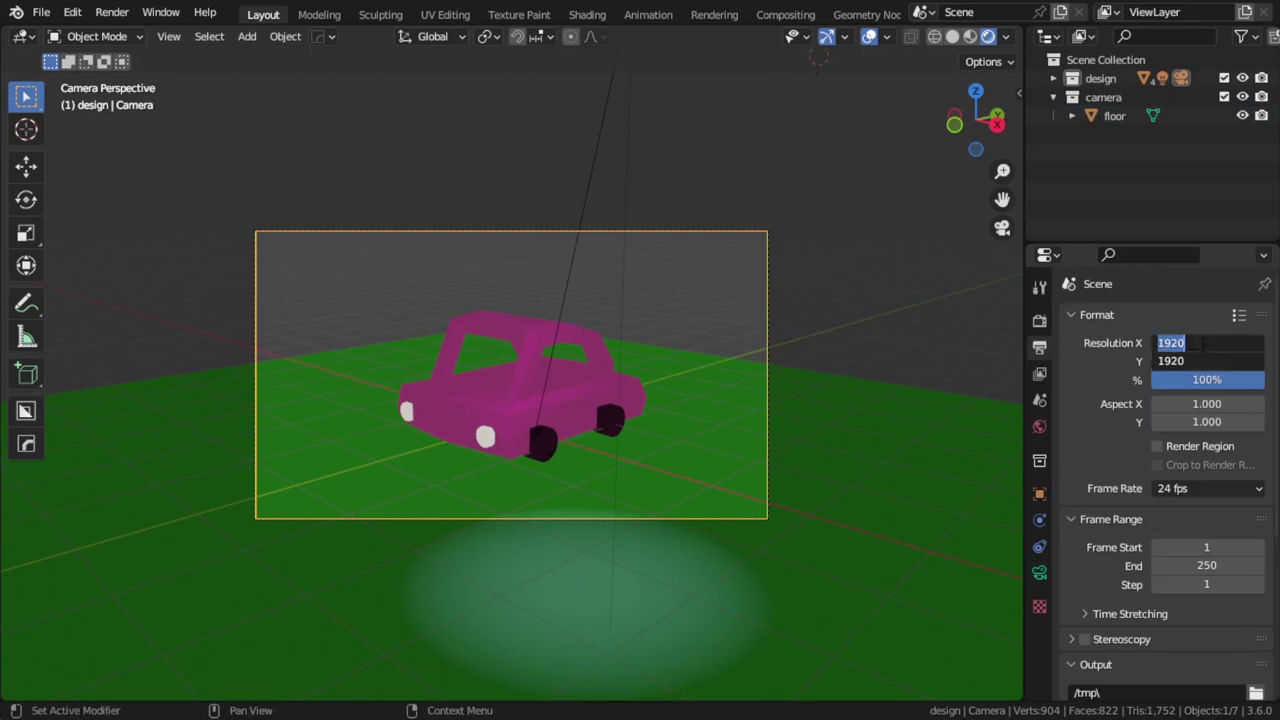
type("1")
key("Return")
Lock the camera to the view and orbit it around the car.
key("n")
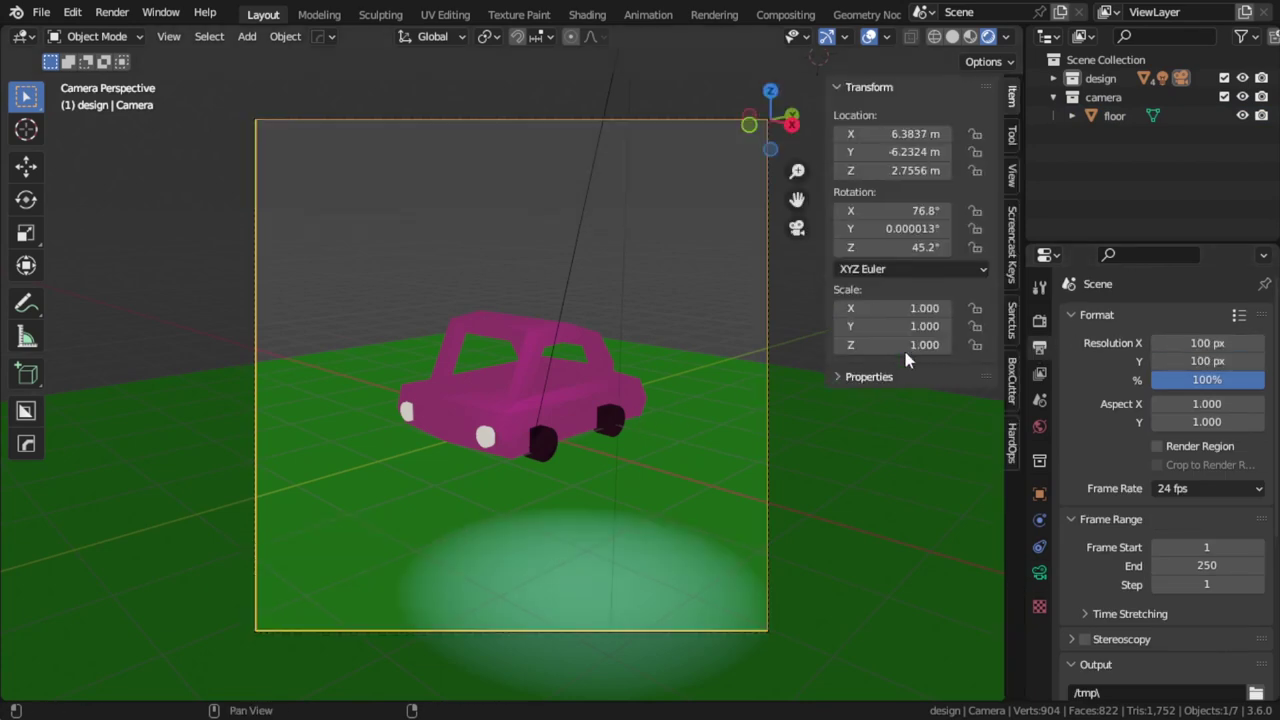
left_click(1011, 172)
left_click(906, 322)
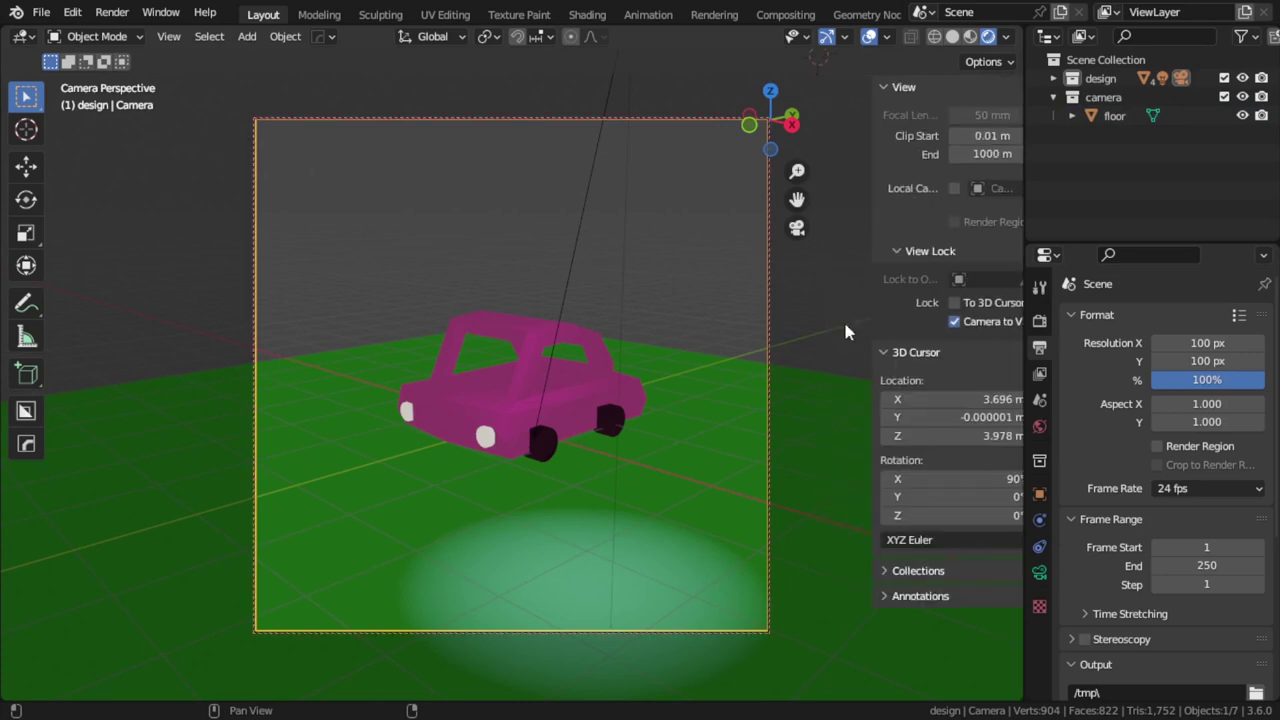
key("n")
middle_click_drag(589, 344, 575, 381)
Scale the floor up about 2.53×, frame the car larger, and show its modifiers.
left_click(660, 335)
key("s")
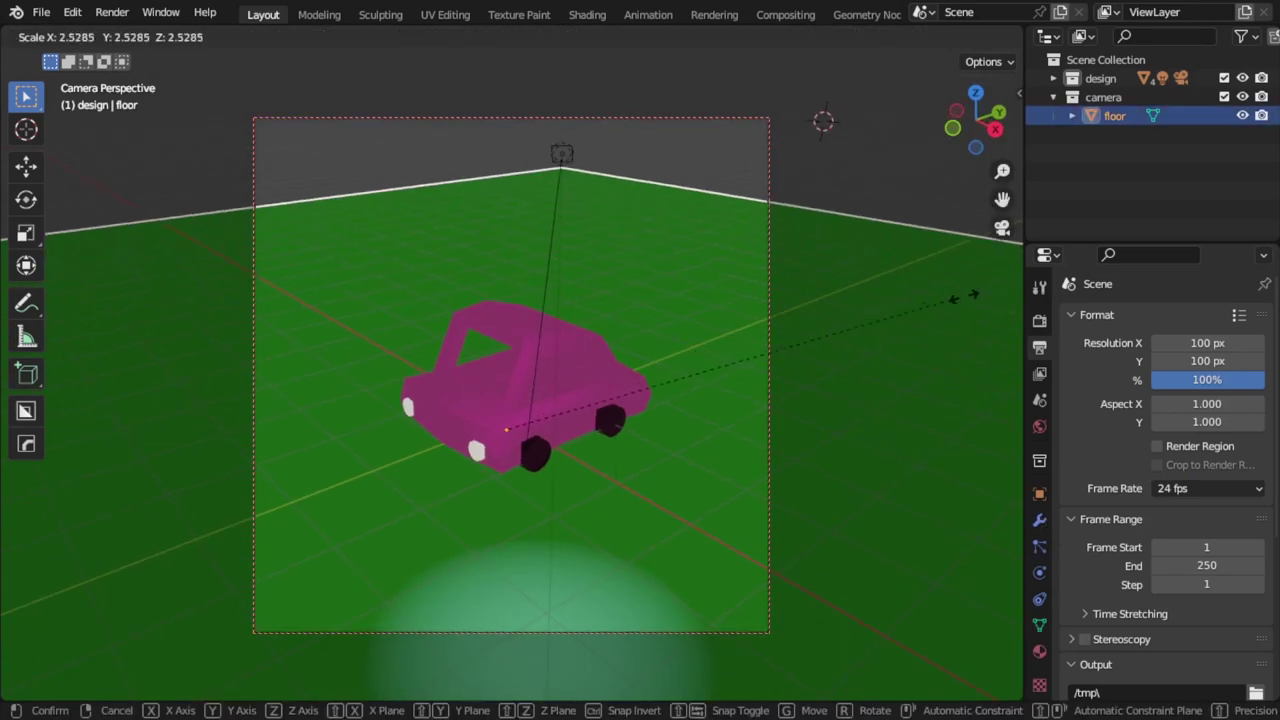
left_click(240, 355)
mouse_move(240, 355)
middle_mouse_down()
mouse_move(597, 352)
mouse_move(586, 404)
mouse_move(603, 421)
mouse_move(571, 398)
middle_mouse_up()
left_click(592, 400)
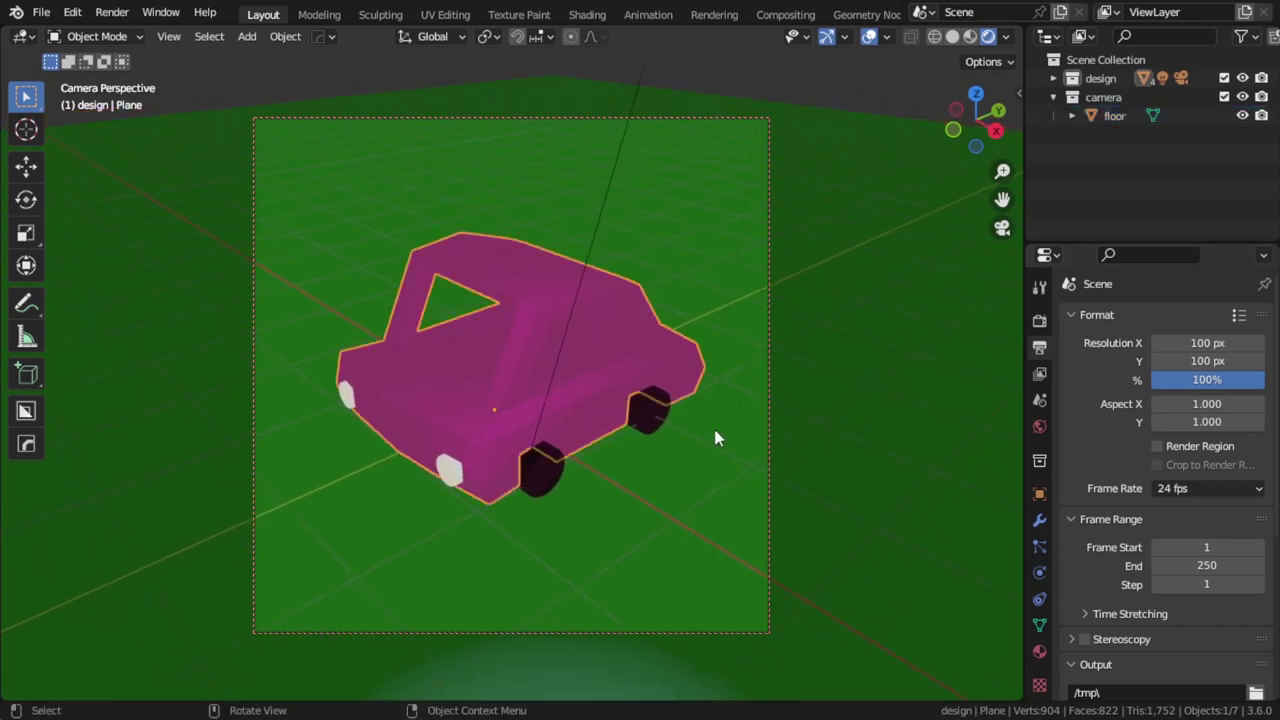
left_click(1039, 520)
Set the Decimate ratio to 0.6 and expand the Film render settings.
left_click(1203, 428)
type("0.6")
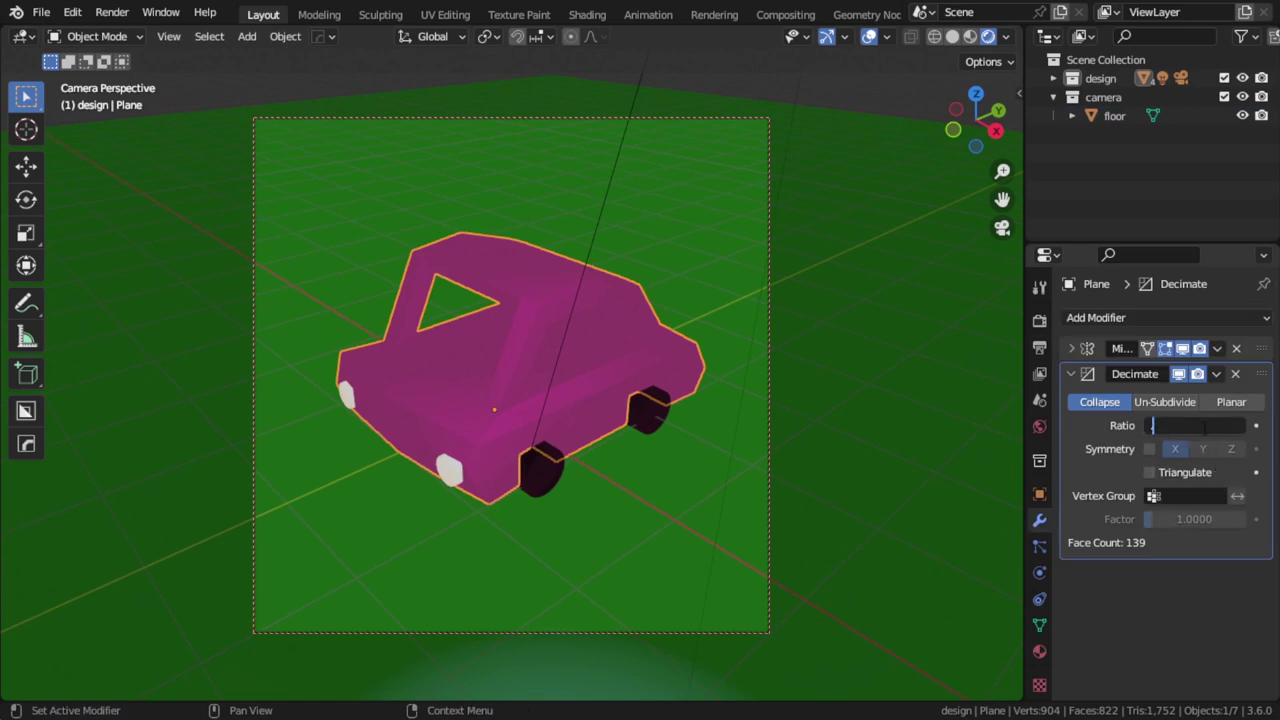
key("Return")
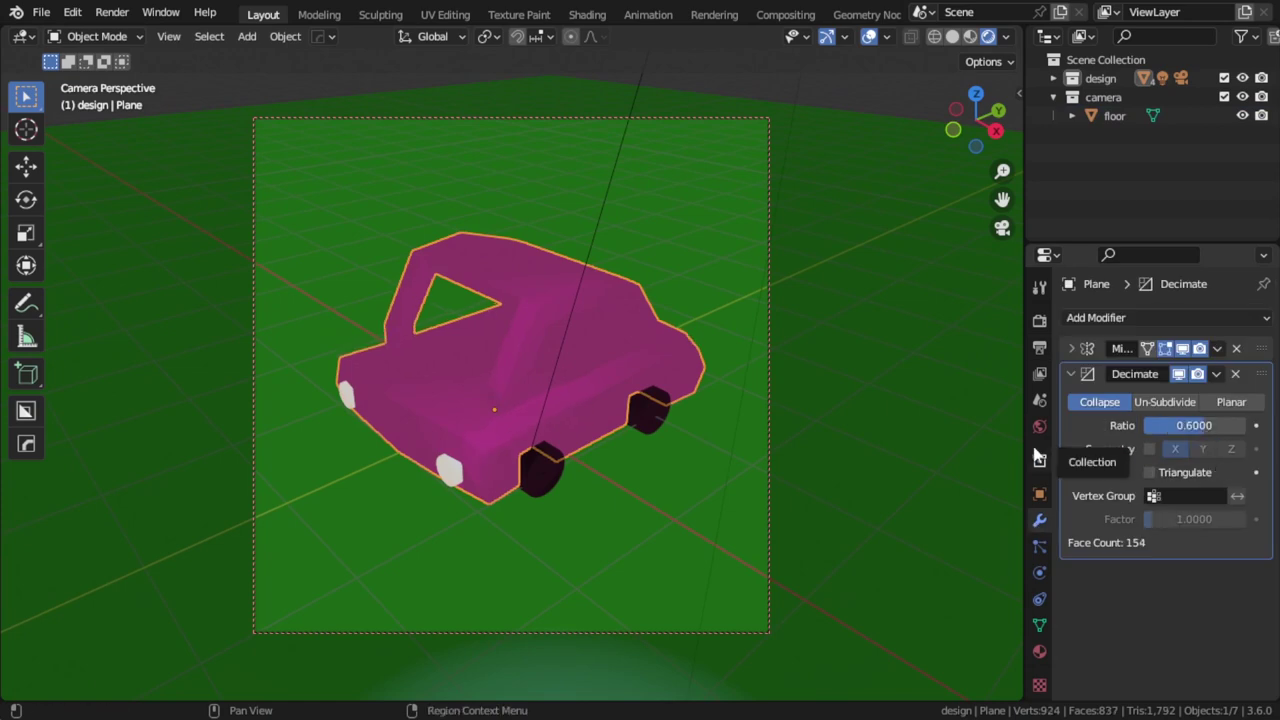
left_click(1040, 321)
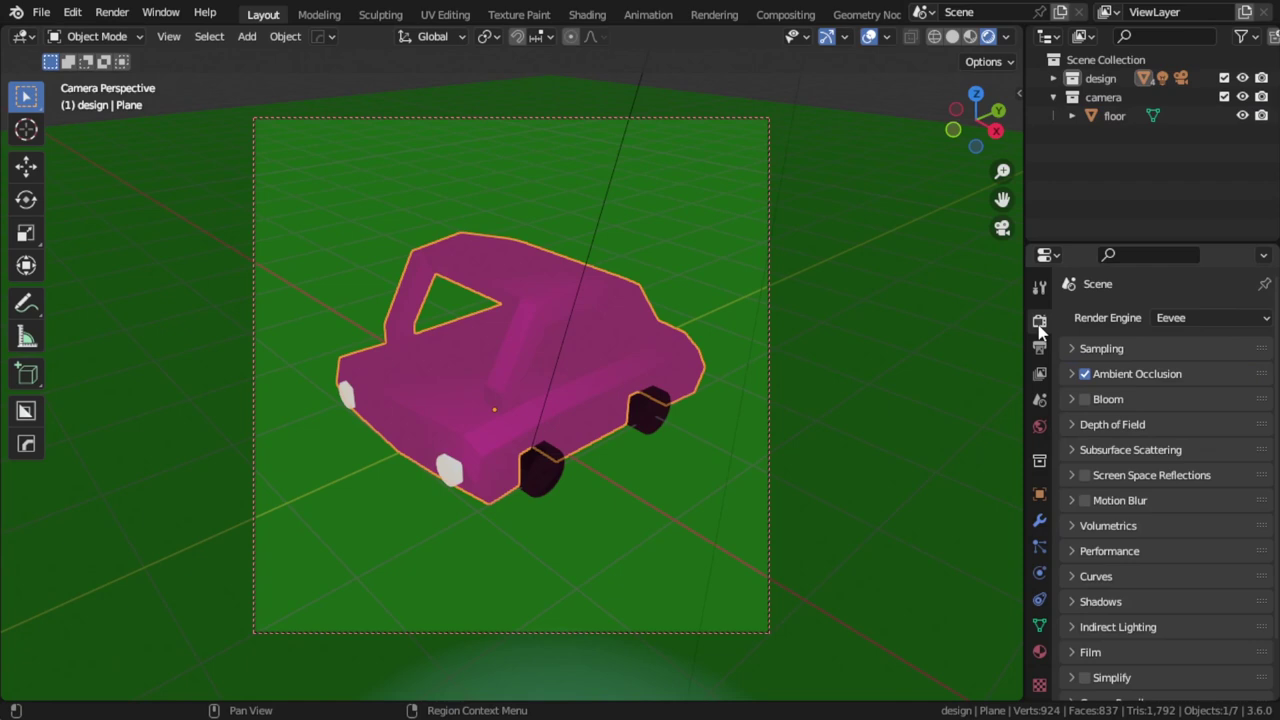
scroll(1103, 592, "down", 2)
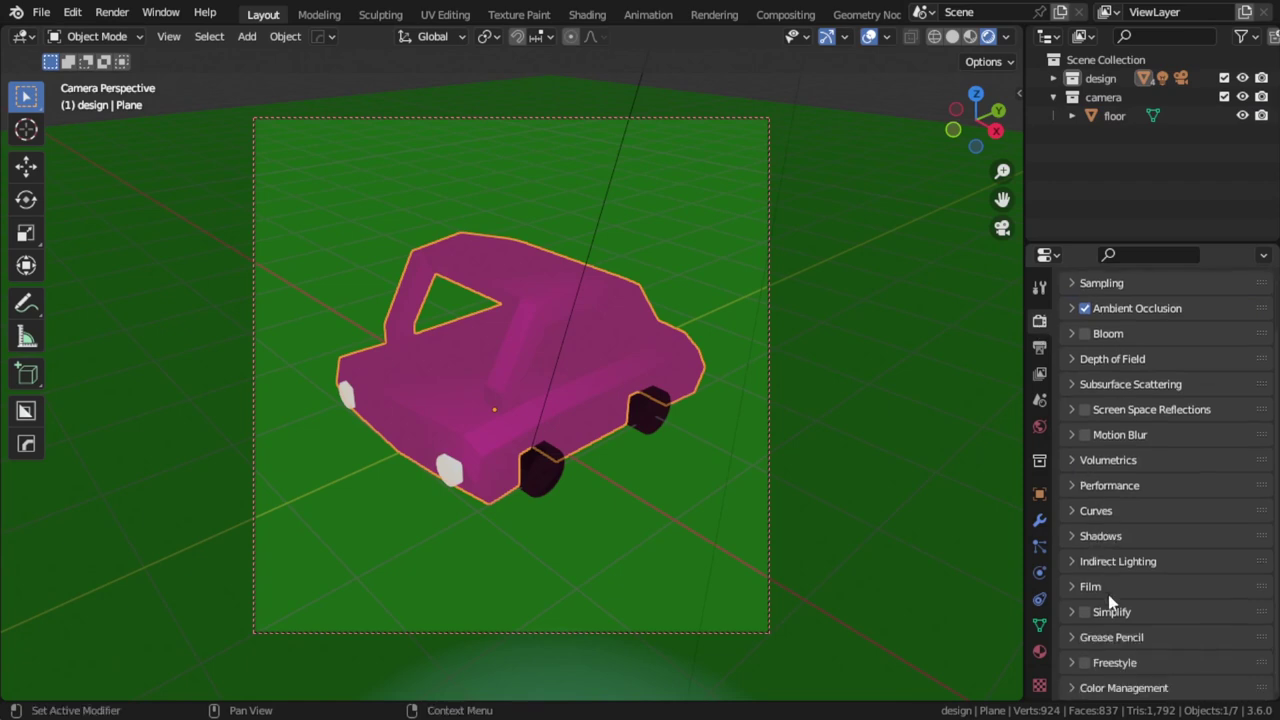
left_click(1100, 587)
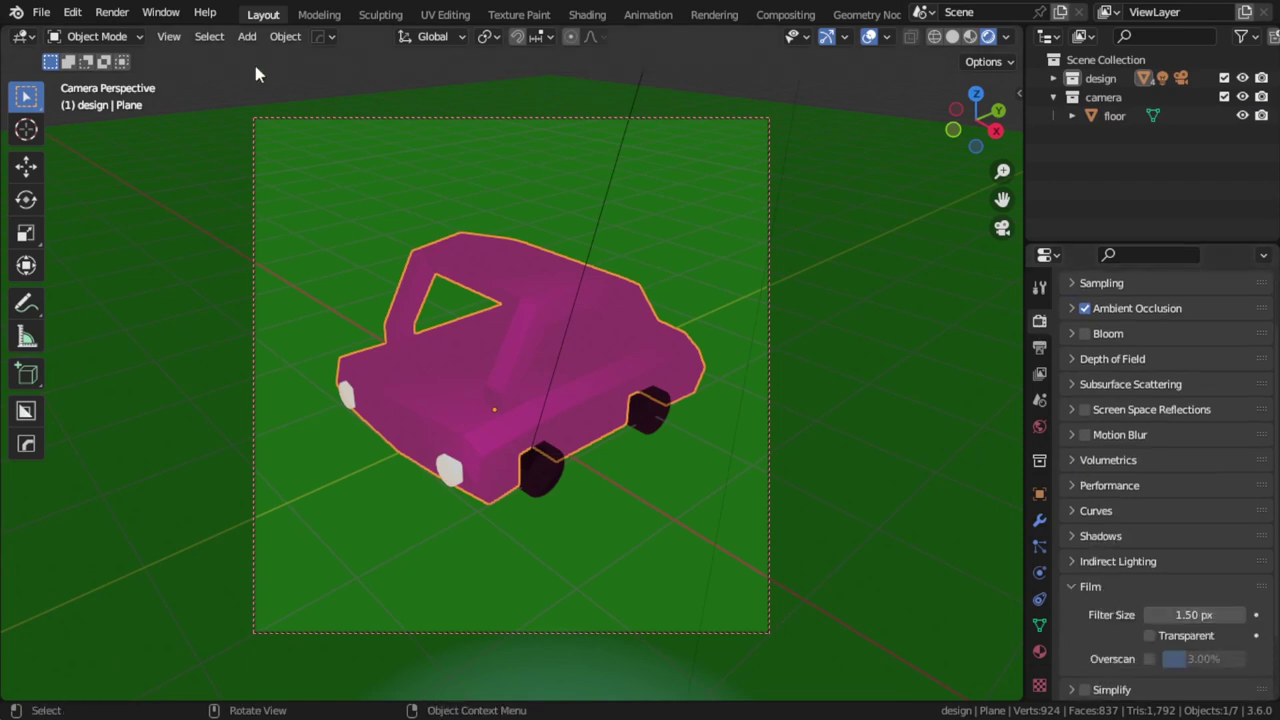
Render a test image of the car, inspect it full screen, then close it.
left_click(112, 12)
left_click(129, 34)
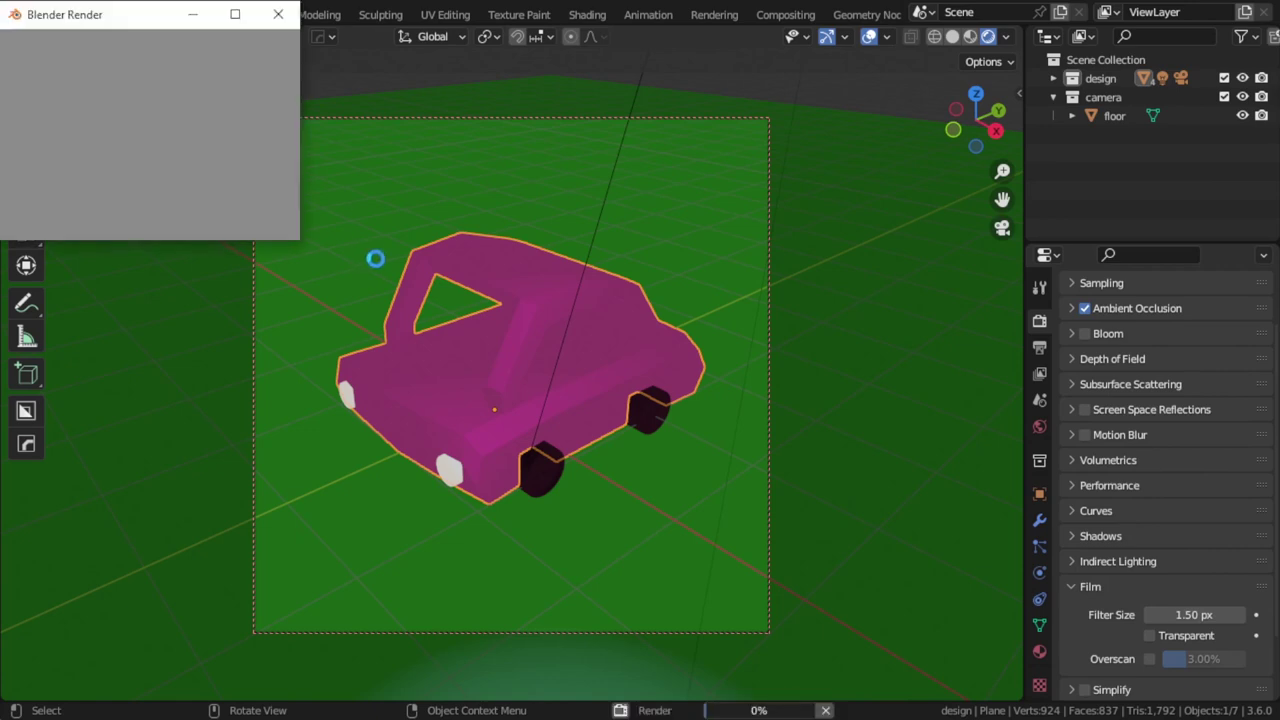
left_click_drag(118, 19, 492, 157)
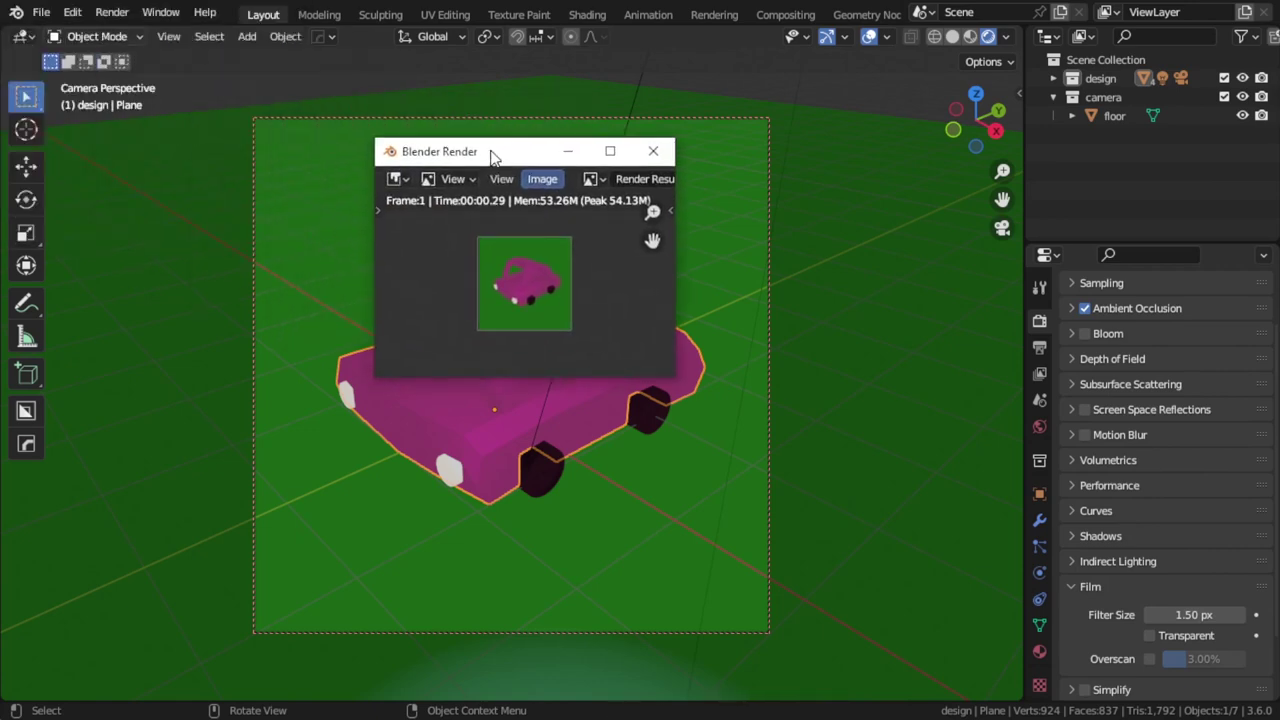
left_click(610, 151)
scroll(672, 382, "up", 5)
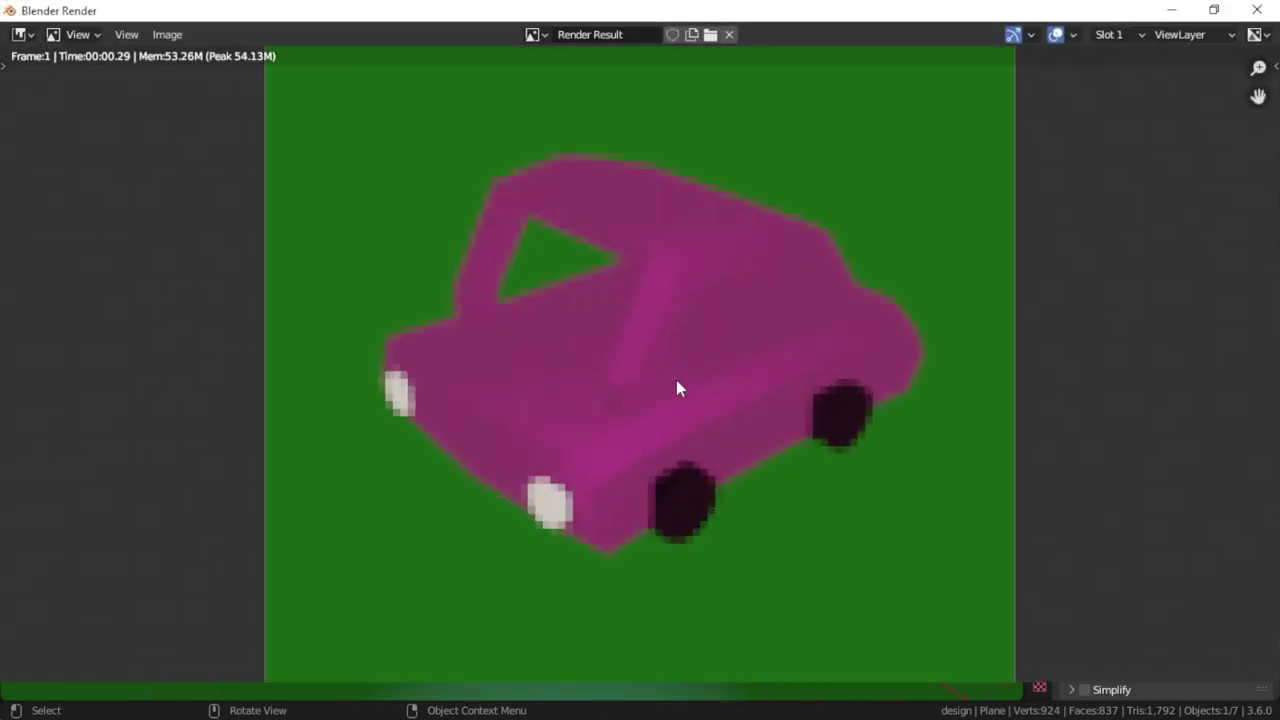
scroll(705, 336, "down", 1)
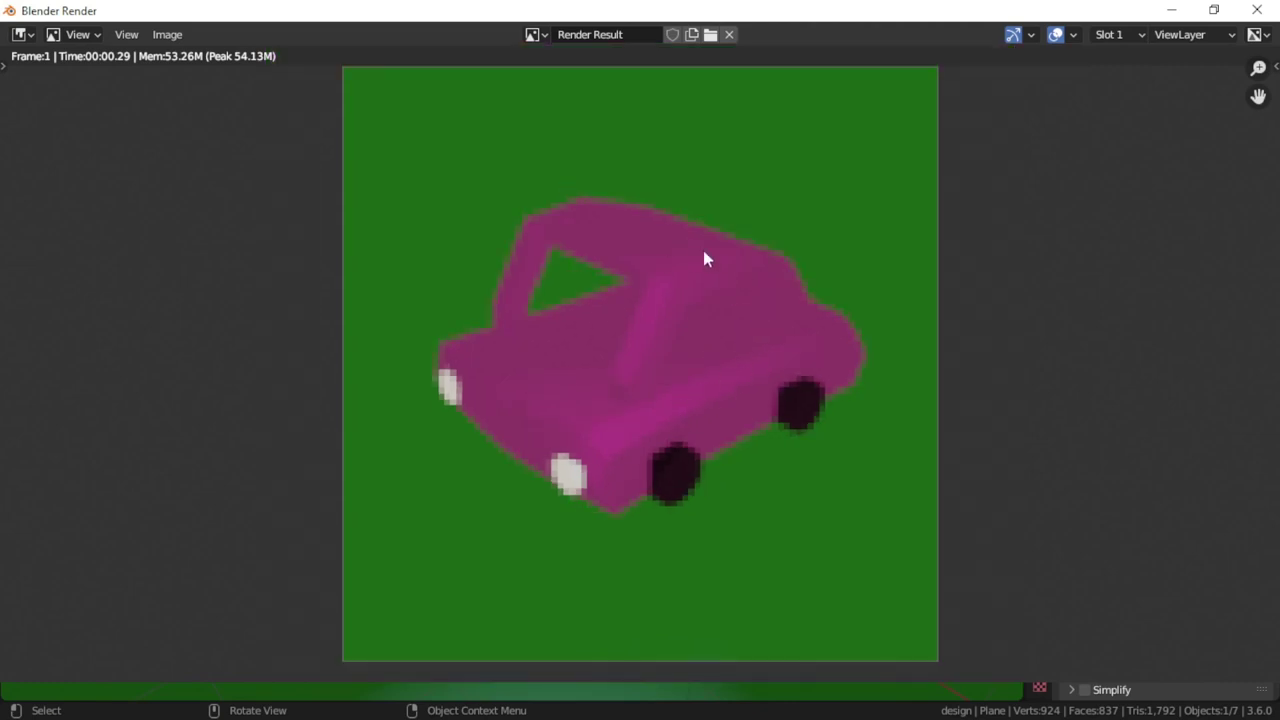
left_click(1257, 9)
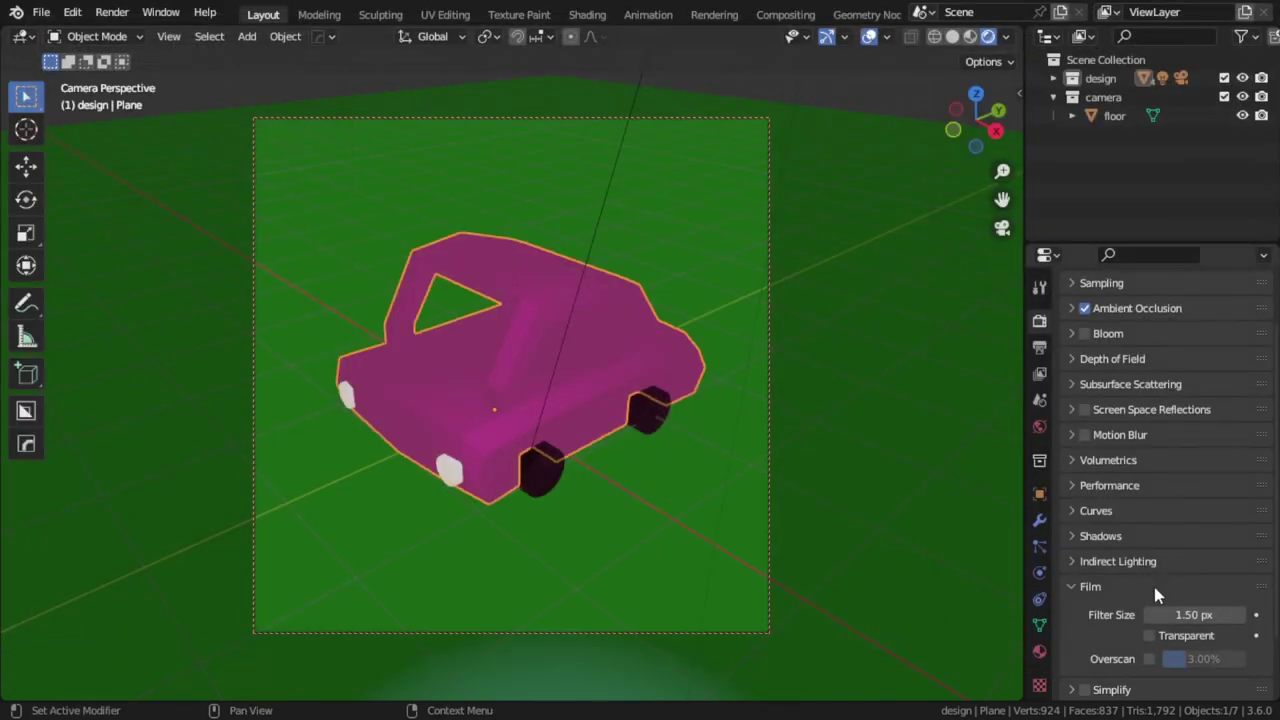
Set the Film filter size to 0.1 px and check a test render.
left_click(1185, 614)
type("0.1")
key("Return")
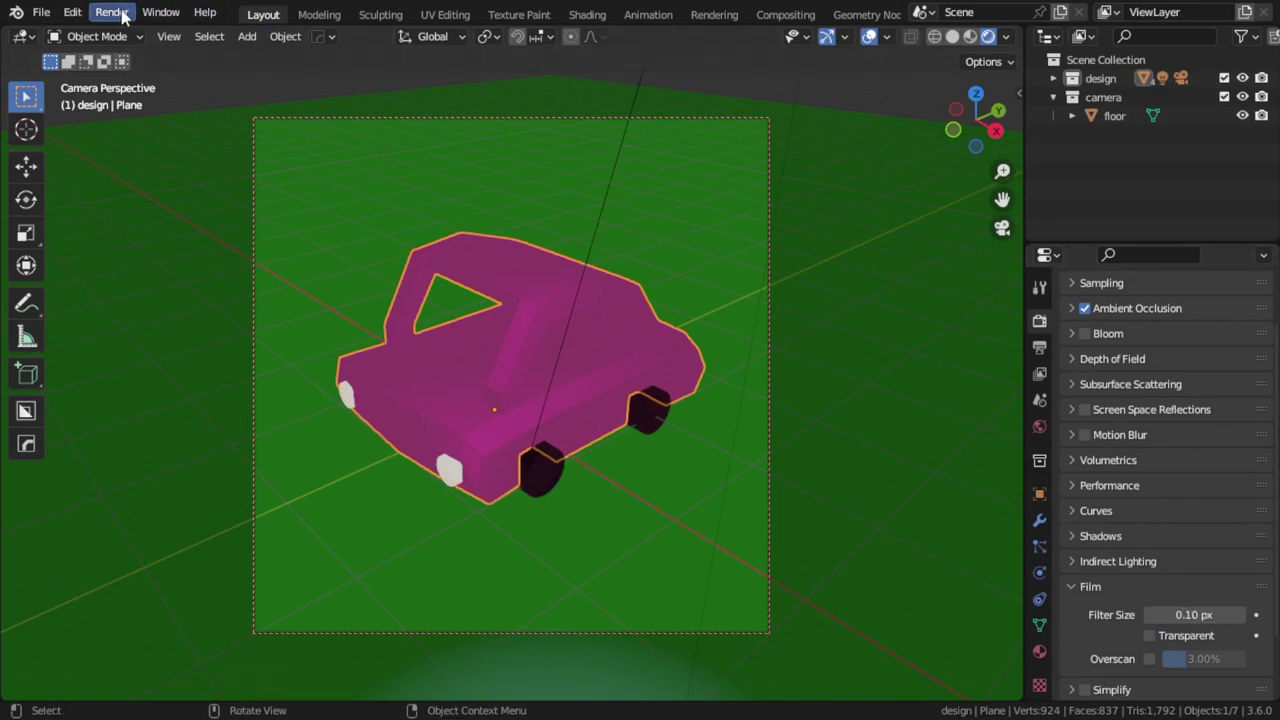
left_click(112, 12)
left_click(145, 30)
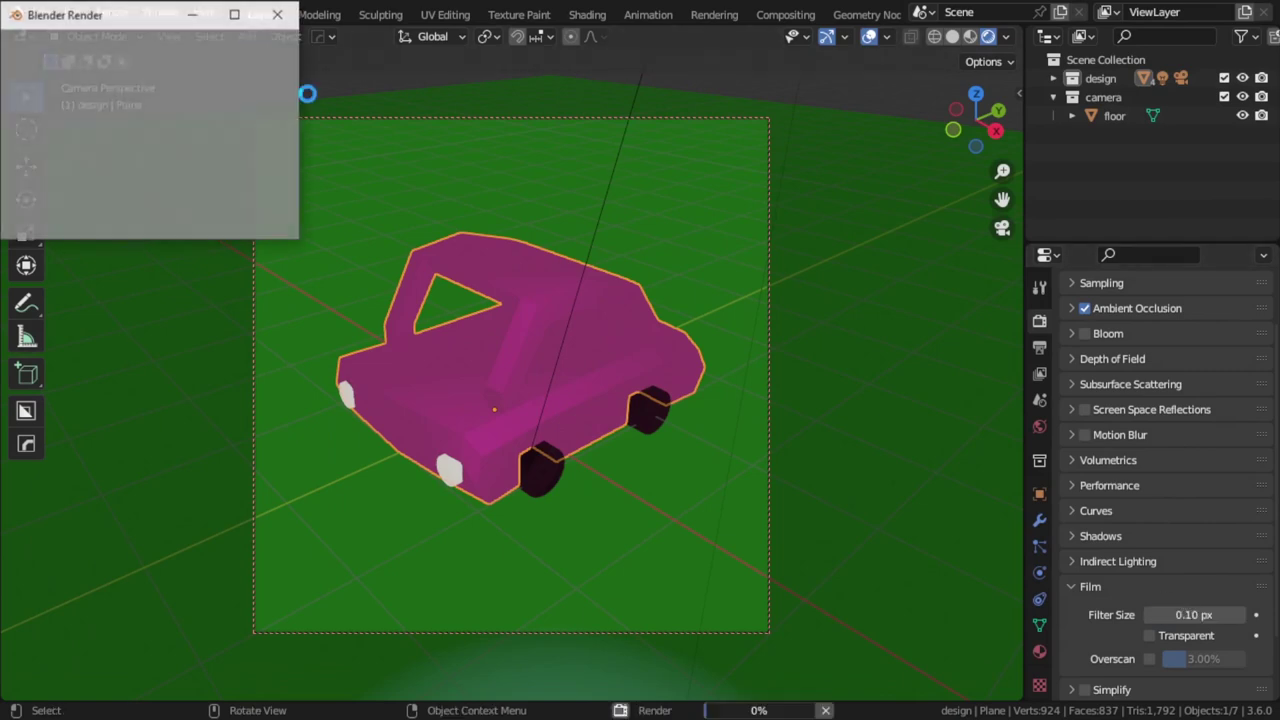
left_click(234, 14)
scroll(647, 364, "up", 4)
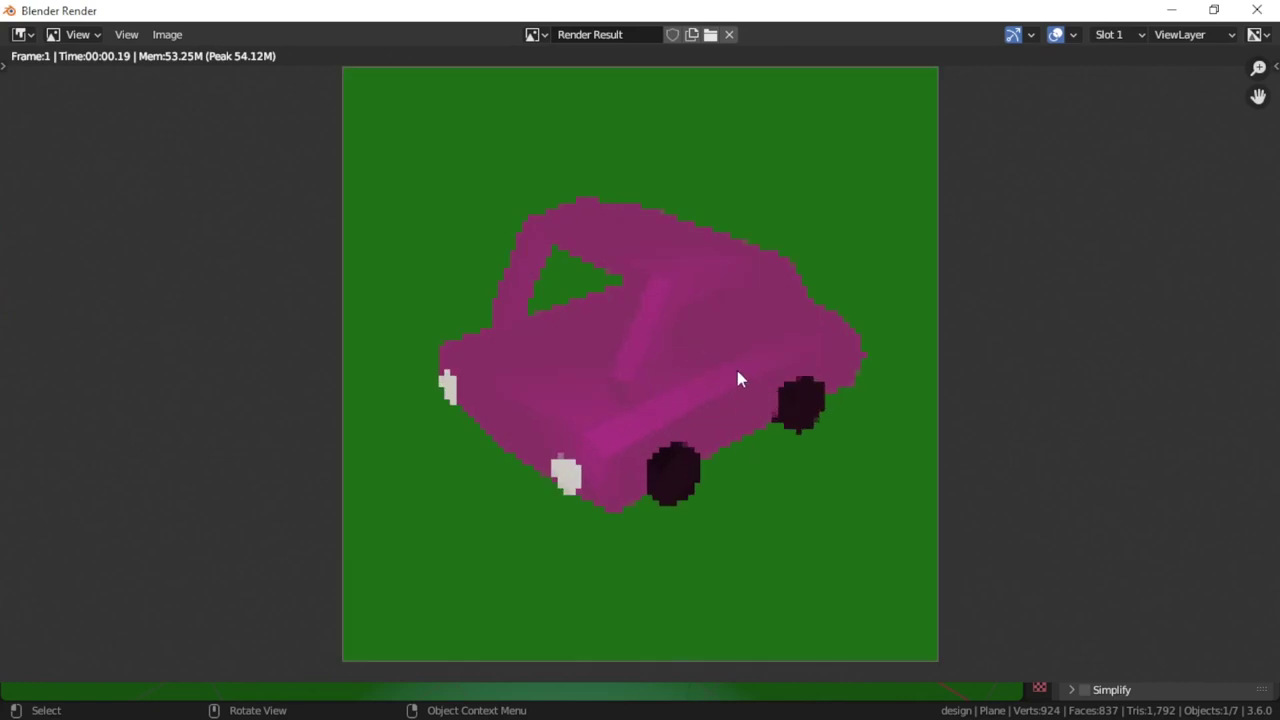
left_click(1257, 9)
Lower the filter size to 0.01 px and check the sharper render.
left_click(1190, 614)
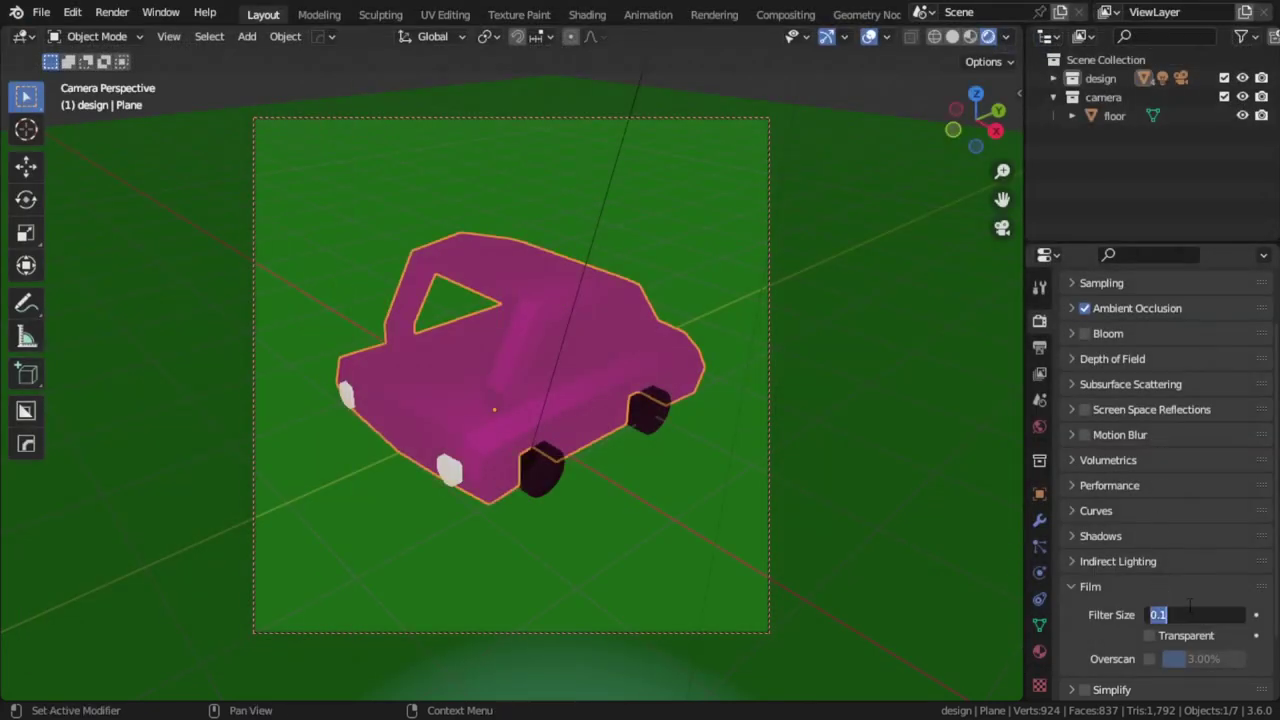
key("Return")
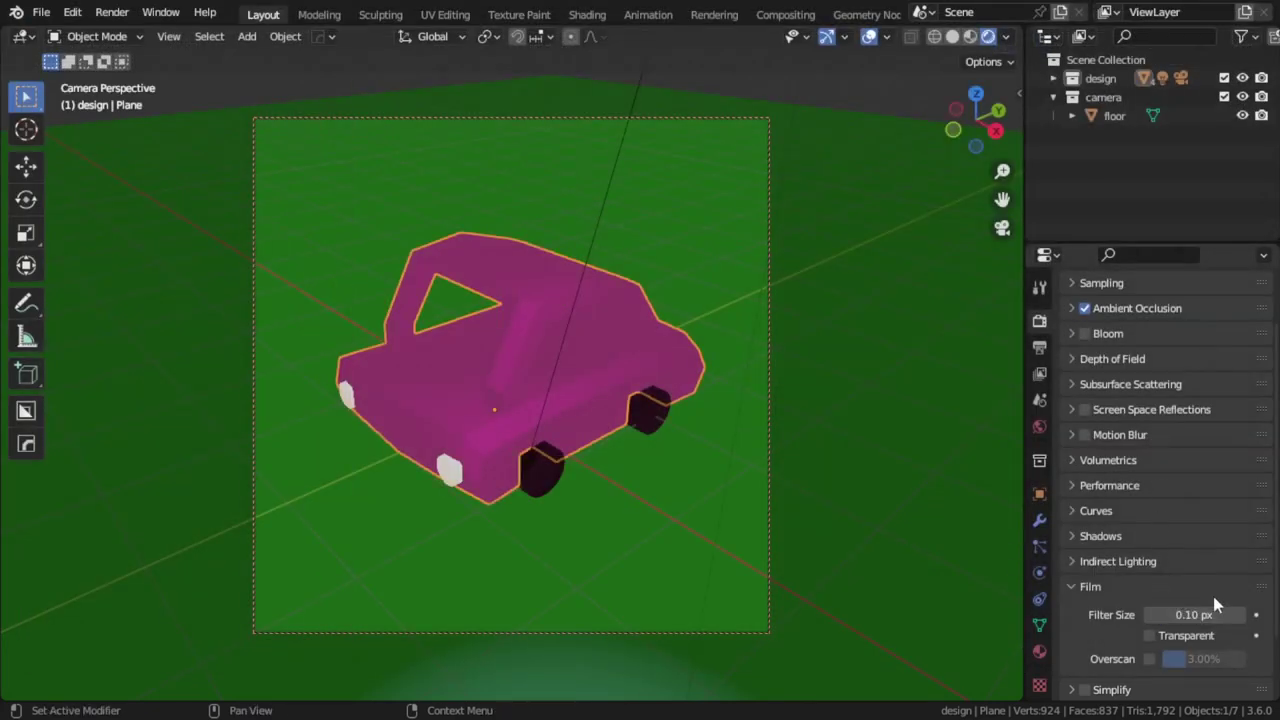
left_click(111, 12)
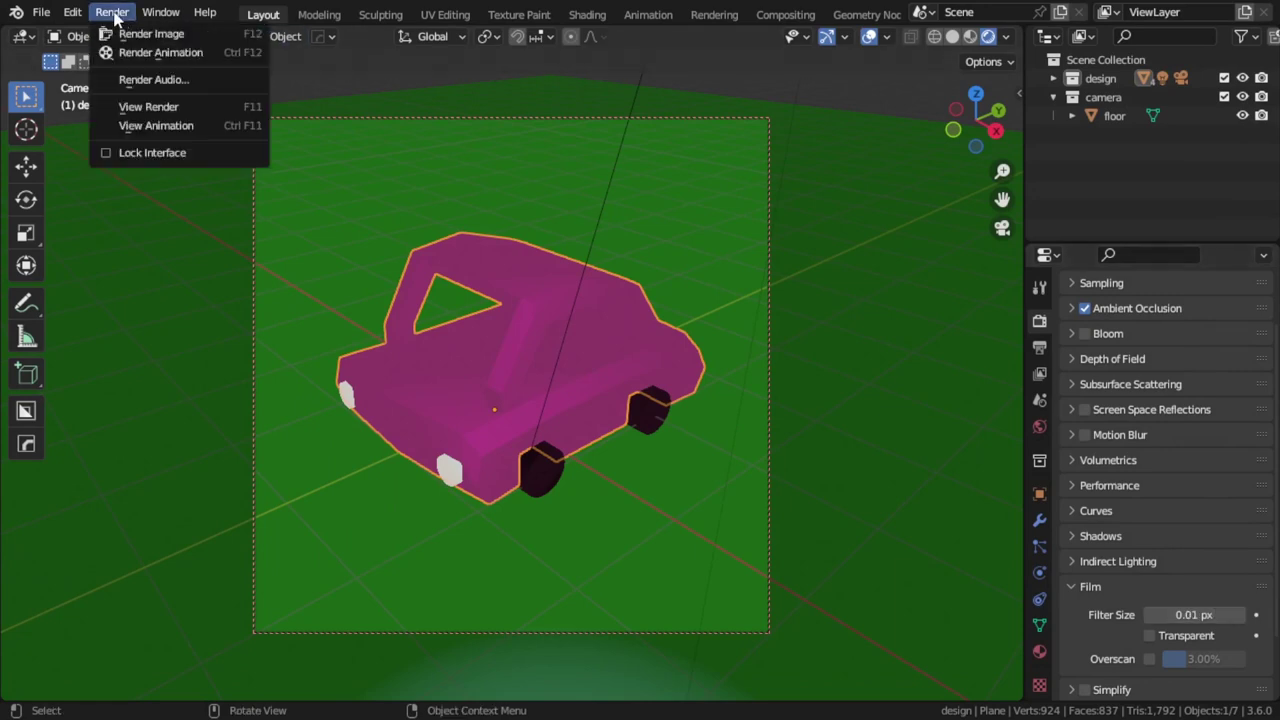
left_click(132, 35)
left_click(235, 14)
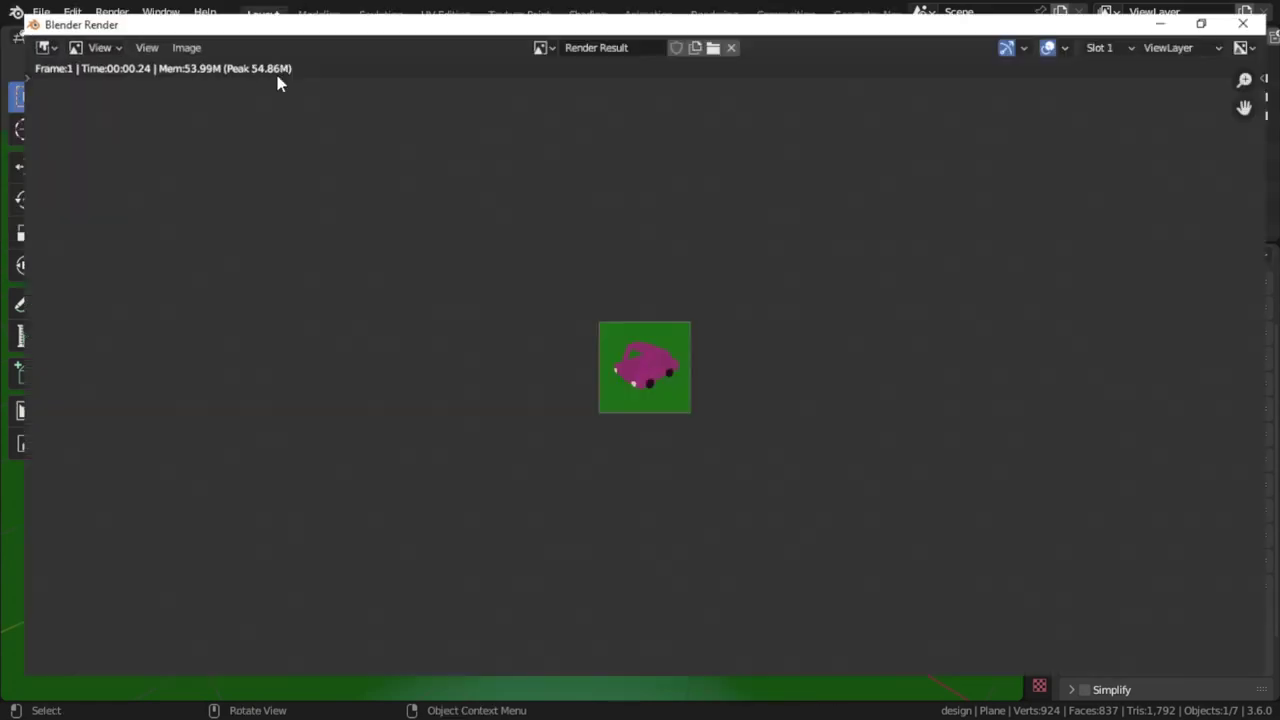
scroll(634, 340, "up", 4)
scroll(648, 340, "up", 5)
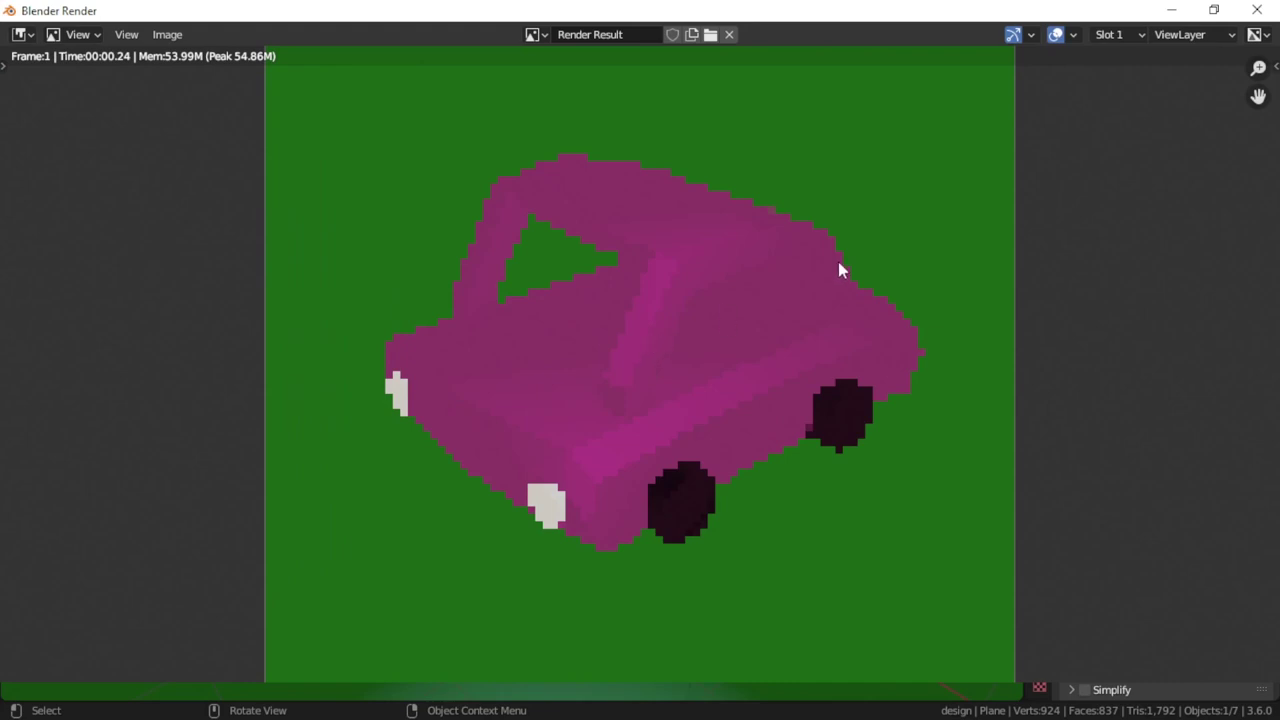
left_click(1262, 14)
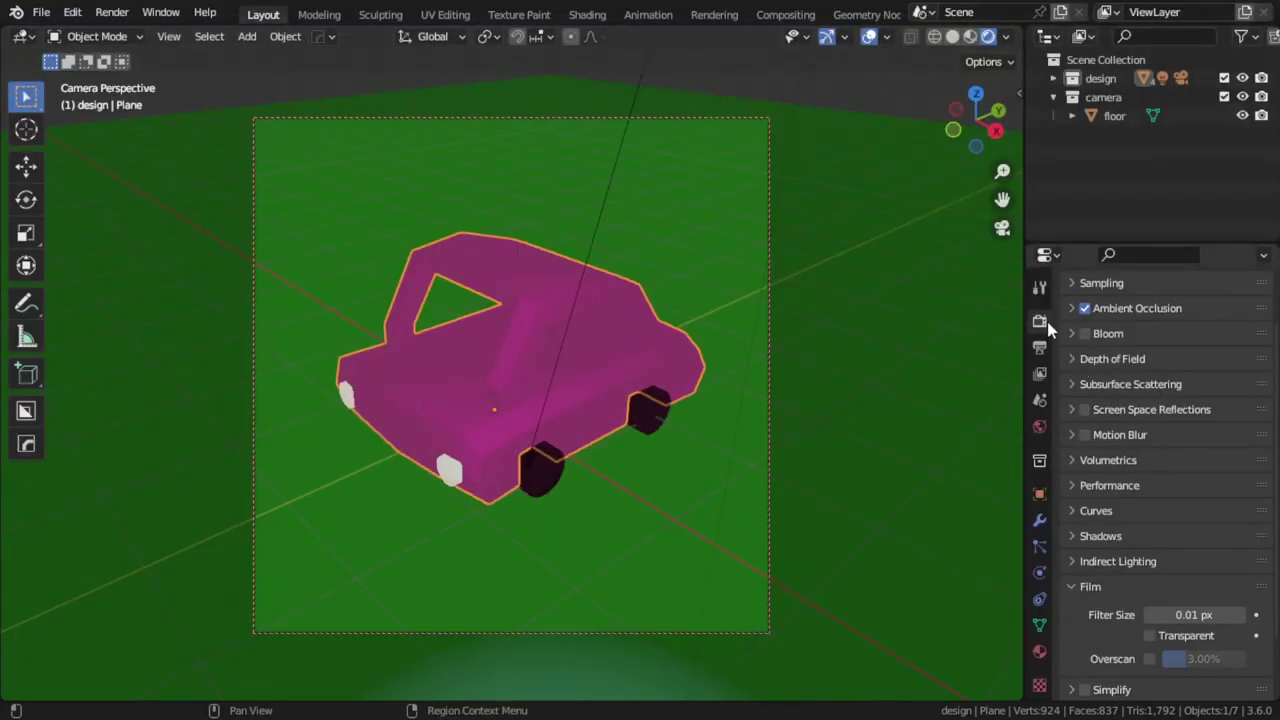
left_click(1039, 346)
Set both output resolution values to 64 px.
scroll(1212, 345, "up", 2)
left_click_drag(1221, 360, 1220, 346)
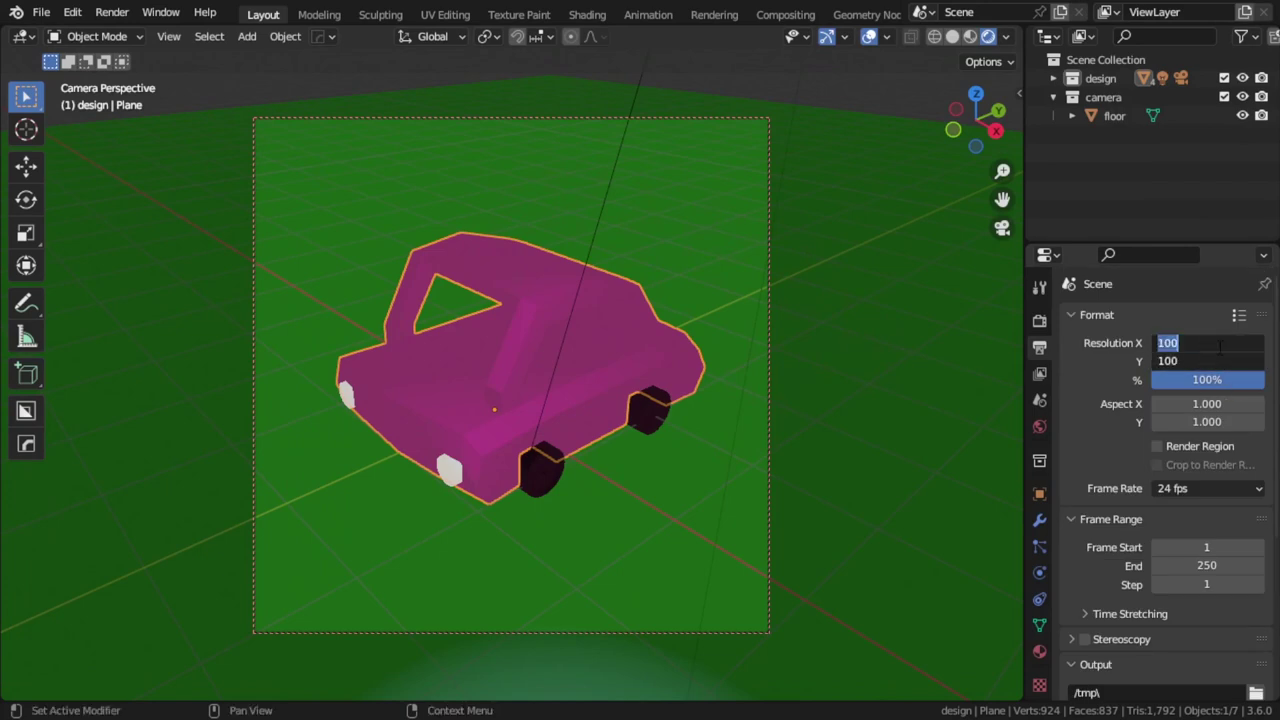
type("64")
key("Return")
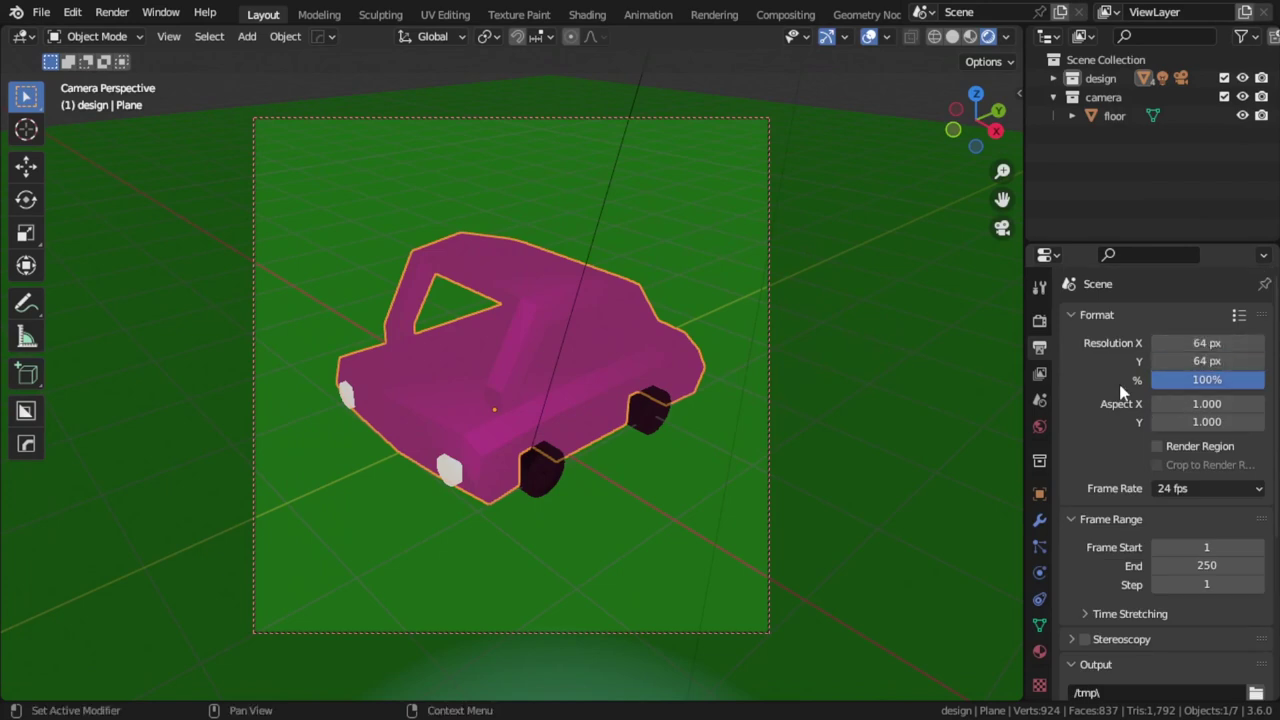
Render the 64 × 64 px test image, inspect it full screen, then close it.
left_click(1039, 321)
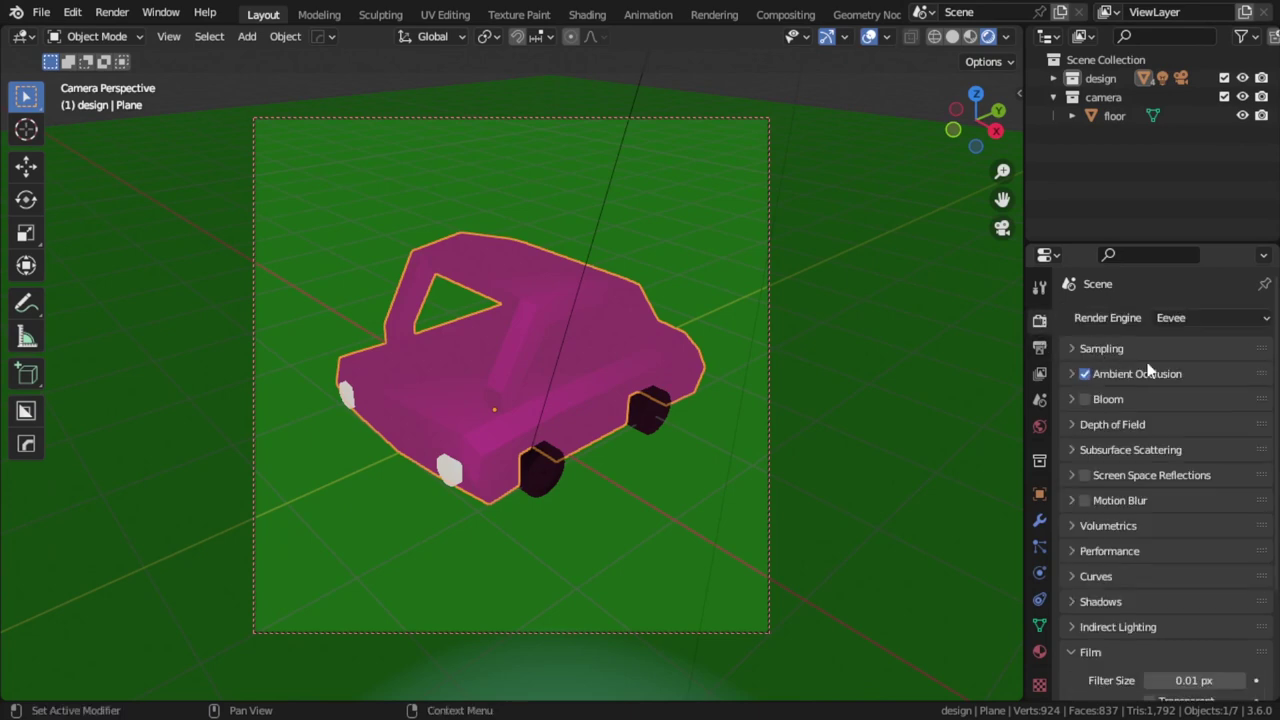
left_click(112, 12)
left_click(130, 36)
left_click(235, 14)
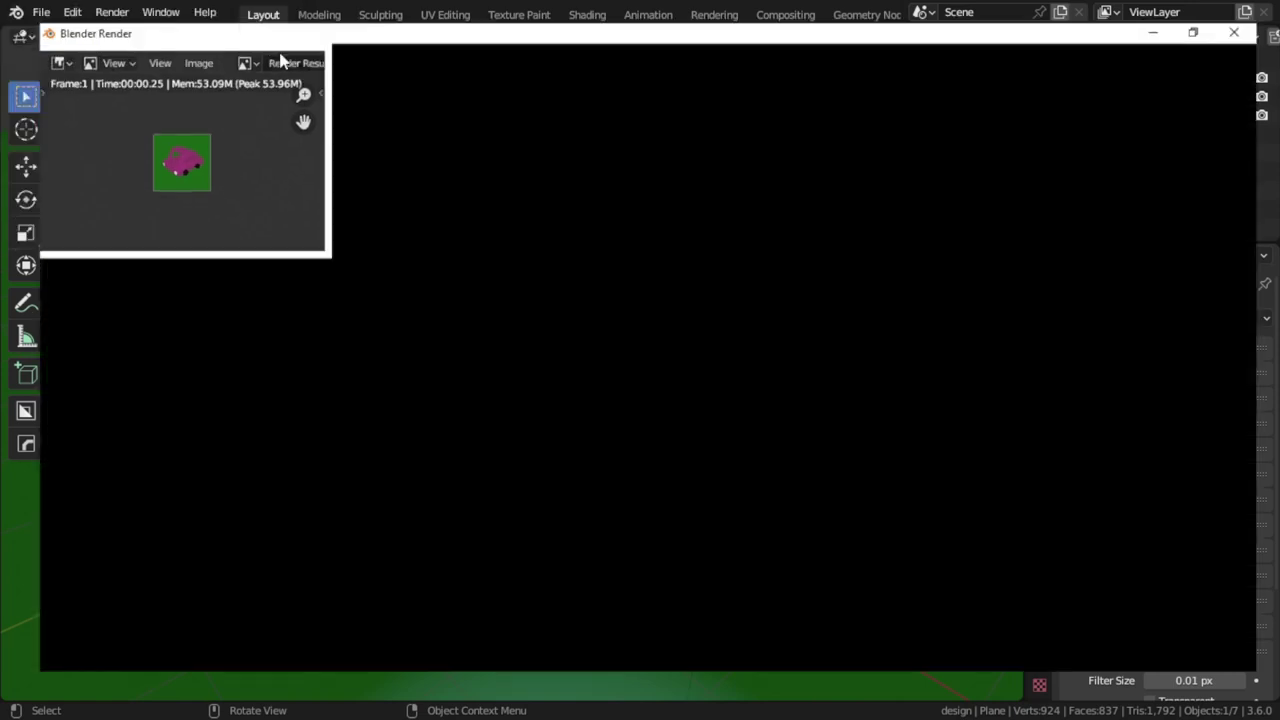
key("Home")
scroll(712, 382, "down", 1)
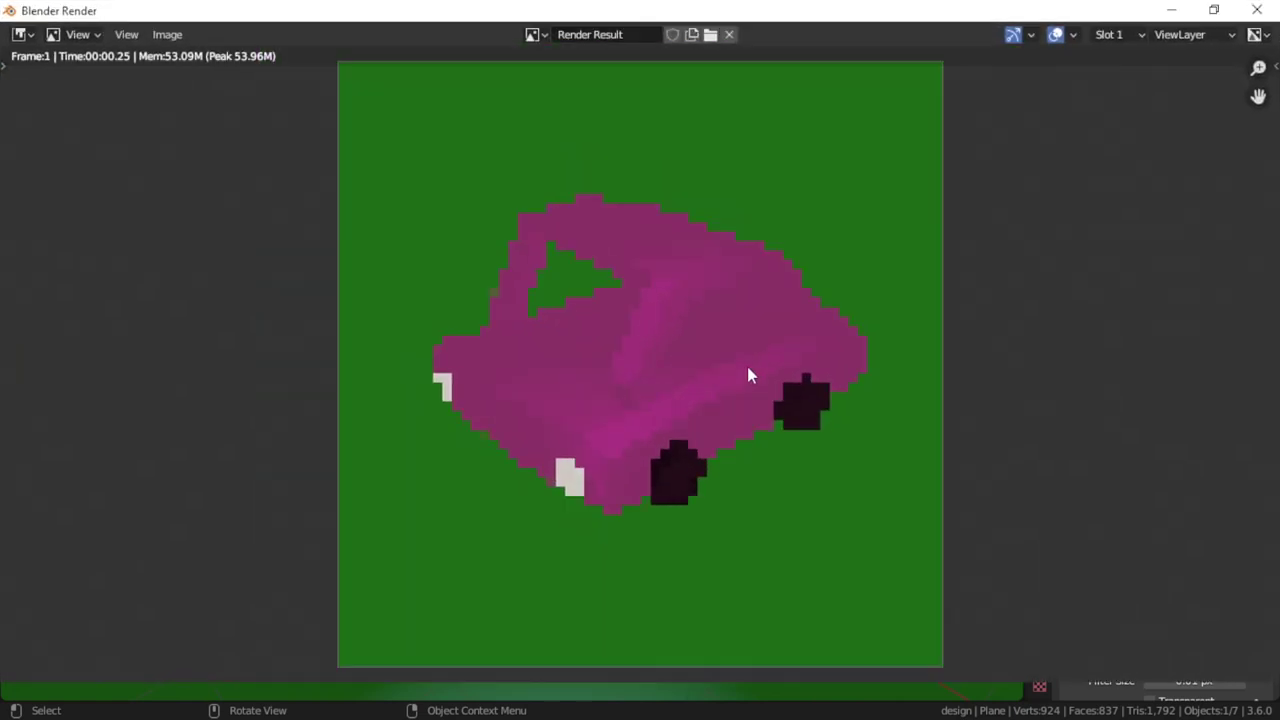
scroll(747, 366, "down", 1)
left_click(1258, 10)
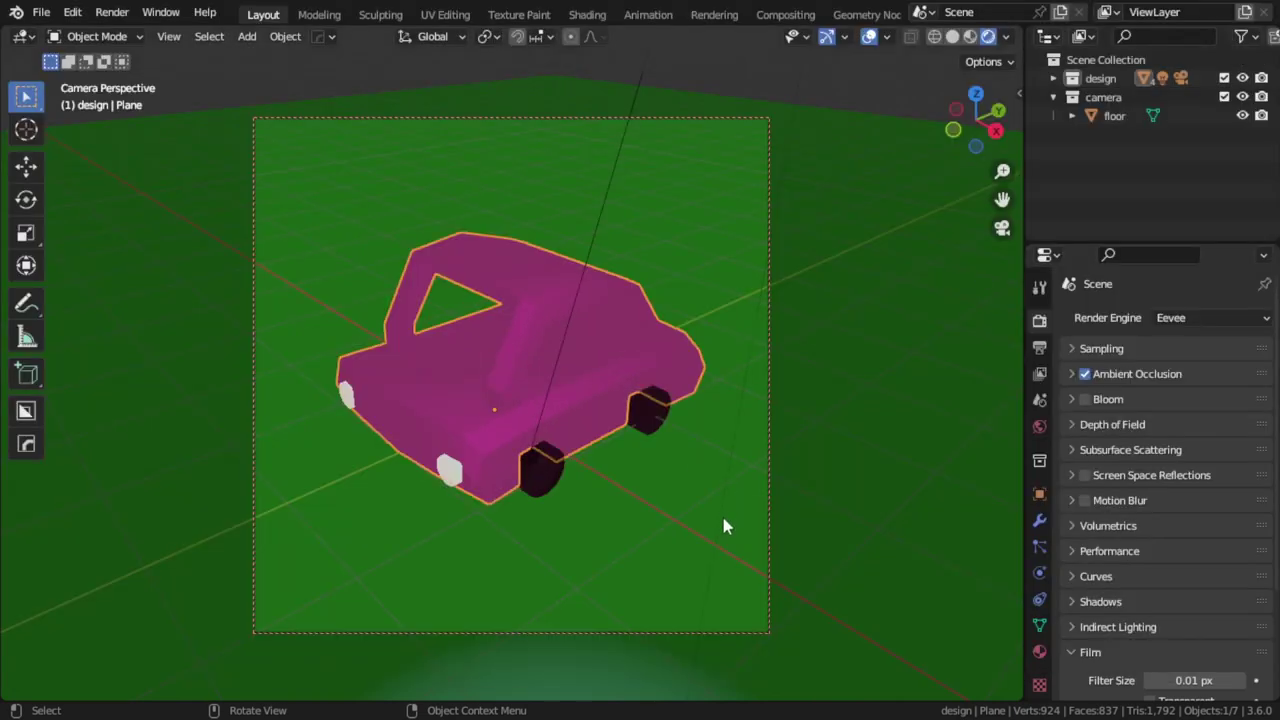
Exclude the floor from rendering and turn on Film > Transparent.
left_click(863, 529)
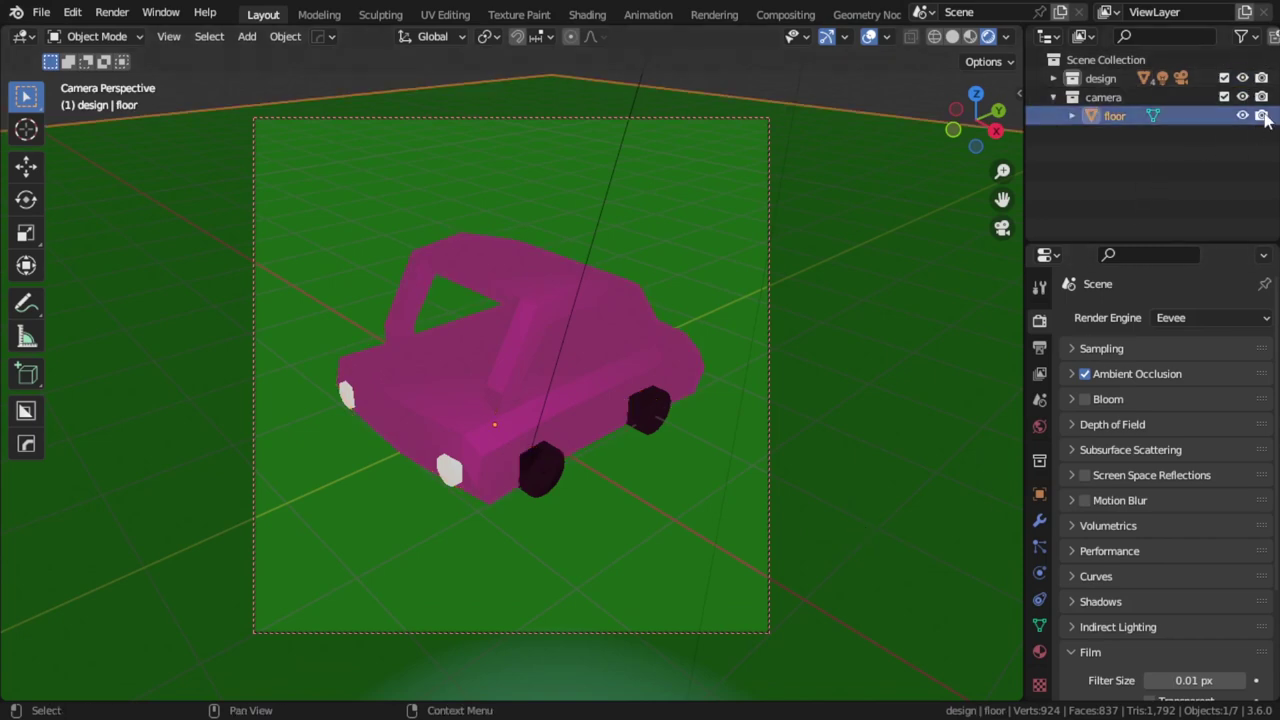
scroll(1105, 622, "down", 3)
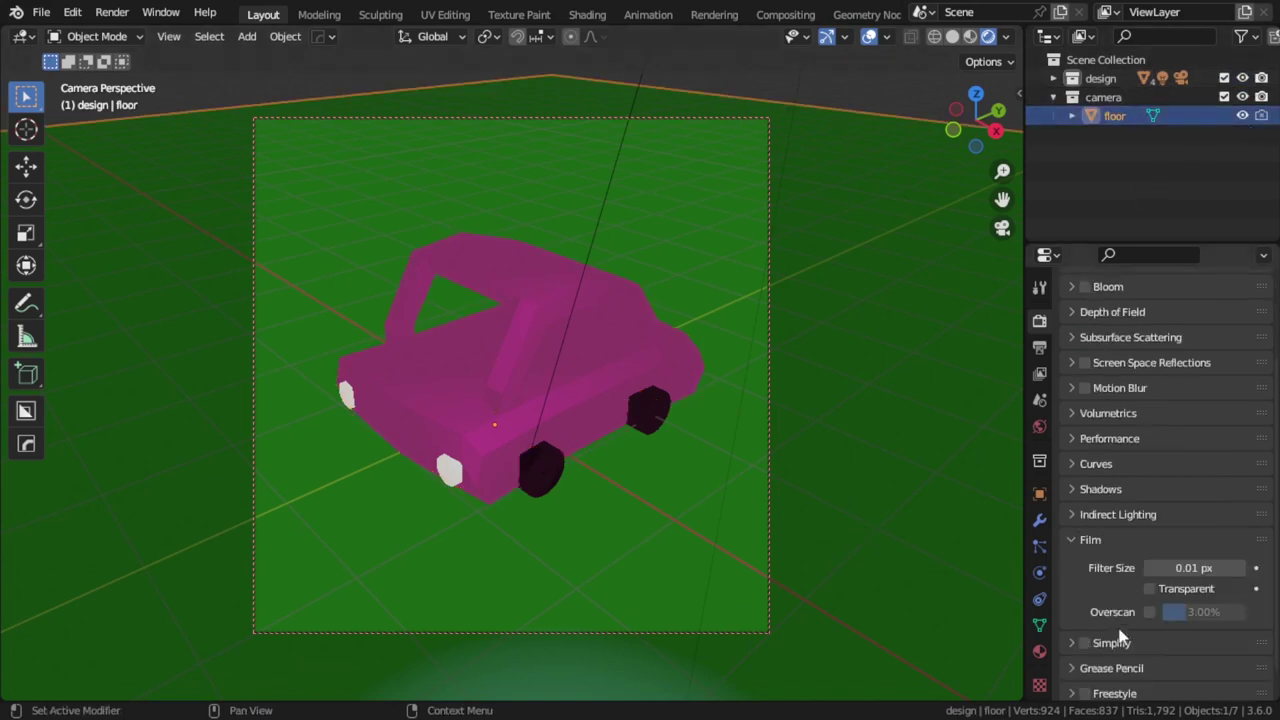
left_click(1149, 588)
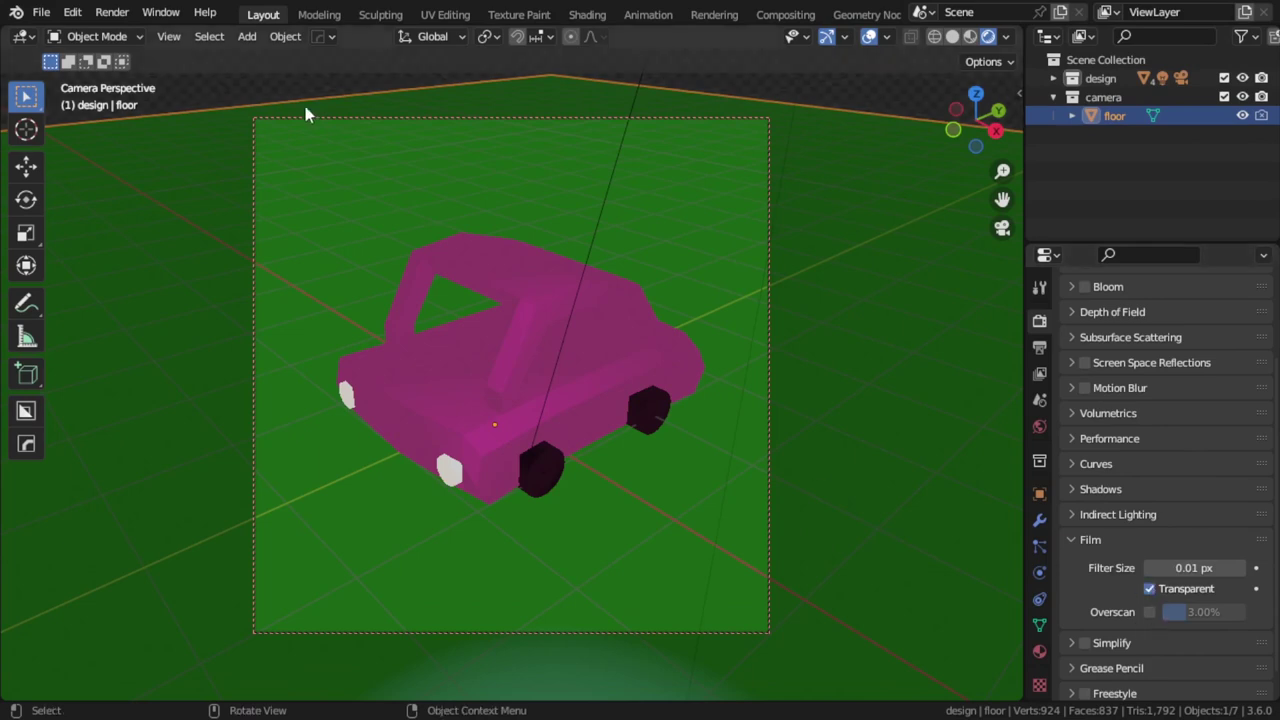
Render the car on its transparent background and view it full screen.
left_click(119, 14)
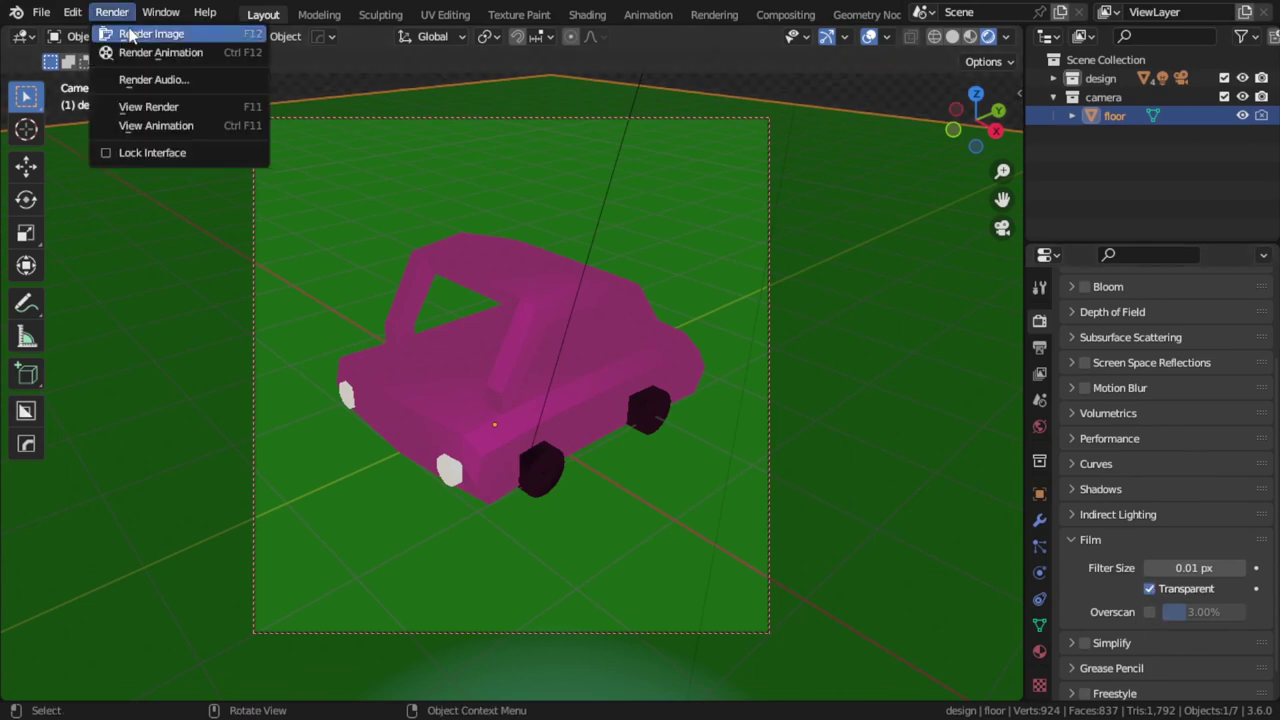
left_click(130, 35)
left_click(236, 16)
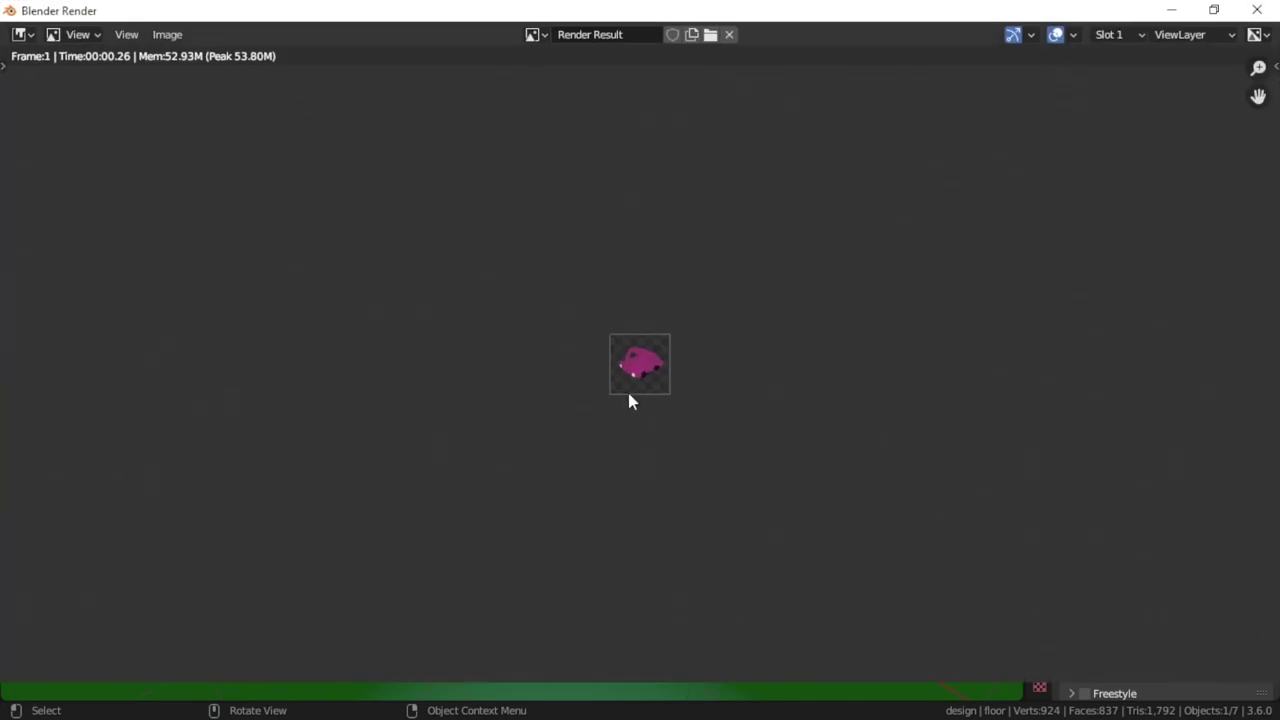
scroll(628, 393, "up", 5)
scroll(700, 370, "up", 3)
scroll(781, 342, "down", 2)
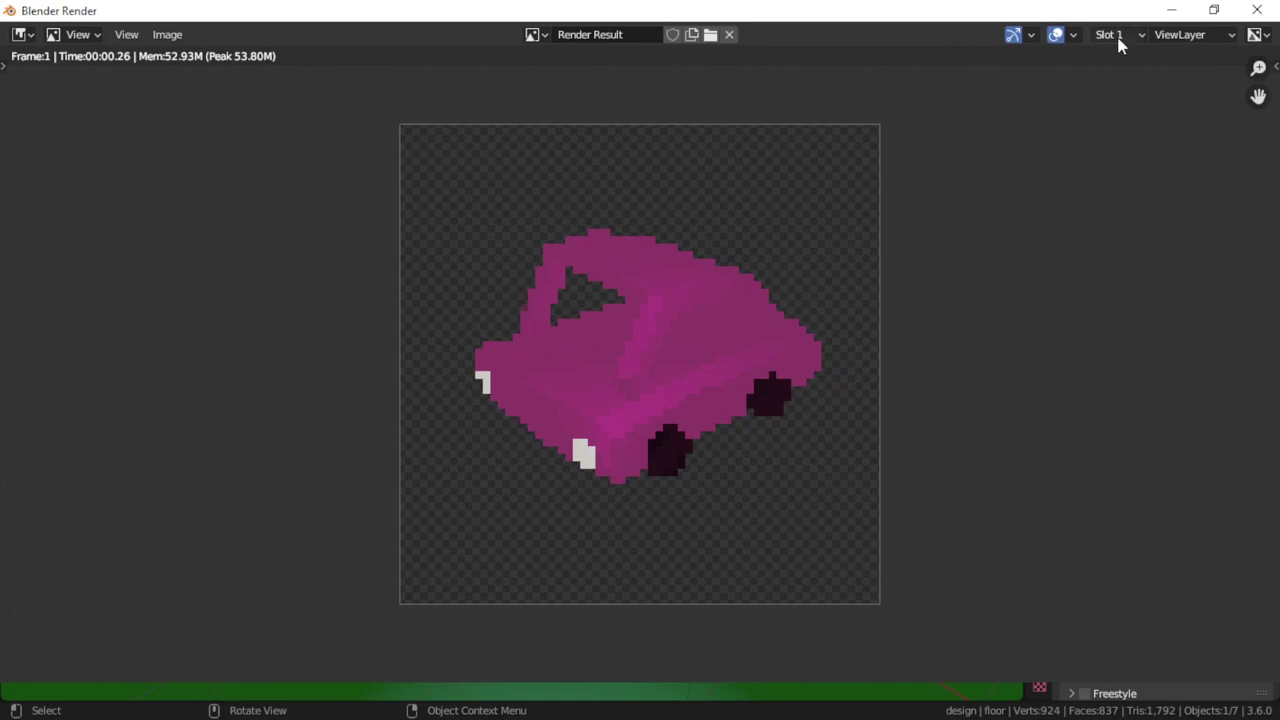
Close the previous render and review the Eevee Sampling settings in Render properties.
left_click(1257, 10)
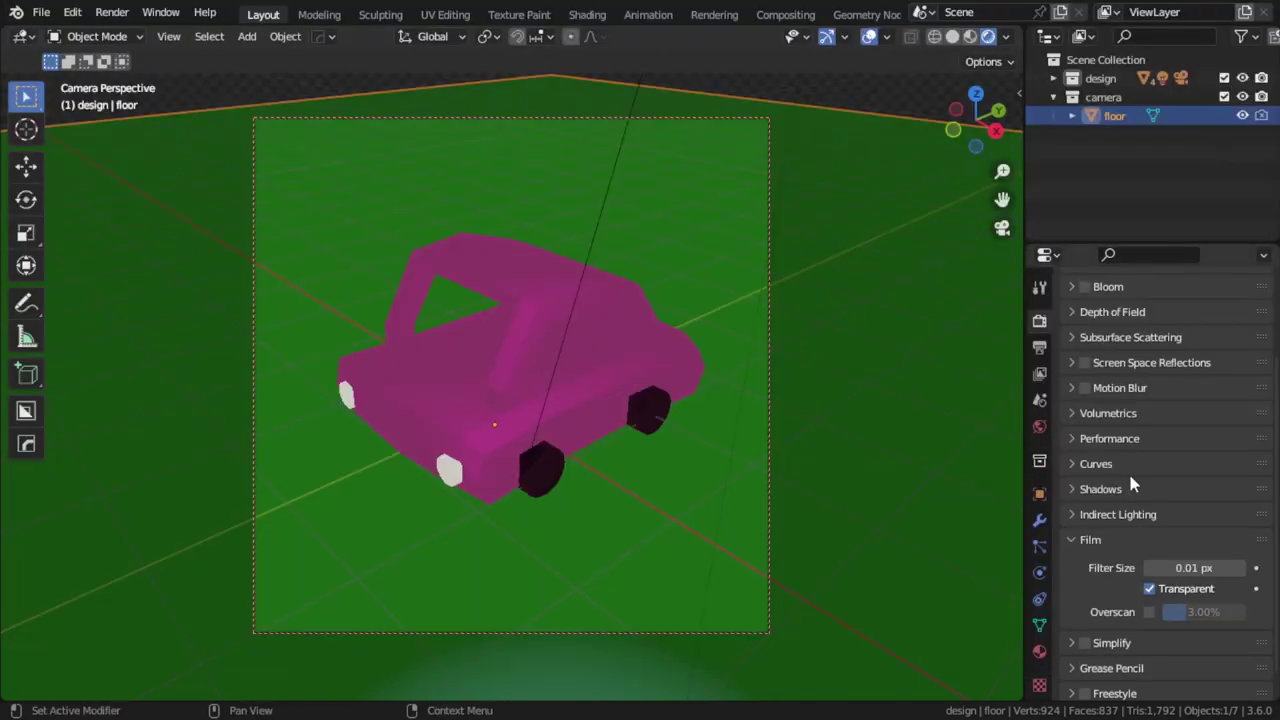
scroll(1128, 470, "up", 2)
scroll(1120, 490, "down", 3)
scroll(1118, 505, "up", 3)
scroll(1135, 502, "up", 1)
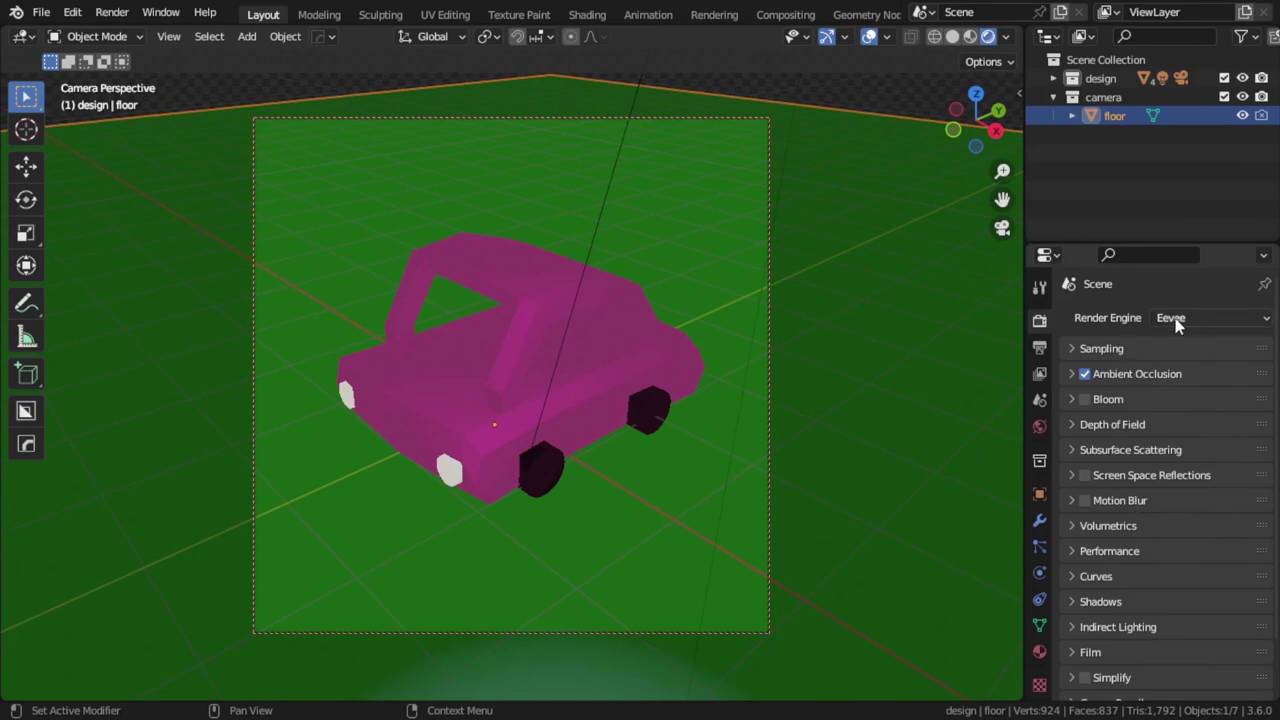
left_click(1120, 349)
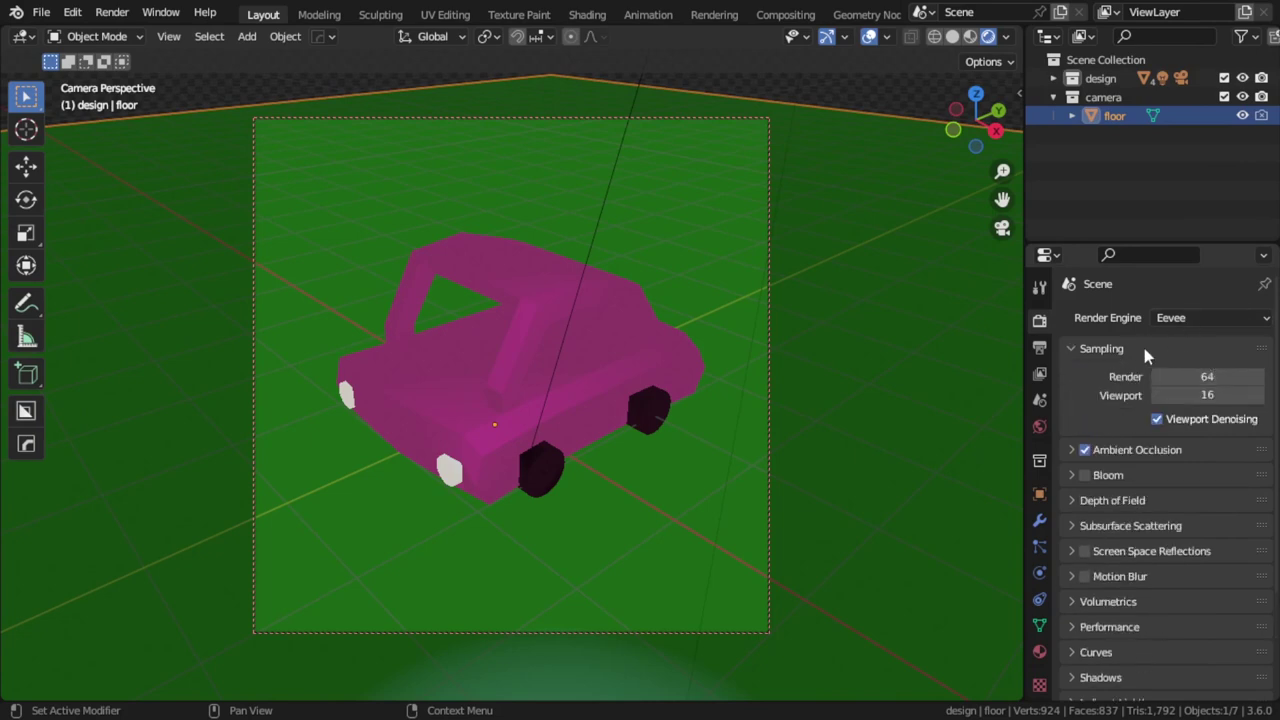
left_click(1105, 349)
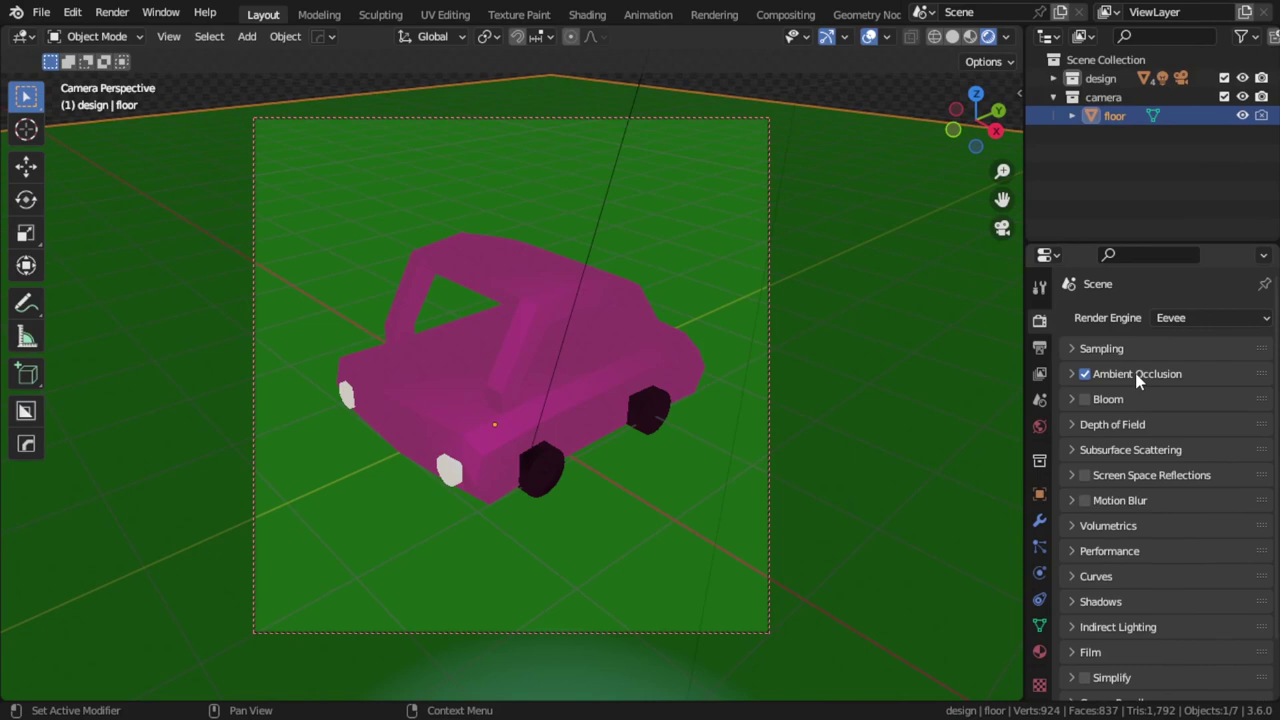
Select the pink car body and show its Color Ramp-driven material settings.
left_click(608, 176)
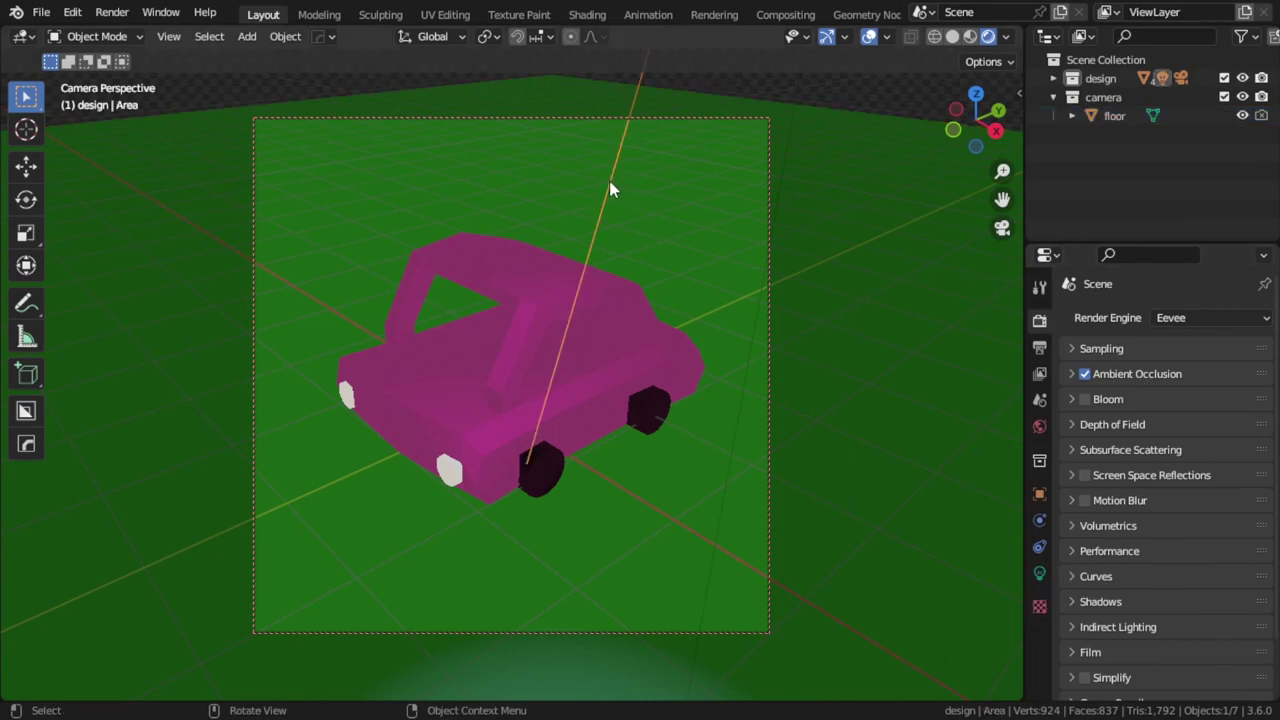
left_click(646, 368)
left_click(1039, 651)
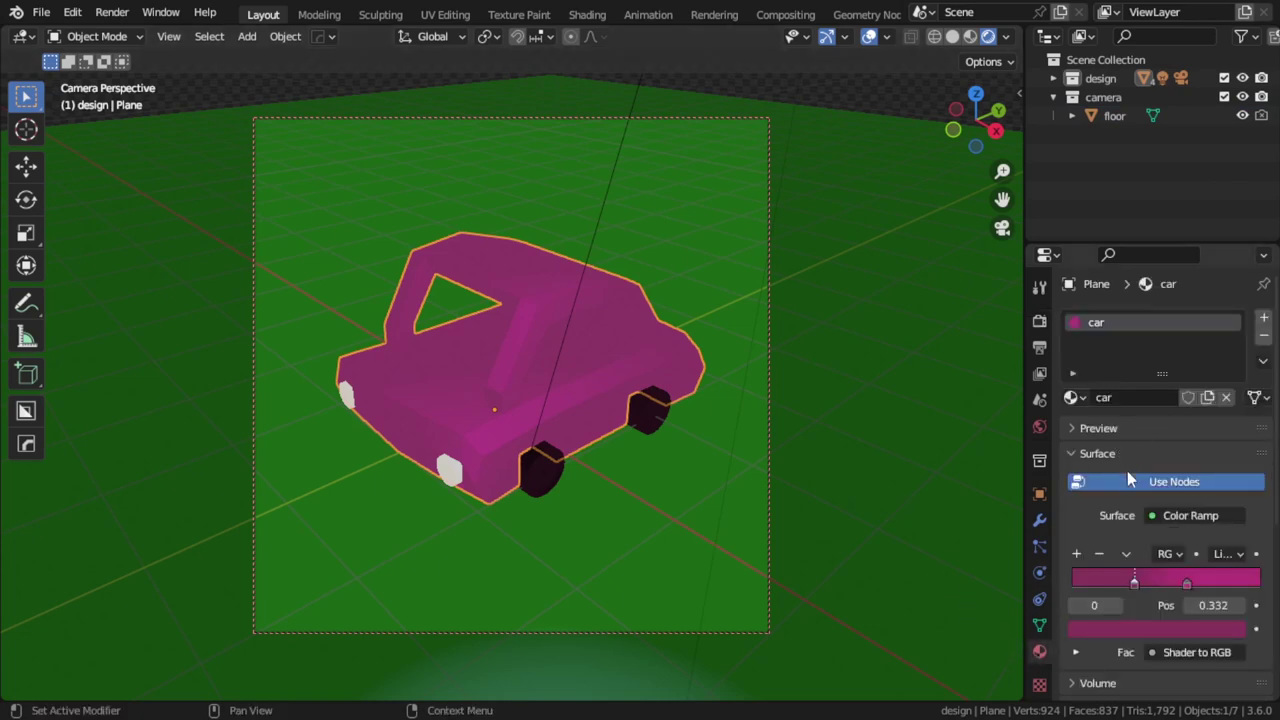
scroll(1127, 471, "down", 1)
scroll(1127, 471, "down", 1)
Swap the 3D view for the Shader Editor, tidy the nodes, and show 64×64 px output.
left_click(22, 38)
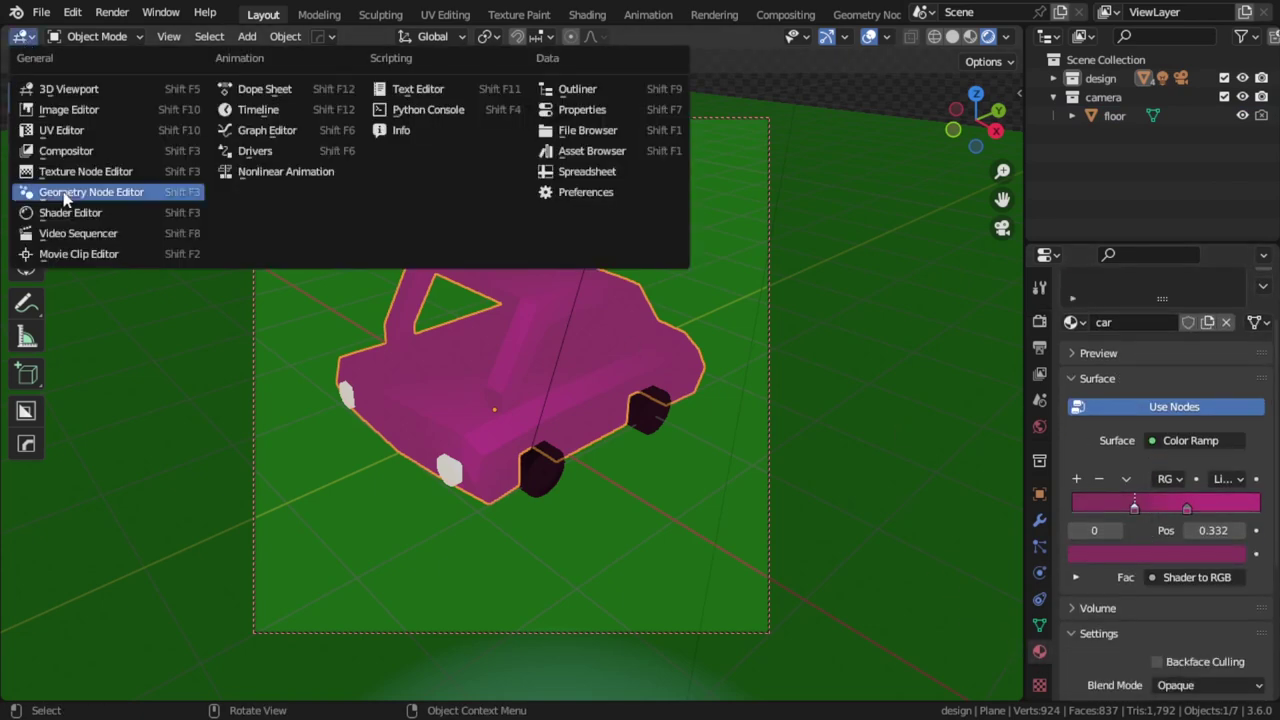
left_click(90, 221)
mouse_move(295, 318)
left_mouse_down()
mouse_move(291, 336)
mouse_move(318, 340)
left_mouse_up()
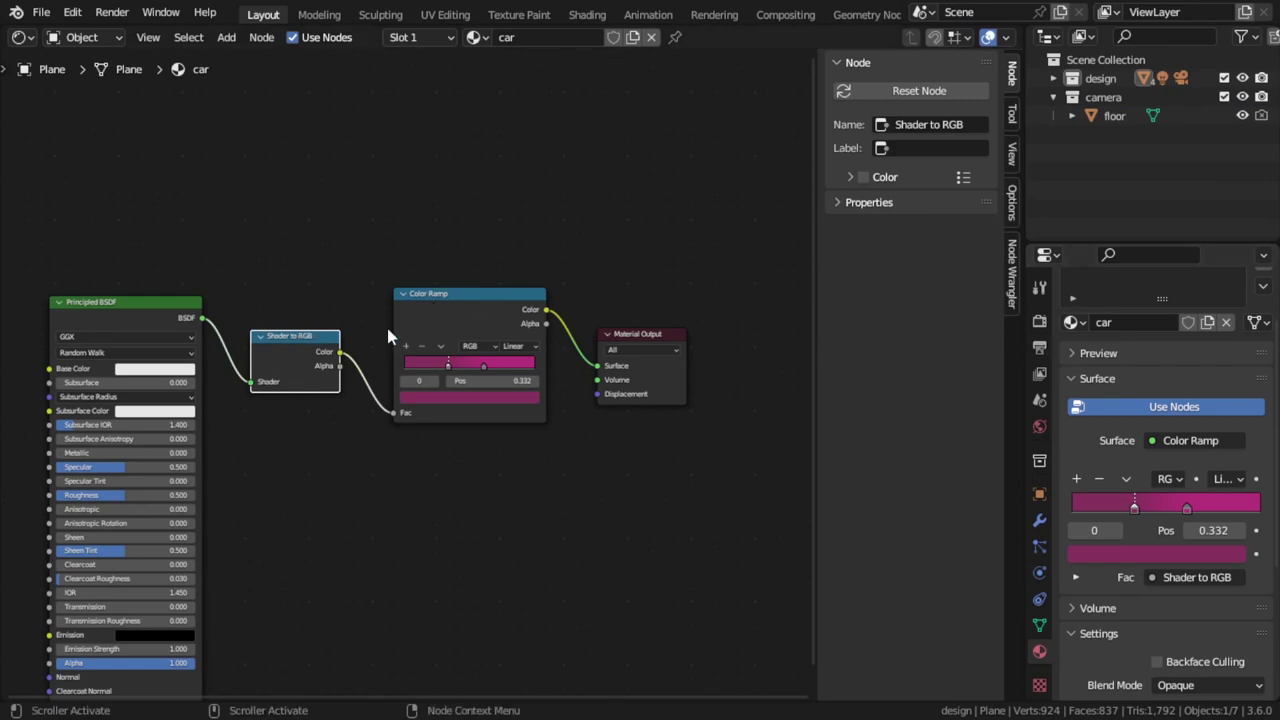
left_click_drag(444, 296, 434, 307)
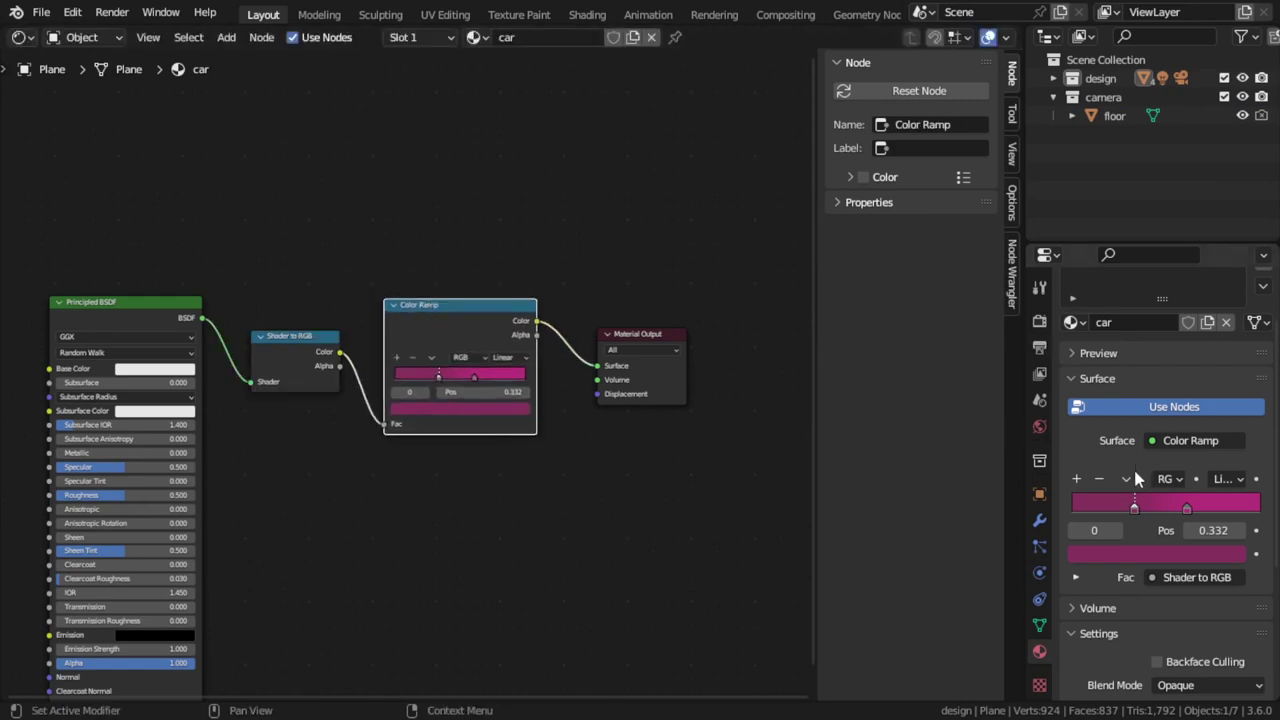
left_click(1040, 321)
left_click(1040, 346)
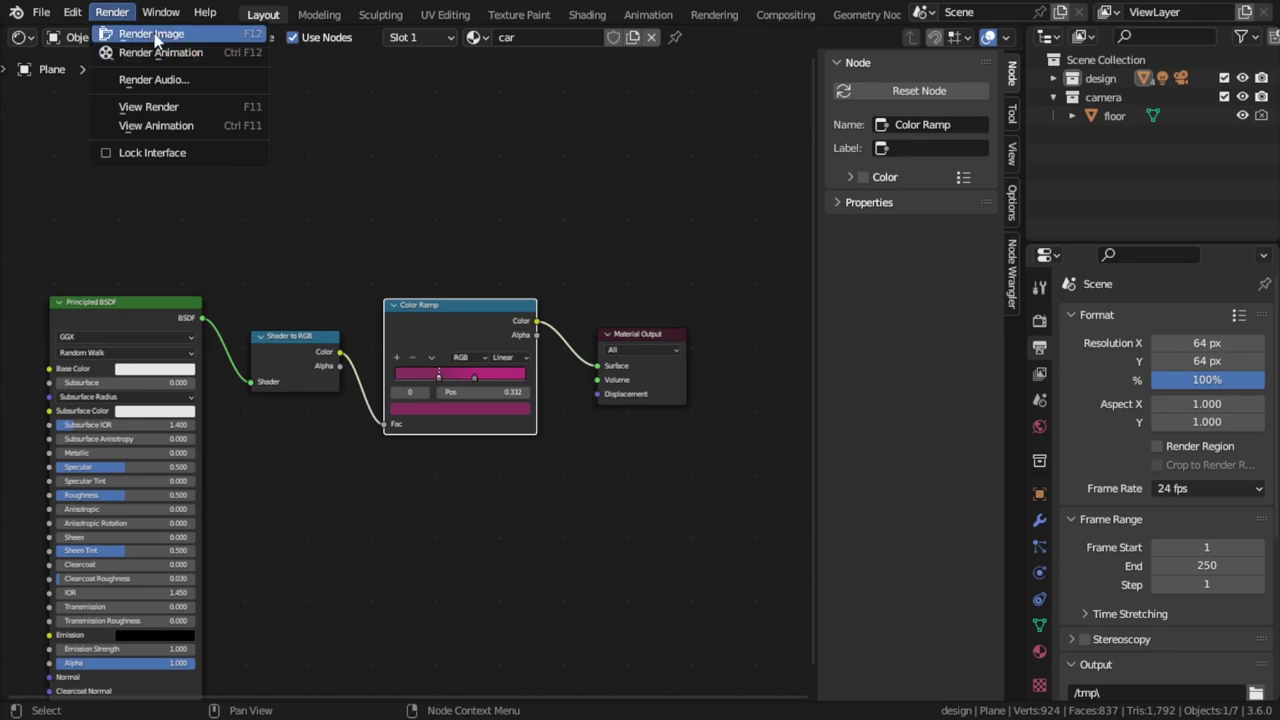
Render the 64 px pink car image and zoom into the maximized render window.
left_click(155, 38)
left_click(240, 11)
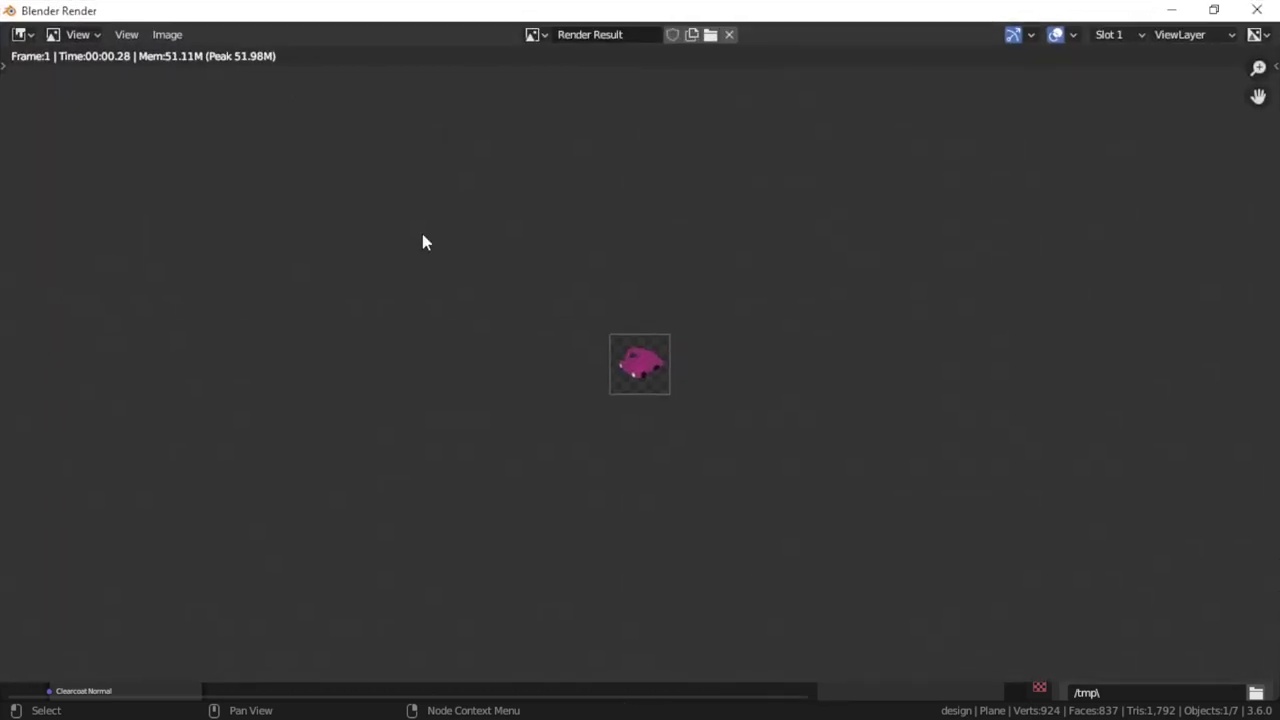
scroll(718, 356, "up", 4)
scroll(718, 356, "up", 2)
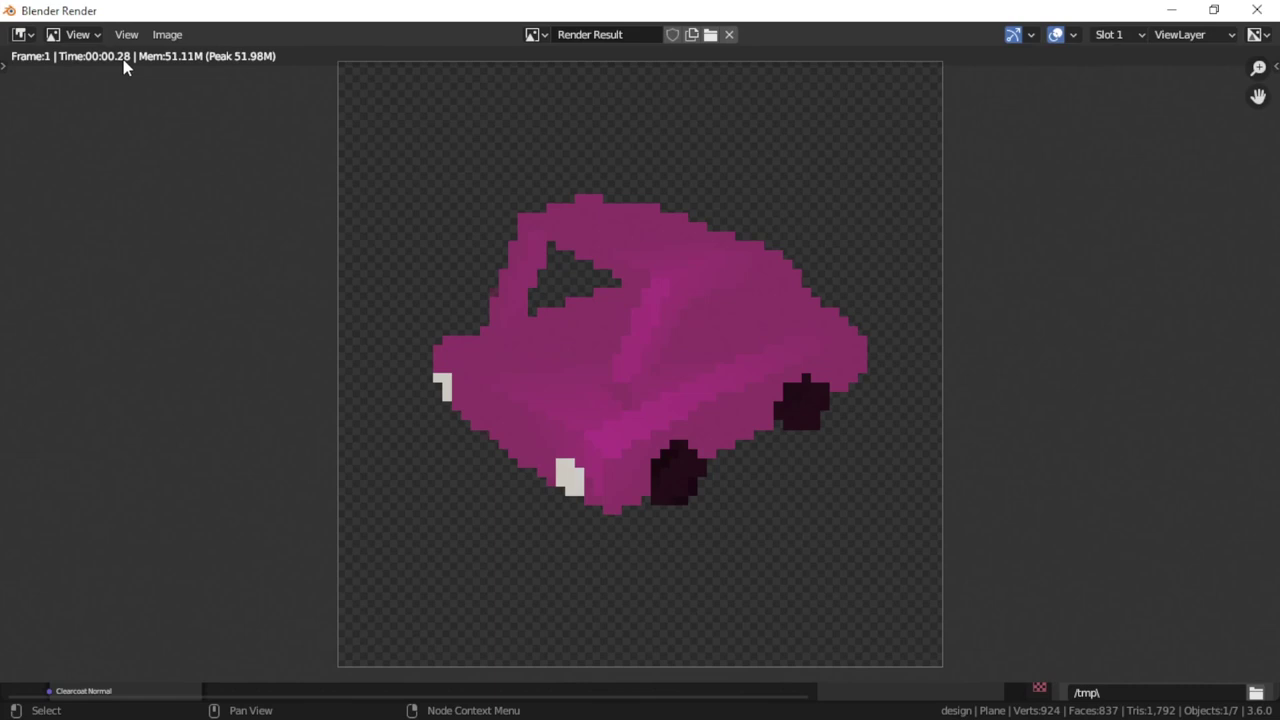
scroll(800, 436, "up", 1)
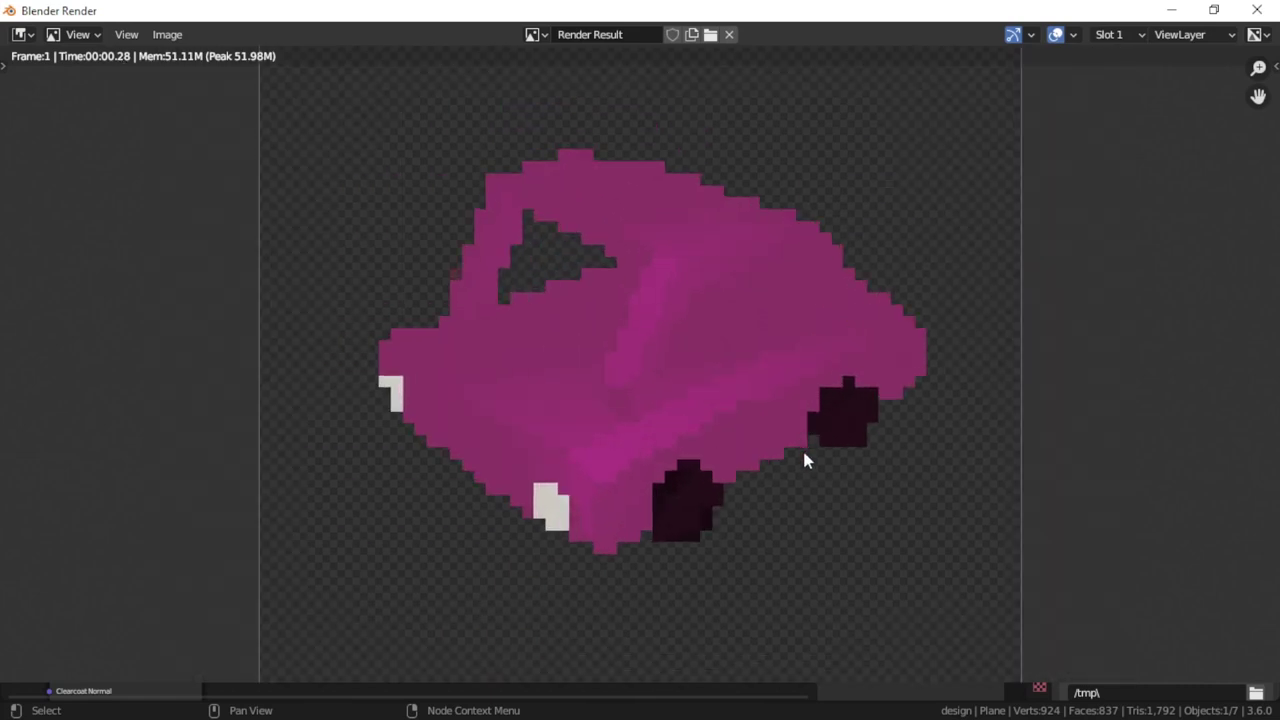
scroll(834, 458, "down", 3)
scroll(834, 458, "up", 2)
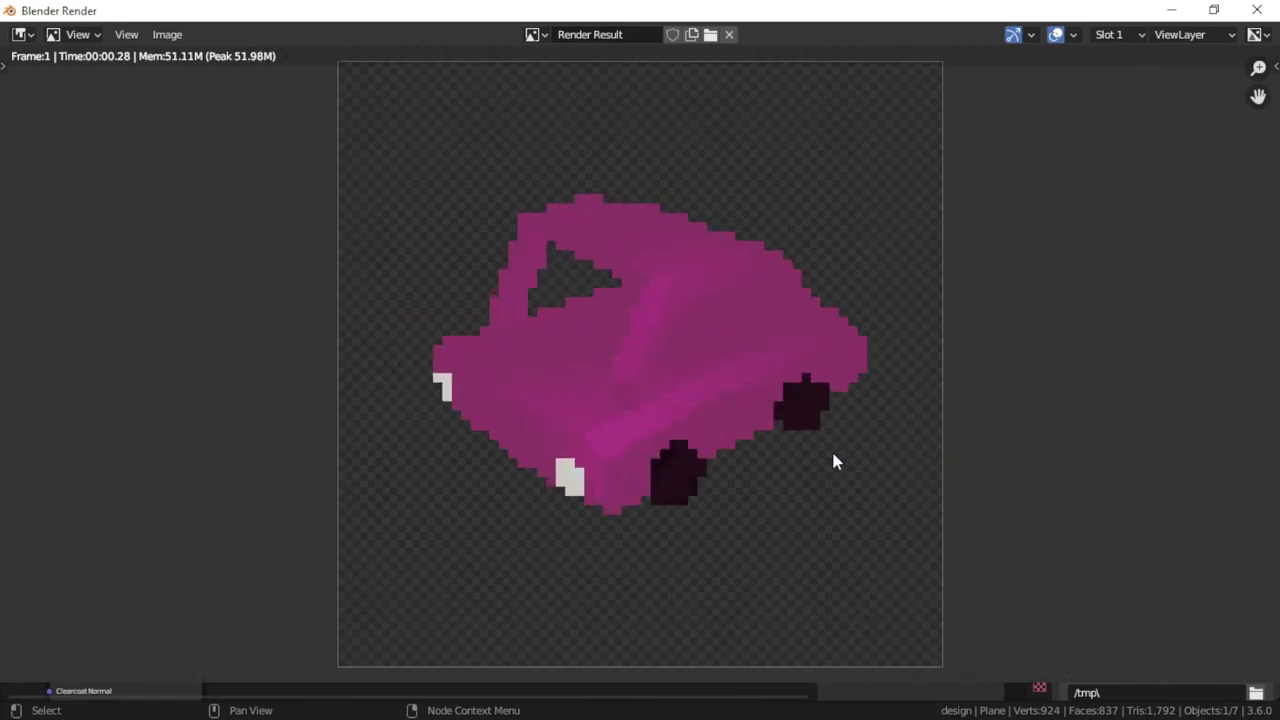
scroll(834, 458, "up", 1)
scroll(834, 460, "up", 1)
scroll(834, 460, "down", 2)
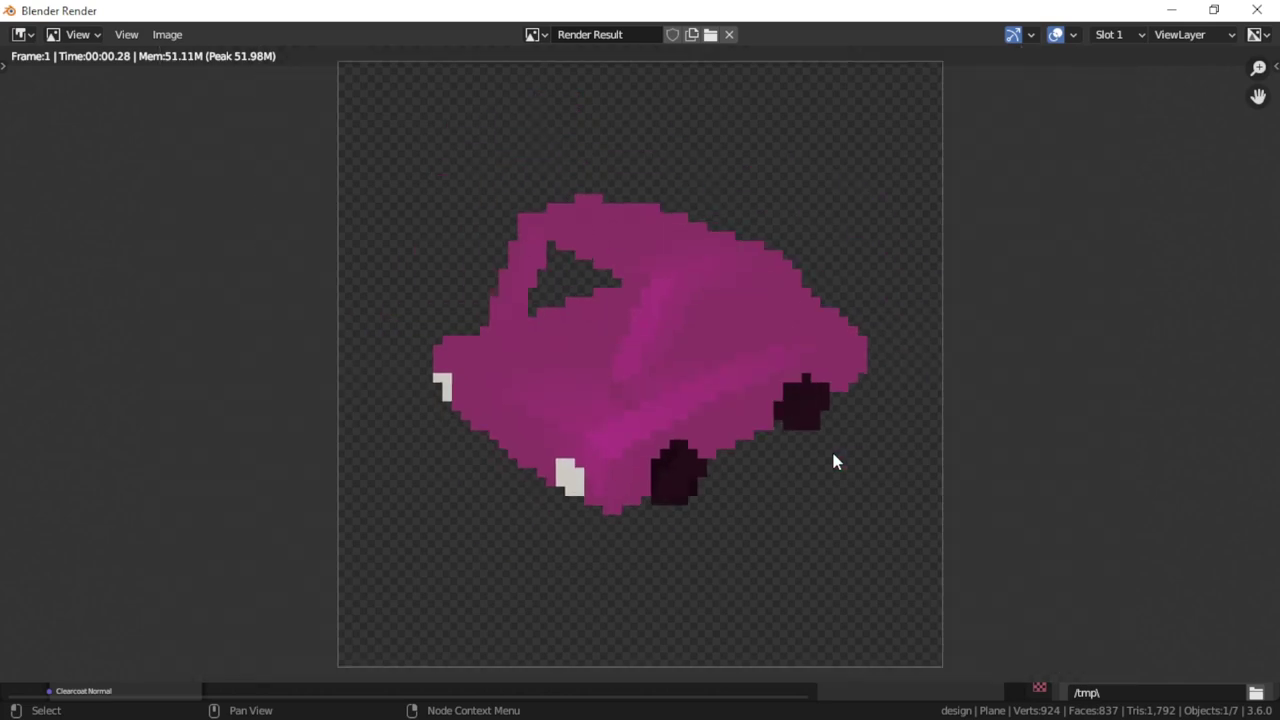